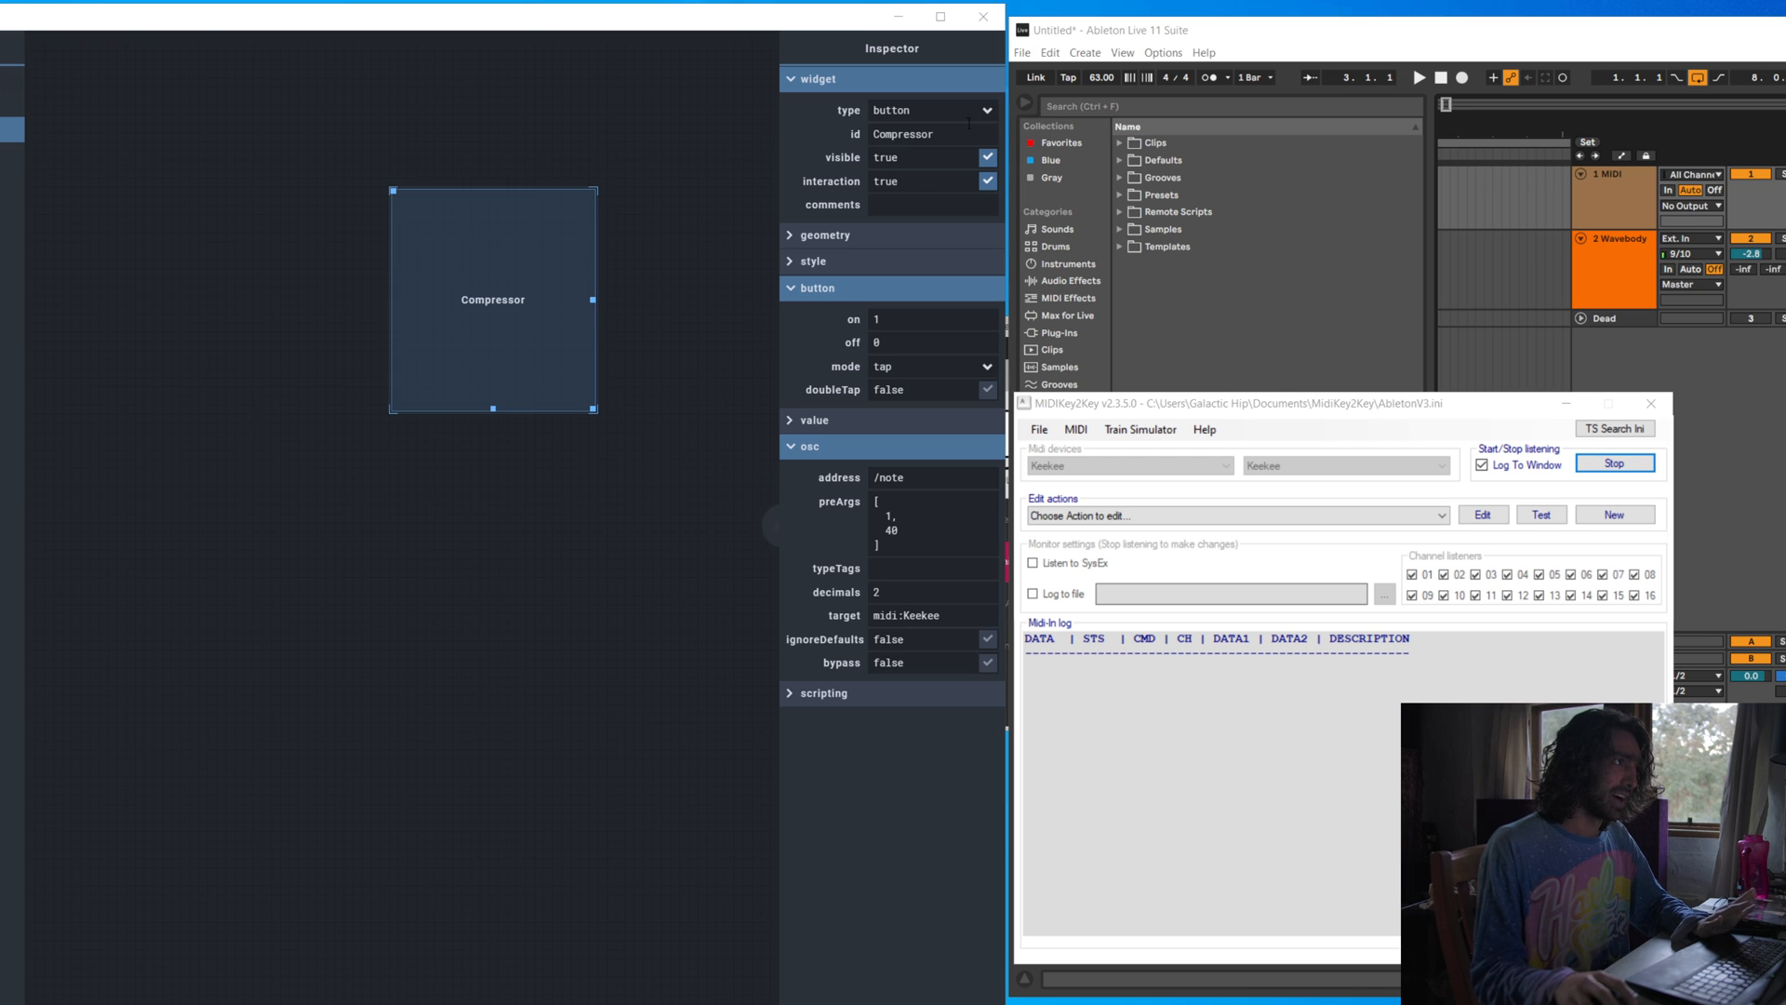
pyautogui.moveTo(941, 135); pyautogui.dragTo(710, 109)
pyautogui.click(922, 136)
pyautogui.moveTo(955, 136); pyautogui.dragTo(880, 121)
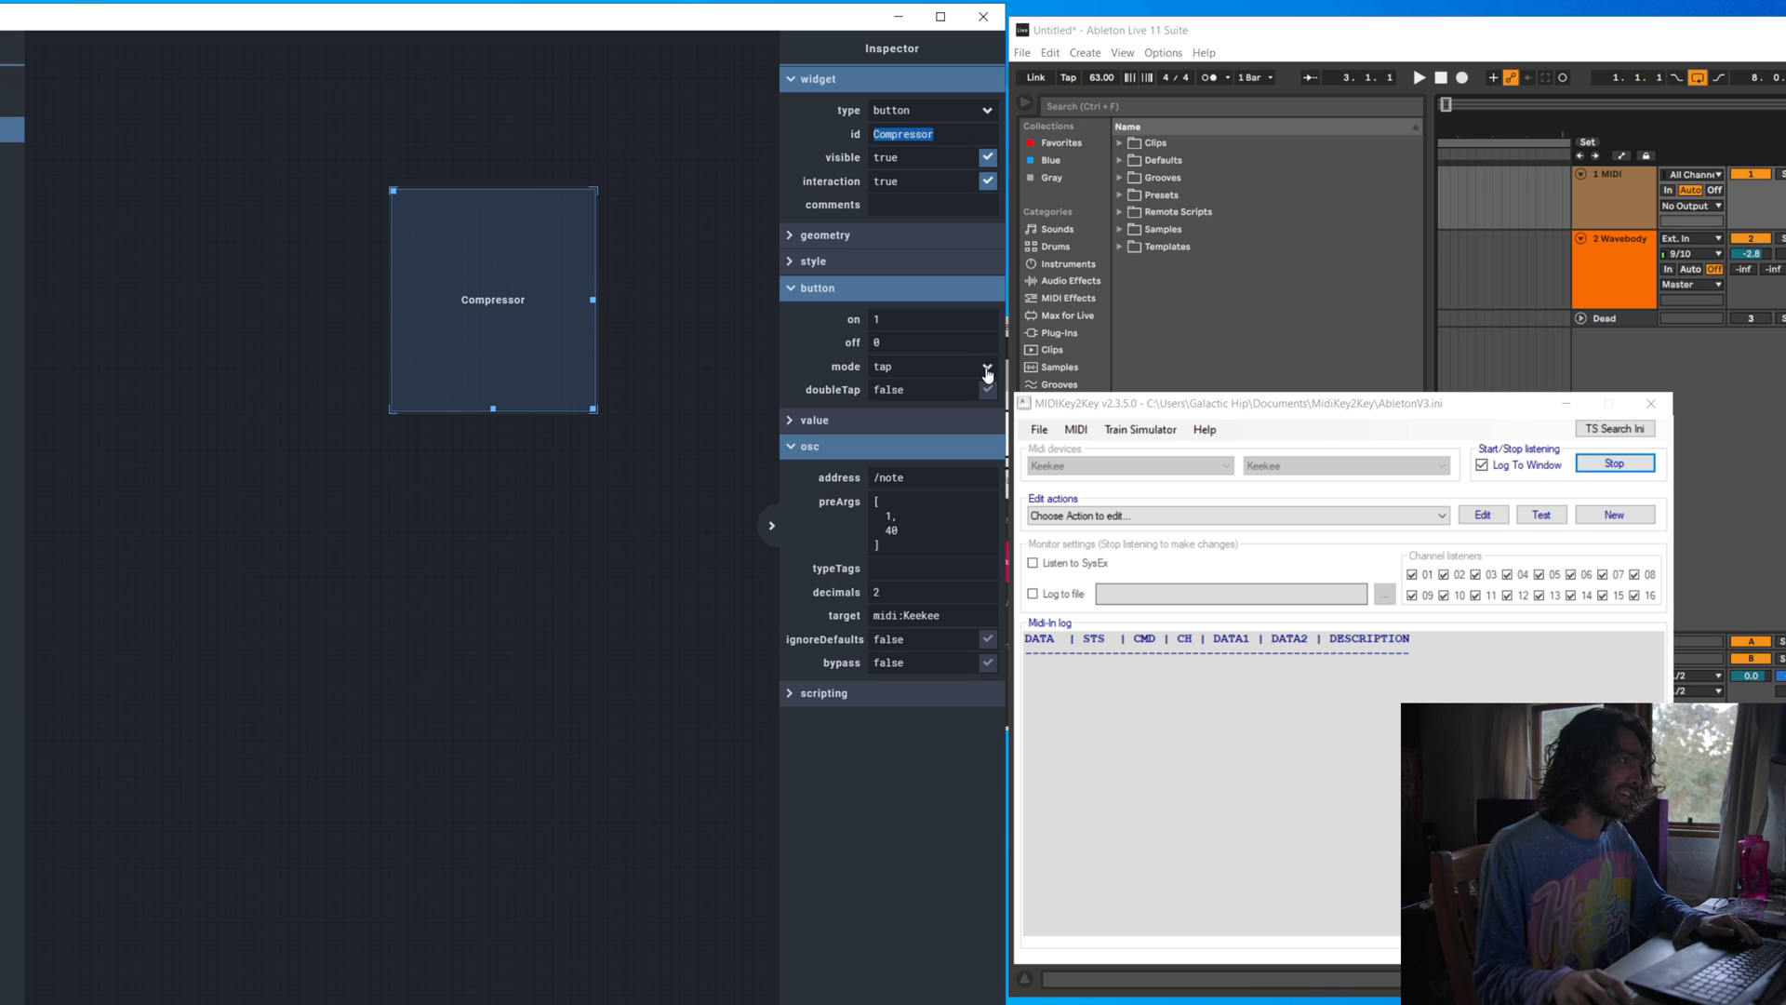
pyautogui.click(637, 335)
# Trigger the Compressor button and examine the note message it sends to the MIDIKey2Key log
pyautogui.click(534, 323)
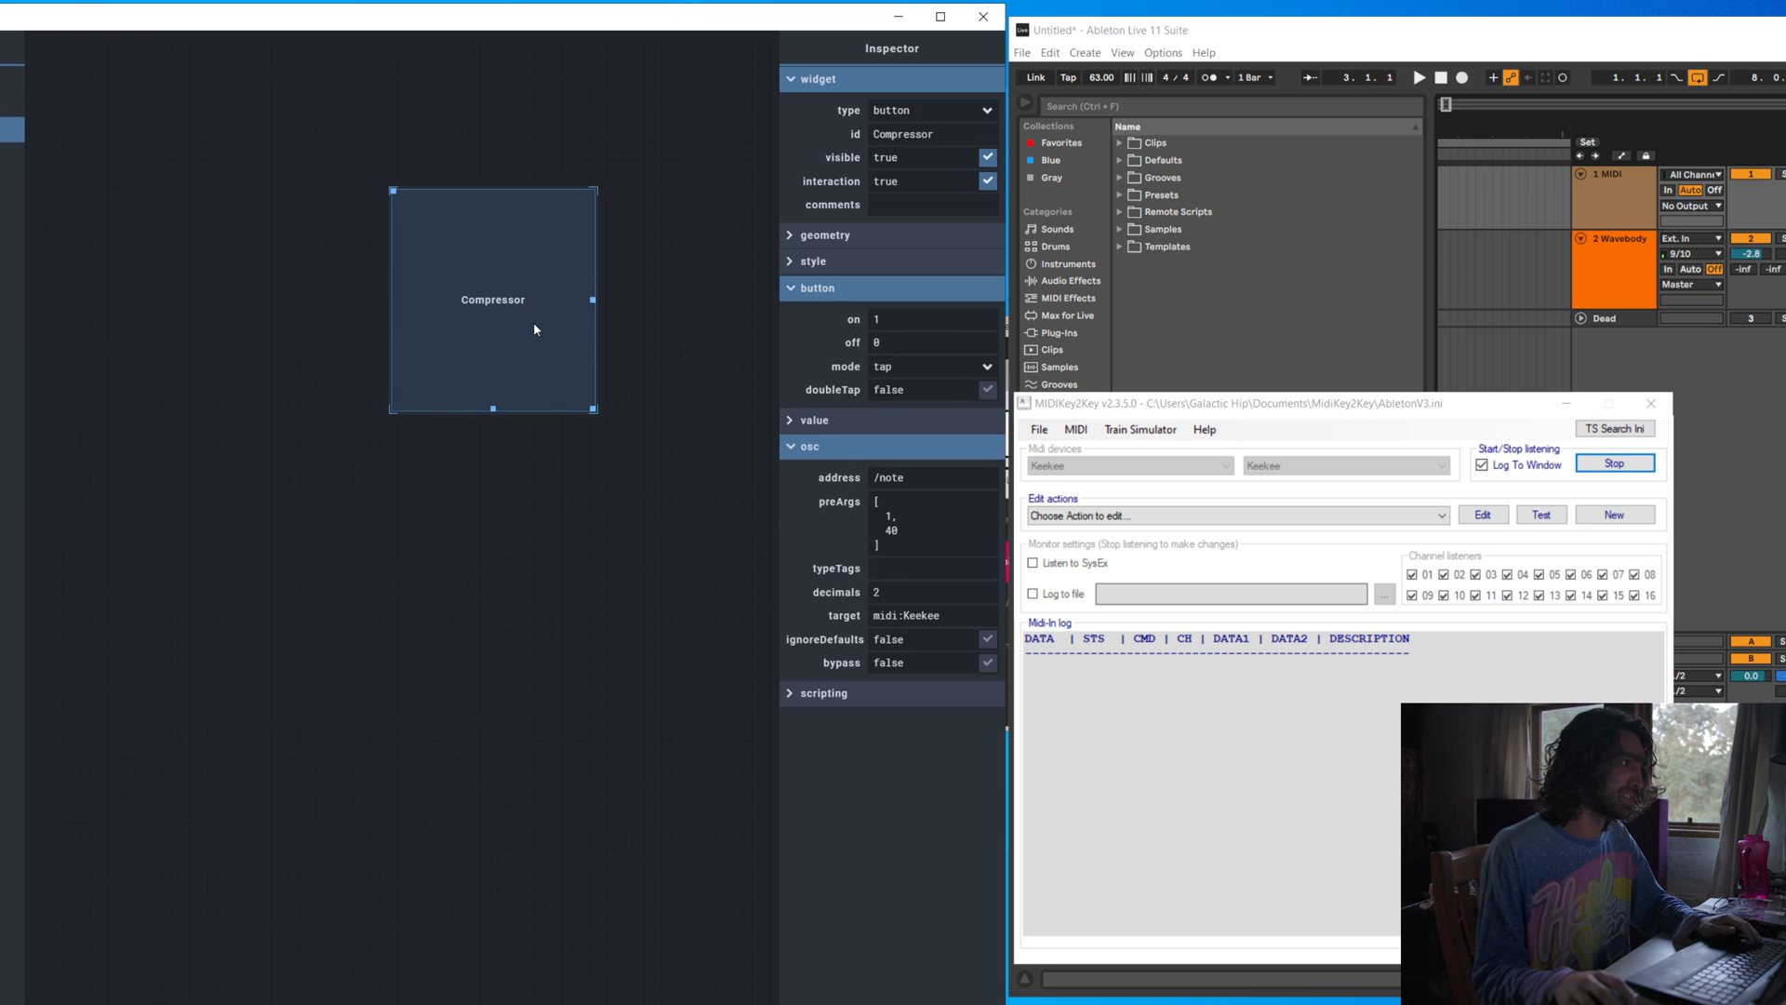
pyautogui.hotkey('ctrl', 'e')
pyautogui.click(521, 319)
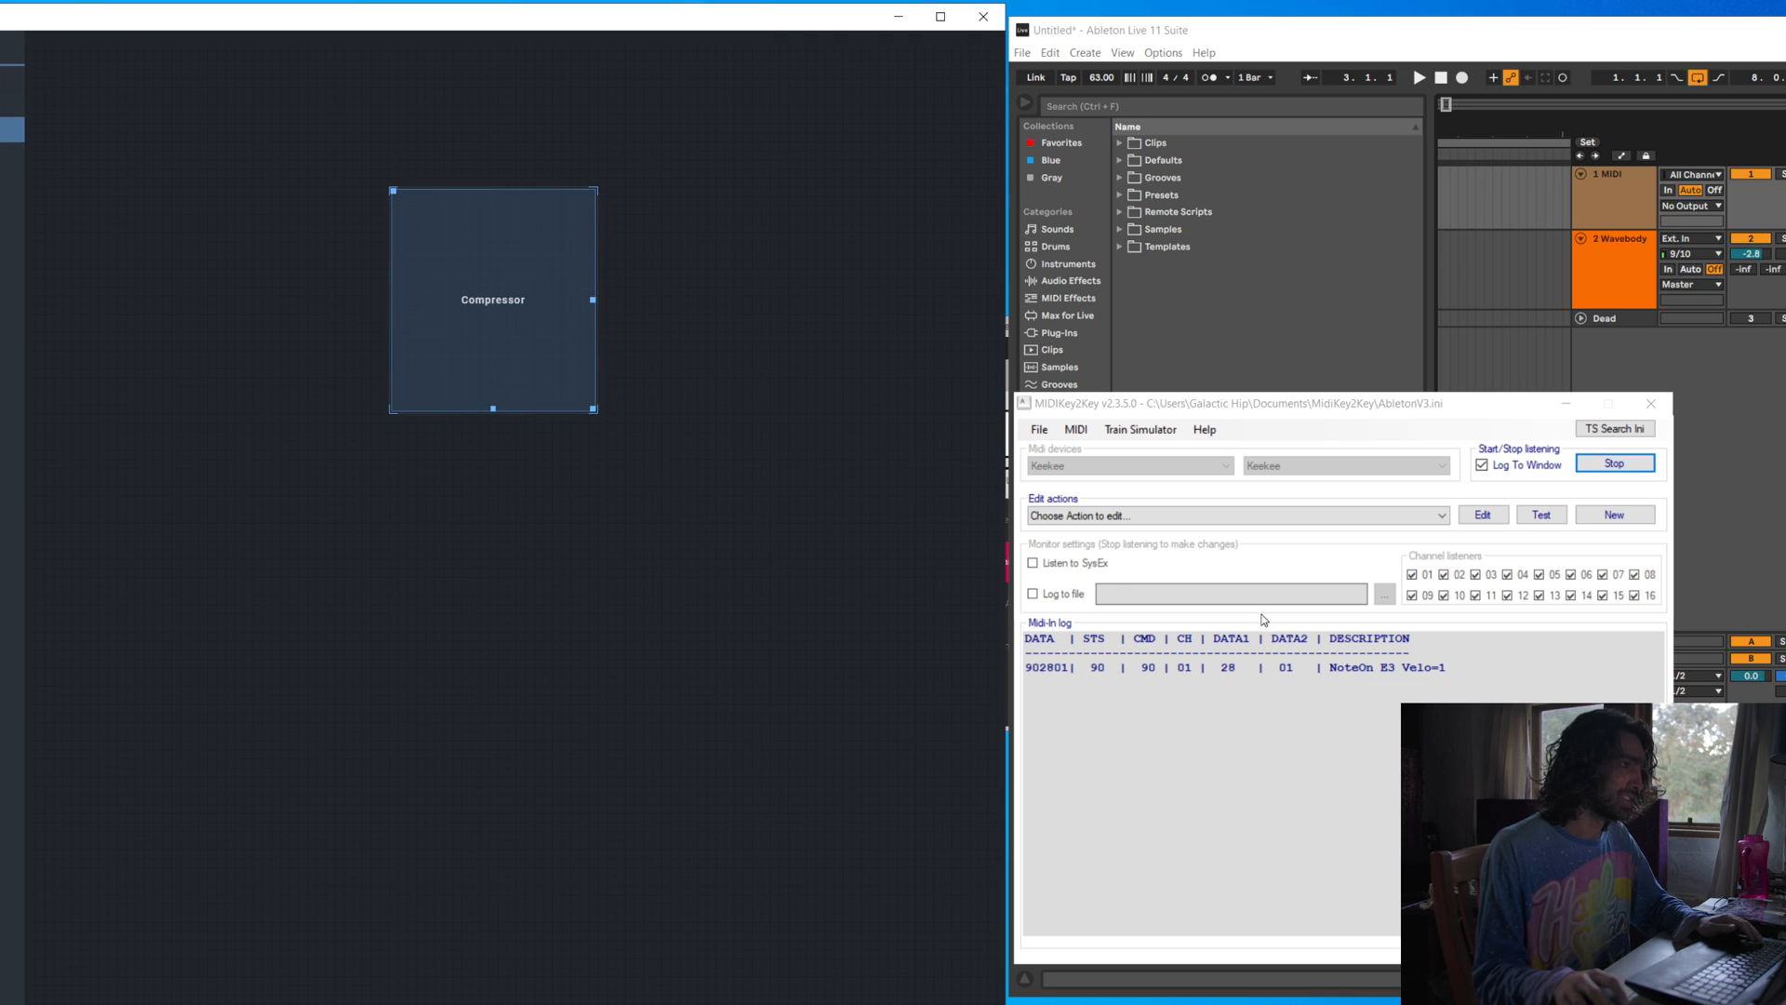
pyautogui.click(1325, 676)
pyautogui.click(716, 287)
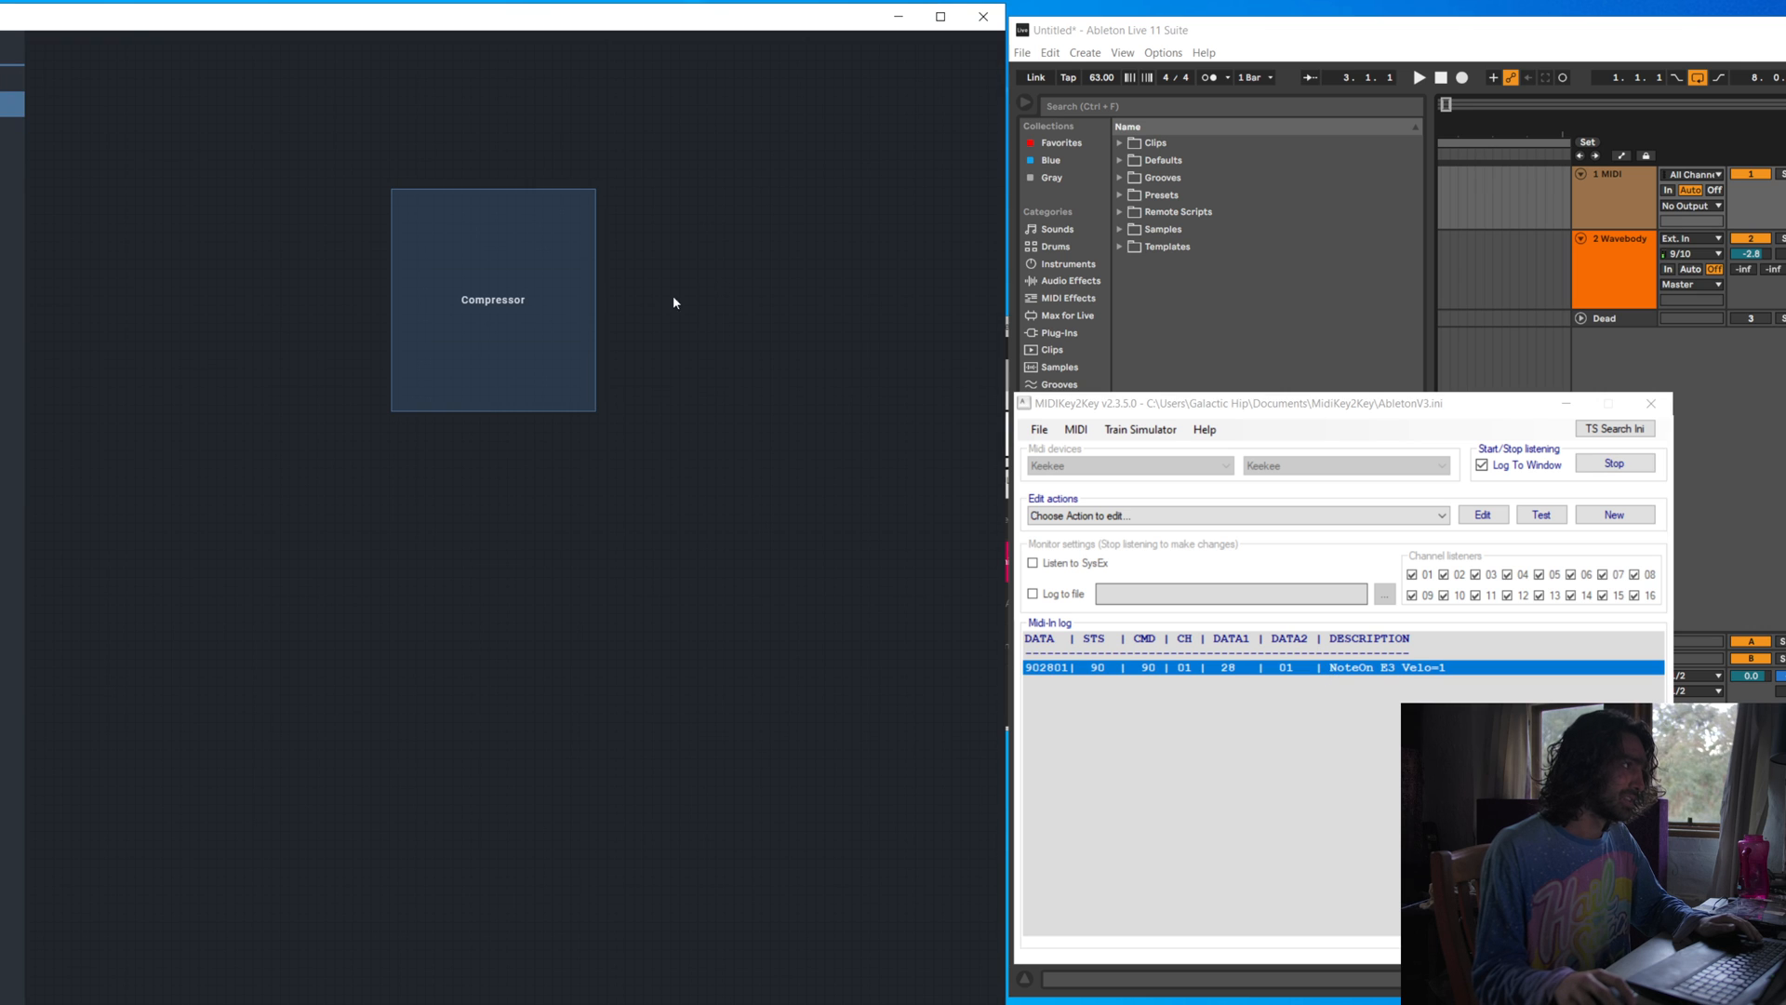
# Re-enable the Open Stage Control editor, show its Inspector, and move the window back beside MIDIKey2Key
pyautogui.click(499, 311)
pyautogui.hotkey('ctrl', 'e')
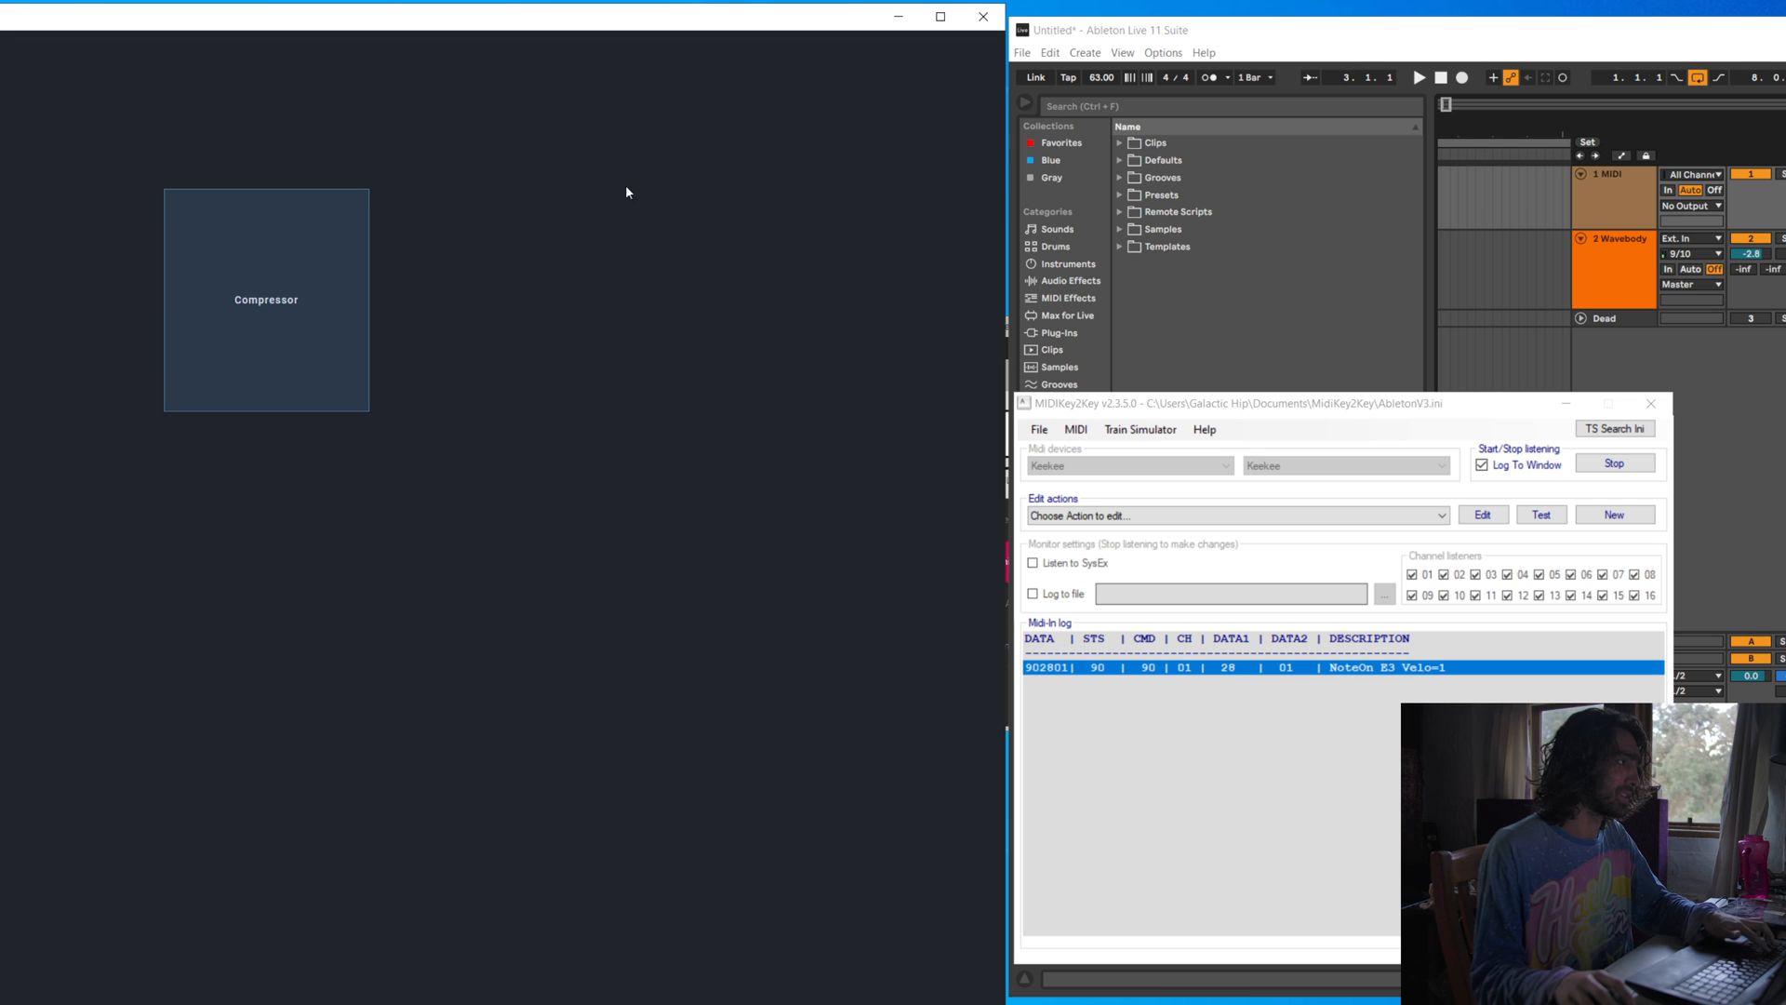
pyautogui.moveTo(410, 7); pyautogui.dragTo(937, 18)
pyautogui.click(278, 46)
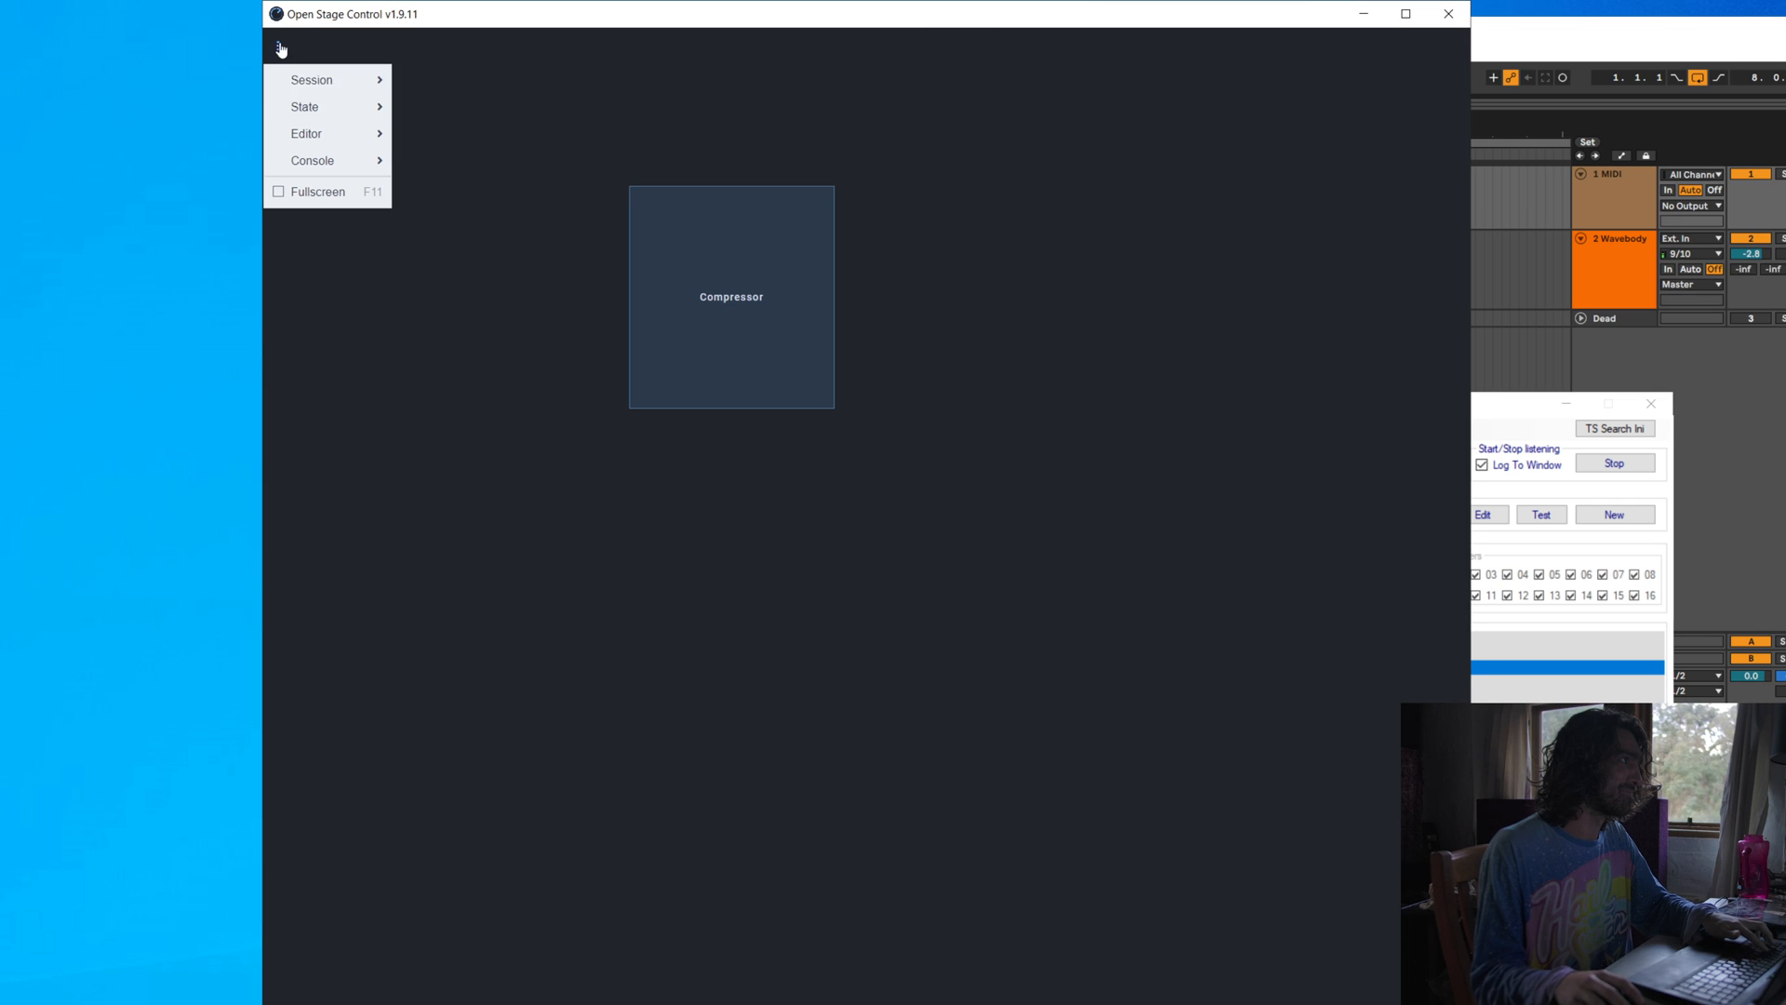
pyautogui.moveTo(337, 142)
pyautogui.hotkey('ctrl', 'e')
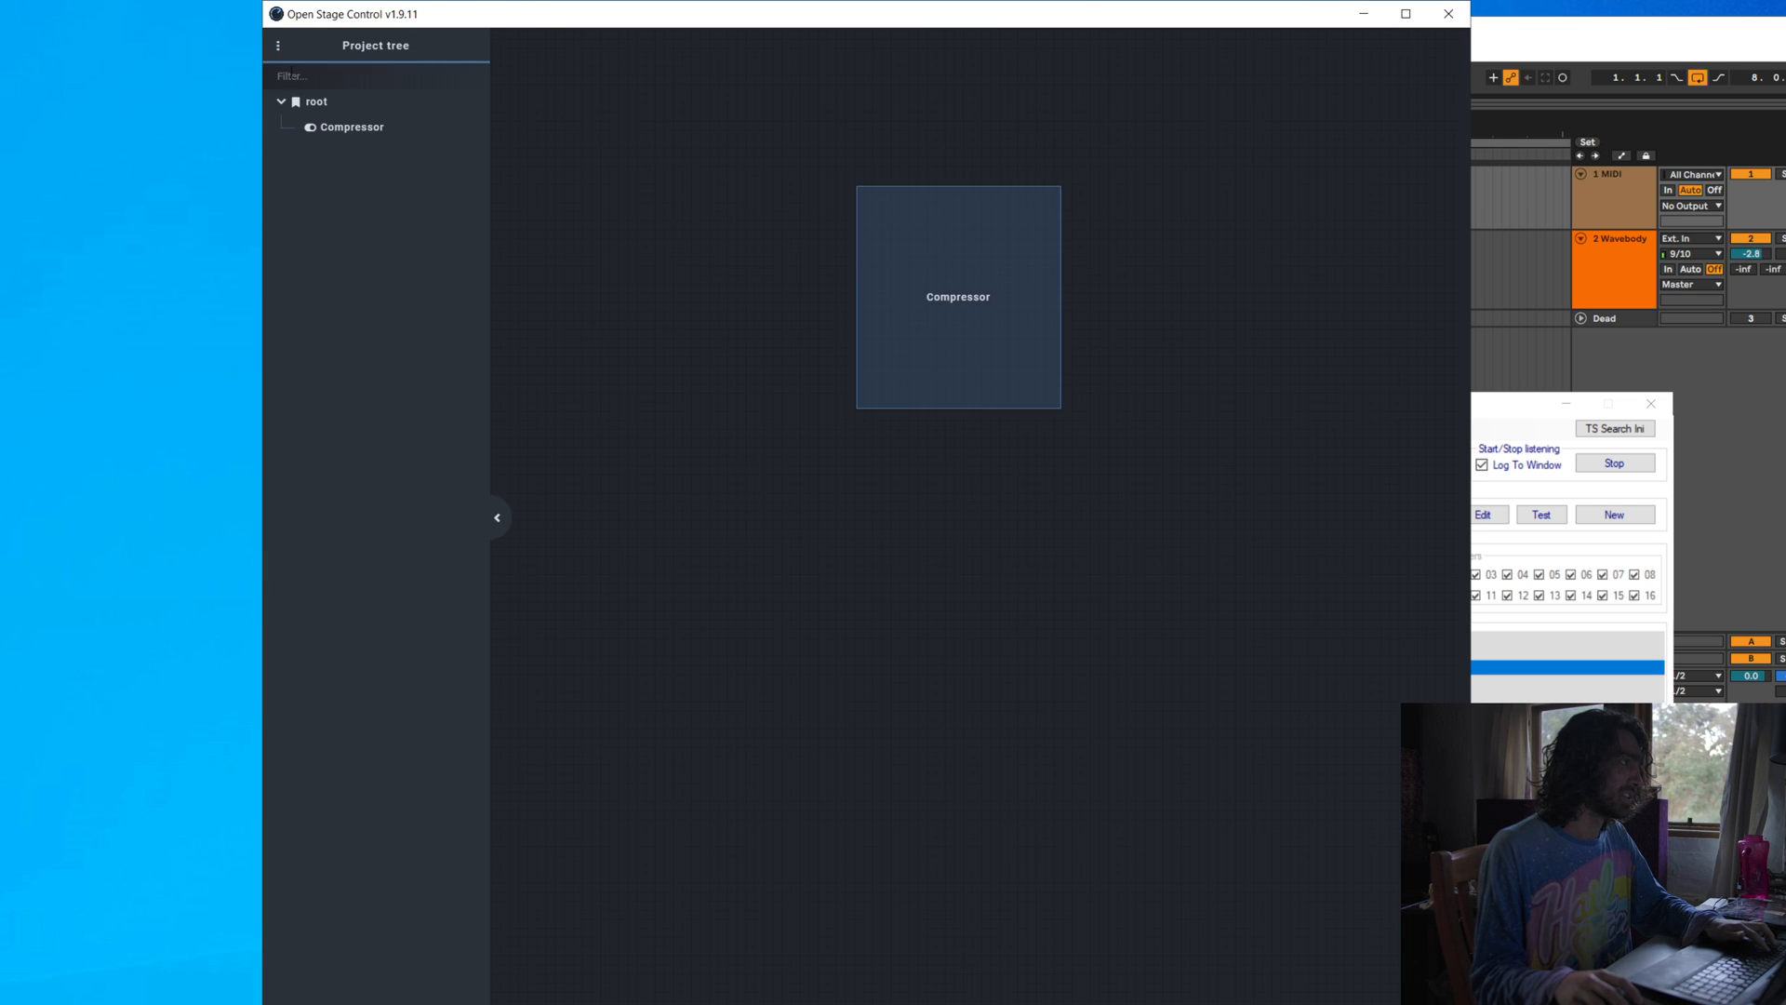
pyautogui.click(278, 46)
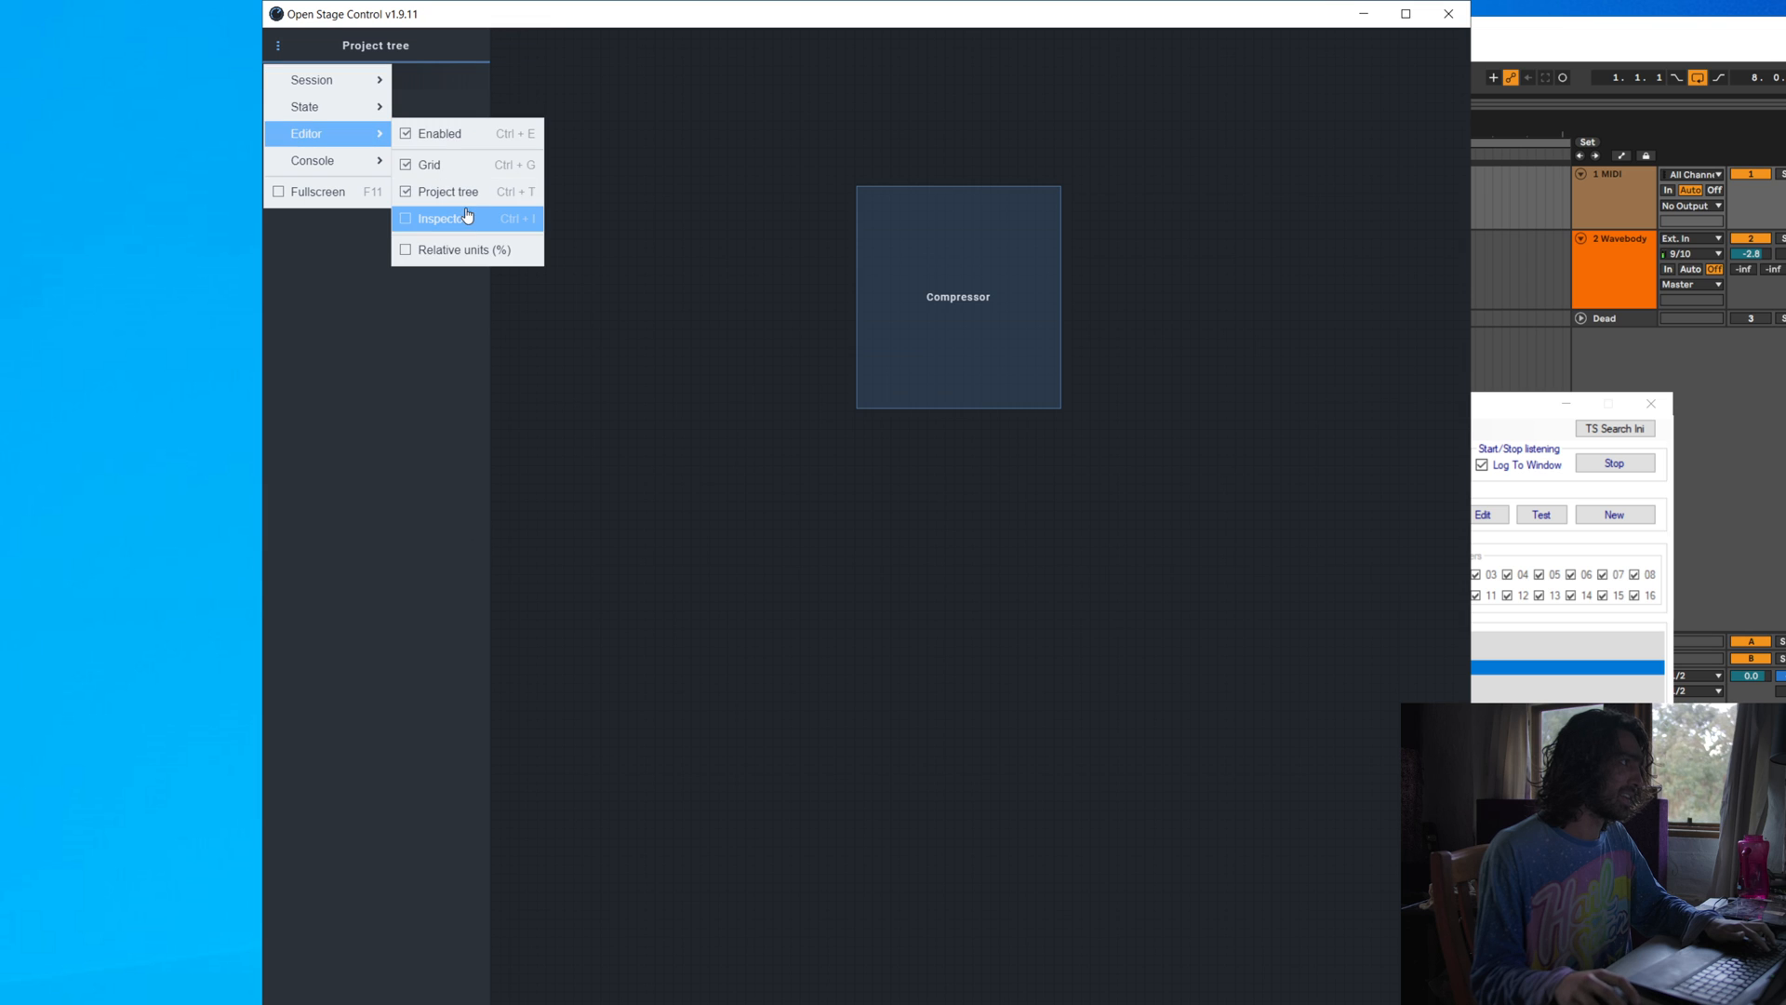
pyautogui.click(467, 216)
pyautogui.moveTo(1129, 24); pyautogui.dragTo(686, 28)
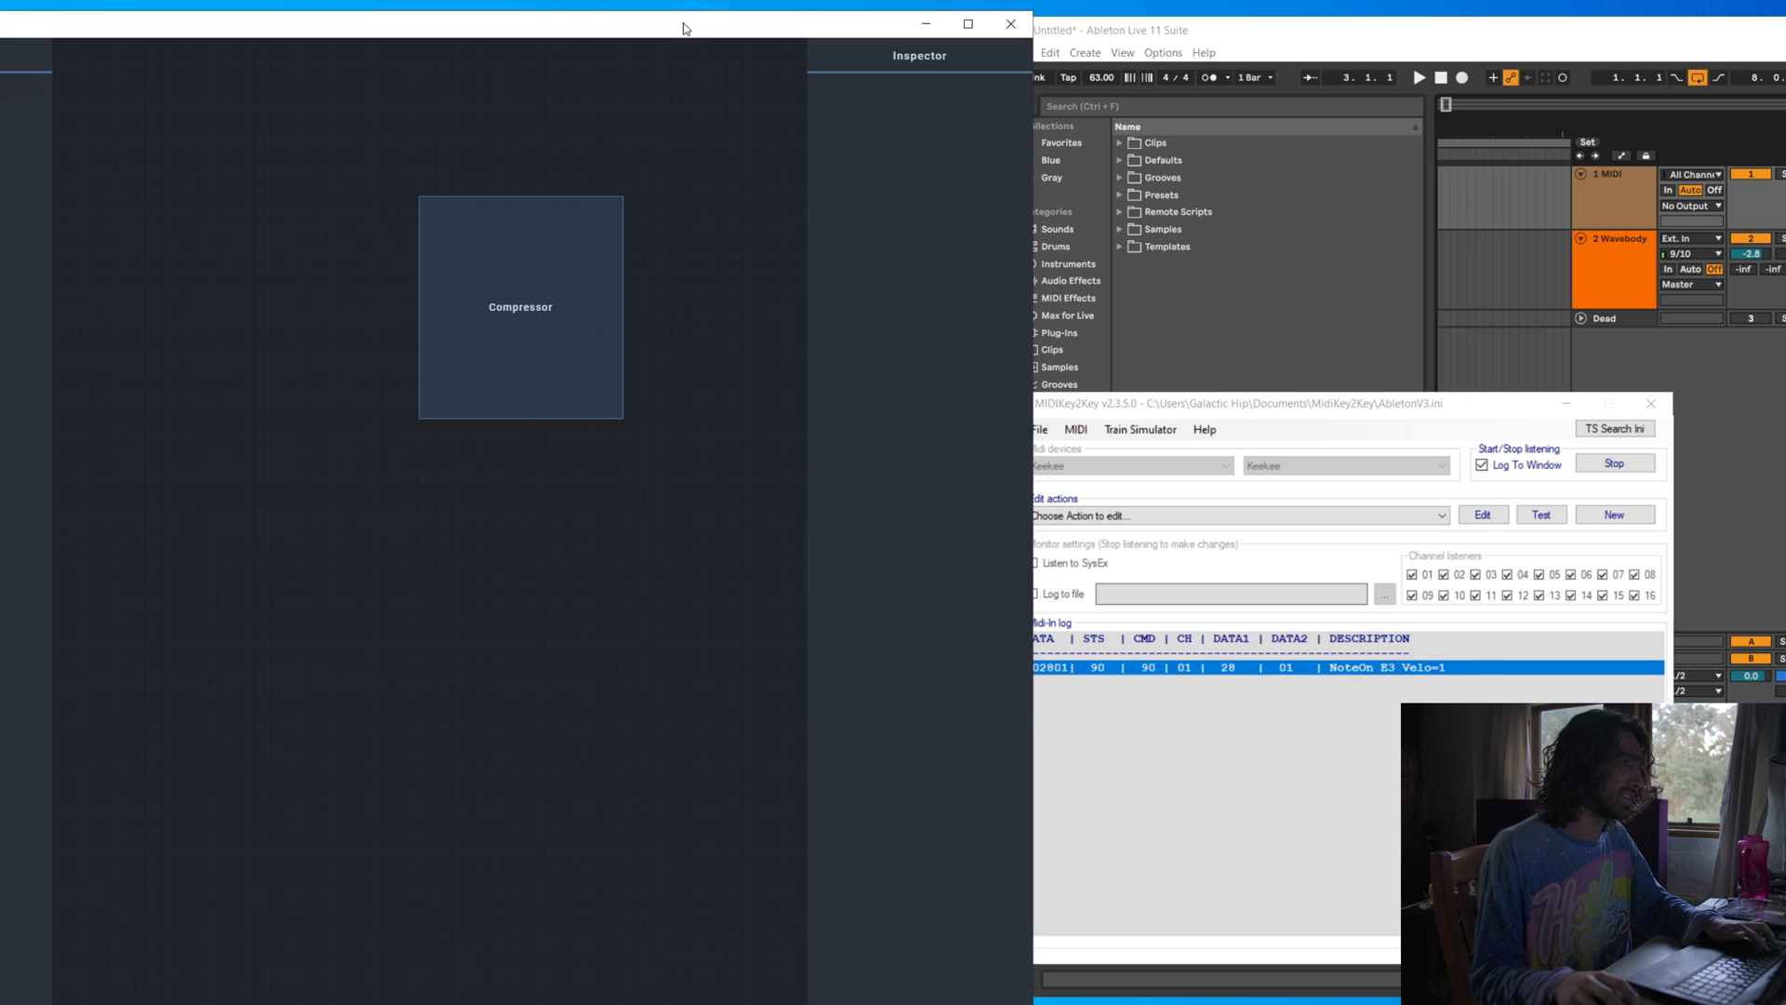
# Set the Compressor button's OSC address to /control and its on value to 127
pyautogui.click(555, 300)
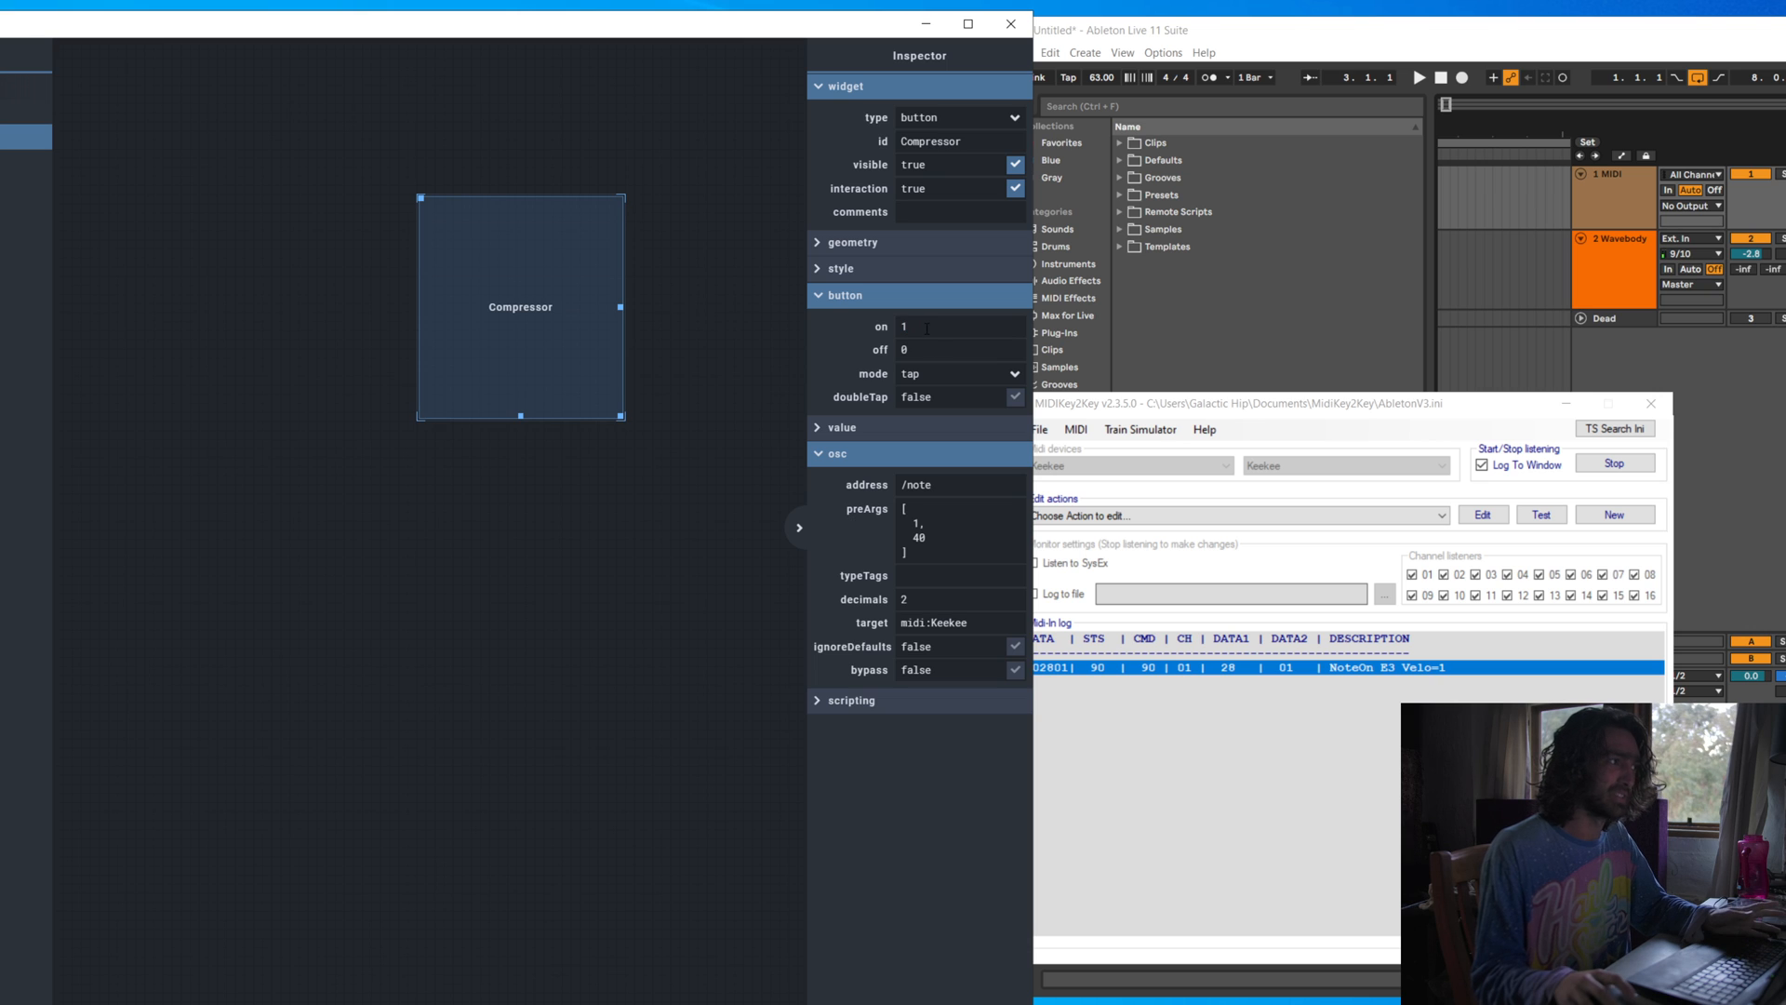
pyautogui.moveTo(956, 486); pyautogui.dragTo(847, 480)
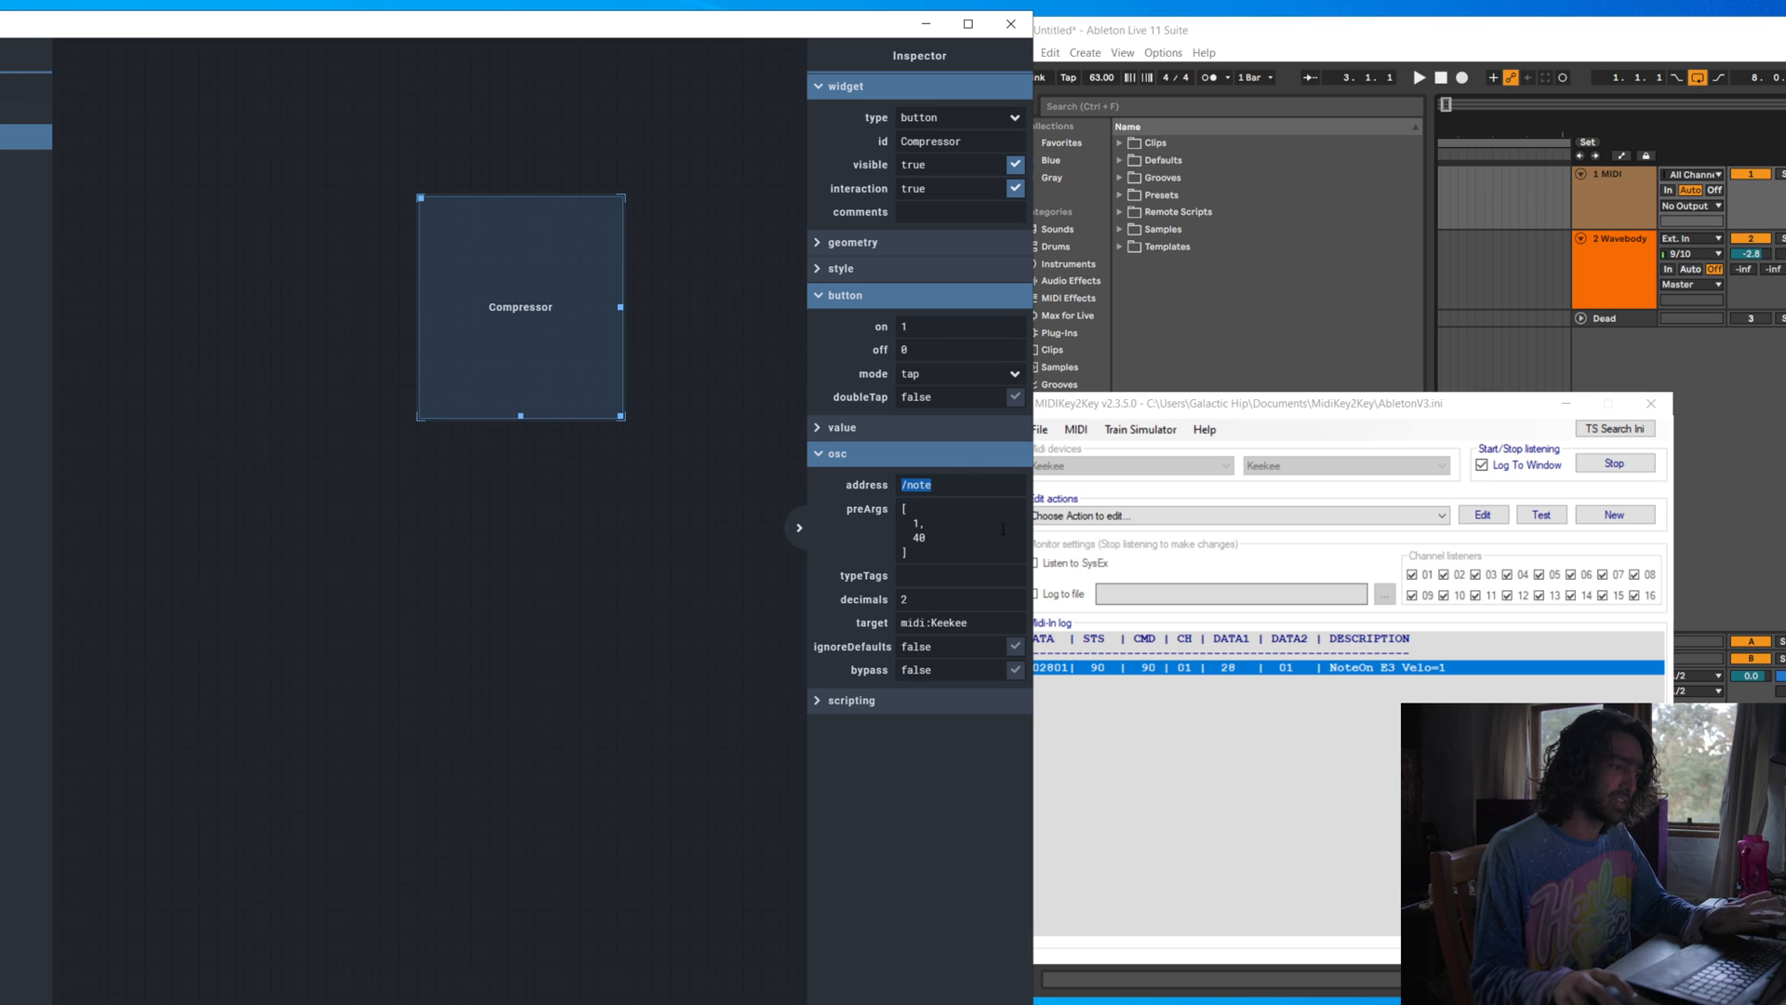
pyautogui.click(968, 542)
pyautogui.doubleClick(938, 486)
pyautogui.write('control')
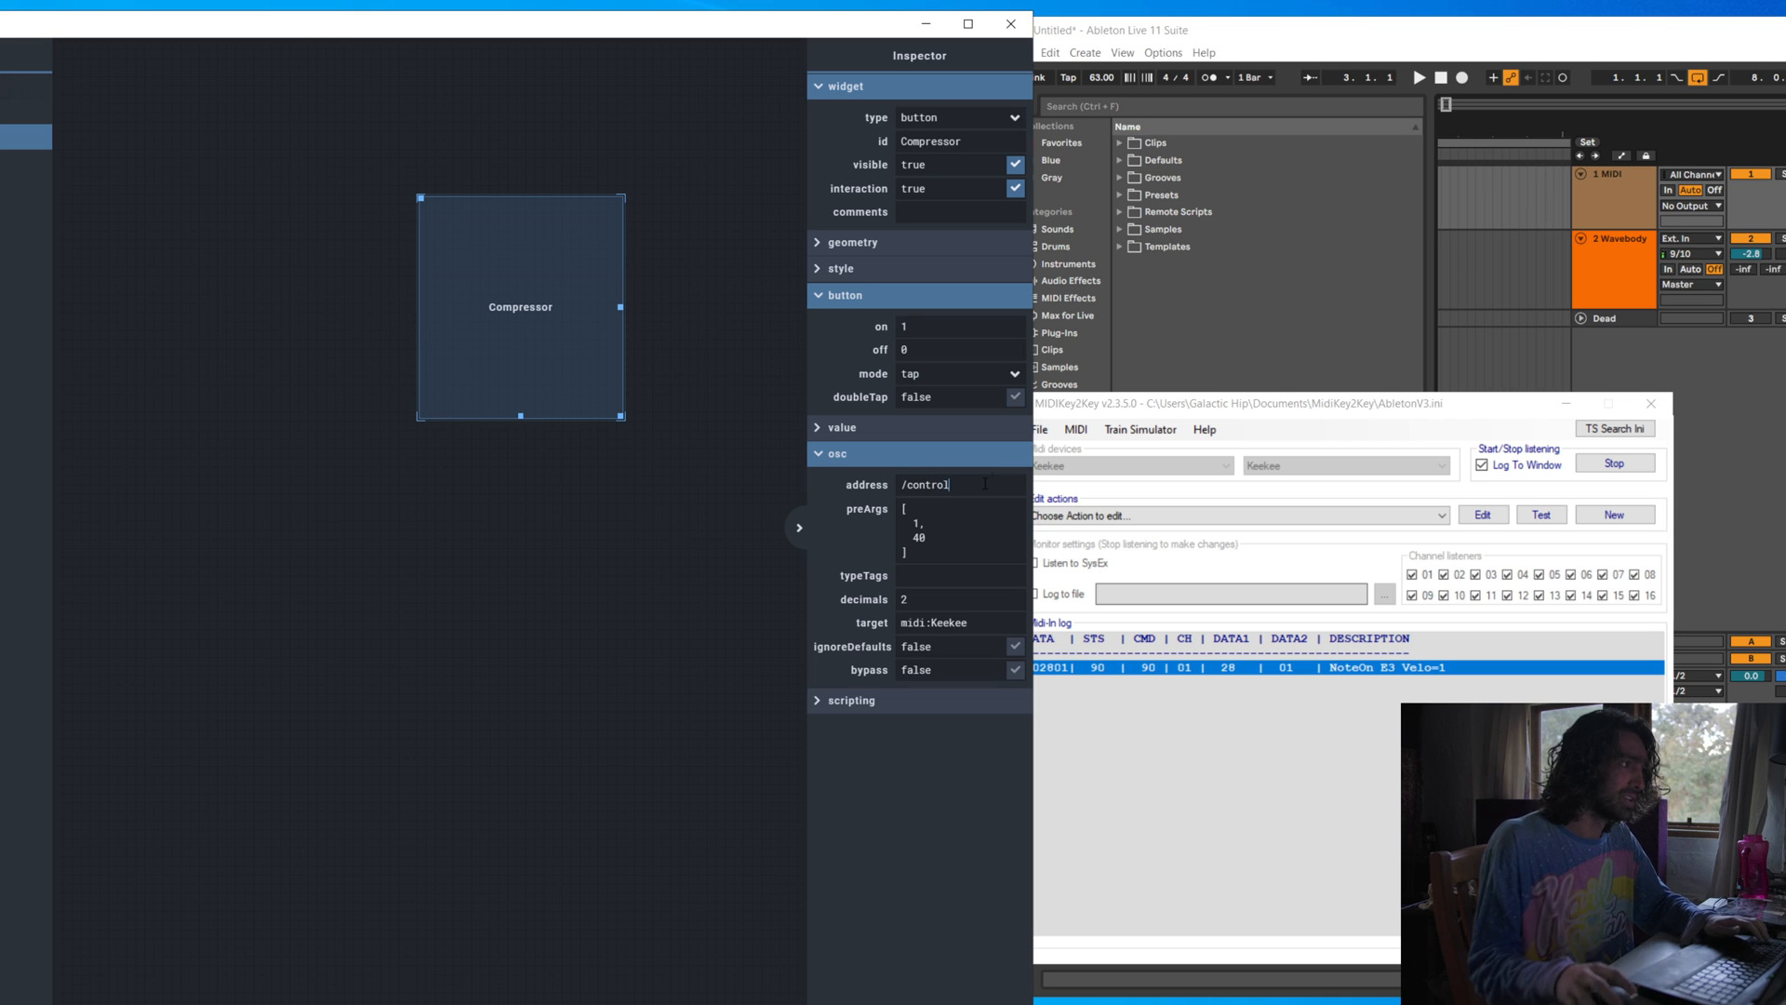
pyautogui.click(942, 326)
pyautogui.write('27')
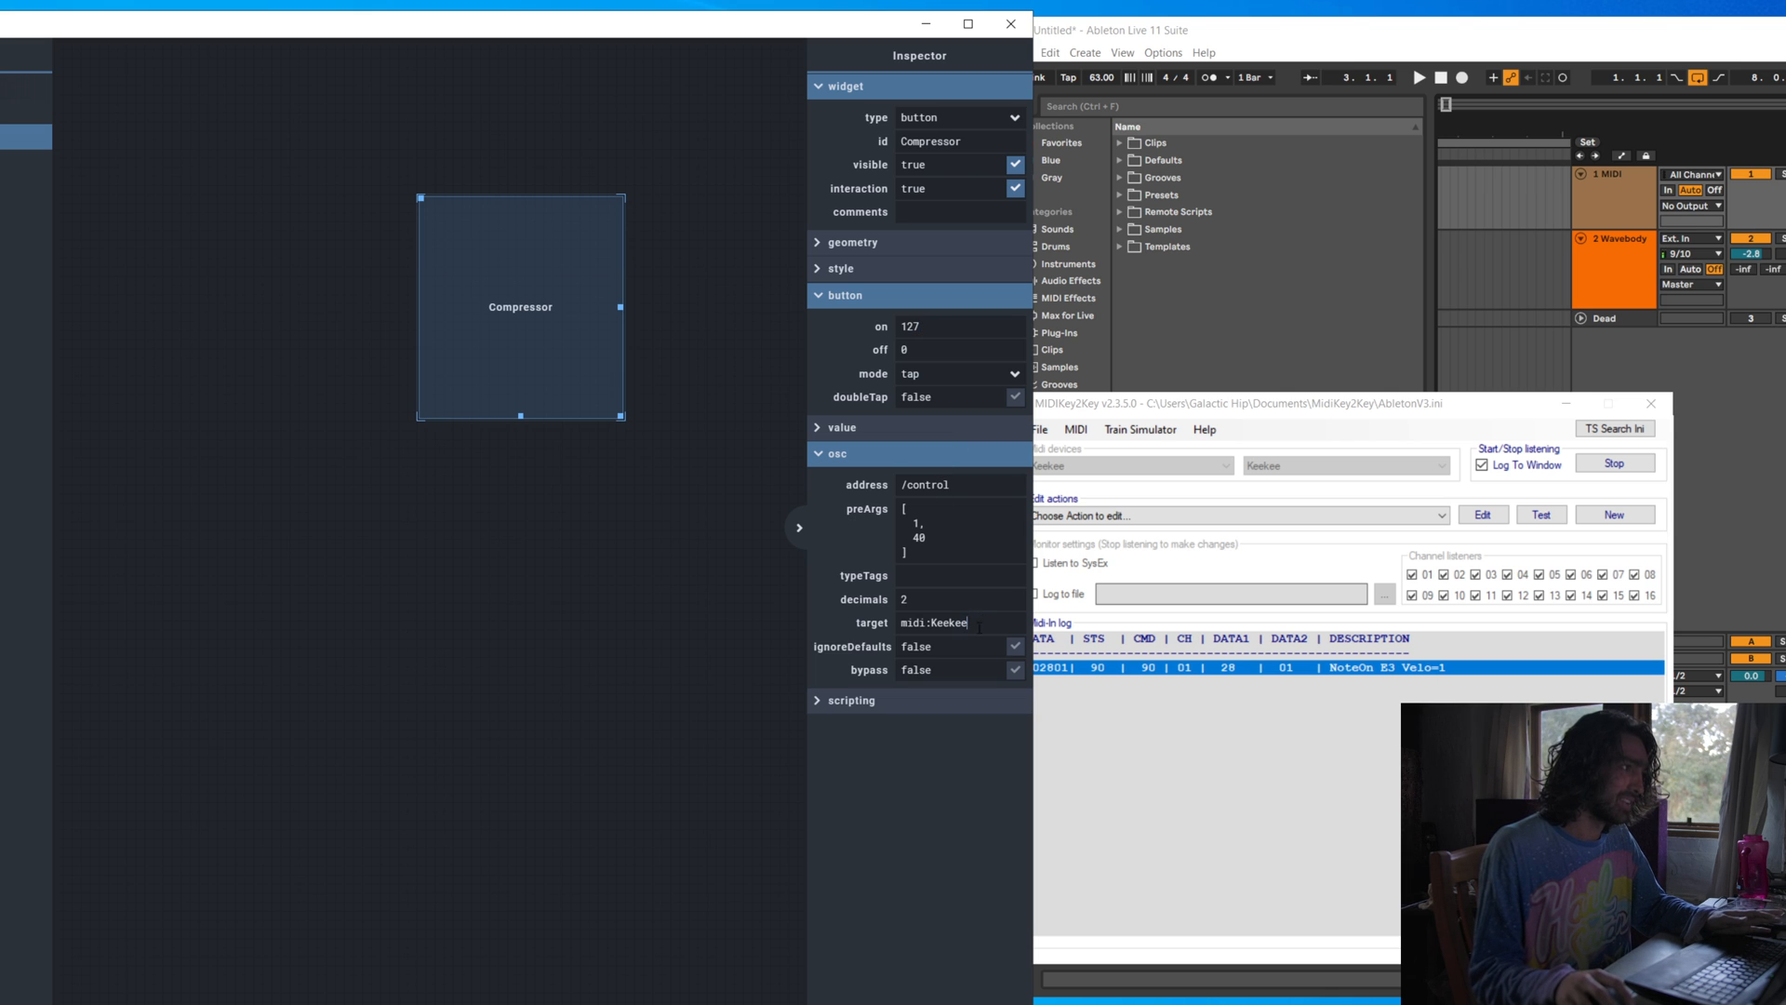
# Check the Compressor button's midi:Keekee target against the Keekee port in loopMIDI
pyautogui.moveTo(973, 625); pyautogui.dragTo(870, 619)
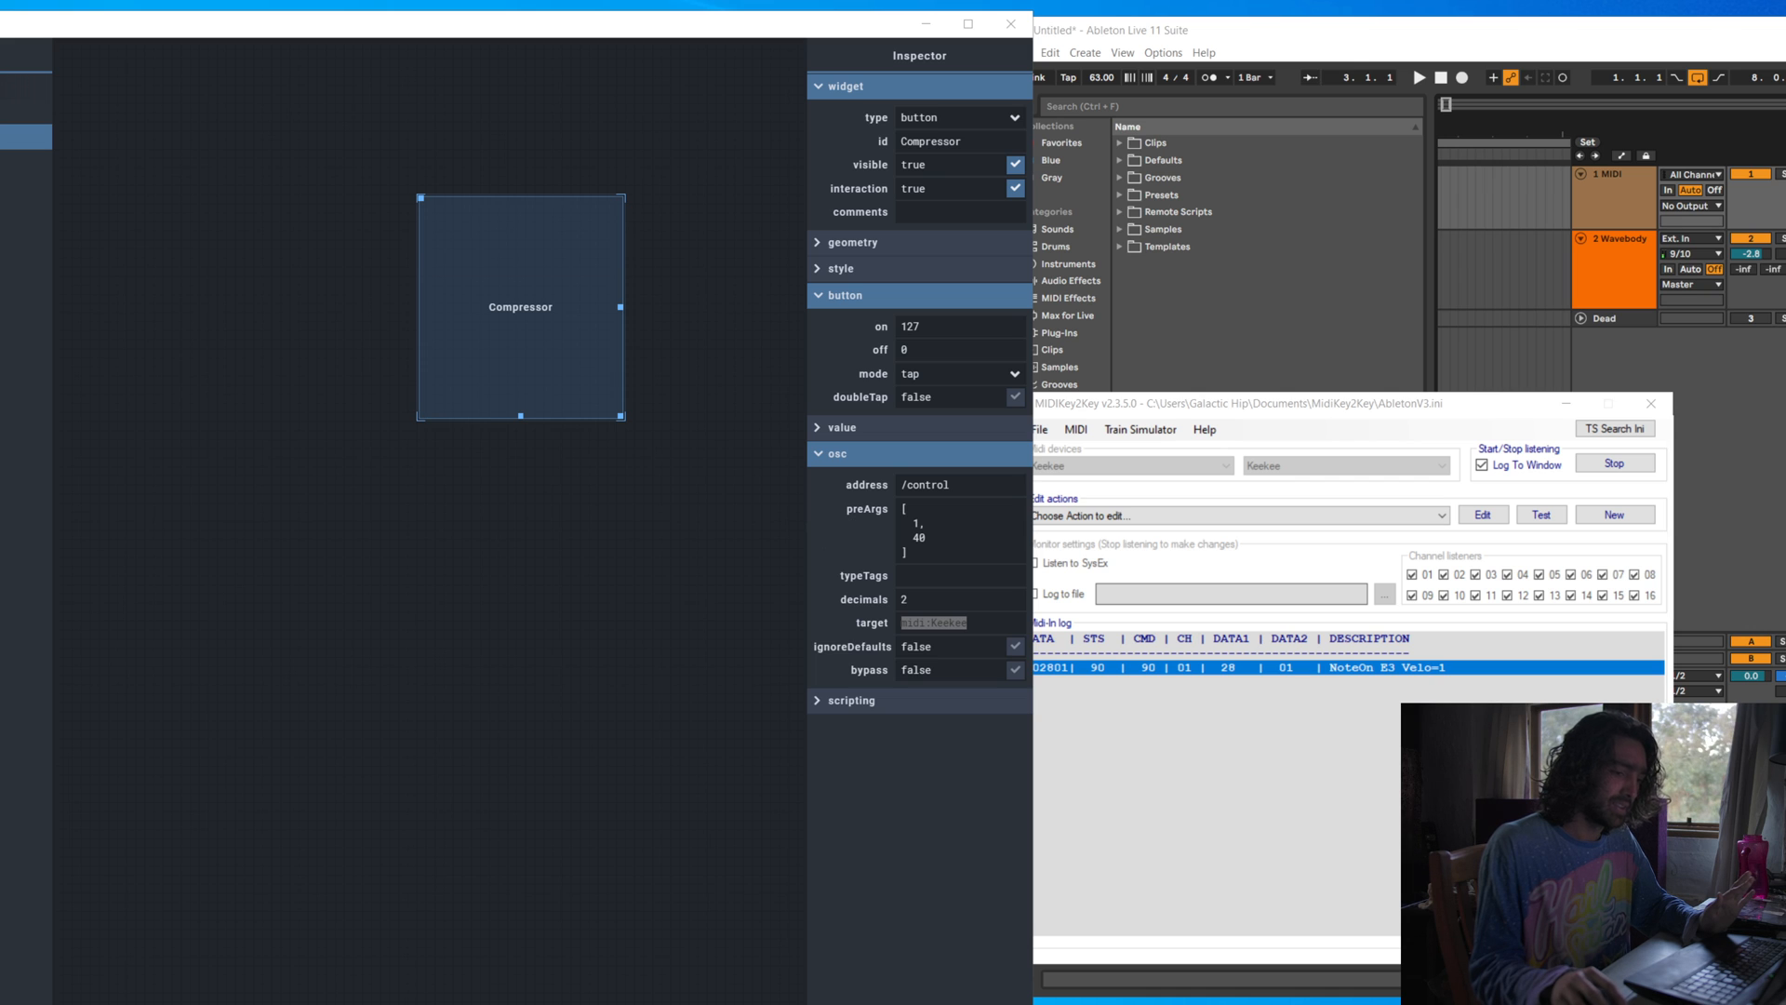
pyautogui.moveTo(1112, 2); pyautogui.dragTo(755, 293)
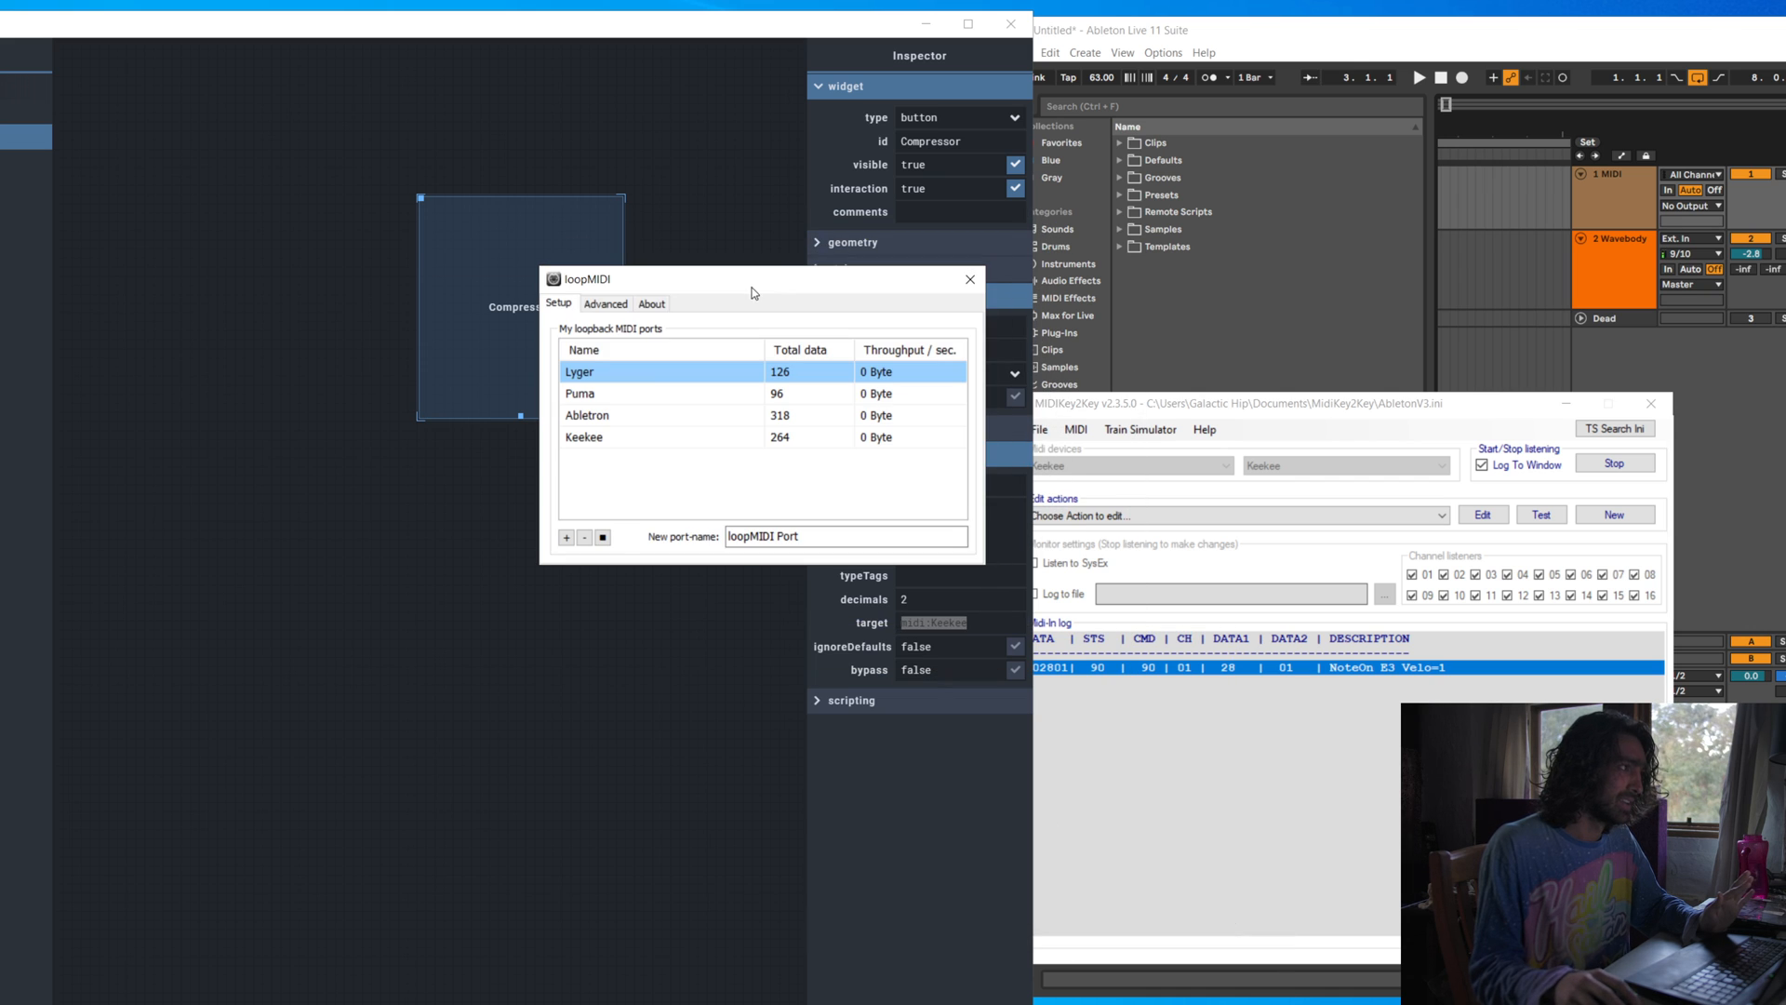
pyautogui.click(610, 437)
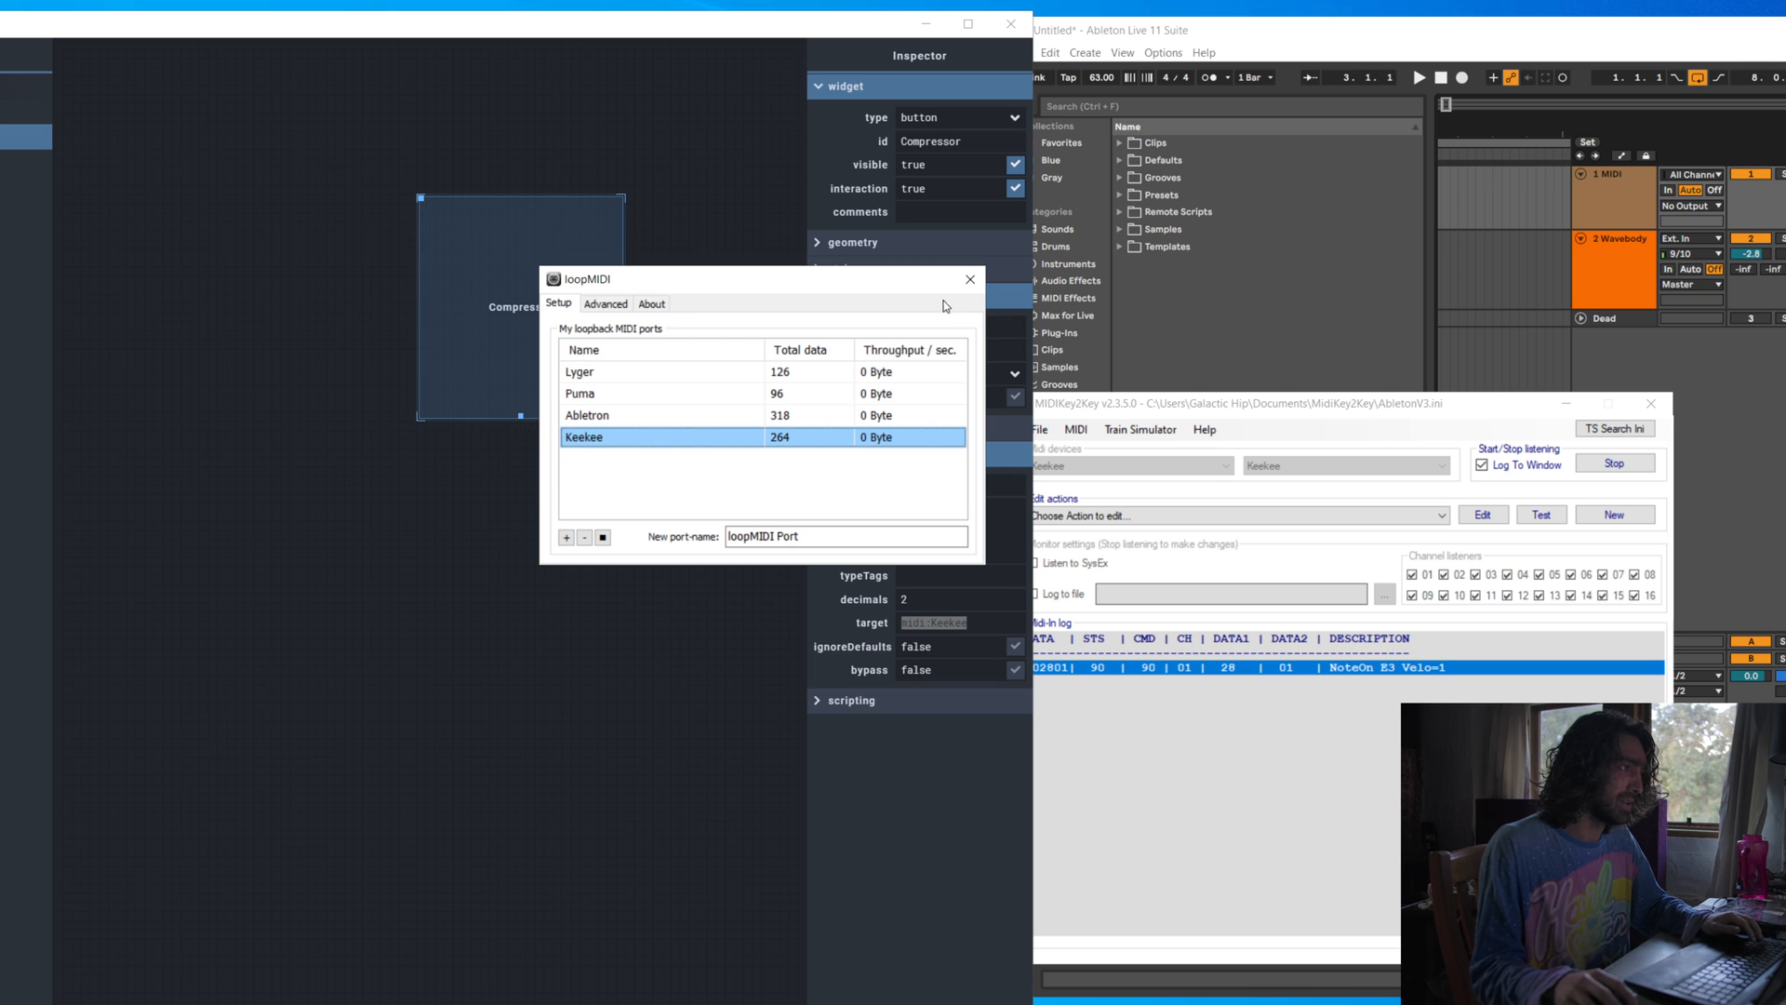
pyautogui.click(967, 280)
# Stop listening in MIDIKey2Key, choose Keekee as the MIDI input device, and start listening again
pyautogui.click(1041, 435)
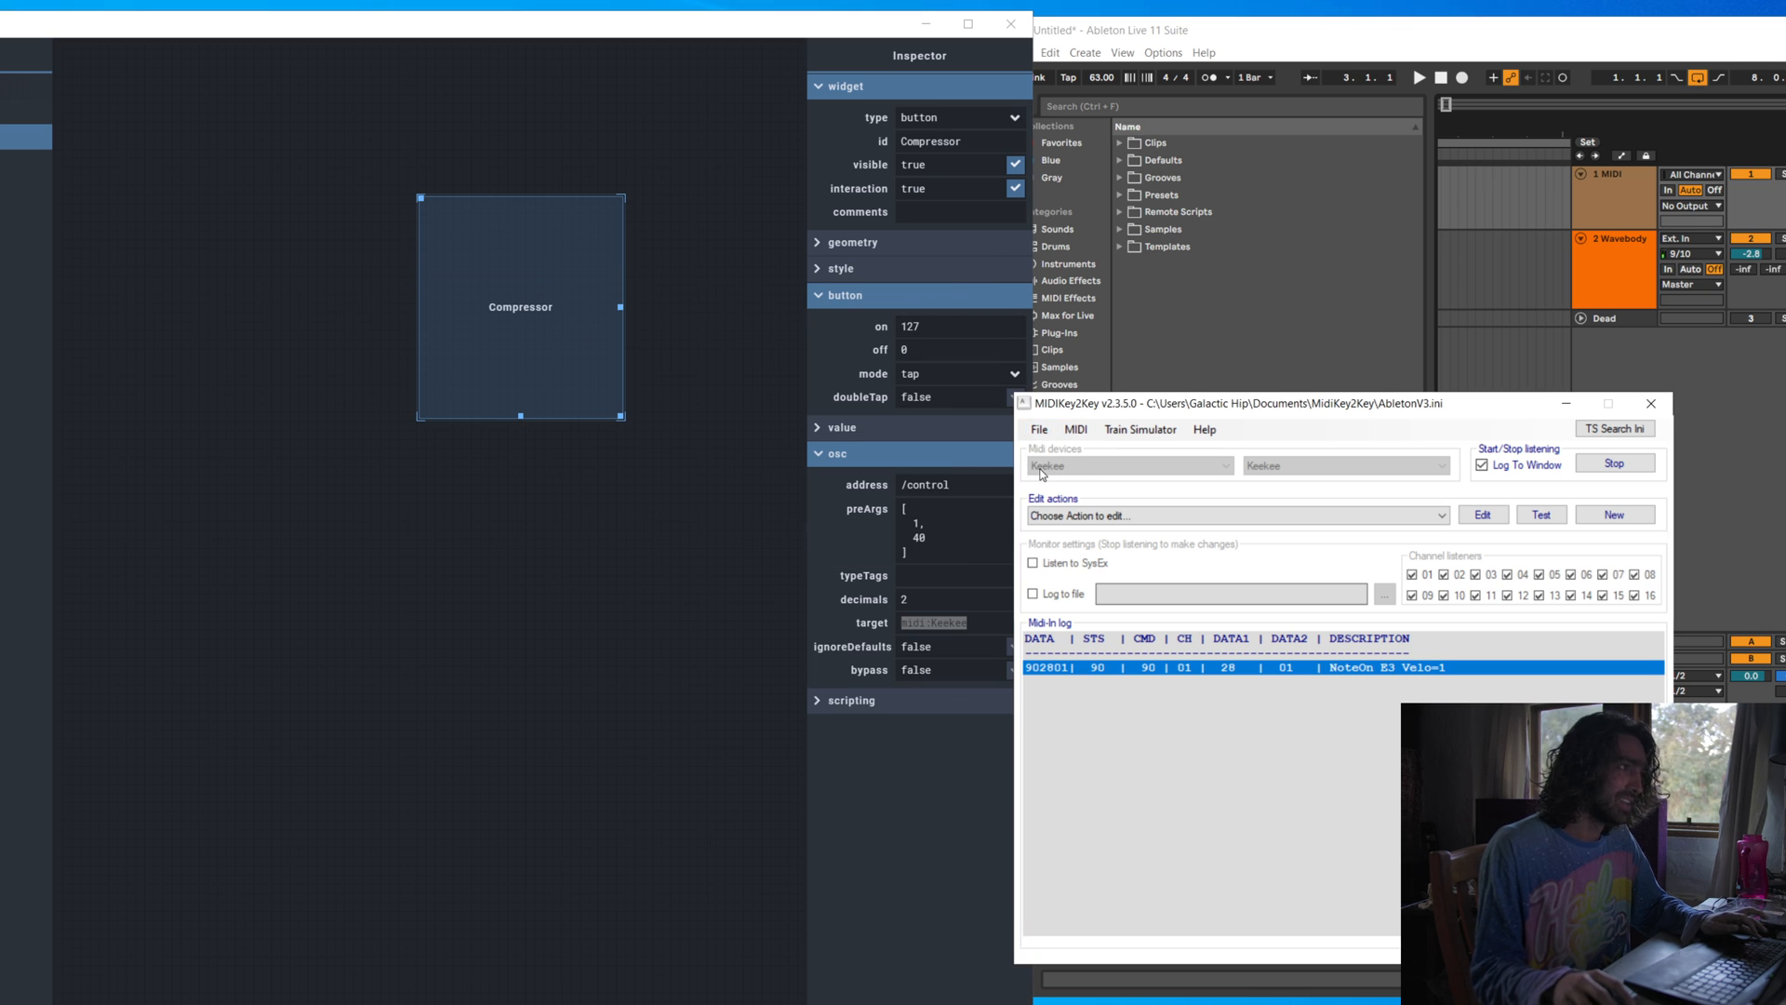
pyautogui.click(1616, 465)
pyautogui.click(1160, 465)
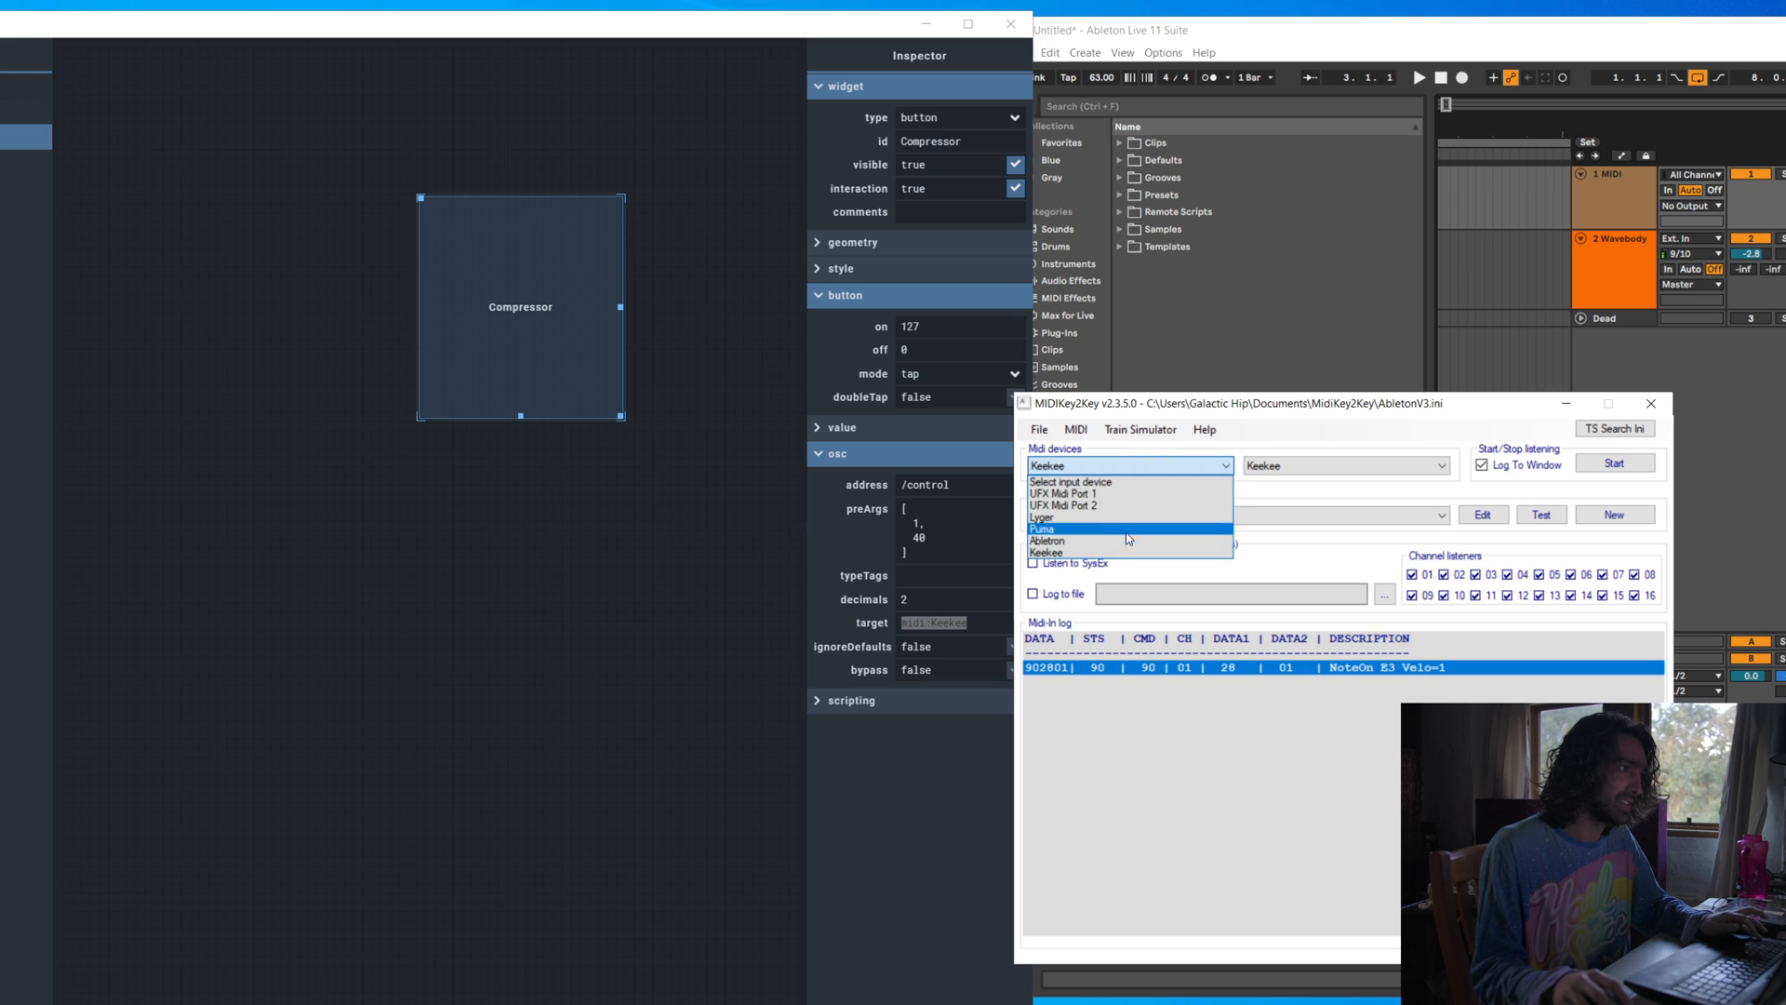
pyautogui.click(1133, 555)
pyautogui.click(1610, 463)
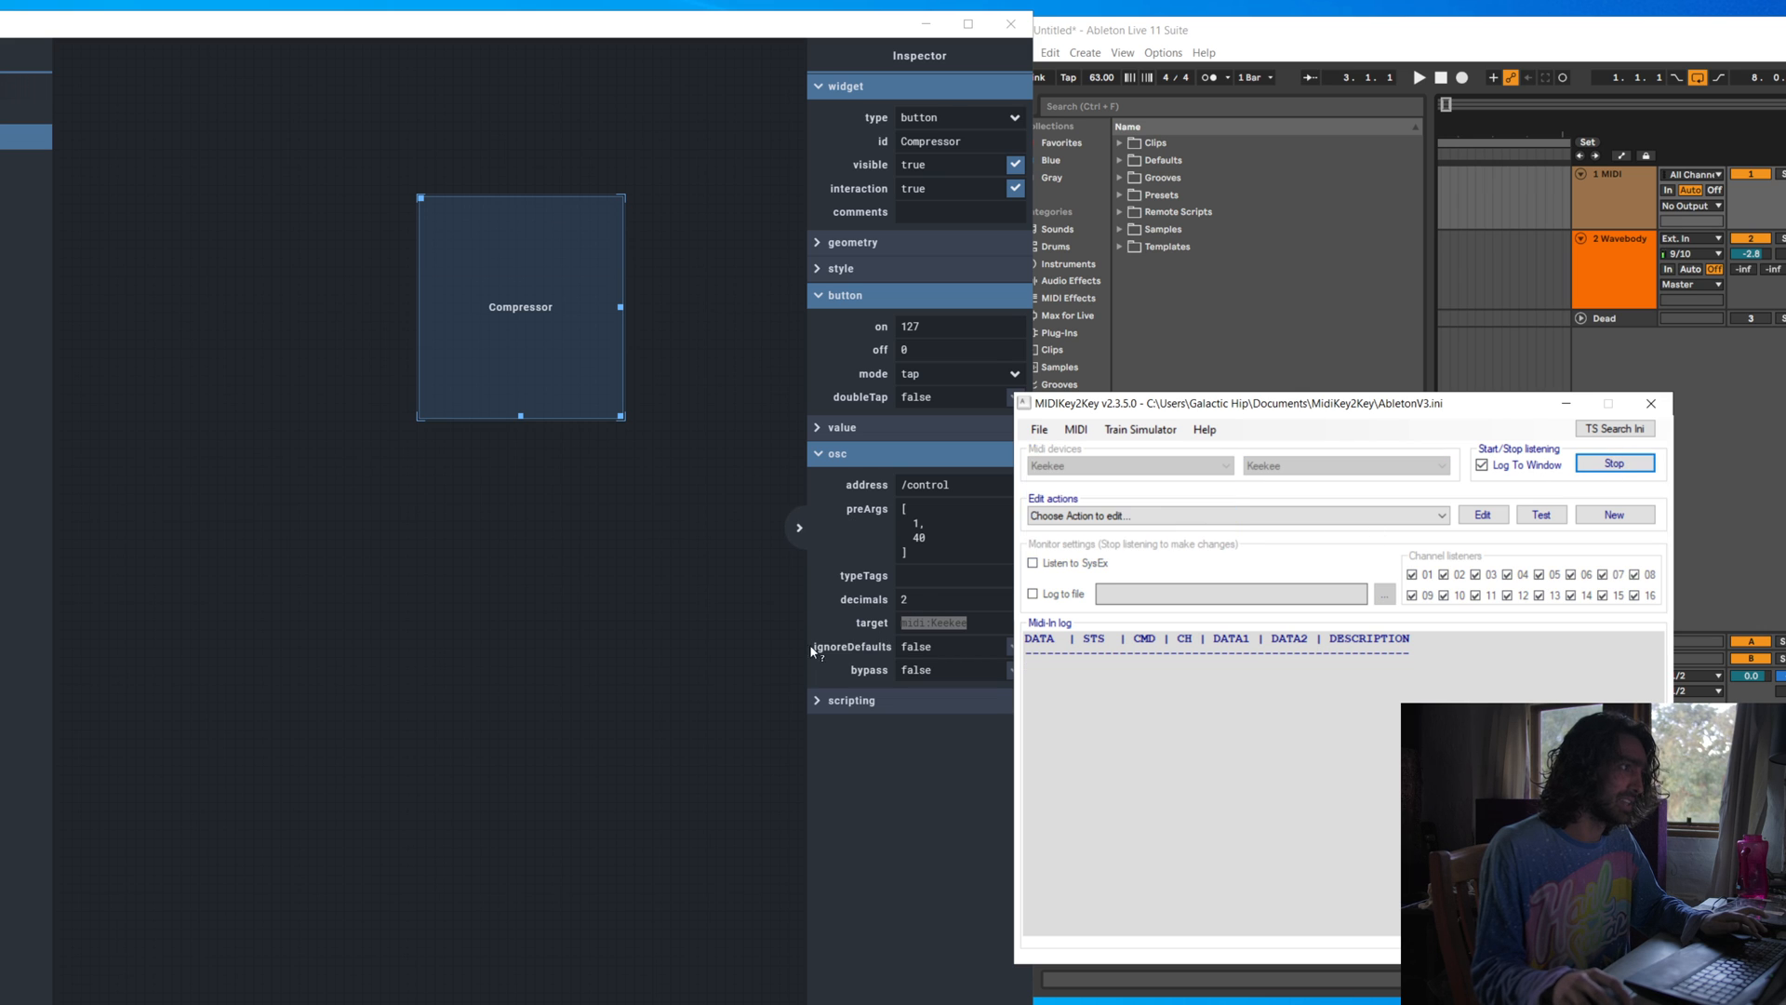
# Fire the Compressor button in Open Stage Control so its control message is logged in MIDIKey2Key
pyautogui.click(806, 644)
pyautogui.click(511, 331)
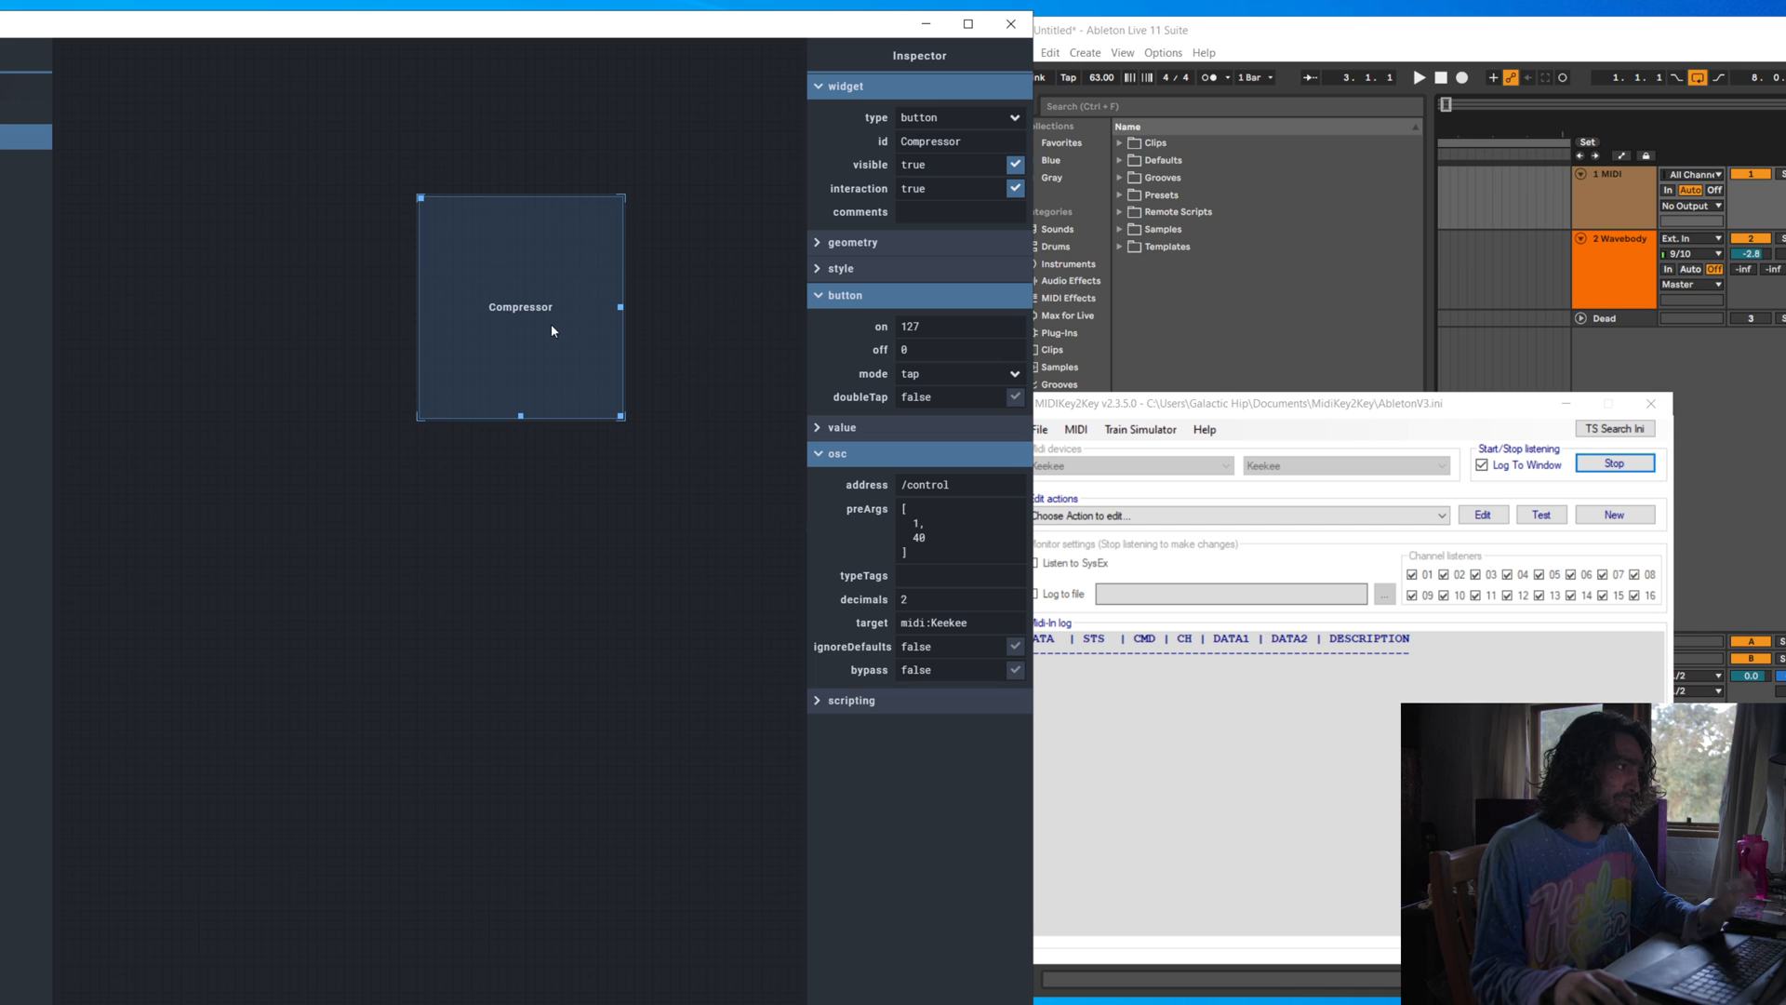
pyautogui.click(1316, 739)
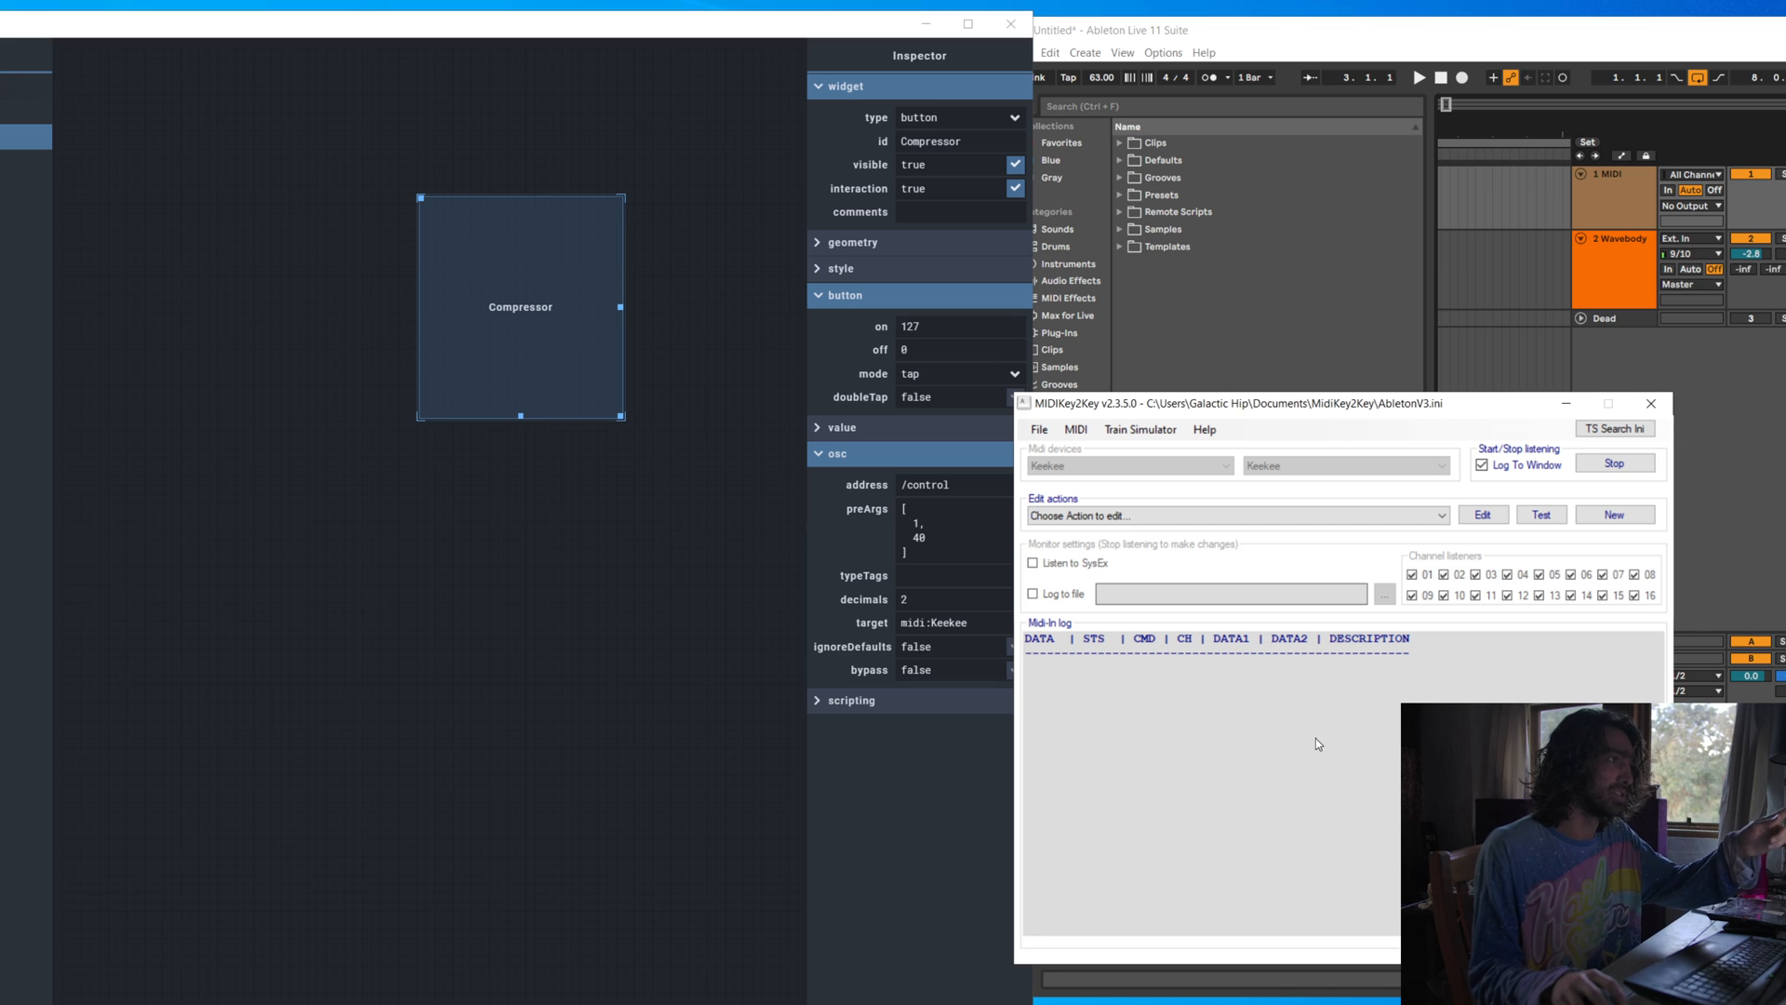
pyautogui.click(510, 350)
pyautogui.click(1316, 672)
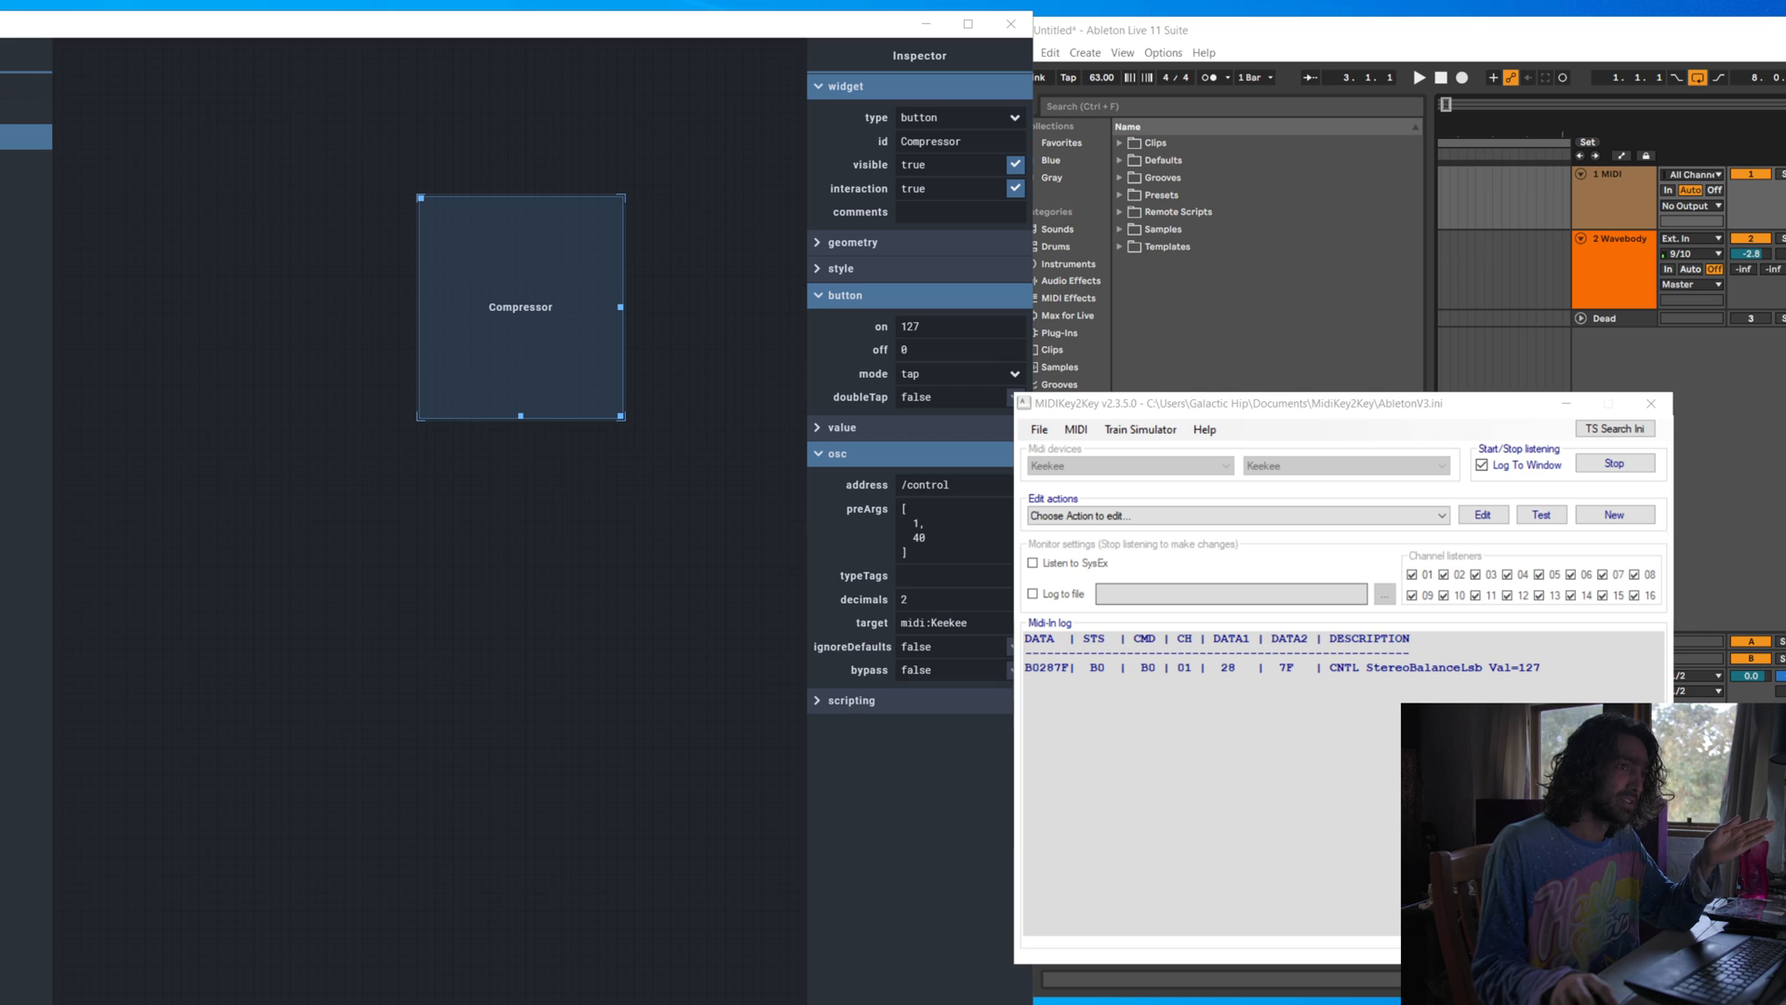
# Look through the MidiKey2Key download page in the browser, including the SendKey v1.0 tool
pyautogui.hotkey('alt', 'Tab')
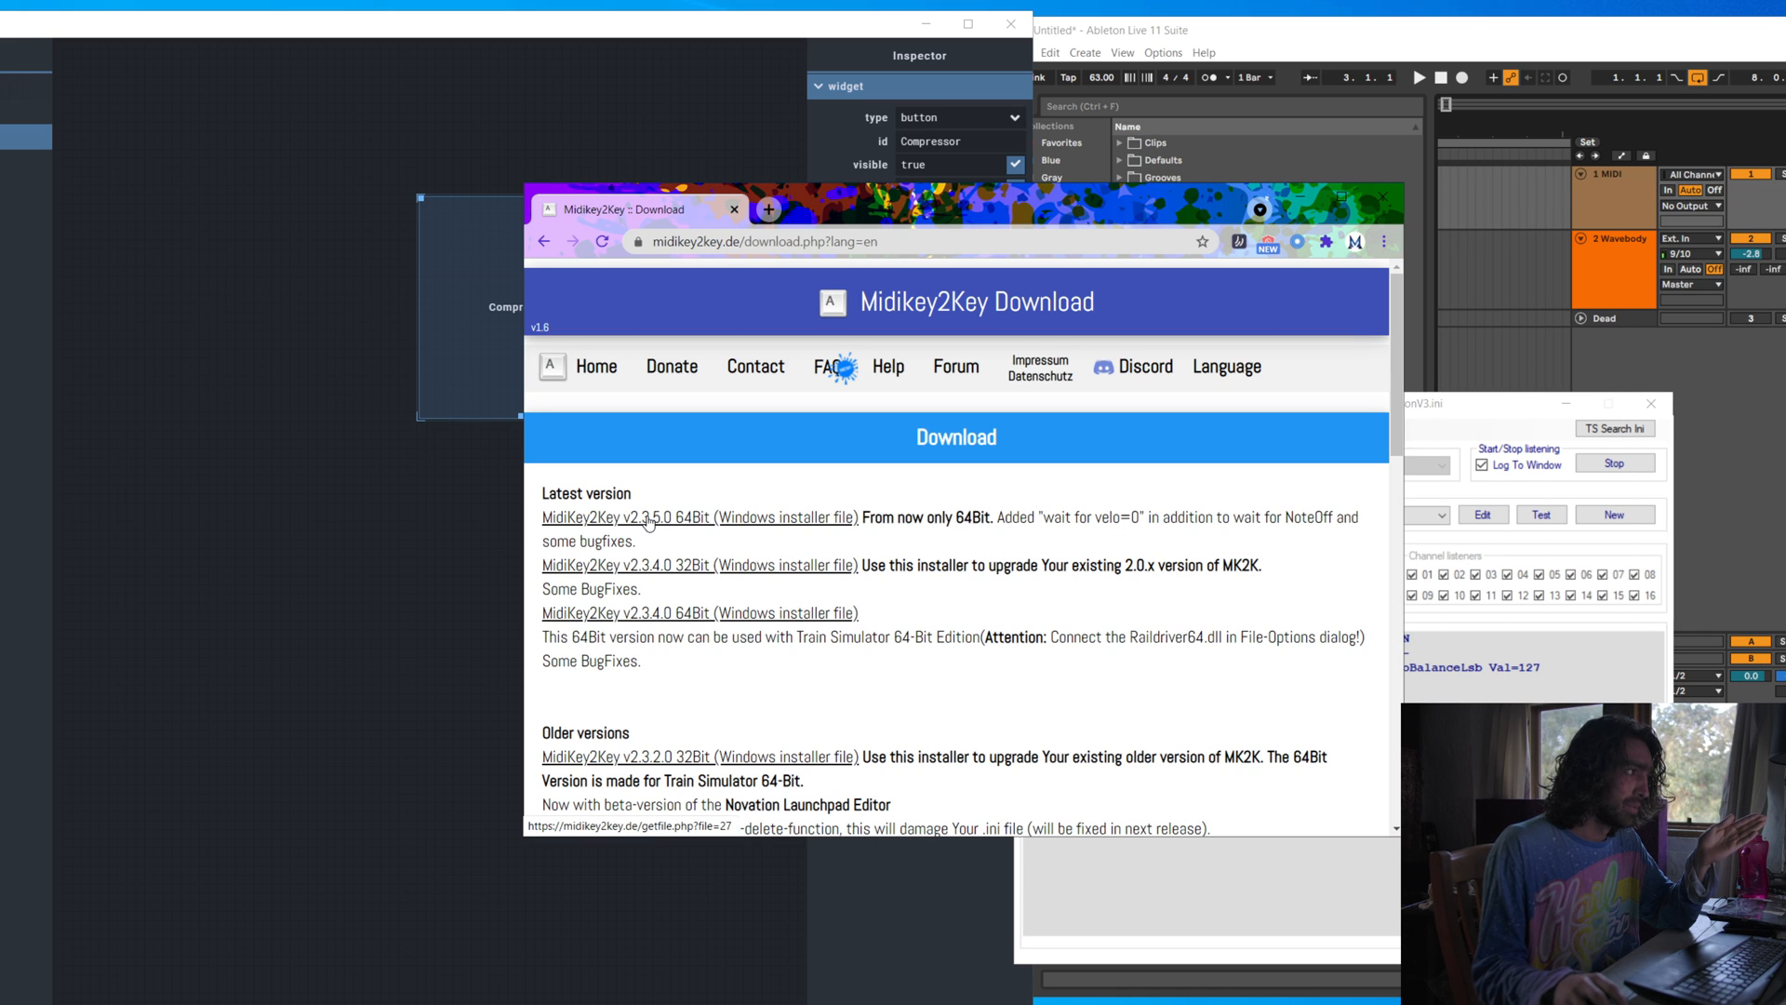
pyautogui.scroll(-15, 670, 526)
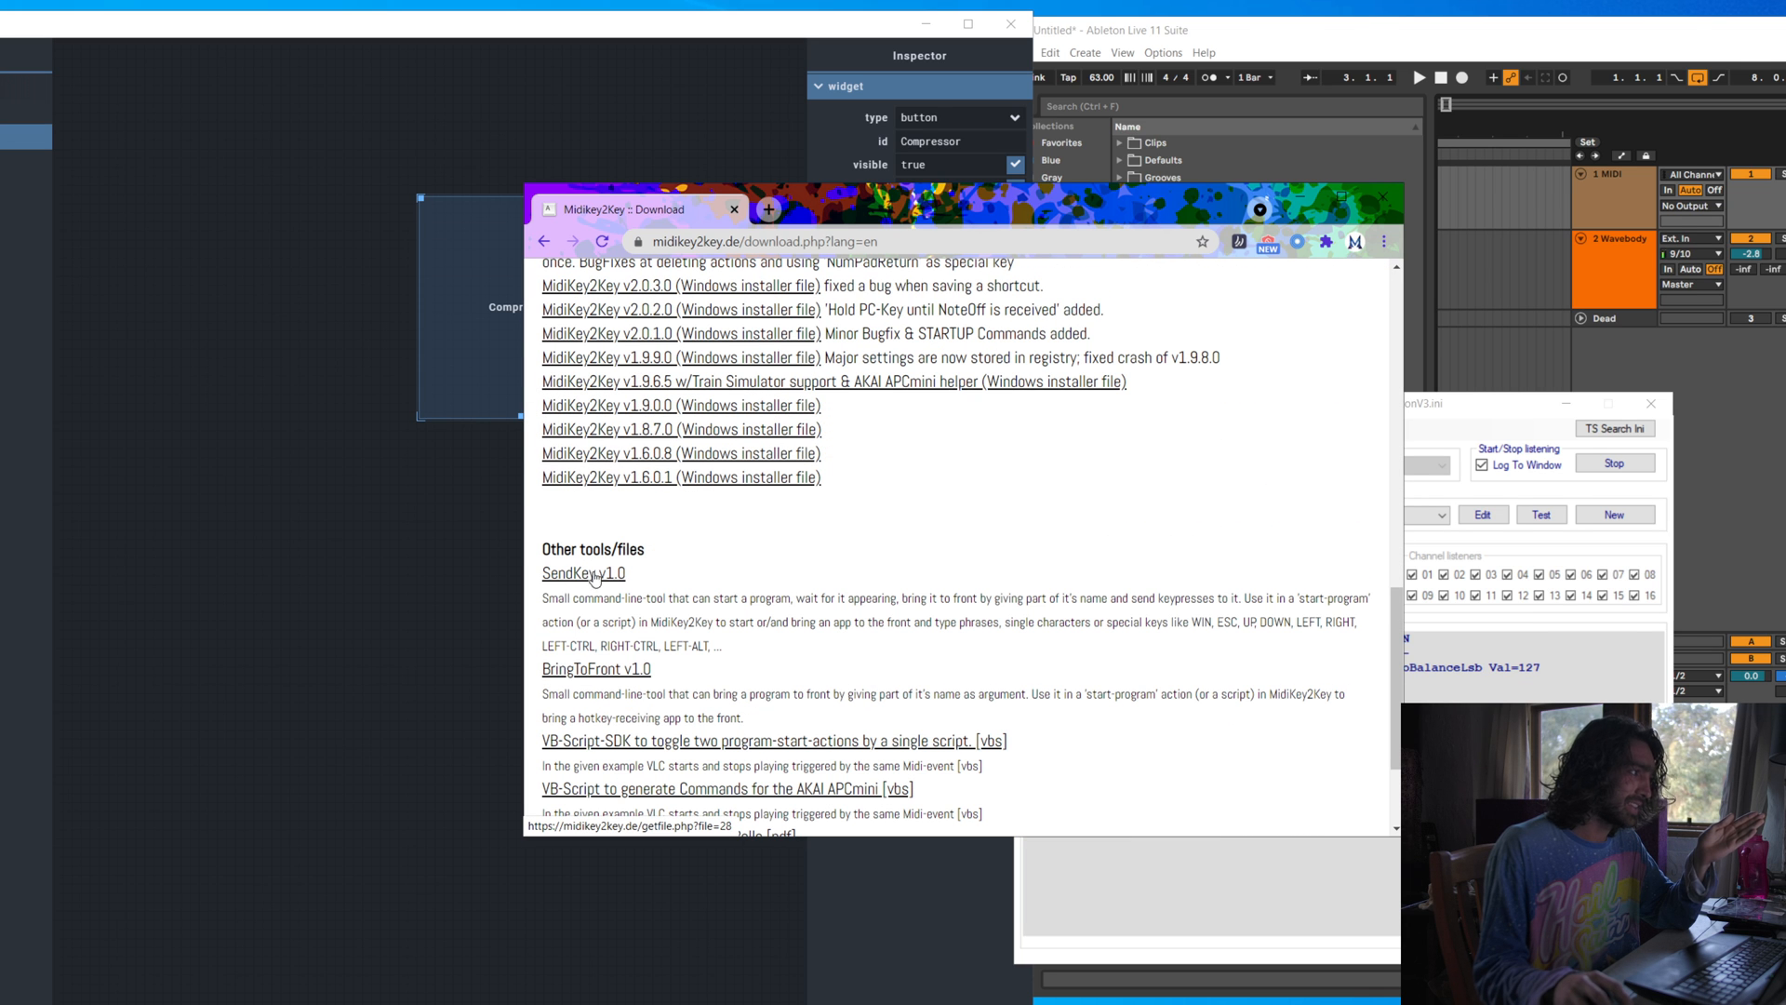
pyautogui.click(1371, 199)
# Assign Control+F to the logged control message in MIDIKey2Key, name the action PLUGIN Compressor, and save it
pyautogui.moveTo(1279, 399); pyautogui.dragTo(1281, 196)
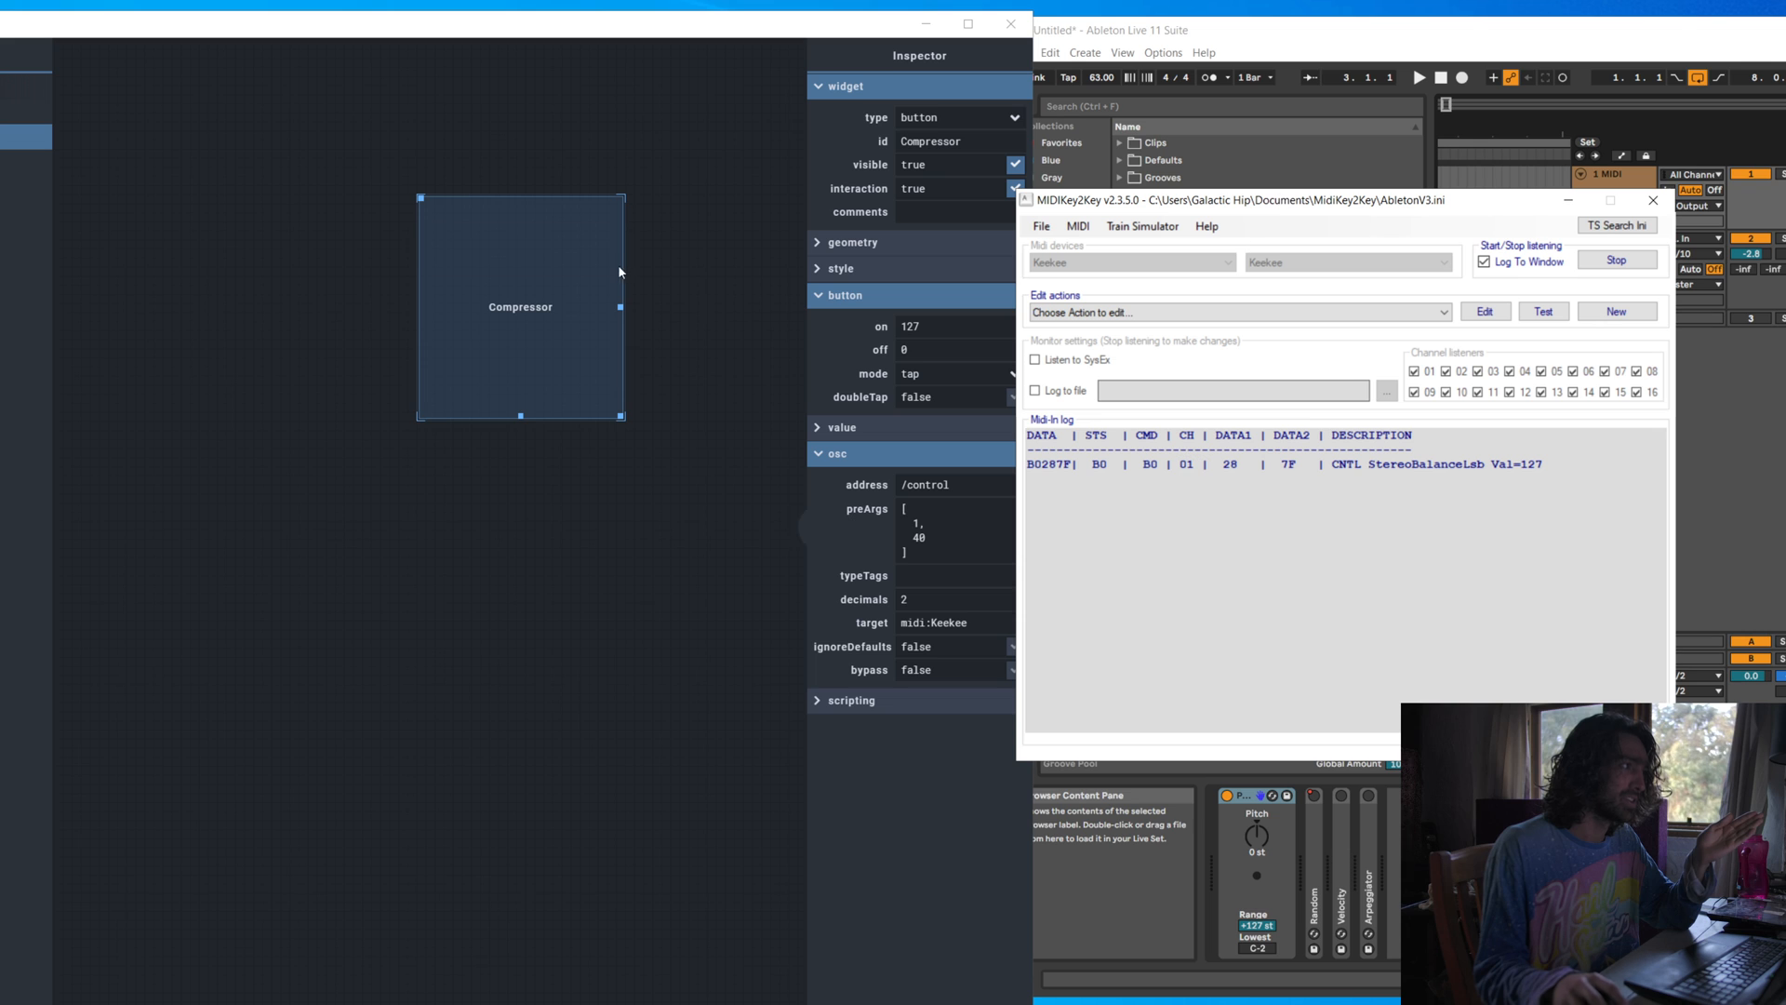
pyautogui.doubleClick(1197, 465)
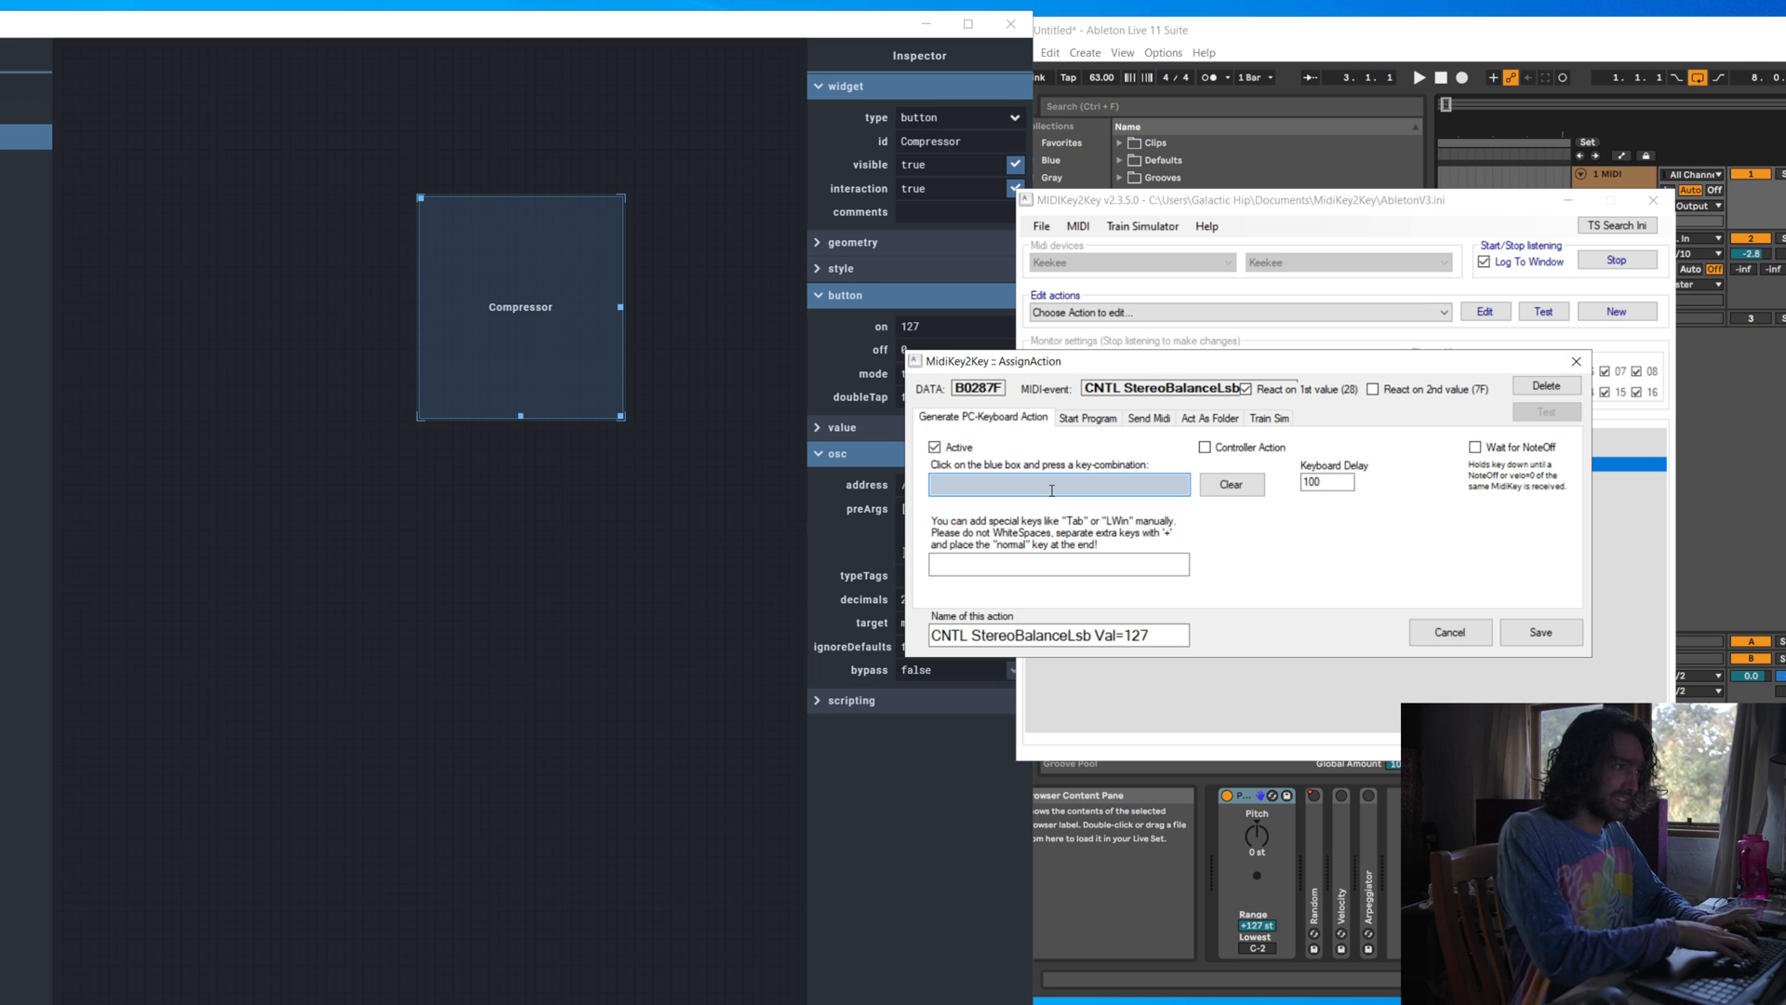
pyautogui.hotkey('ctrl', 'f')
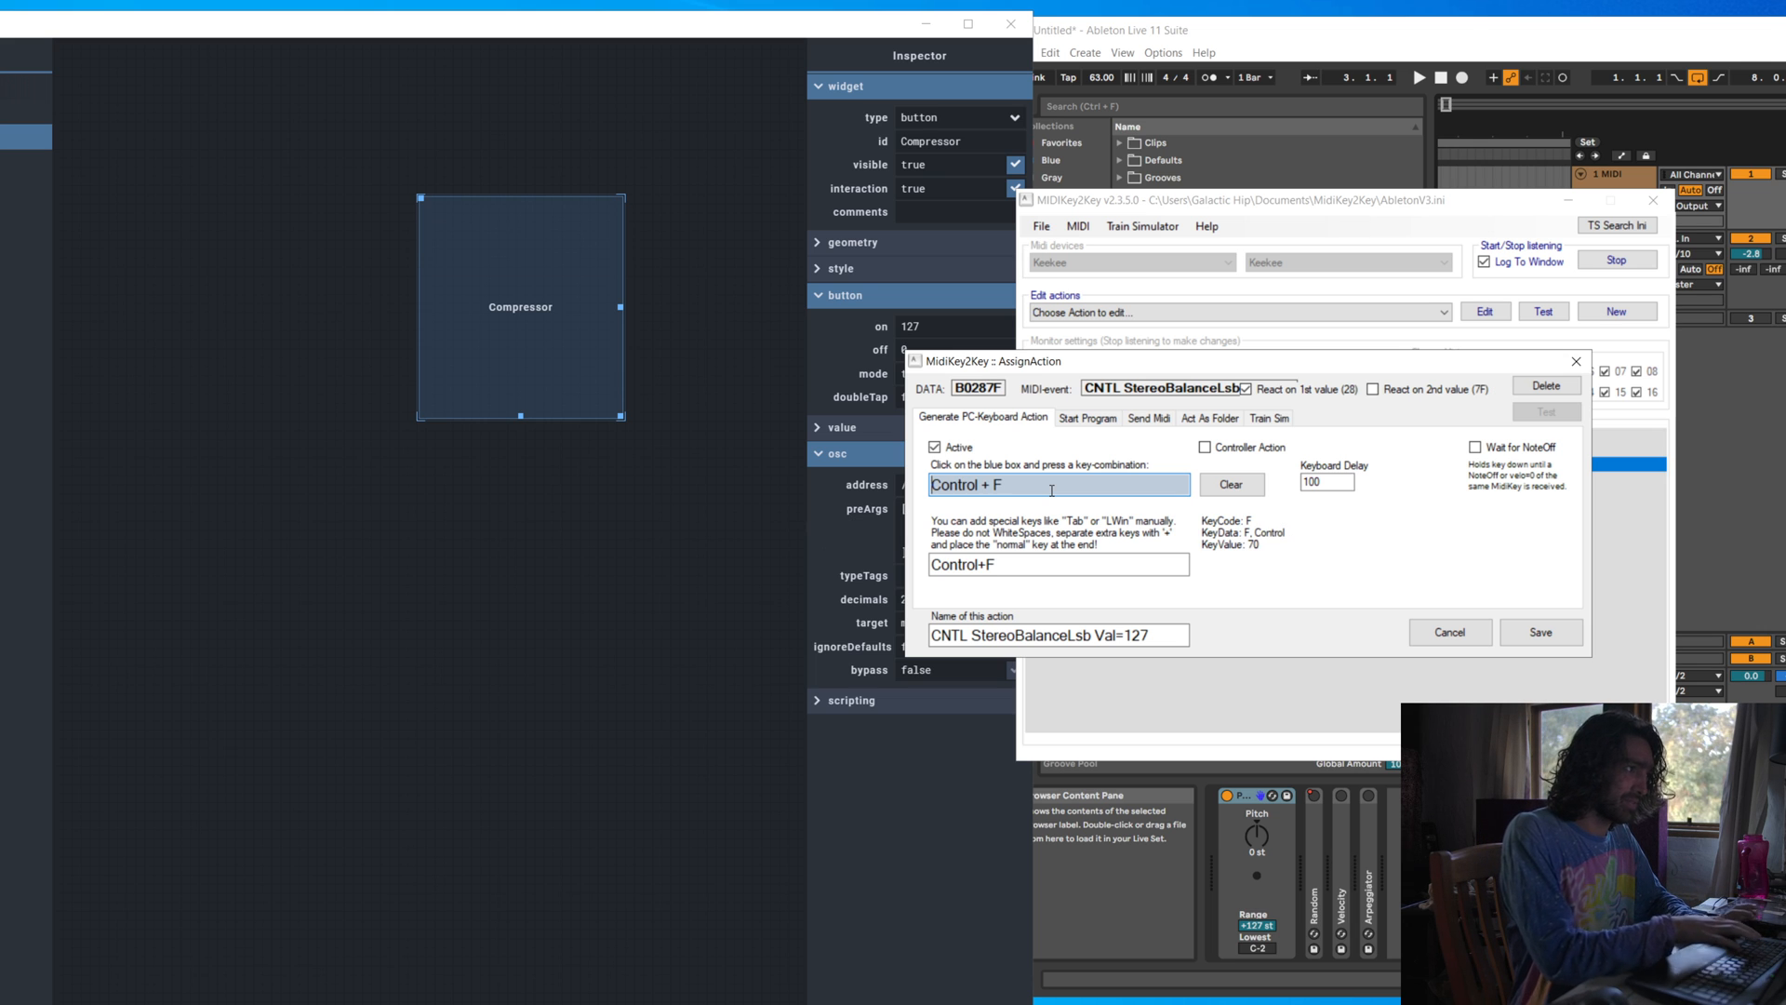
pyautogui.press('Tab')
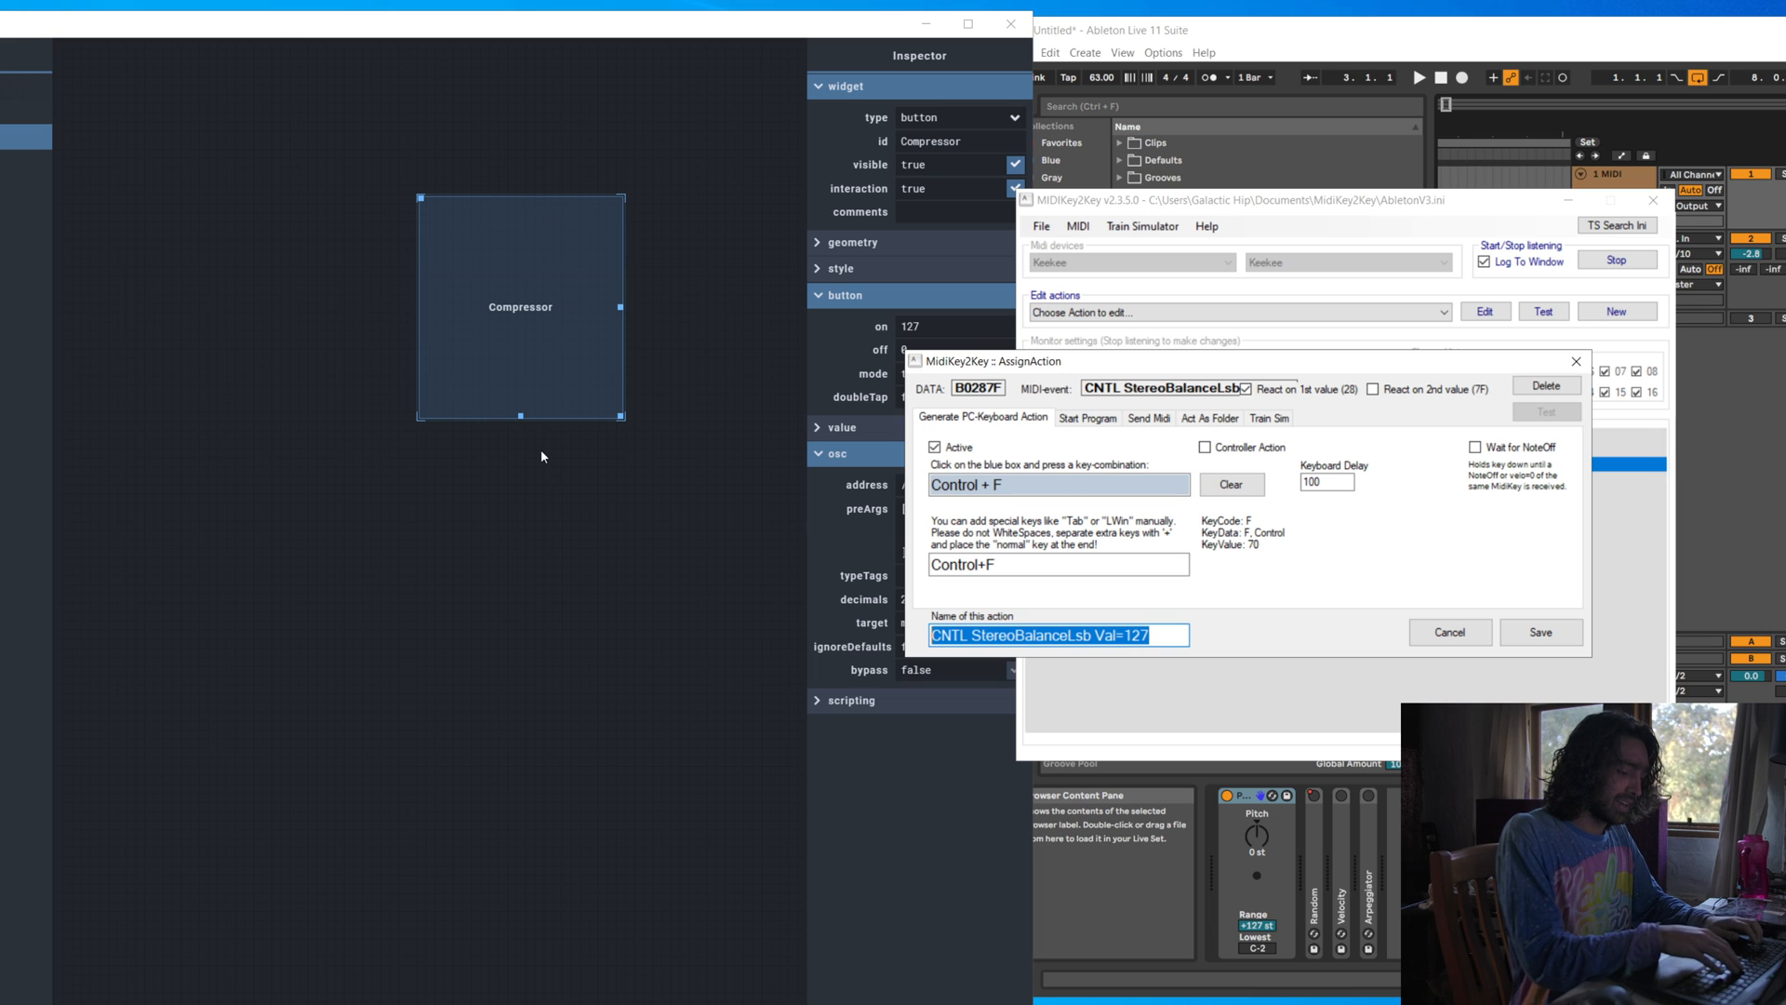
pyautogui.write('PLUGIN Compressor')
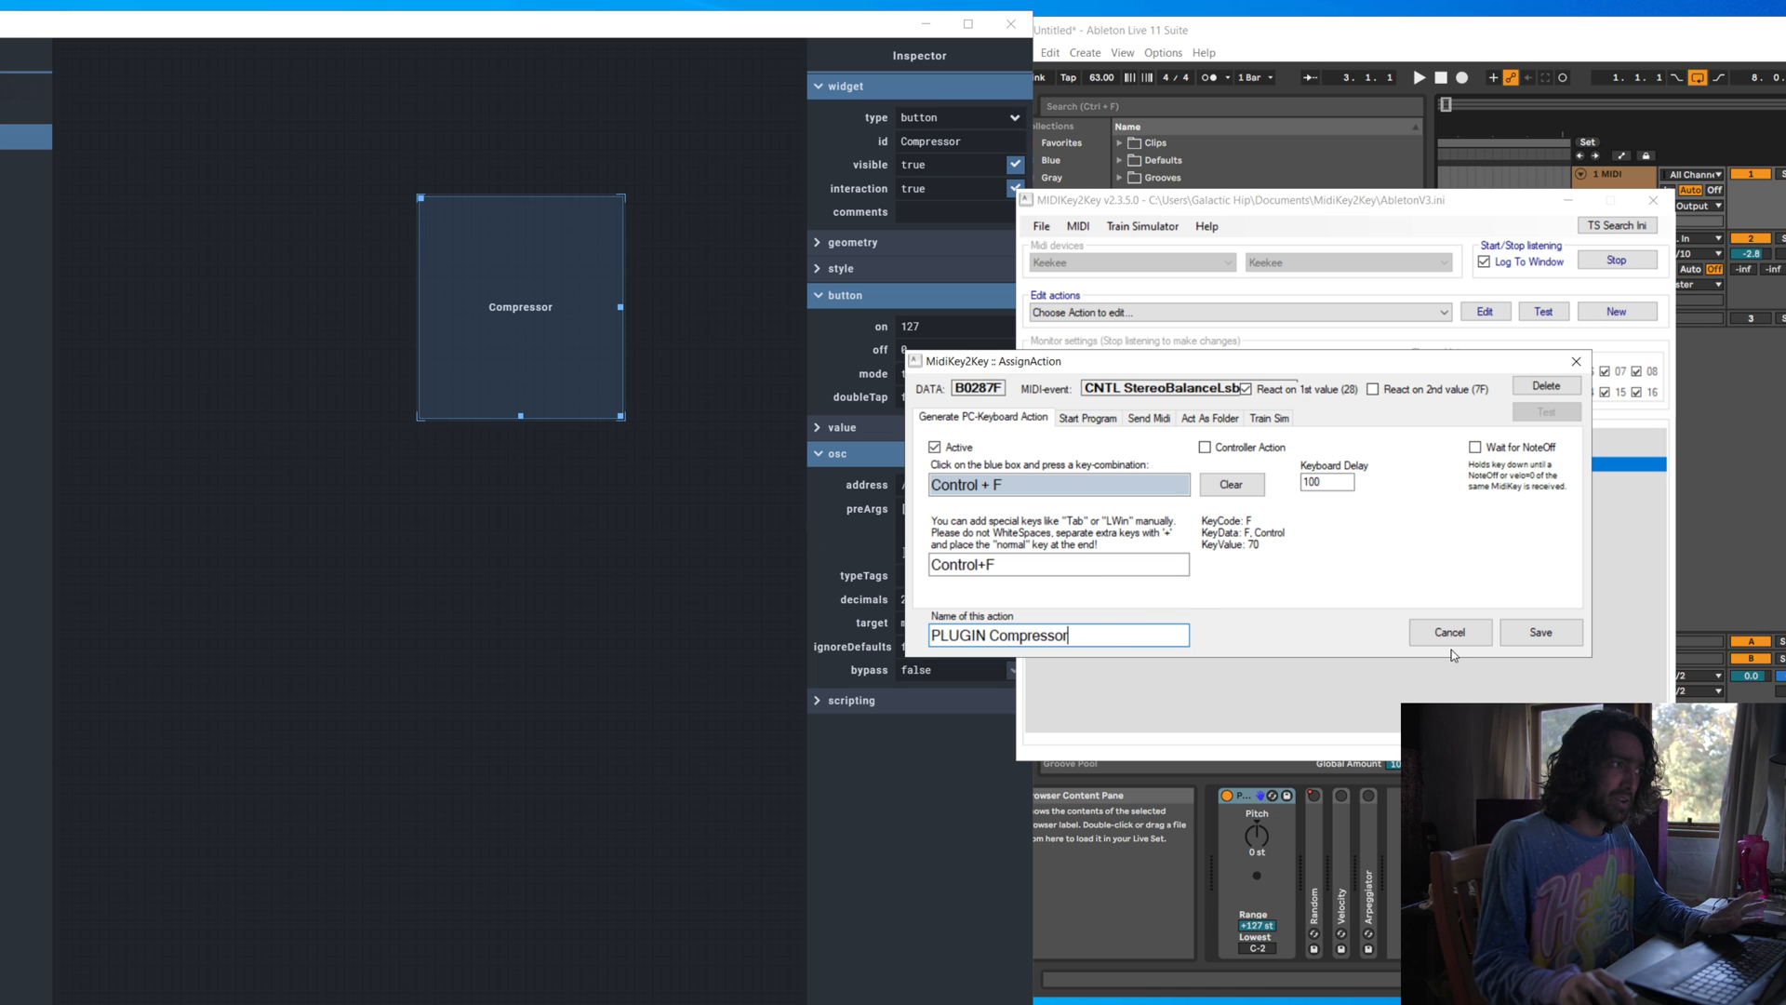
pyautogui.click(1531, 636)
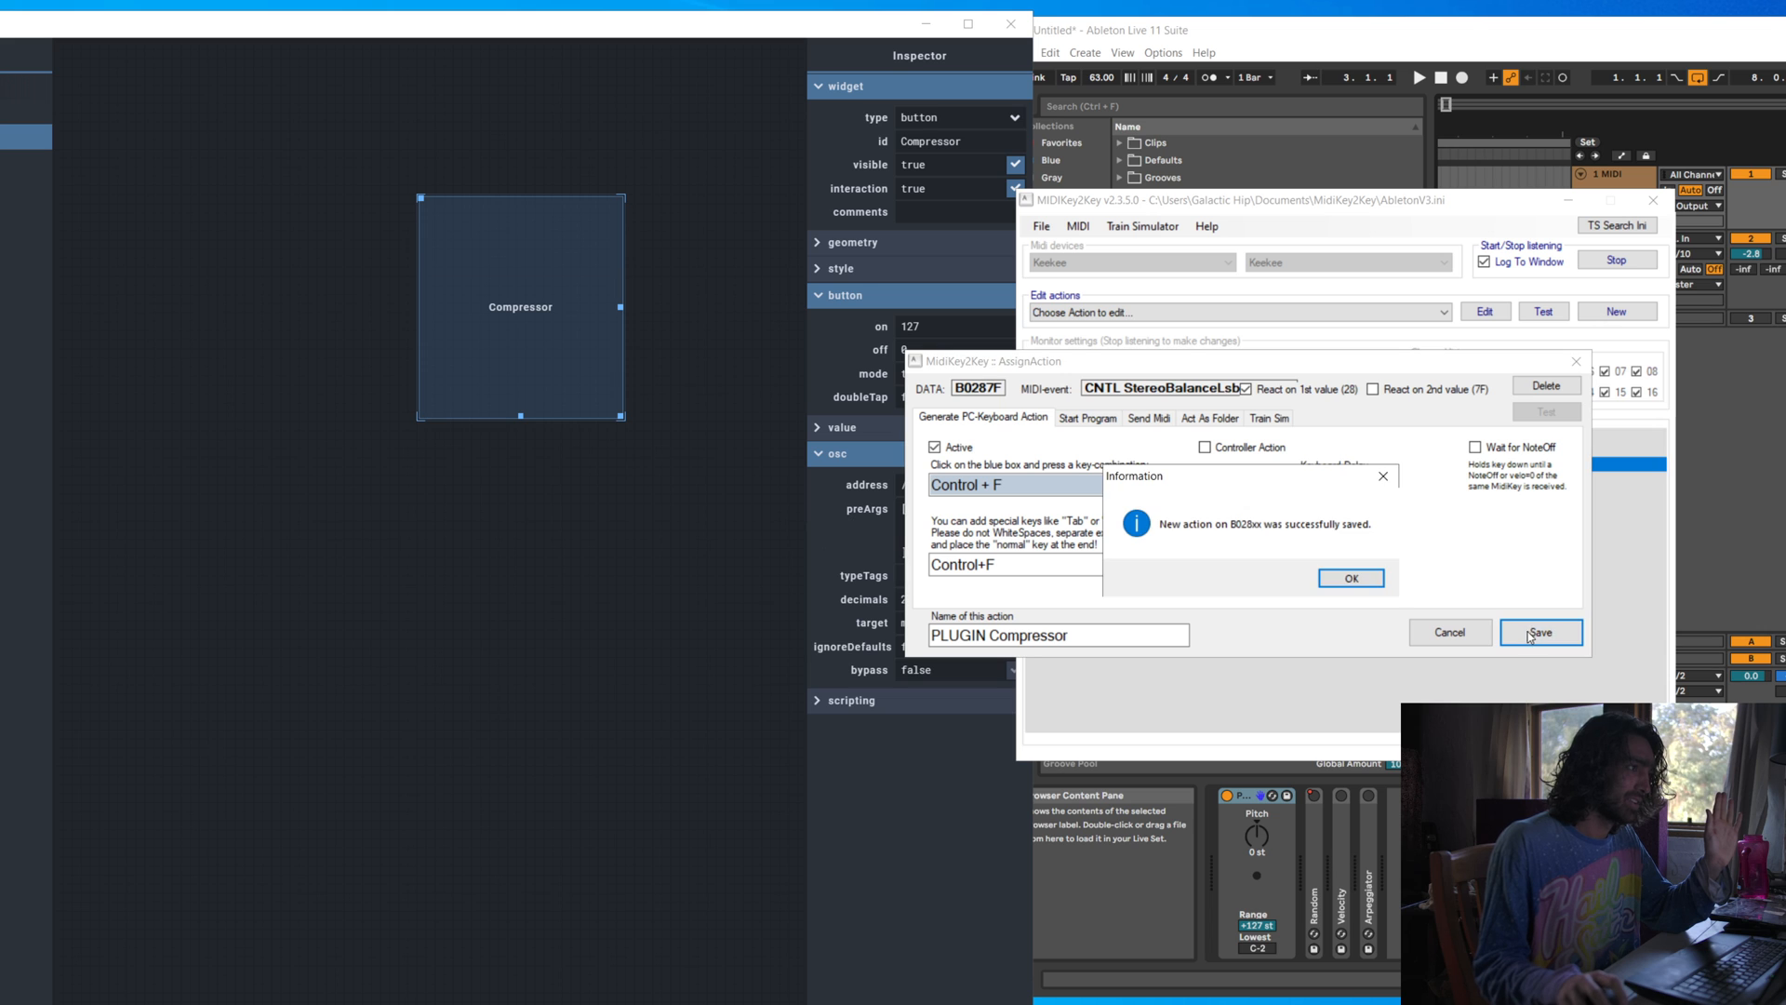
pyautogui.click(1360, 581)
# Switch to Ableton Live and search its browser for "comp"
pyautogui.click(1498, 875)
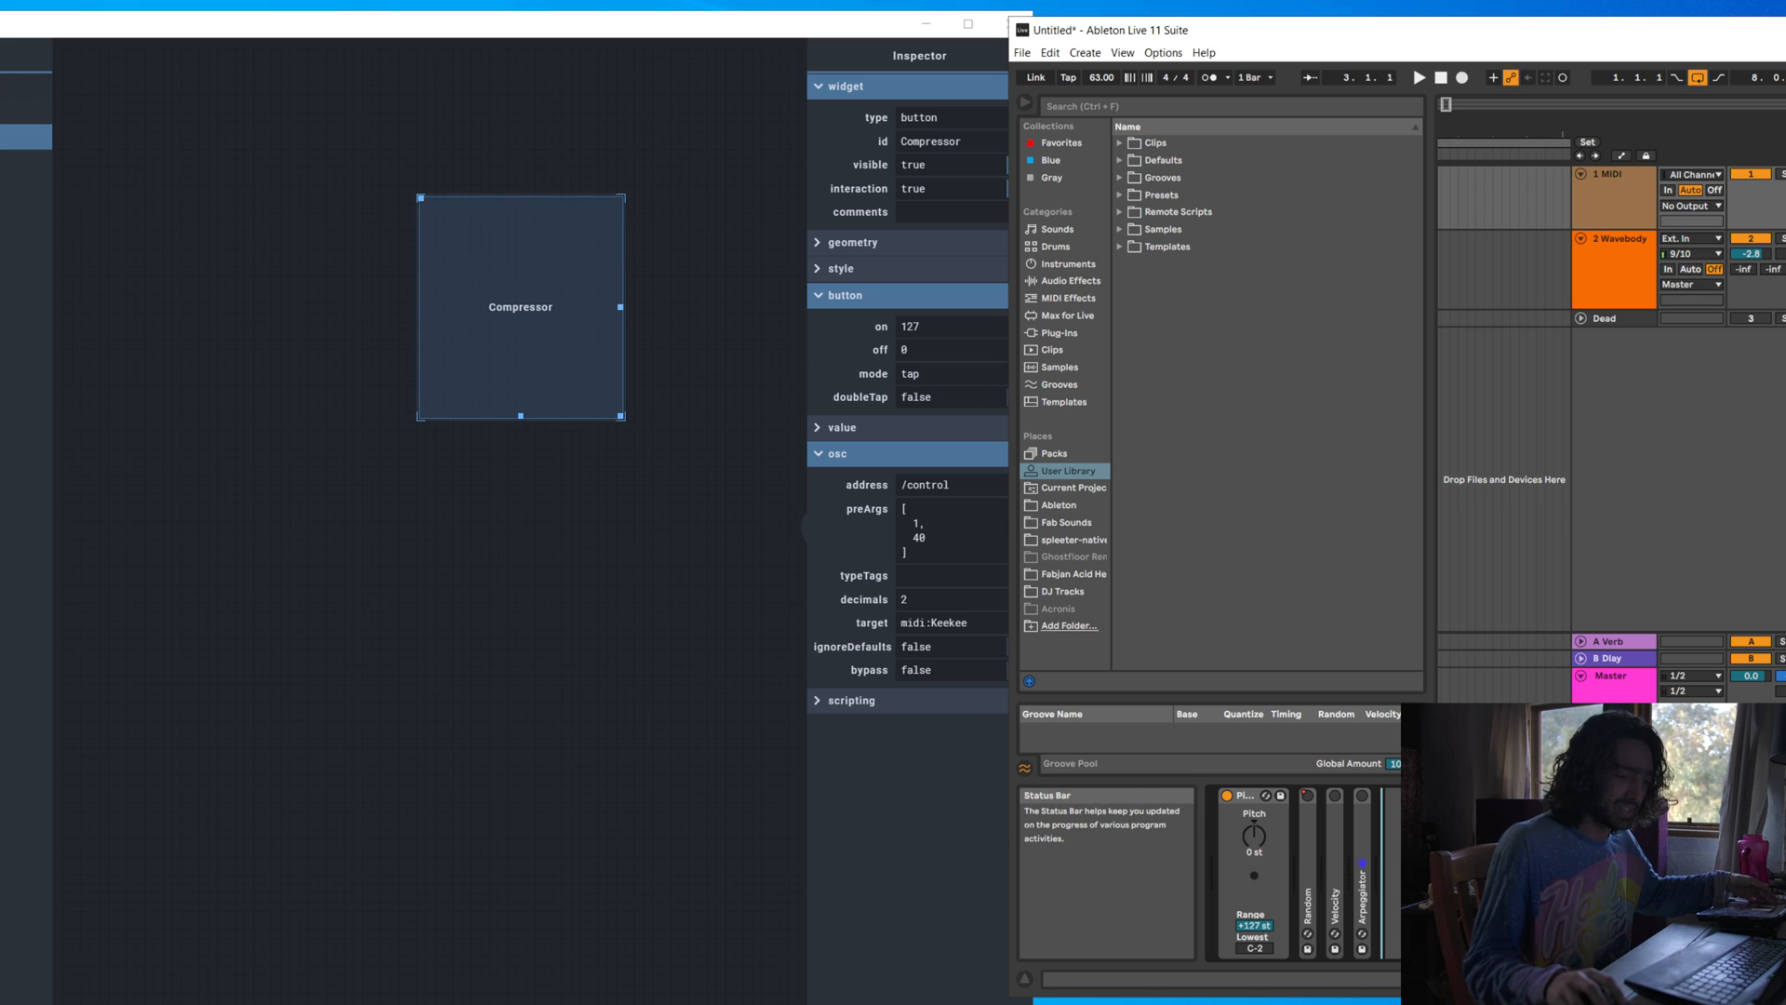
pyautogui.hotkey('ctrl', 'f')
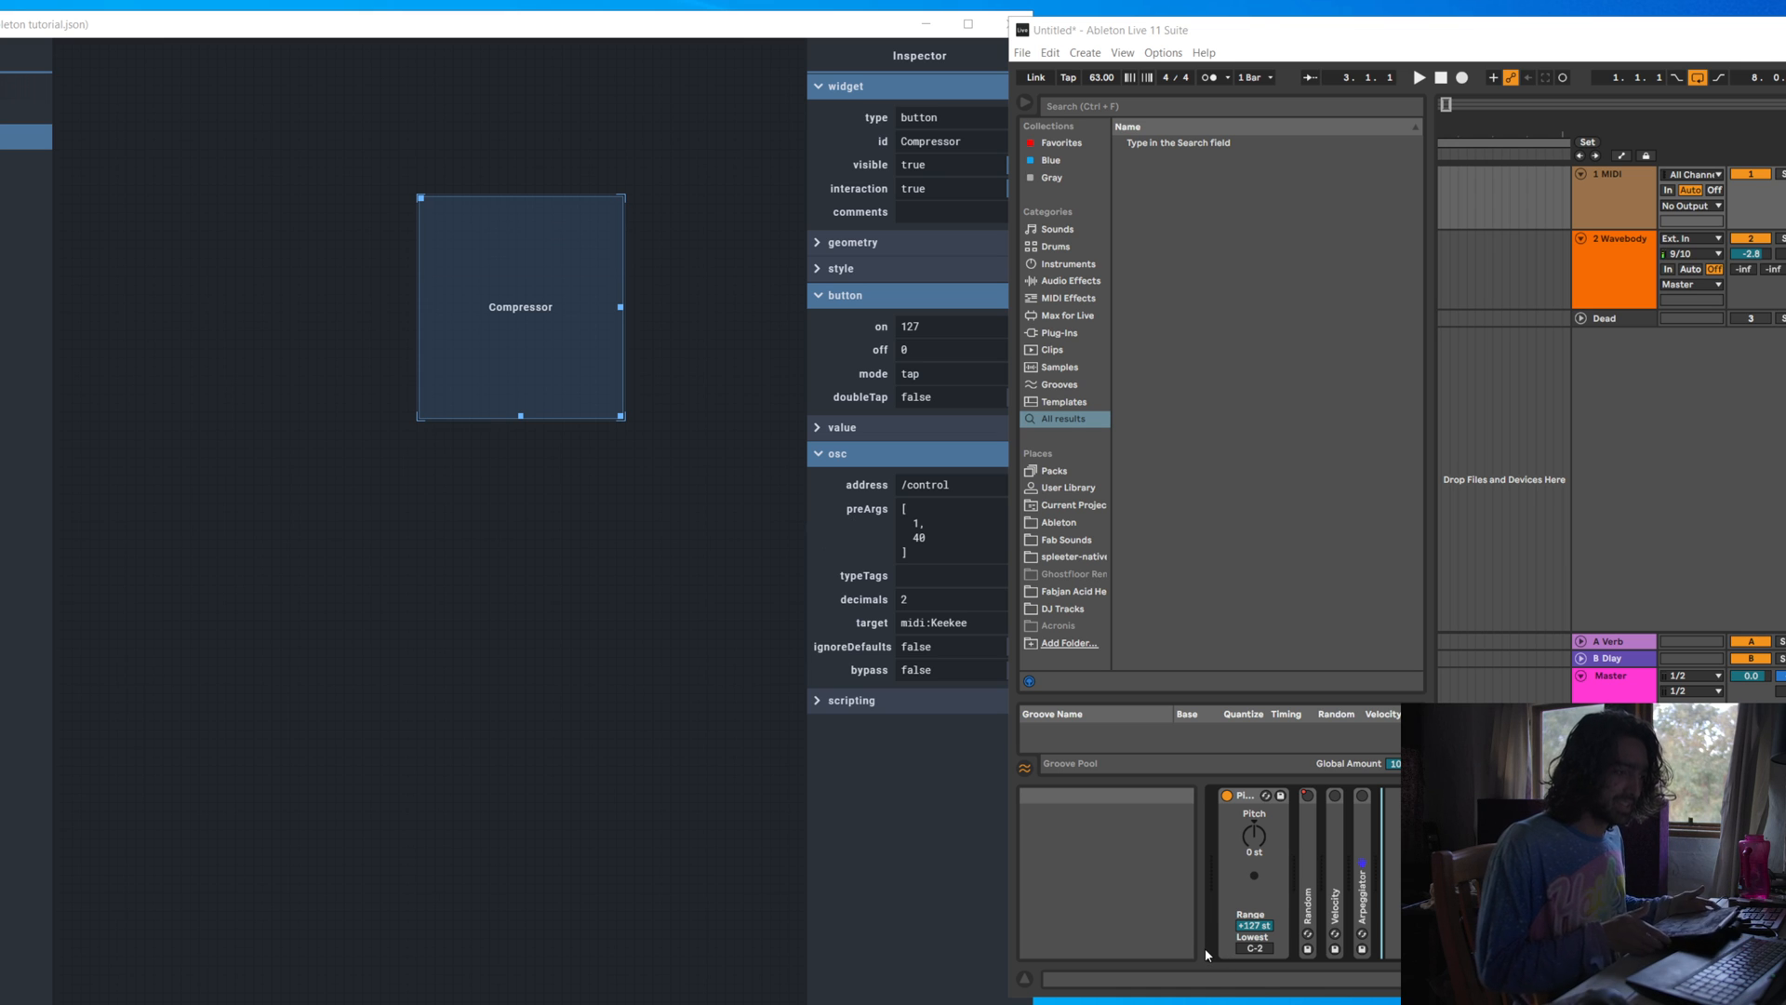
pyautogui.click(1232, 435)
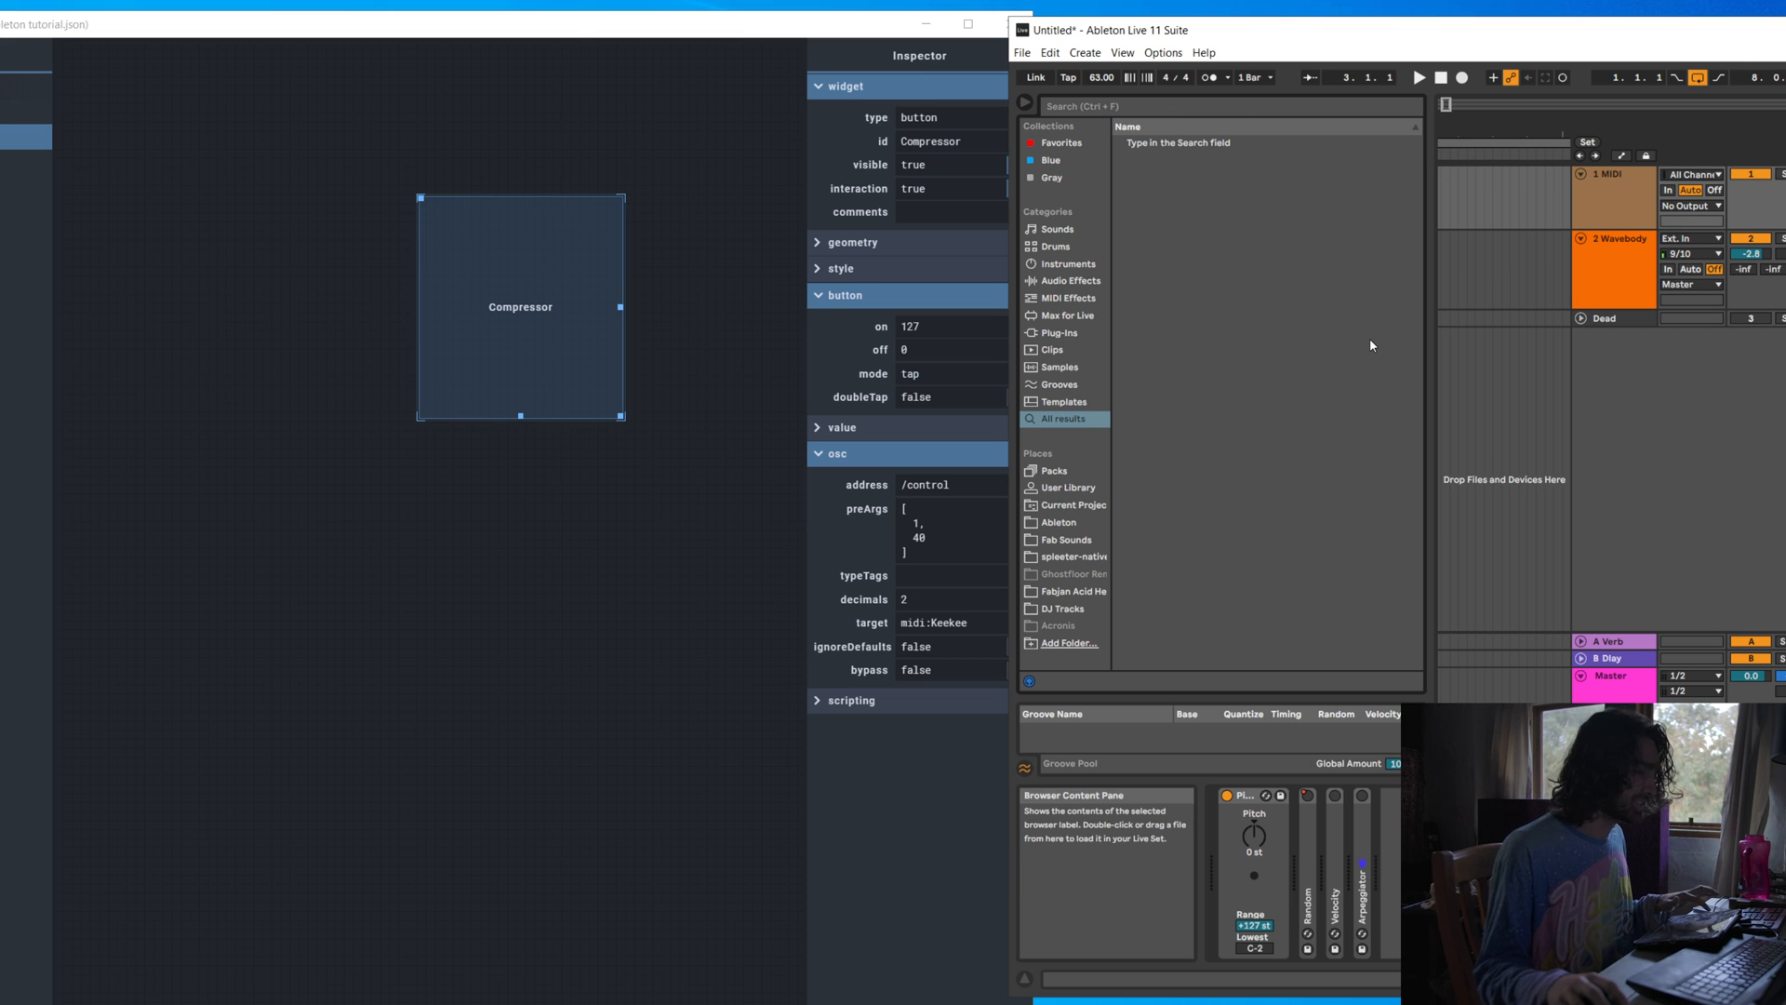
pyautogui.hotkey('ctrl', 'f')
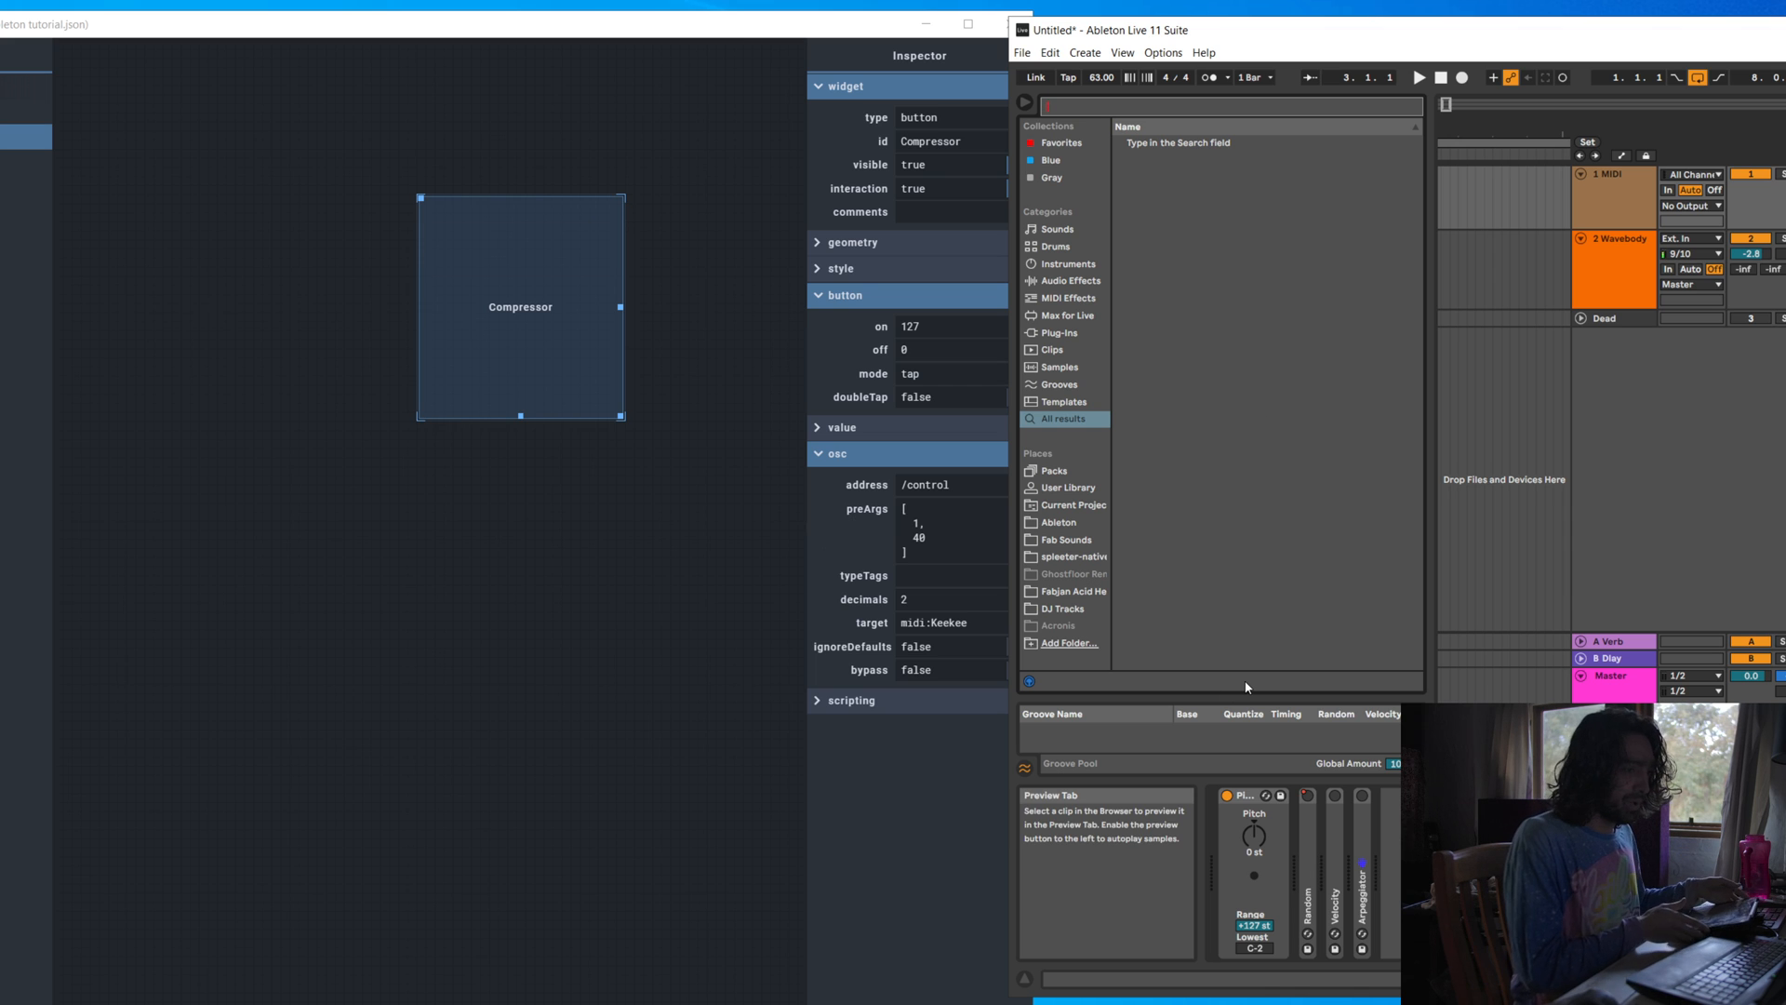
pyautogui.write('omp')
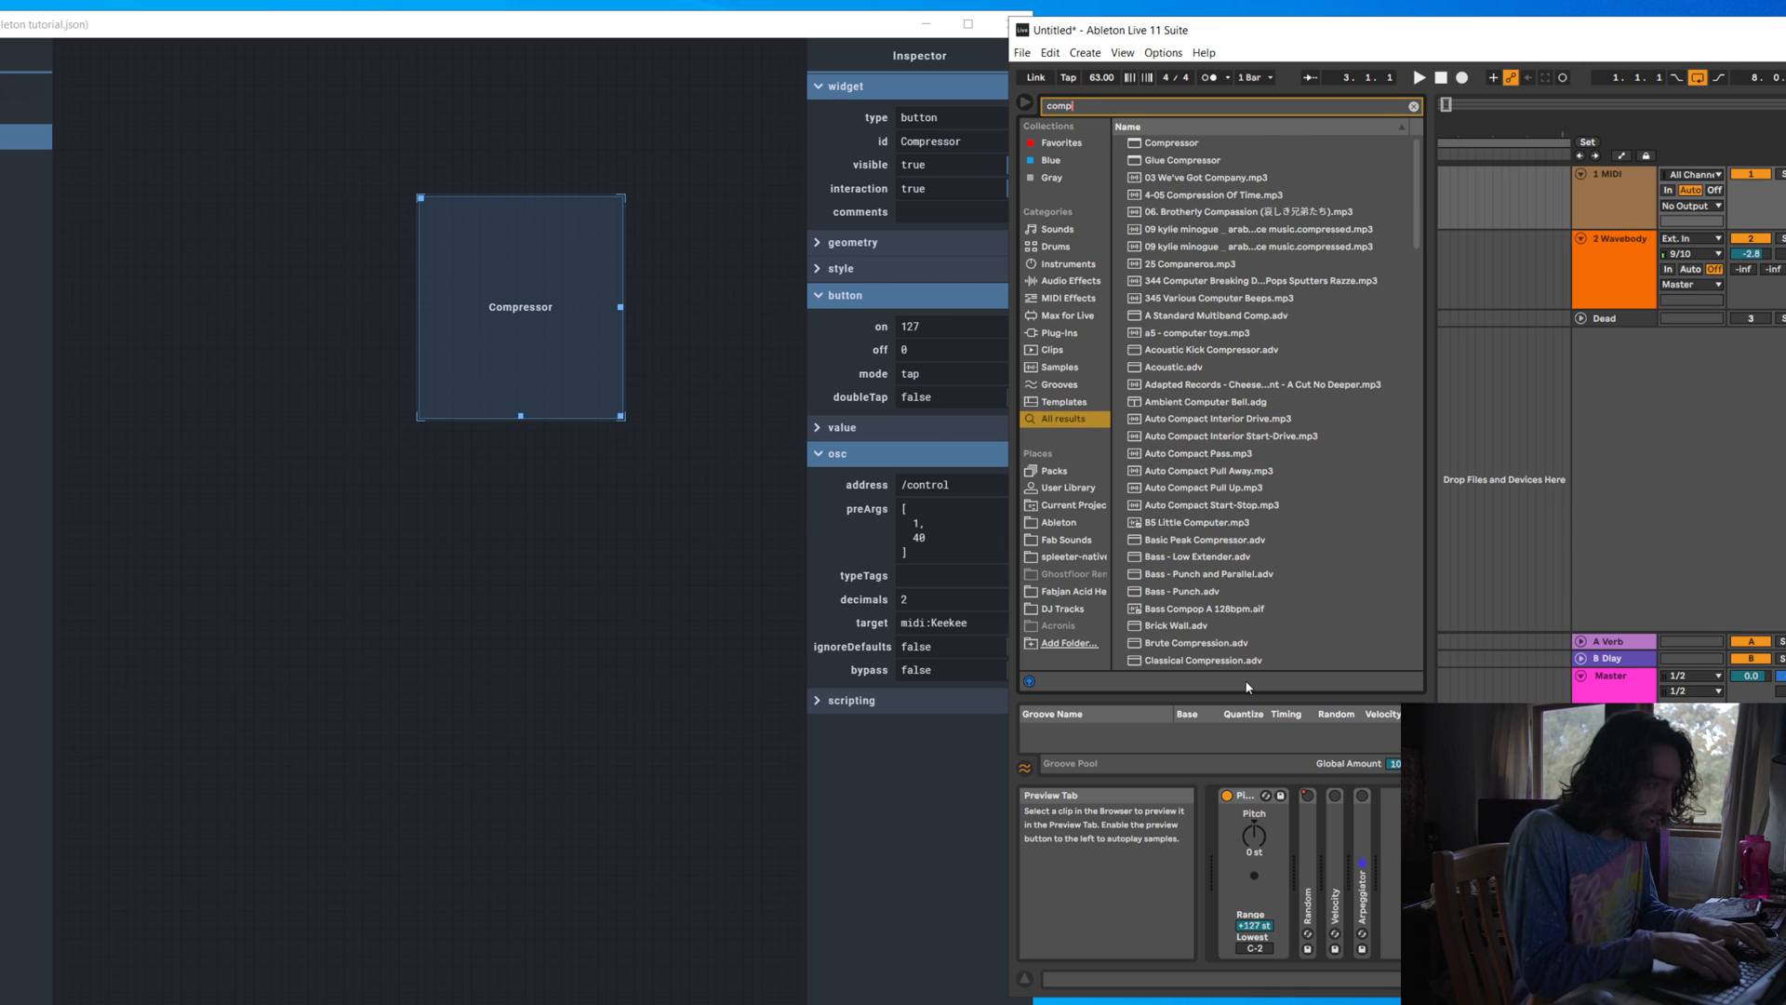
# Extend the browser search to "compr" and clear the search text
pyautogui.write('r')
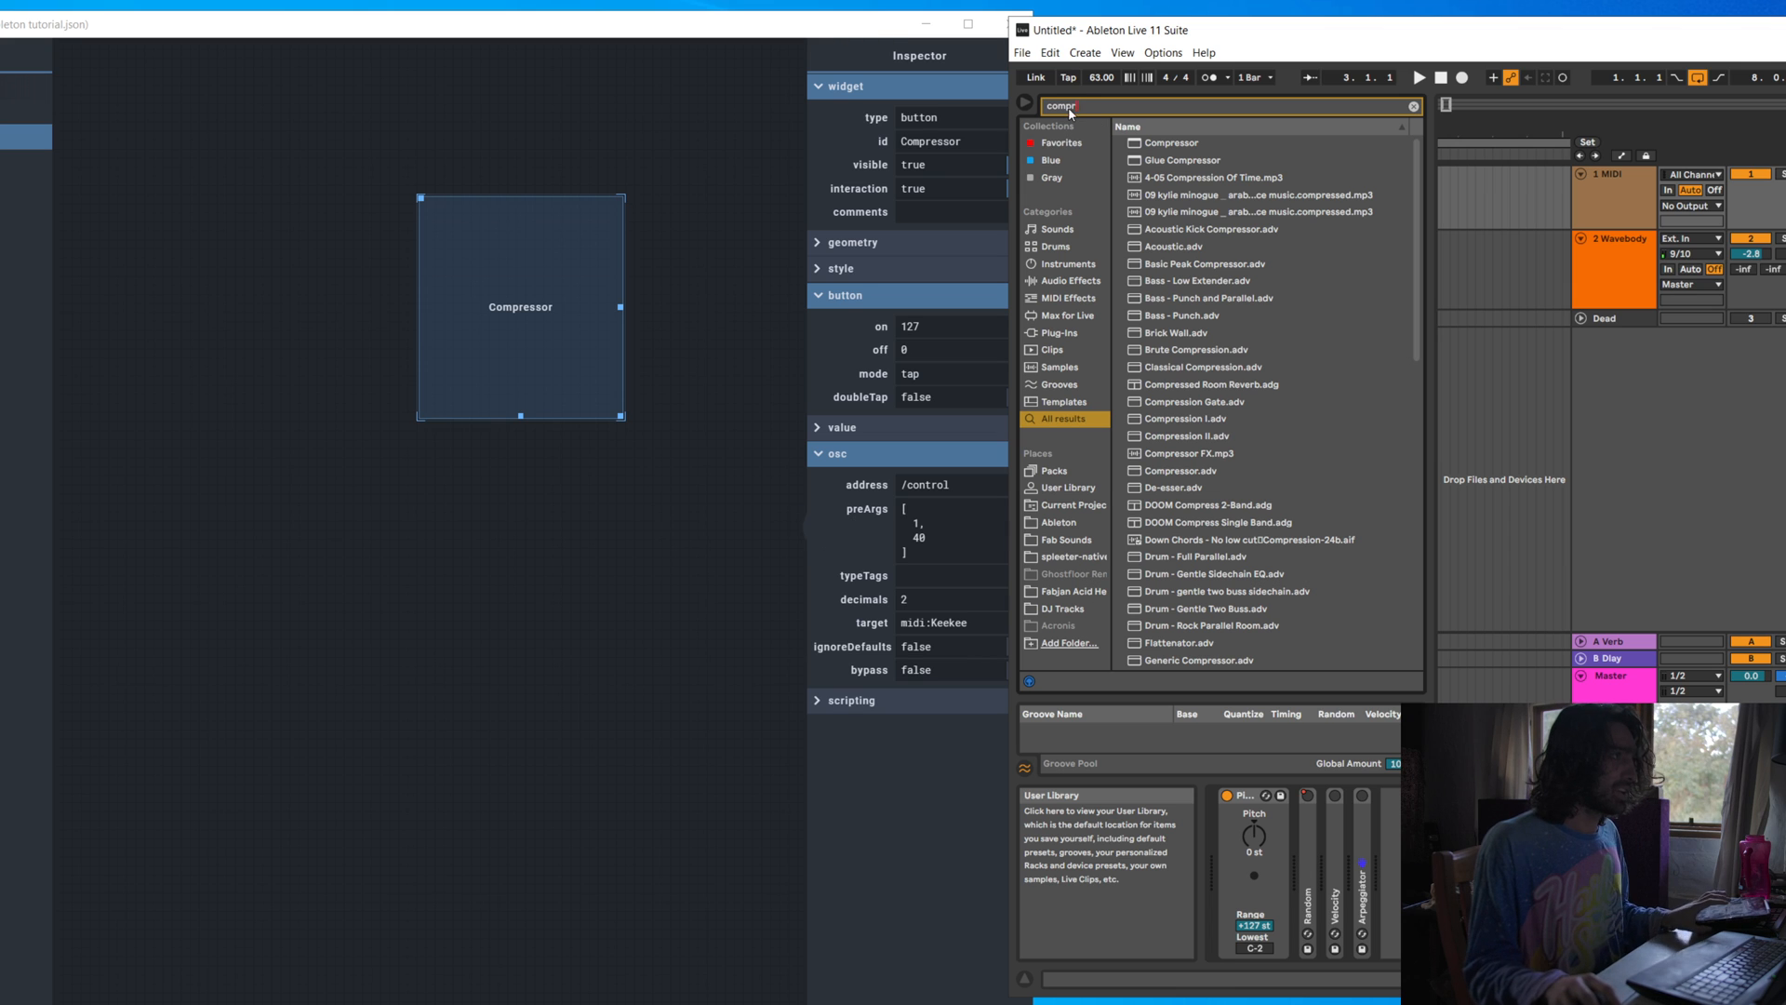
pyautogui.moveTo(1078, 107); pyautogui.dragTo(1005, 91)
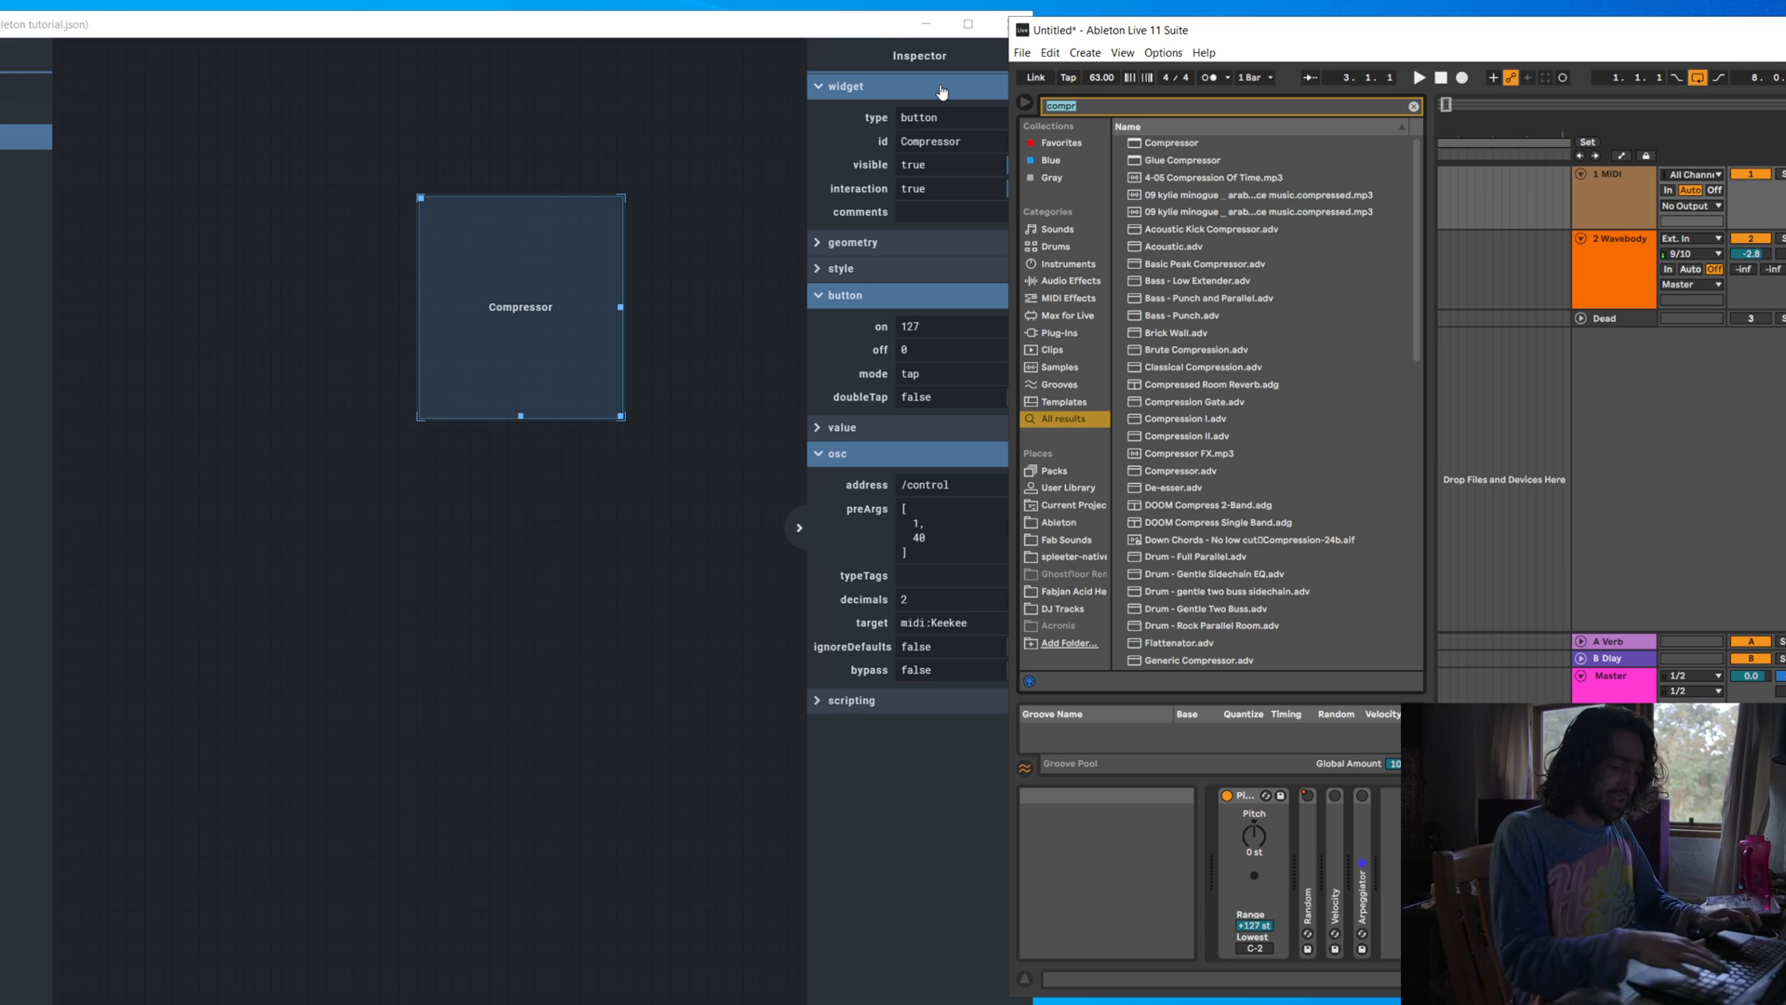
pyautogui.press('BackSpace')
# Switch to MIDIKey2Key and open the PLUGIN Compressor action for editing
pyautogui.hotkey('alt', 'Tab')
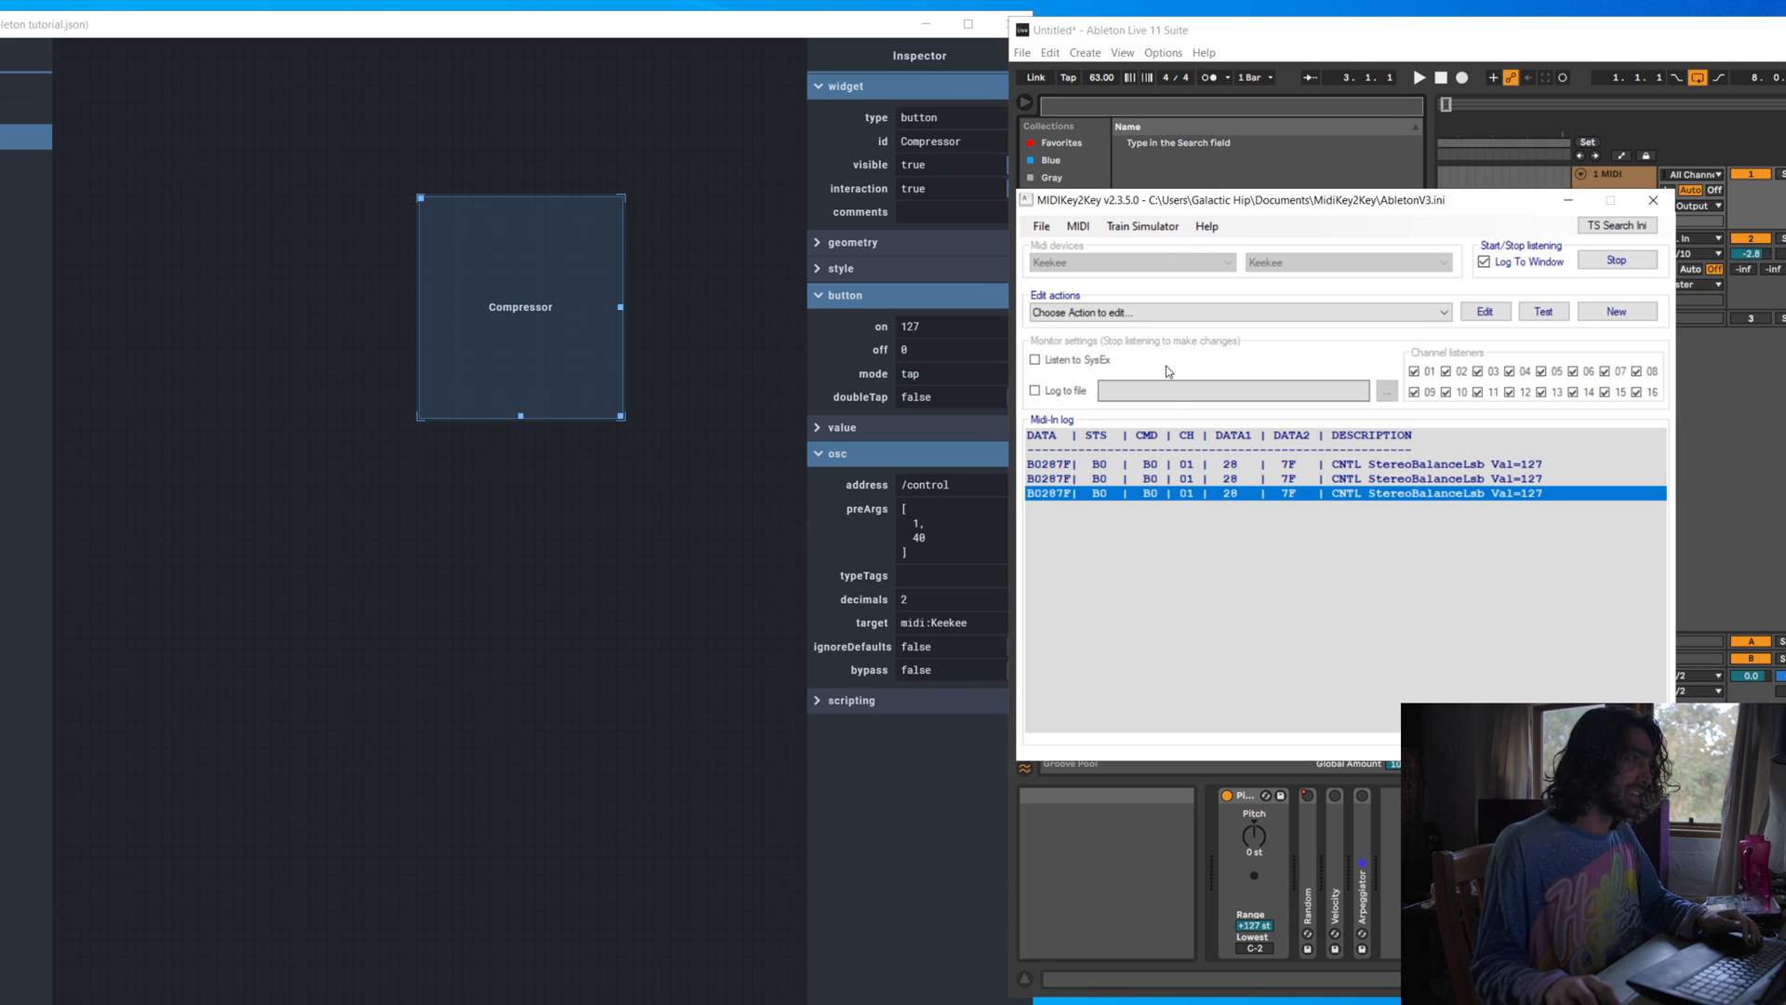
pyautogui.click(1219, 312)
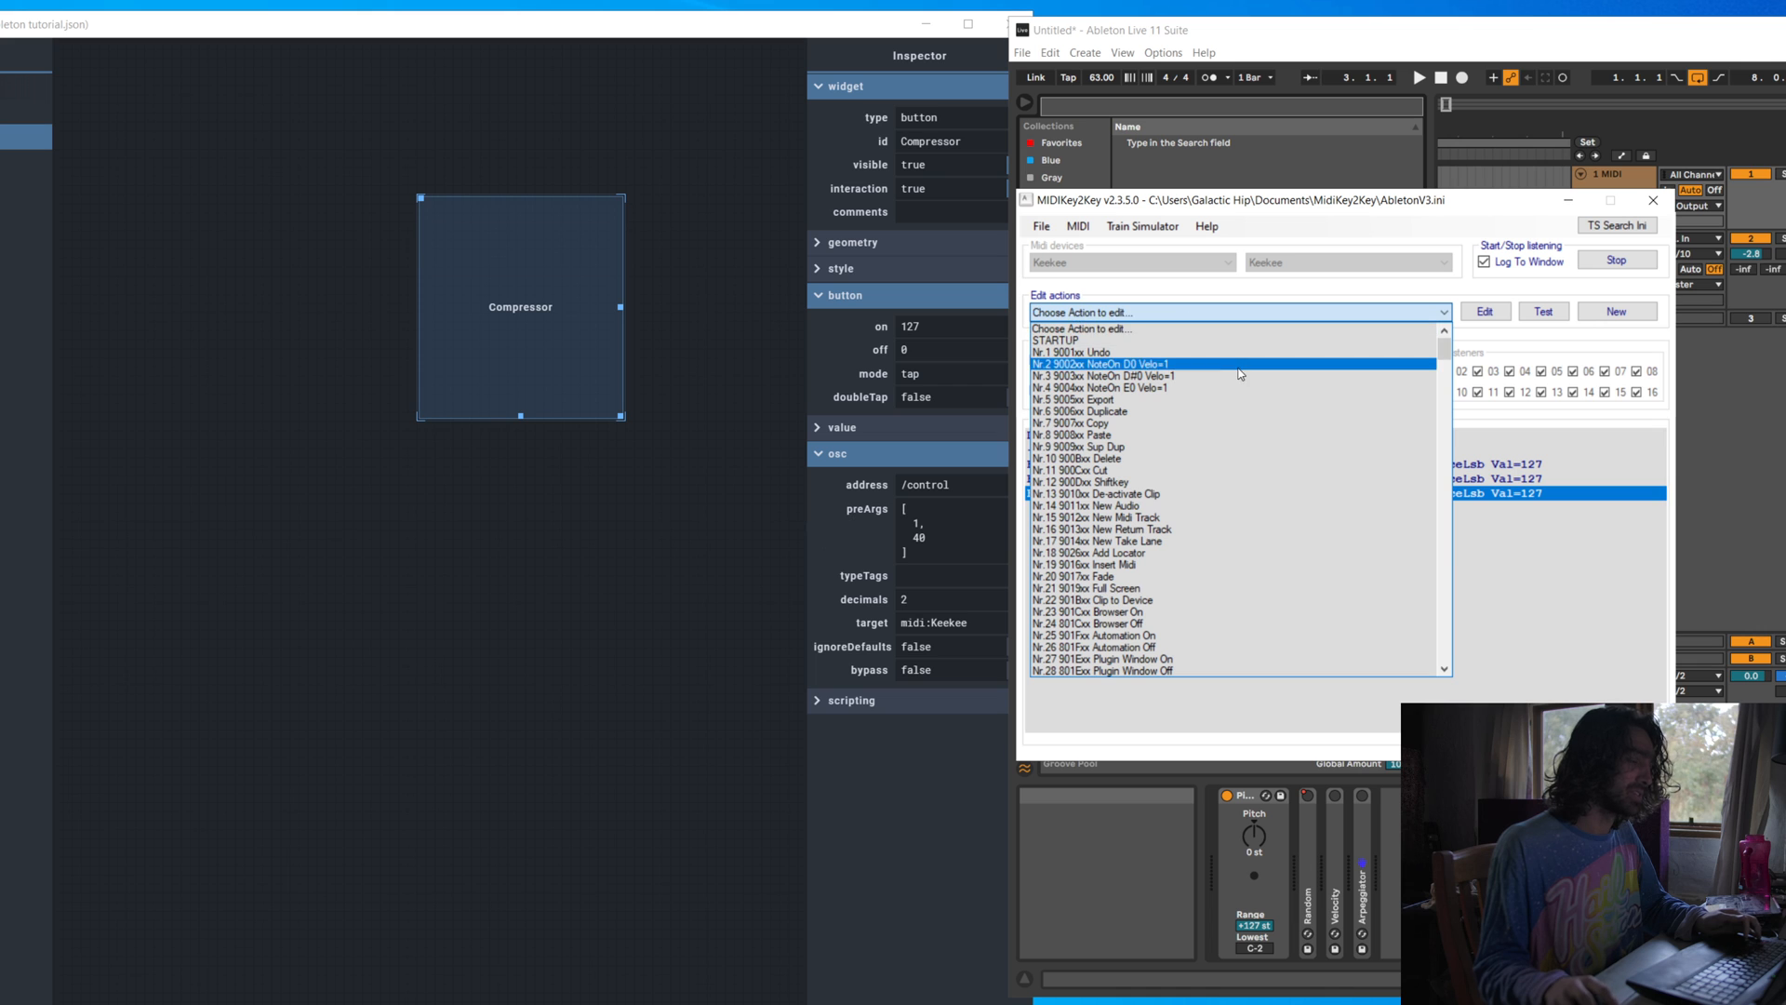
pyautogui.scroll(-10, 1248, 367)
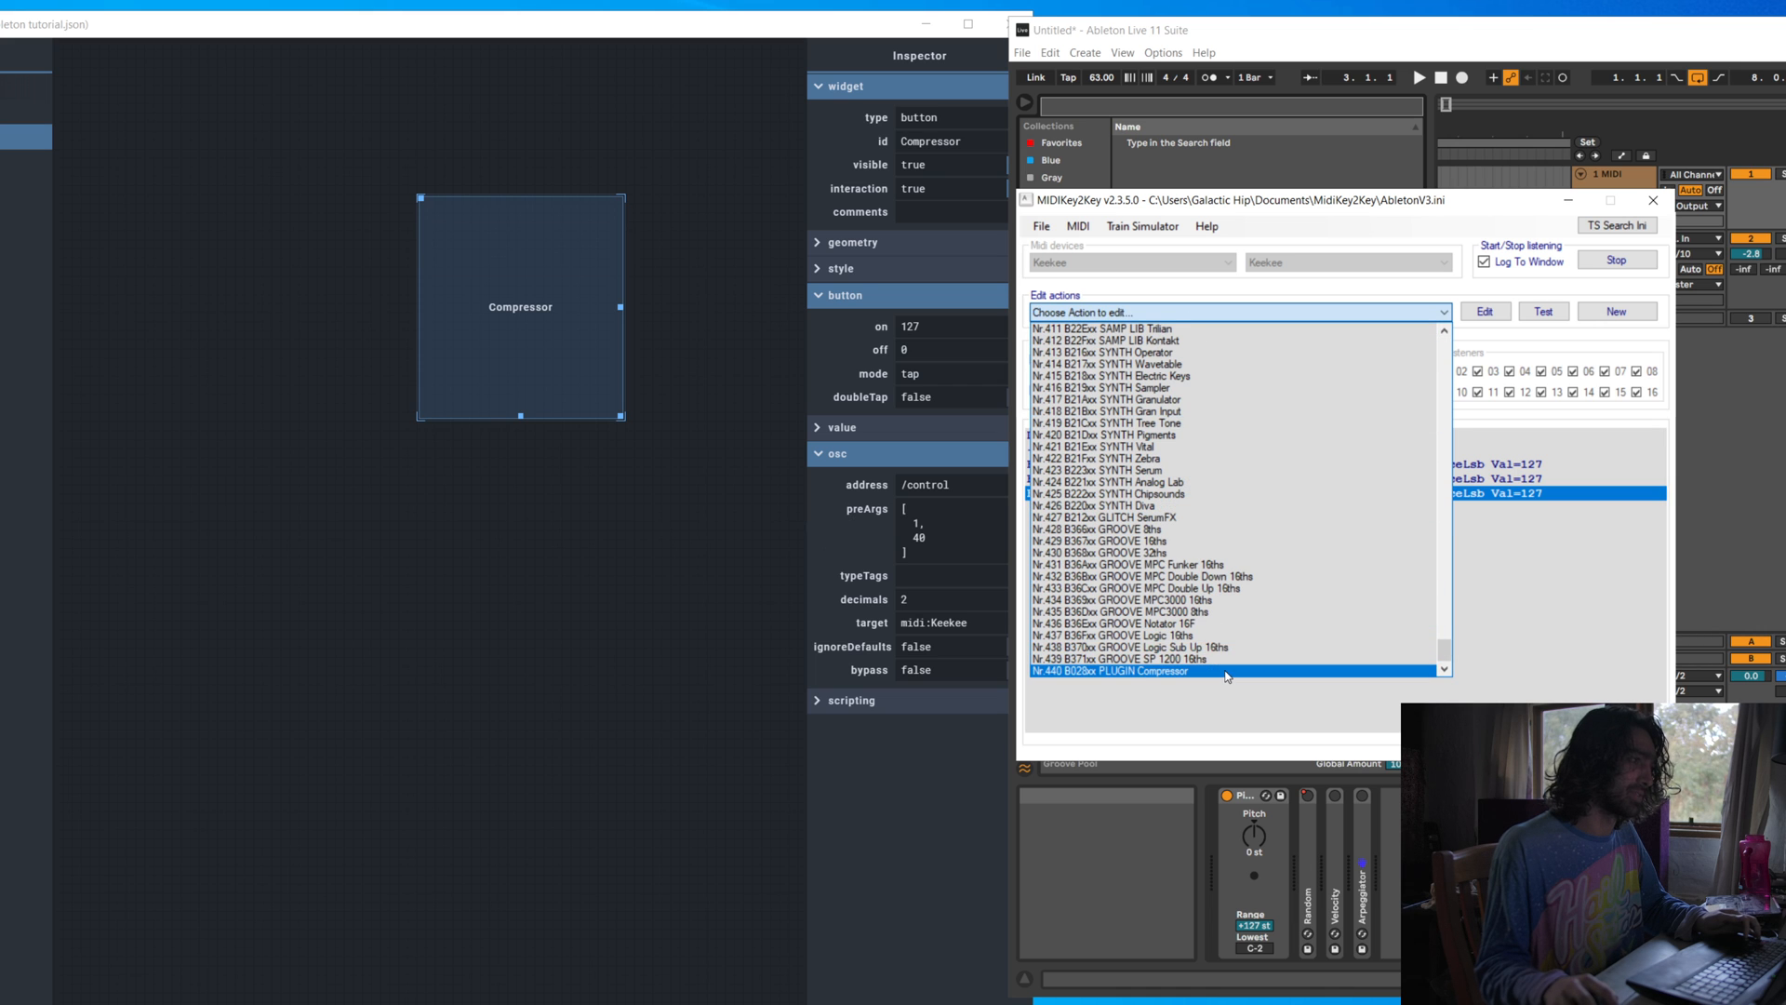
pyautogui.click(1226, 671)
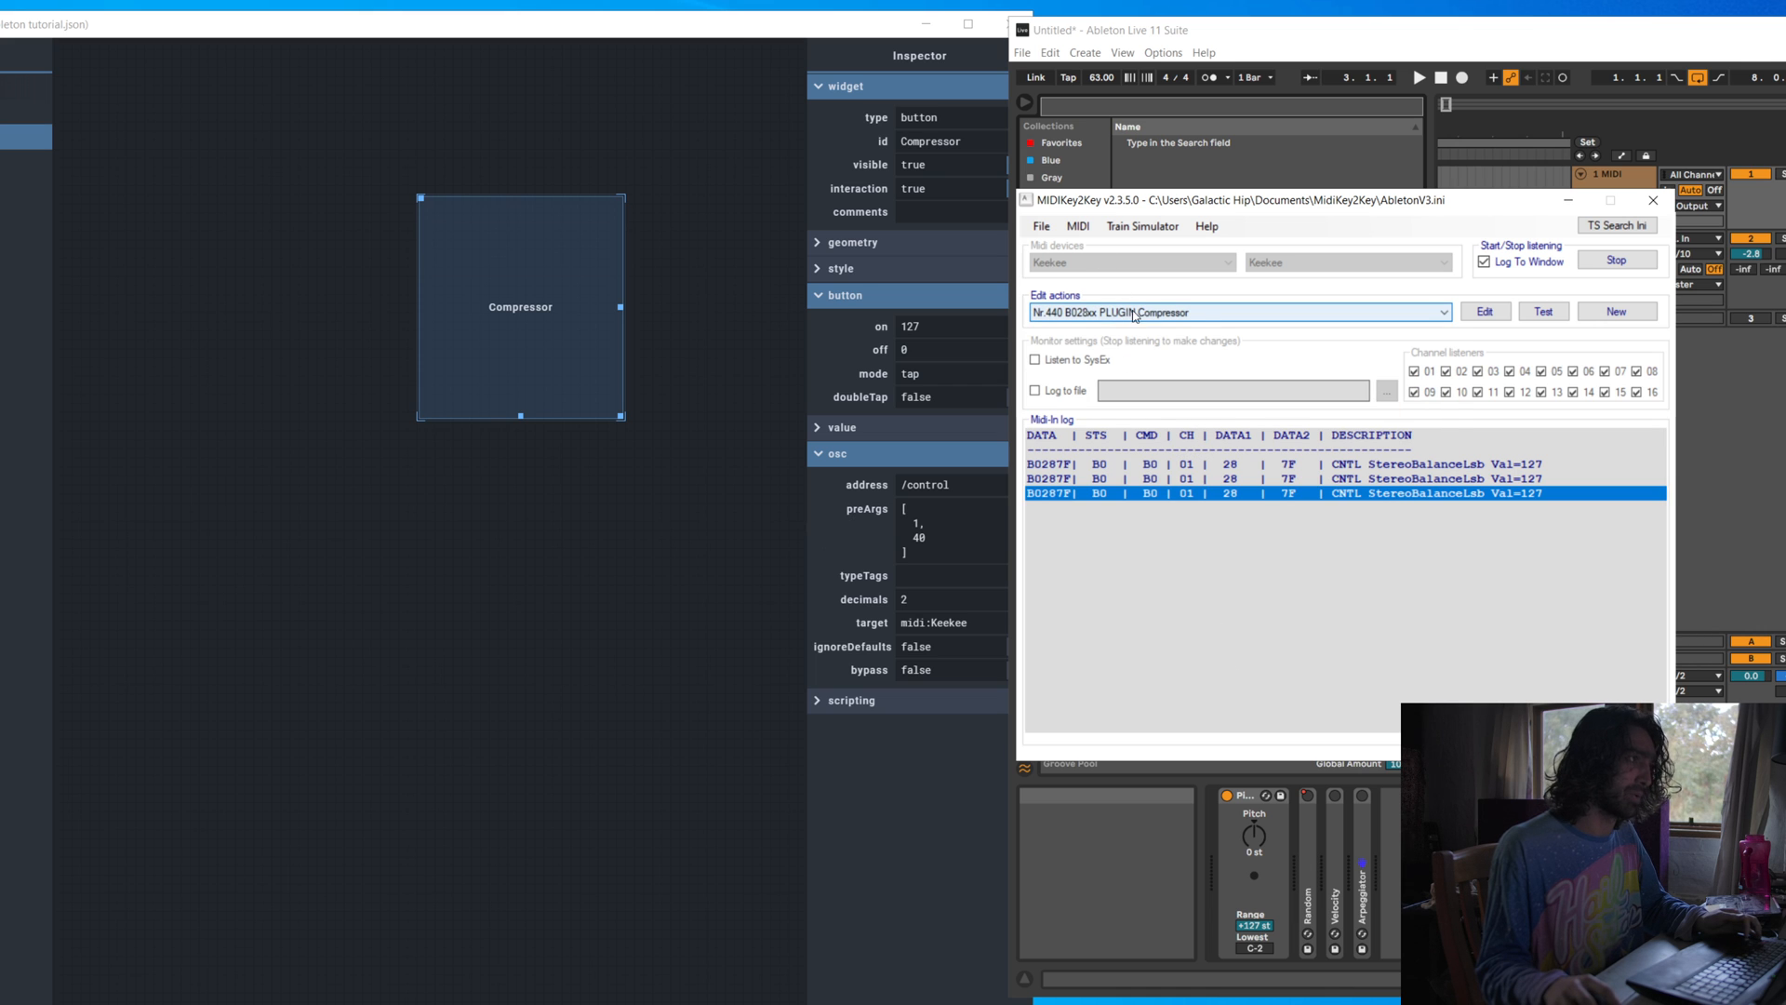
pyautogui.click(1489, 314)
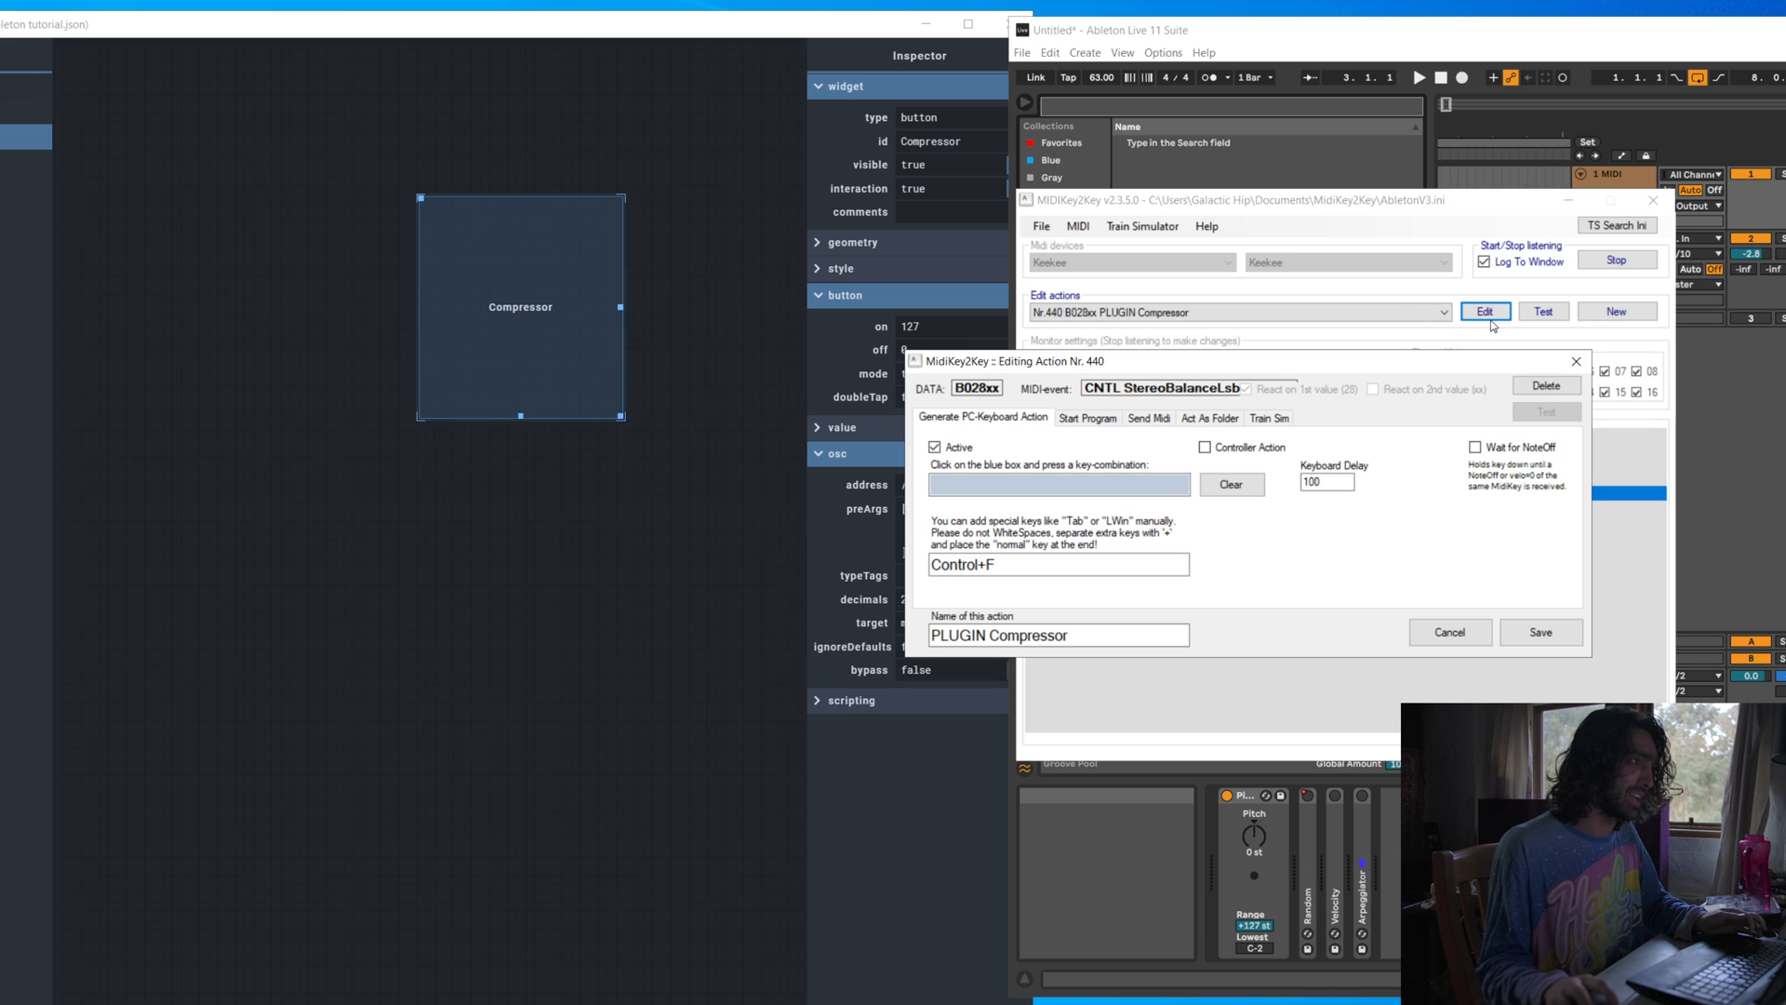
# Activate program starting for this action and choose sk64.exe from C:\Program Files\MidiKey2Key as the program
pyautogui.click(1086, 420)
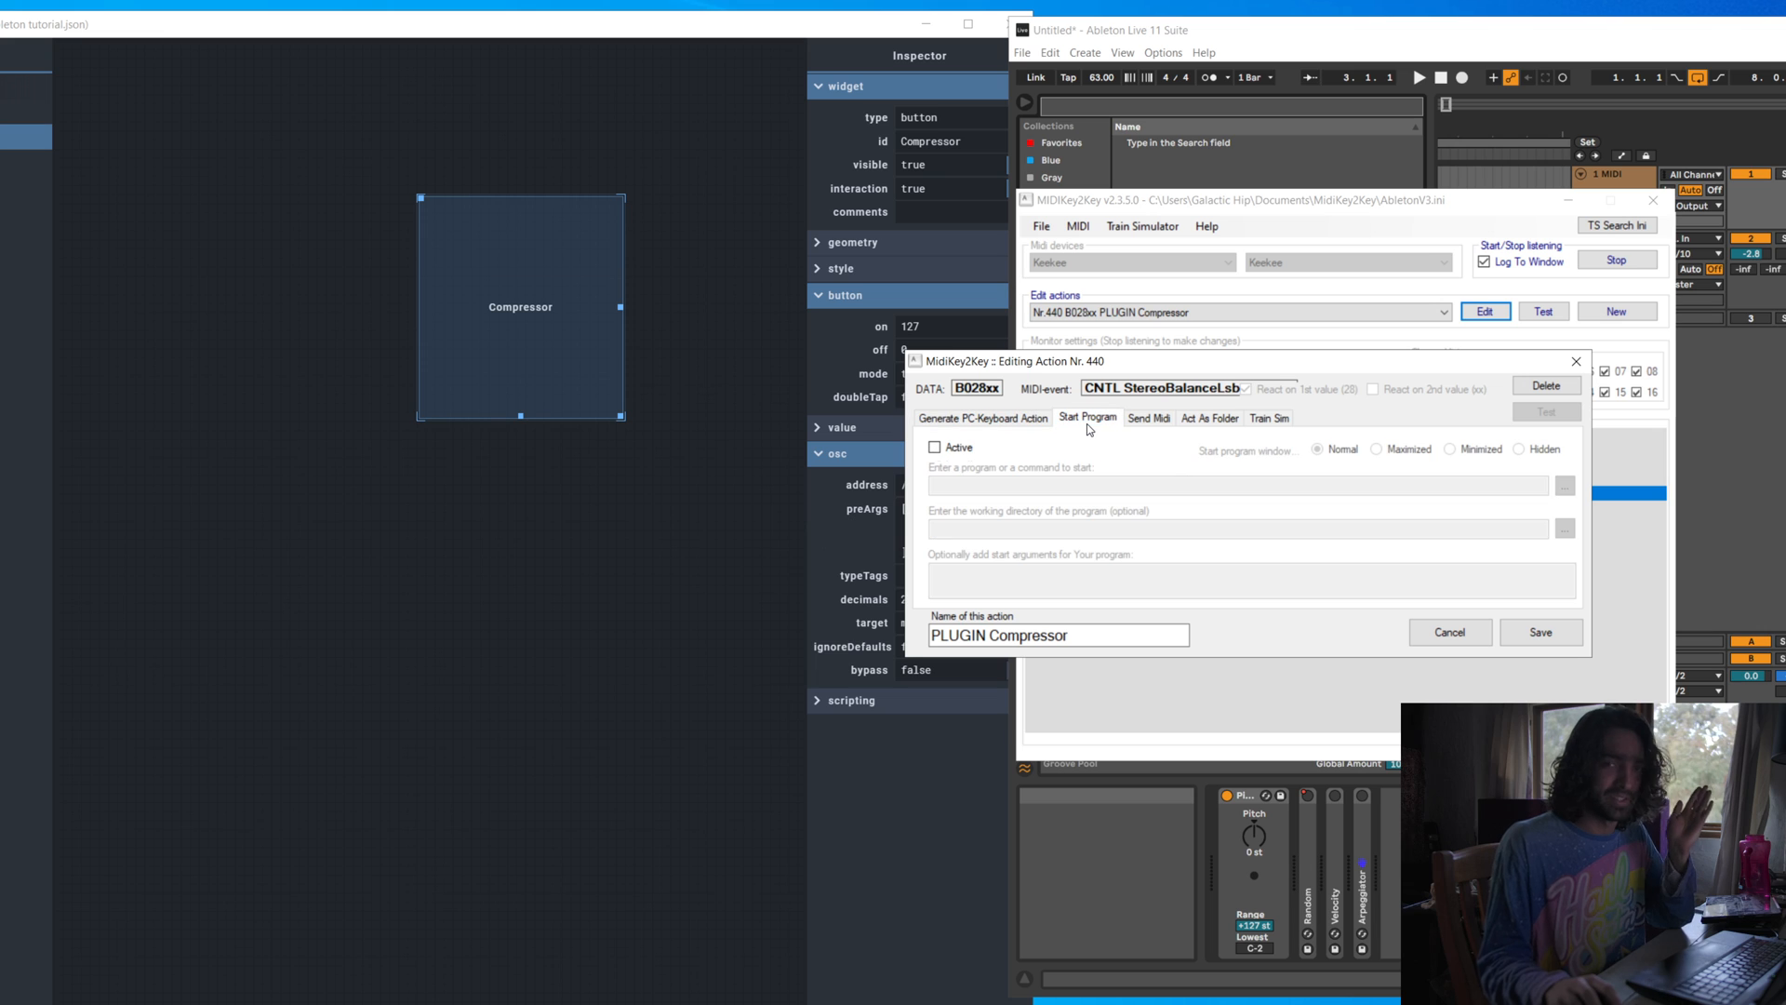
pyautogui.click(954, 448)
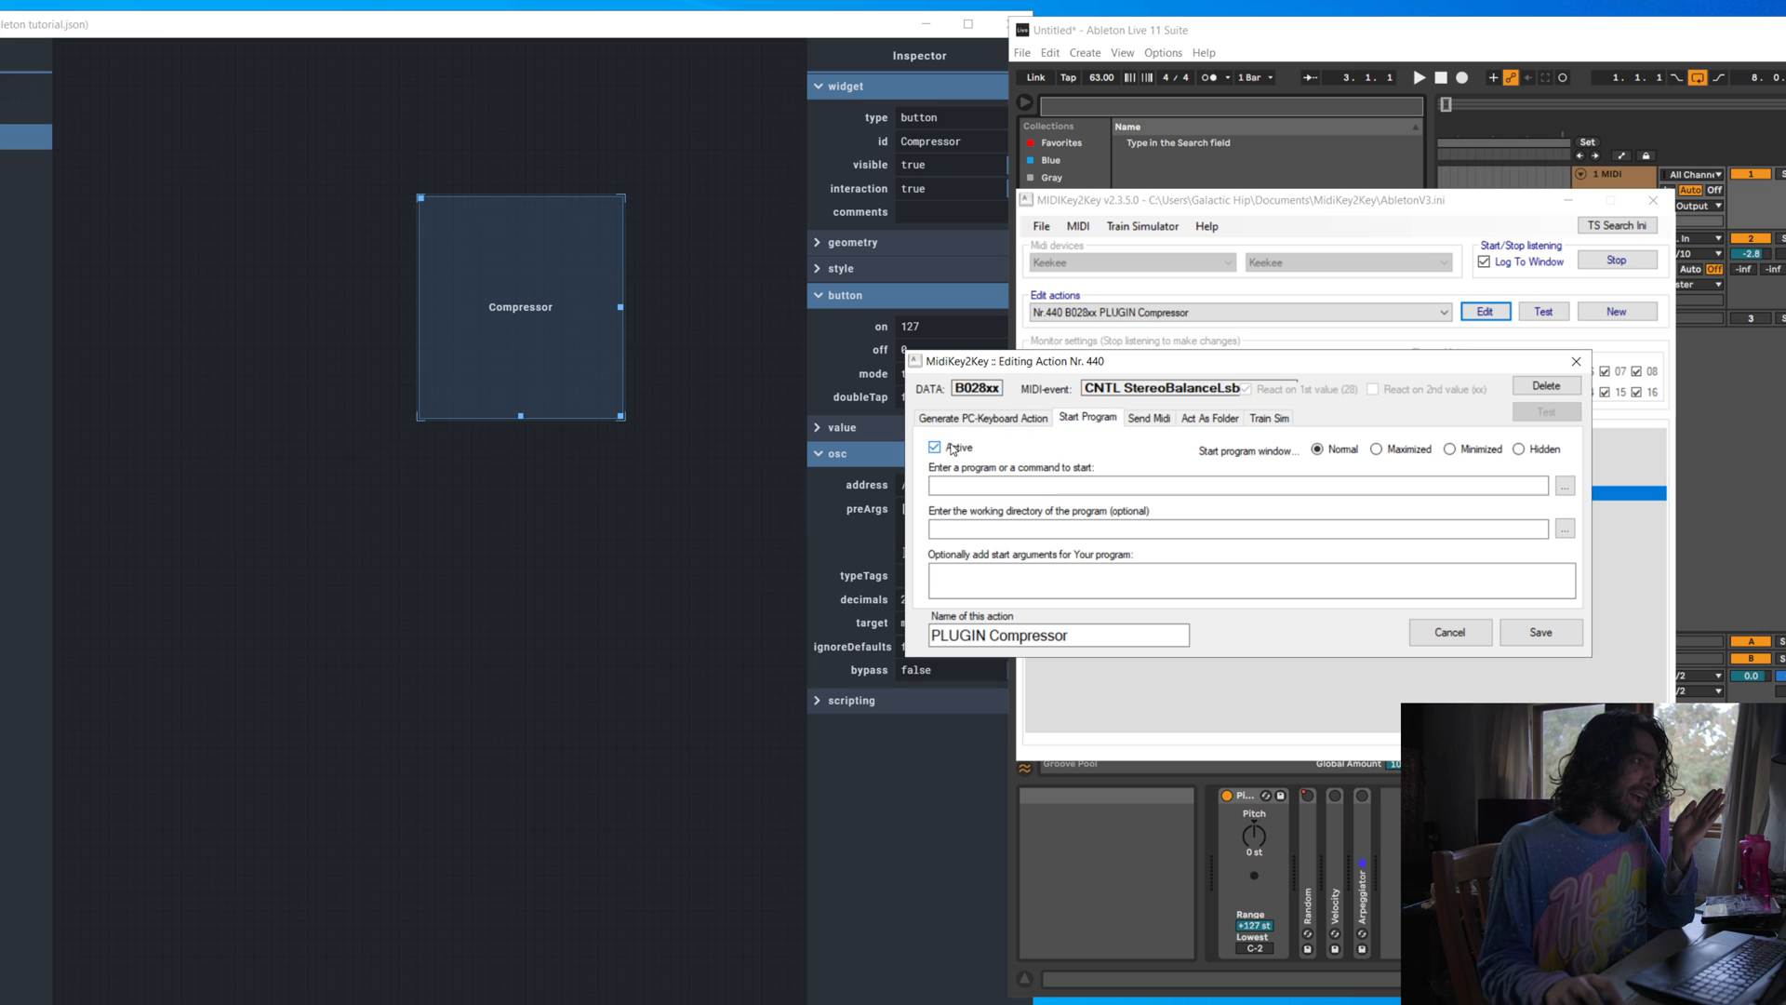
pyautogui.click(1566, 488)
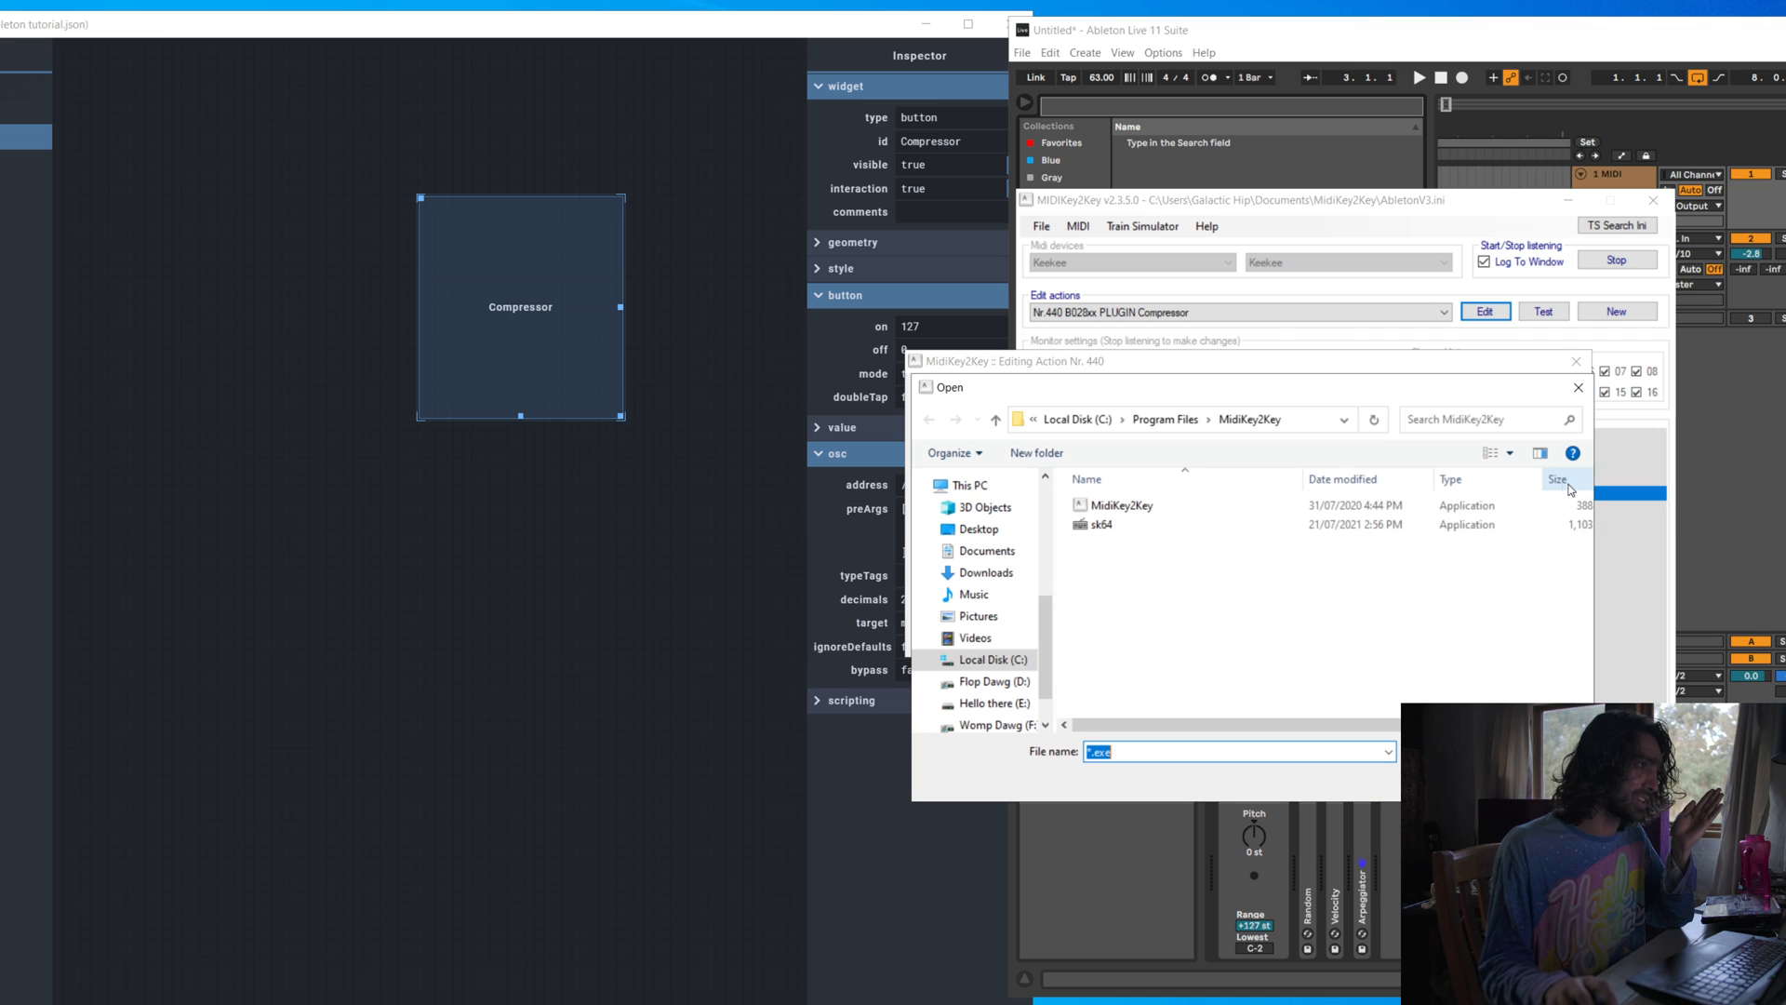
pyautogui.click(1114, 527)
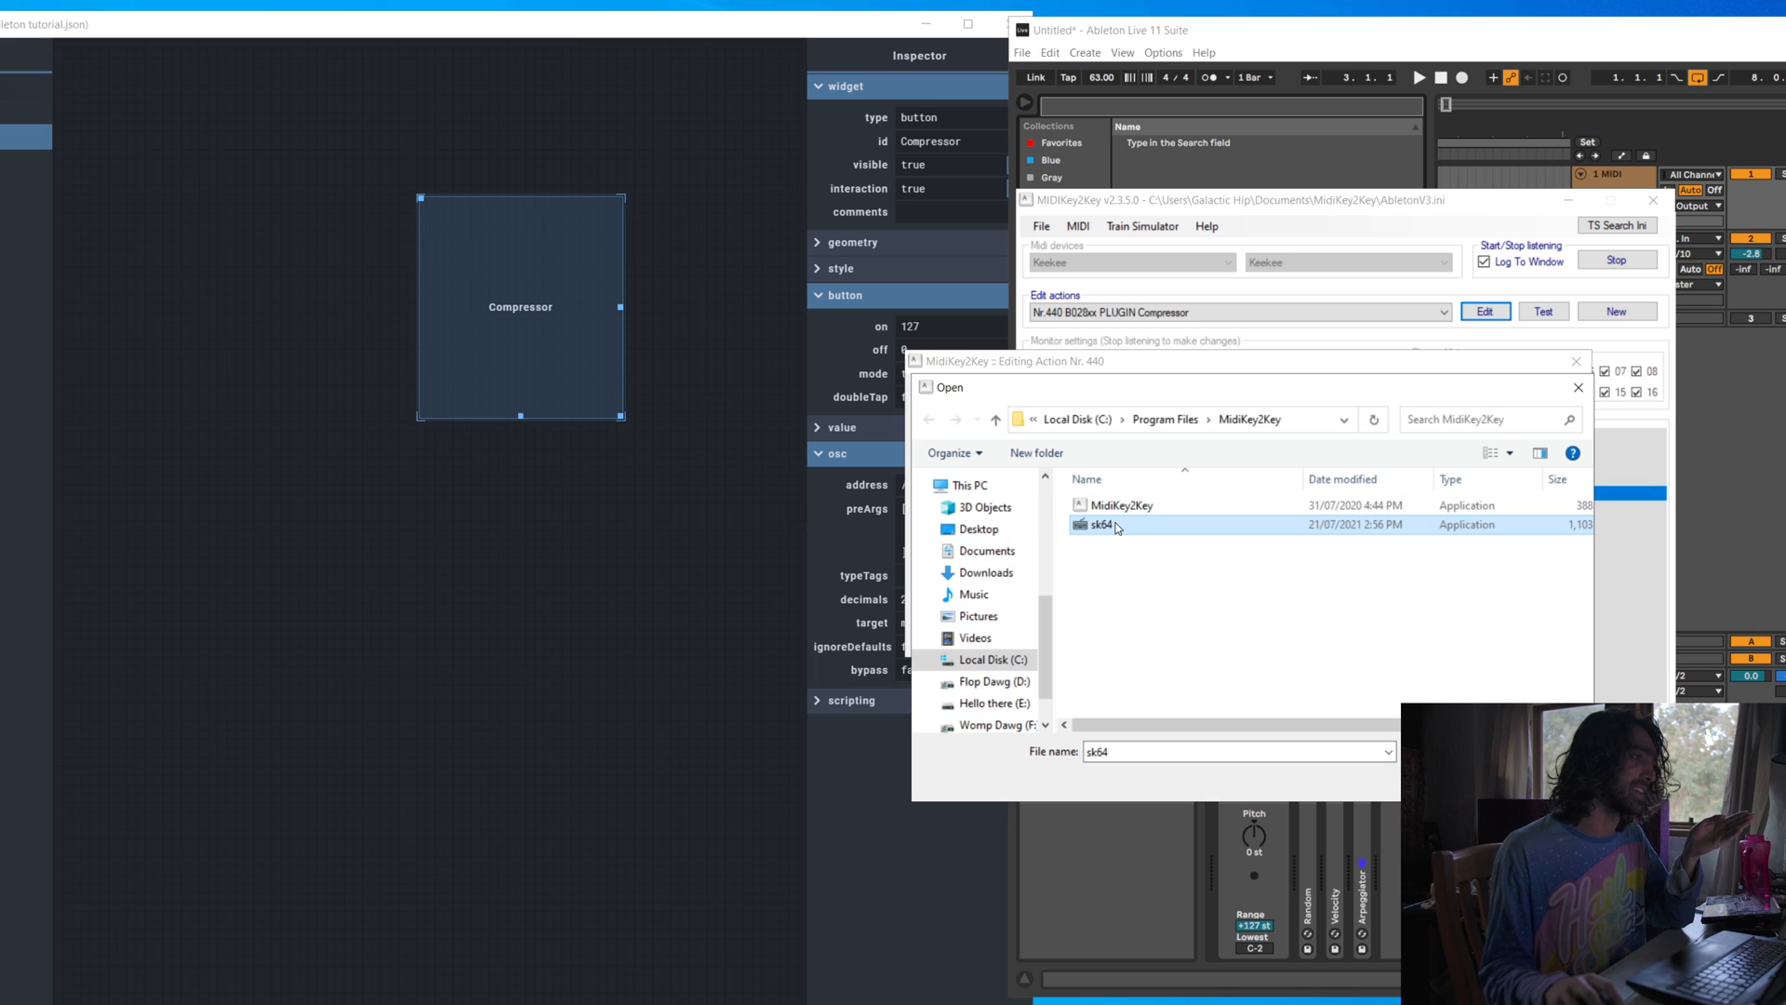
pyautogui.doubleClick(1118, 527)
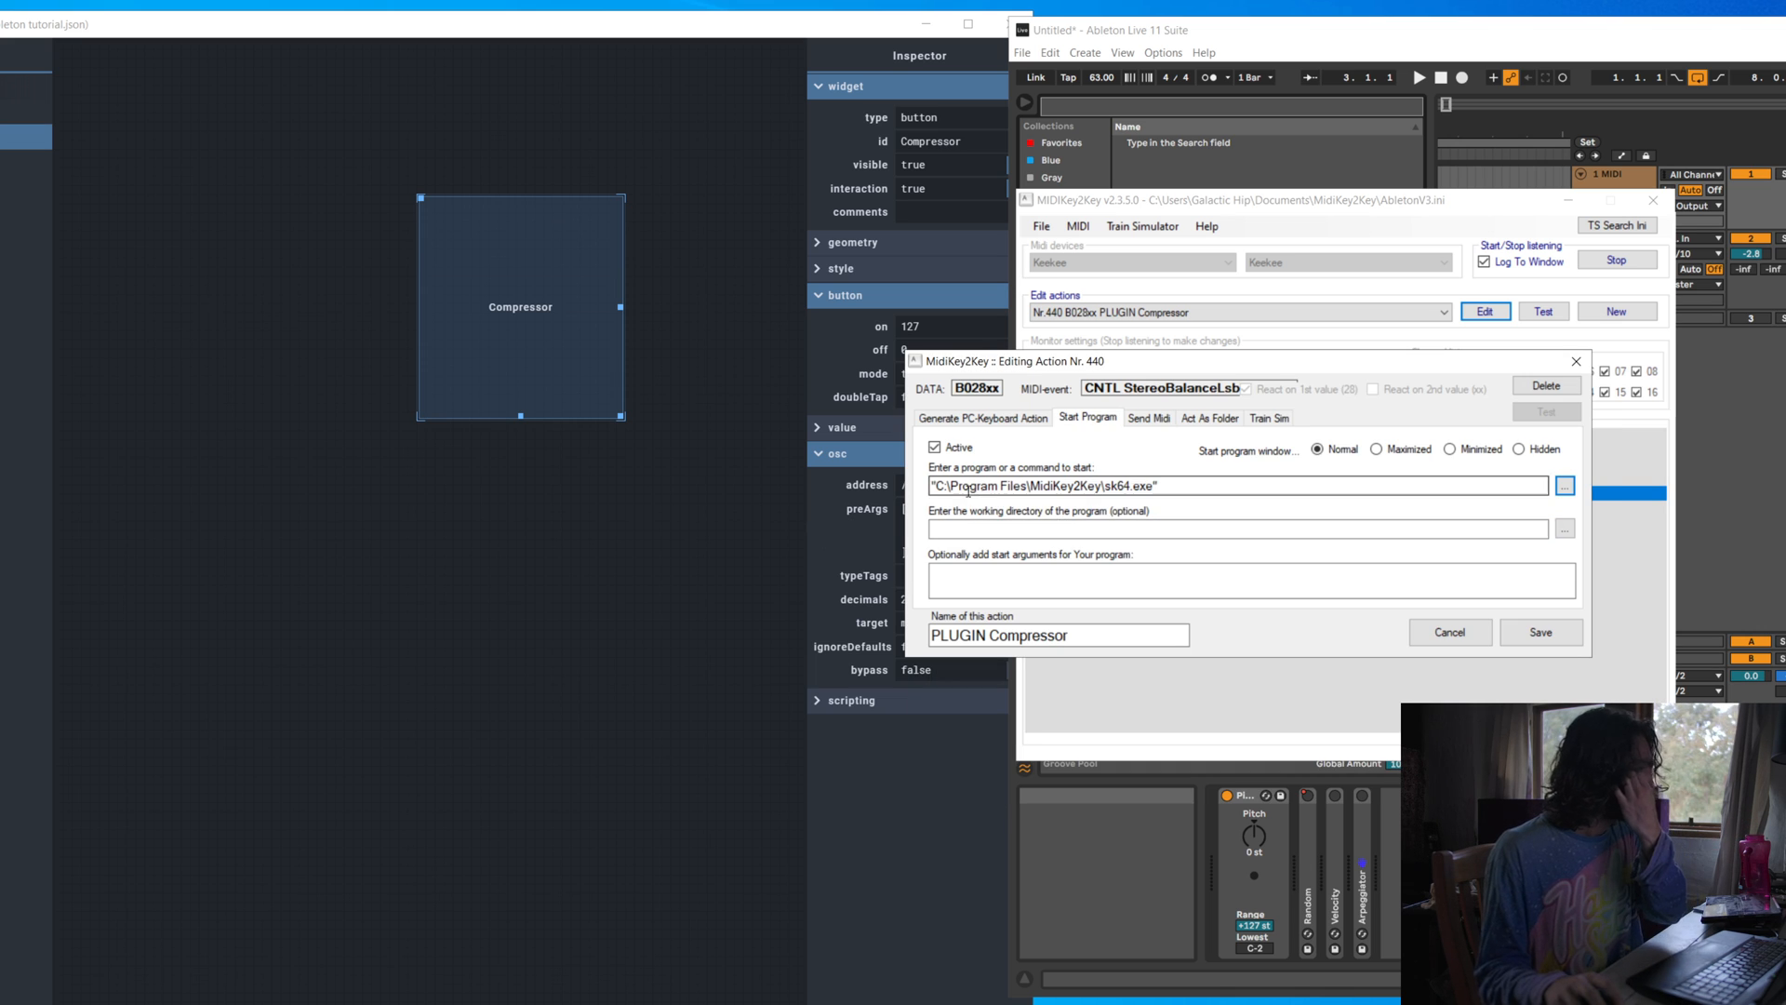
# Enter "Compressor /P 250" as the program's start arguments
pyautogui.click(1058, 576)
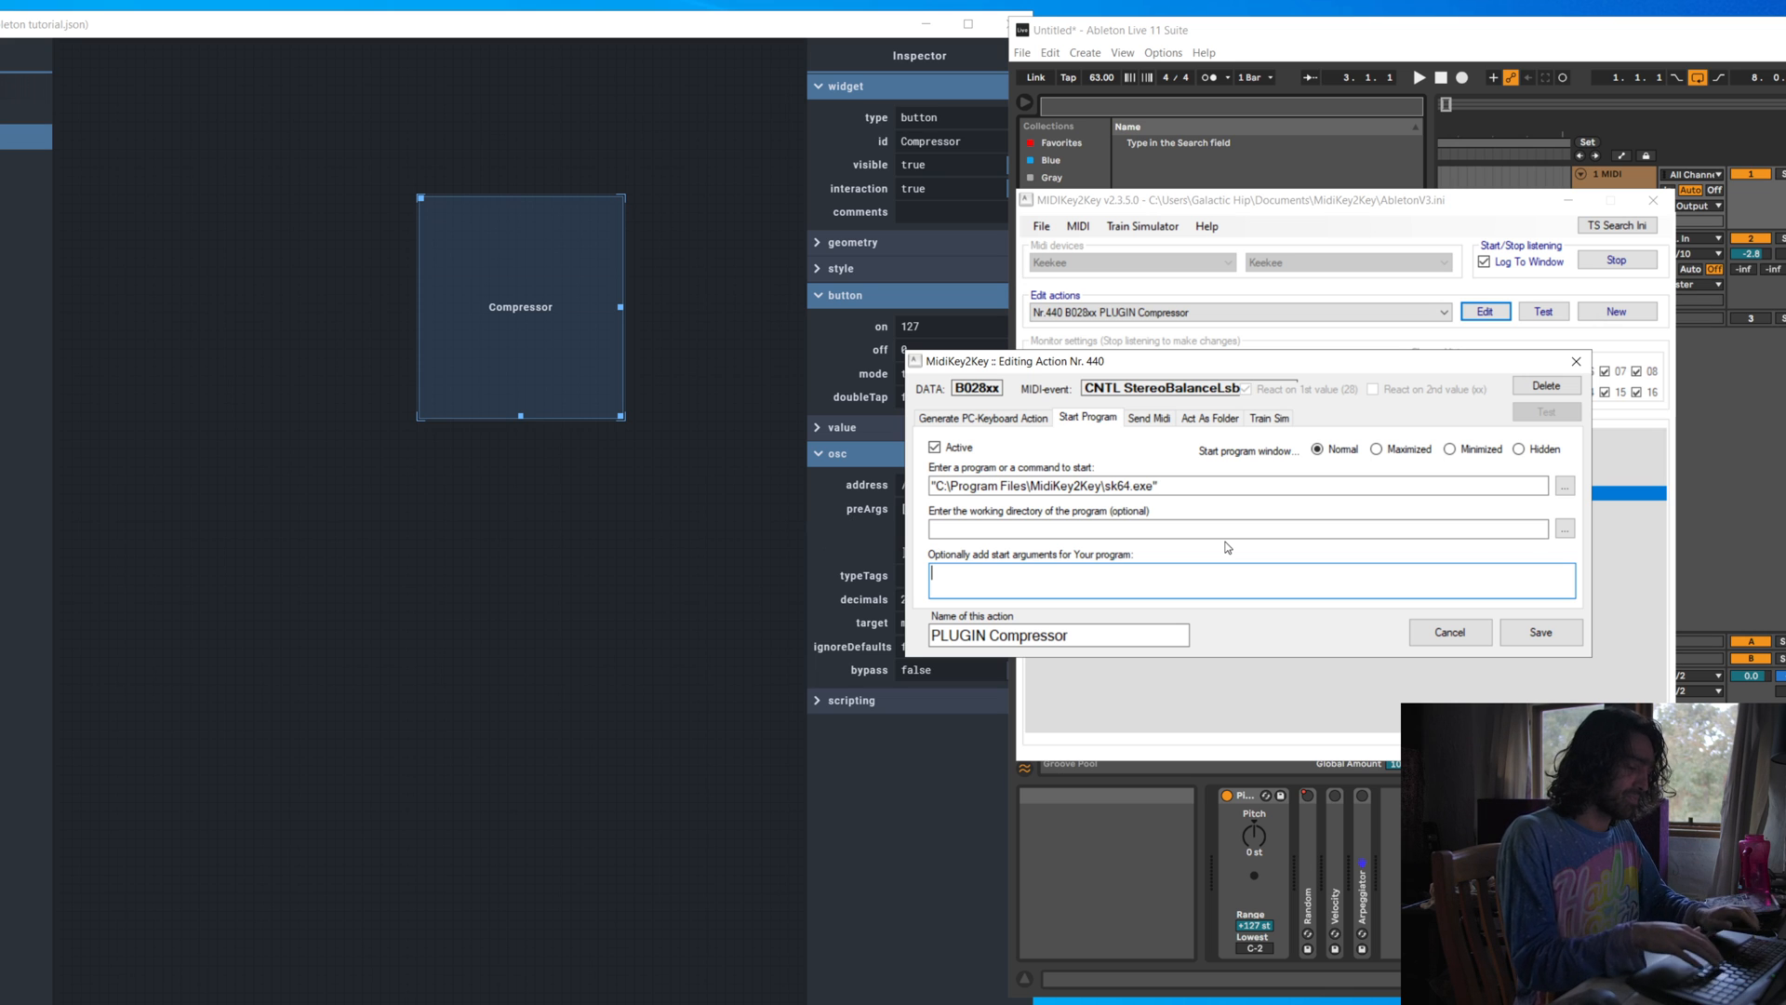
pyautogui.write('Com')
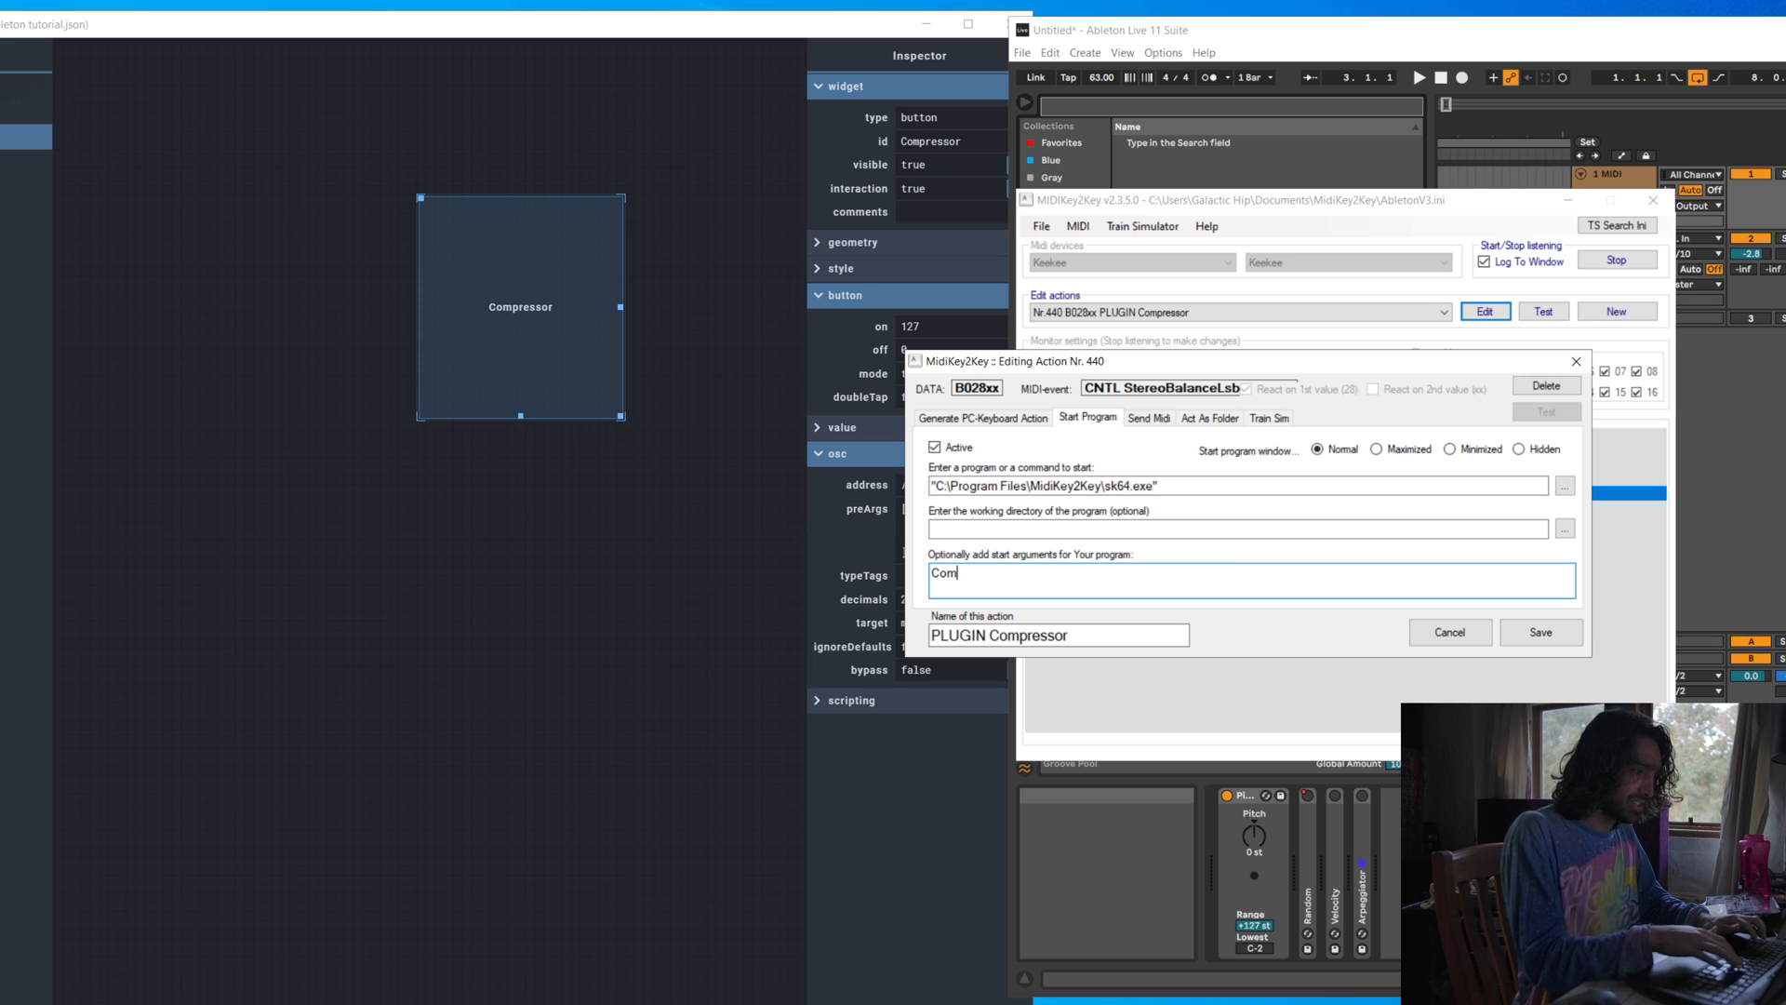
pyautogui.write('pressor')
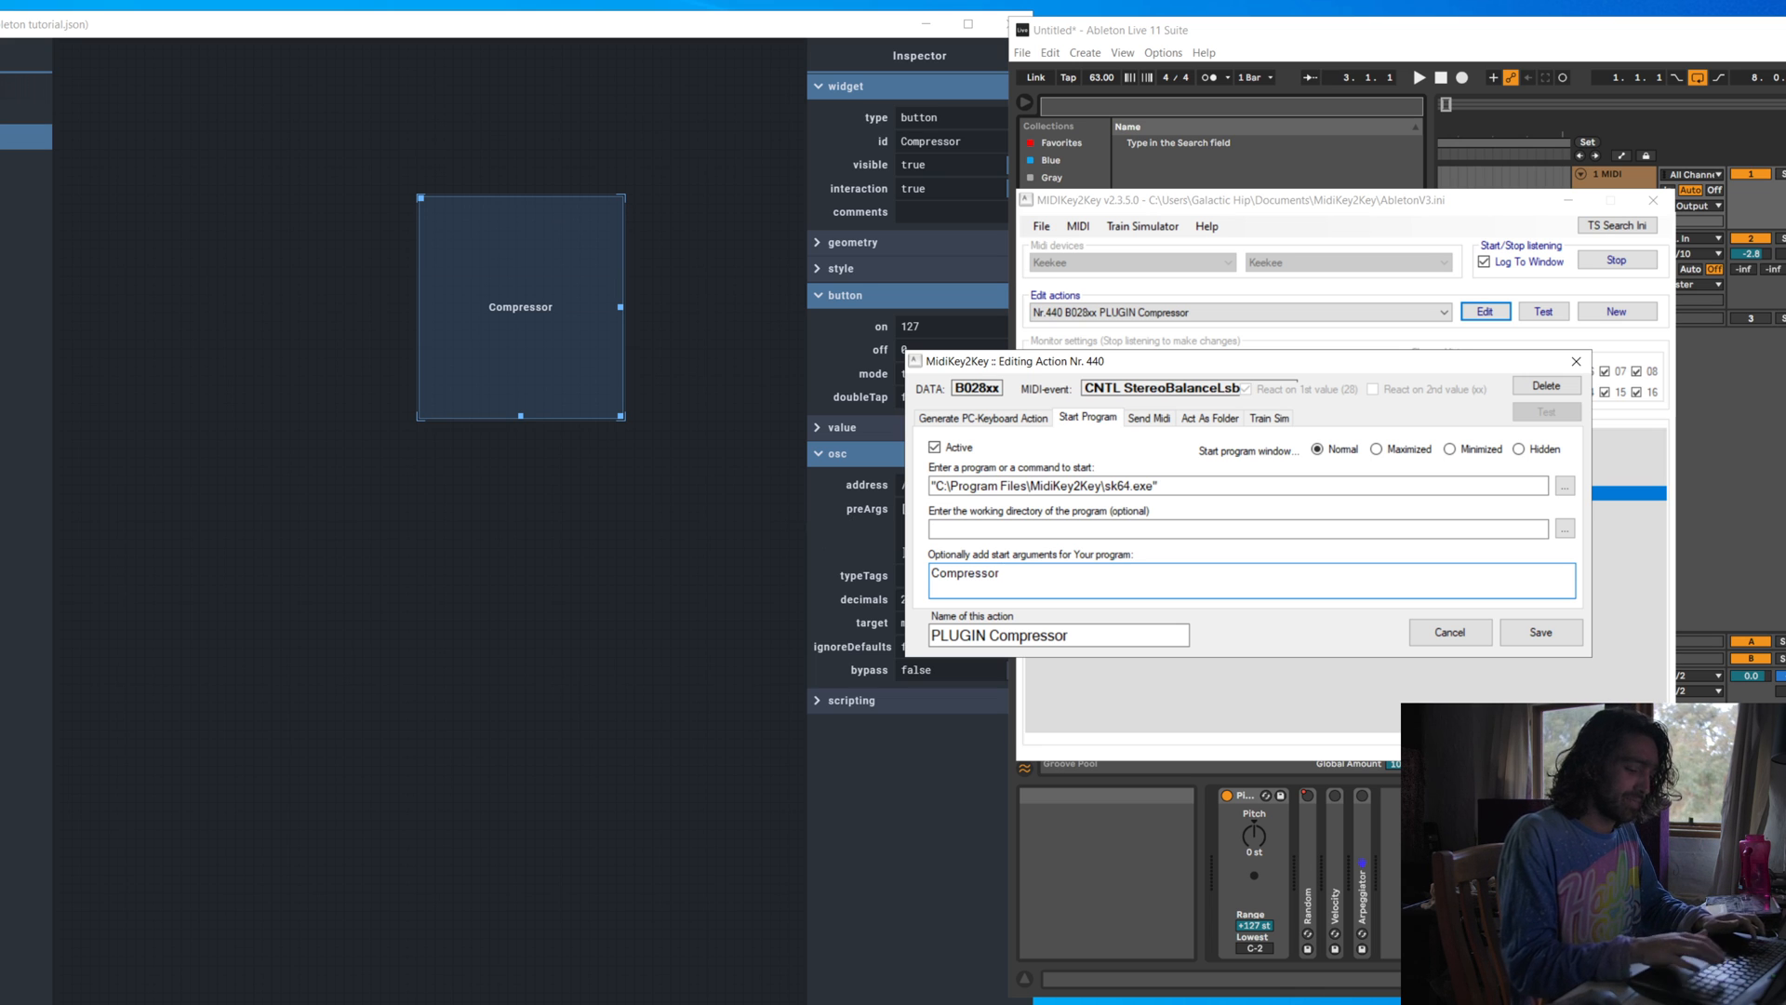
pyautogui.write('/P')
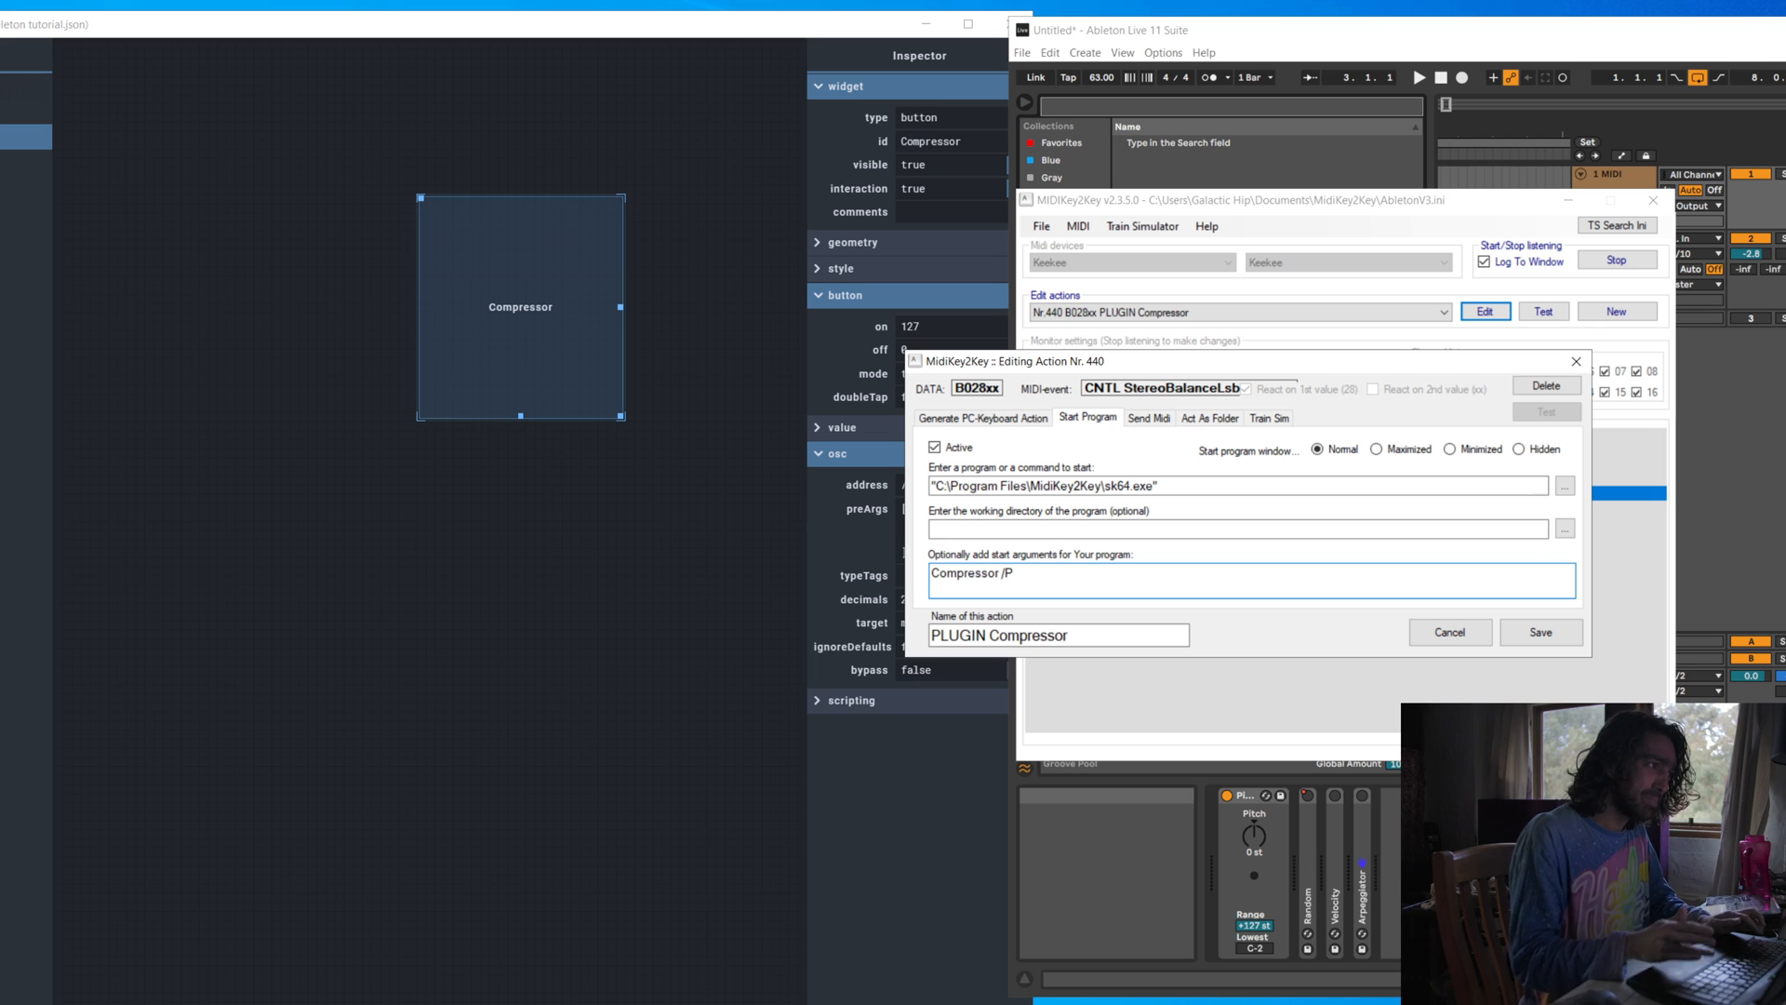
pyautogui.write('250')
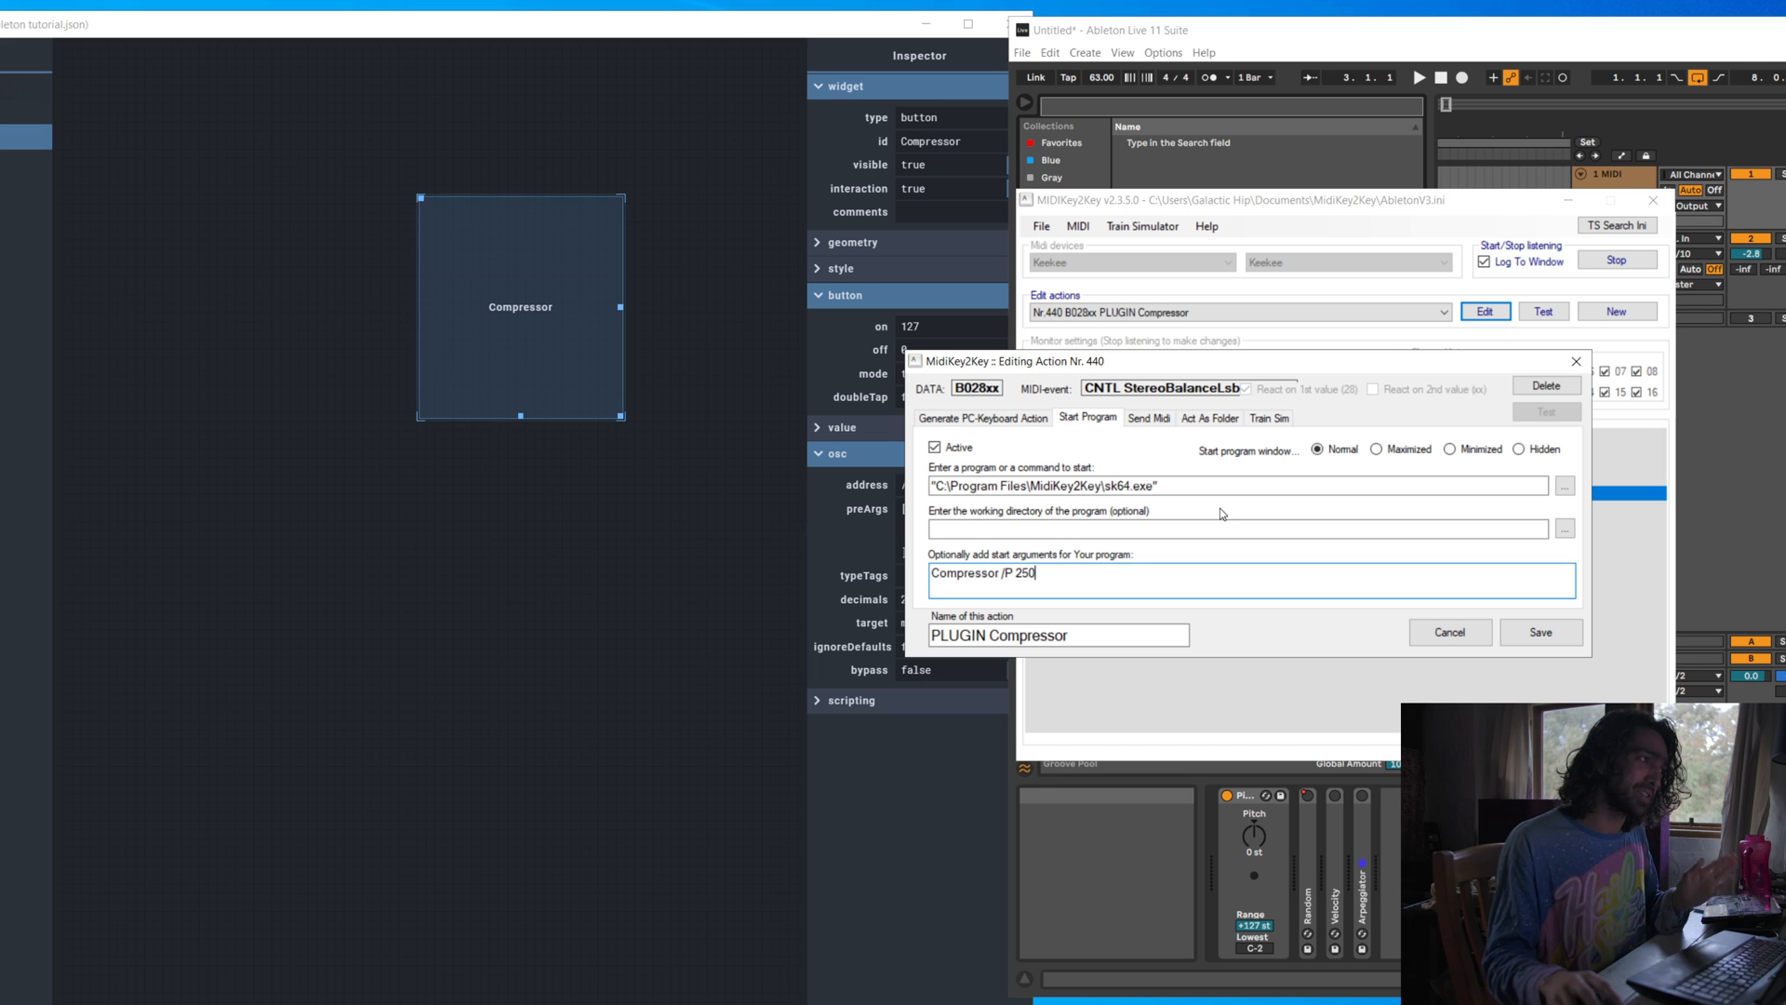
# Try a pause value of 2000 in the start arguments and restore it to 250
pyautogui.moveTo(1018, 574); pyautogui.dragTo(1025, 573)
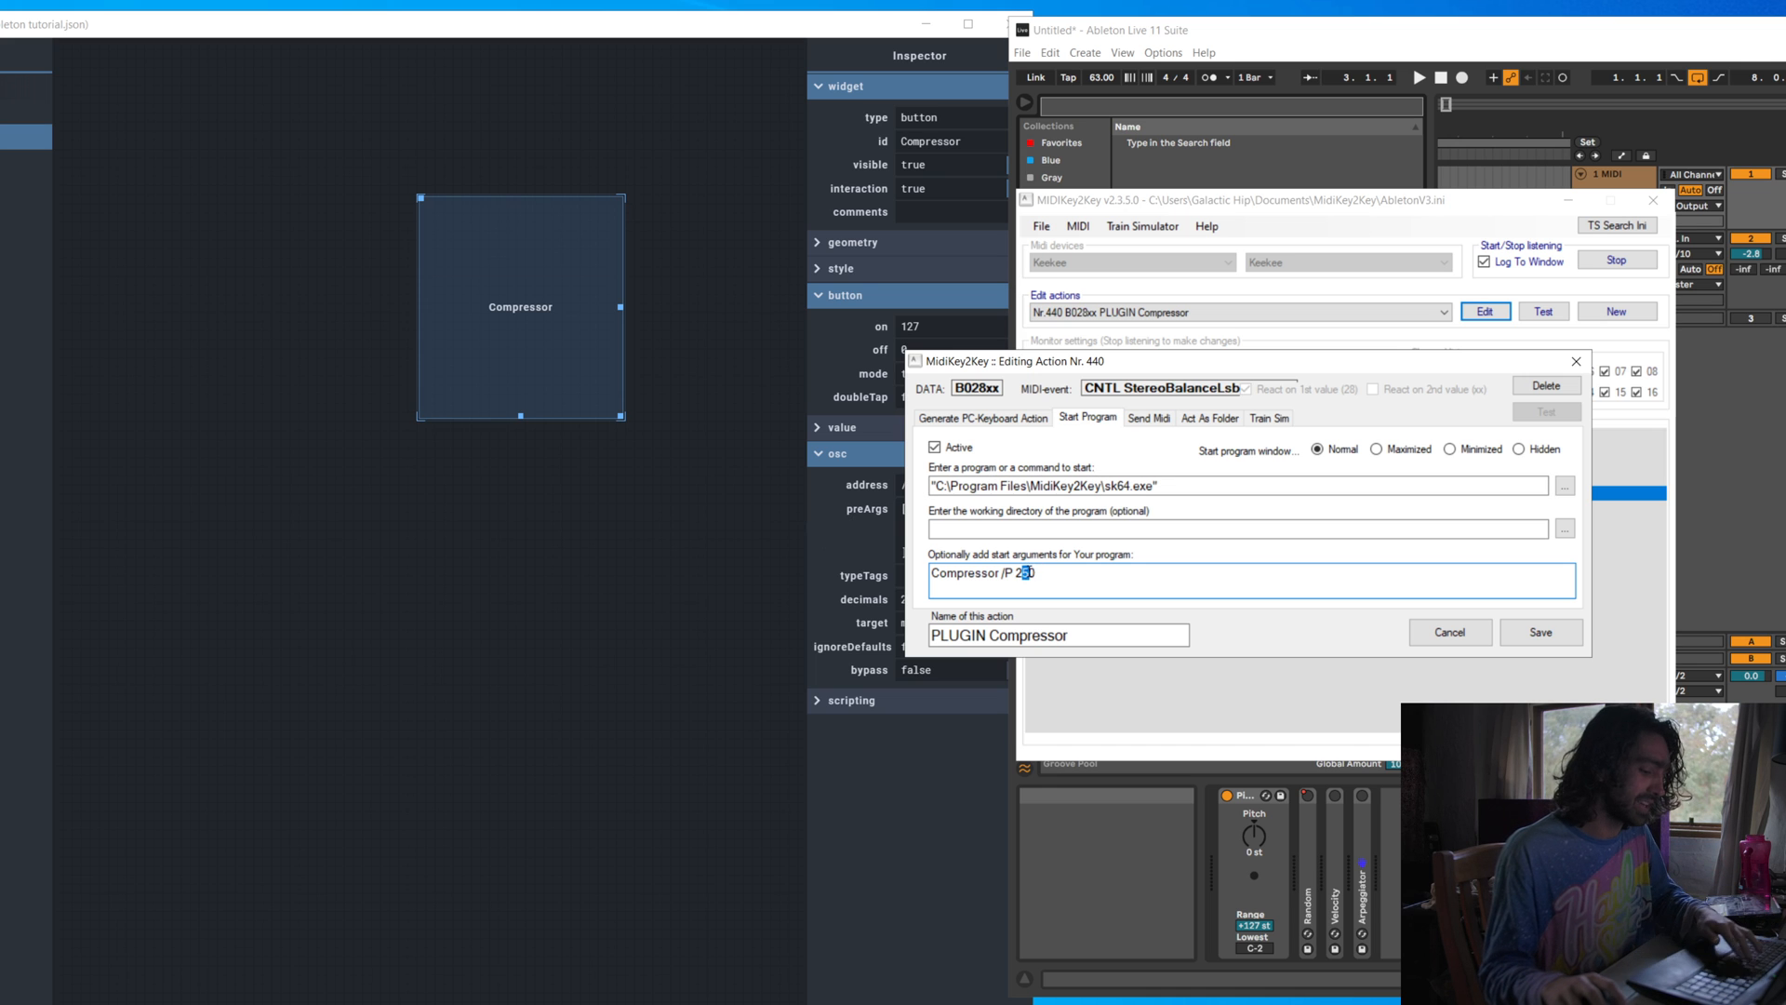
pyautogui.write('00')
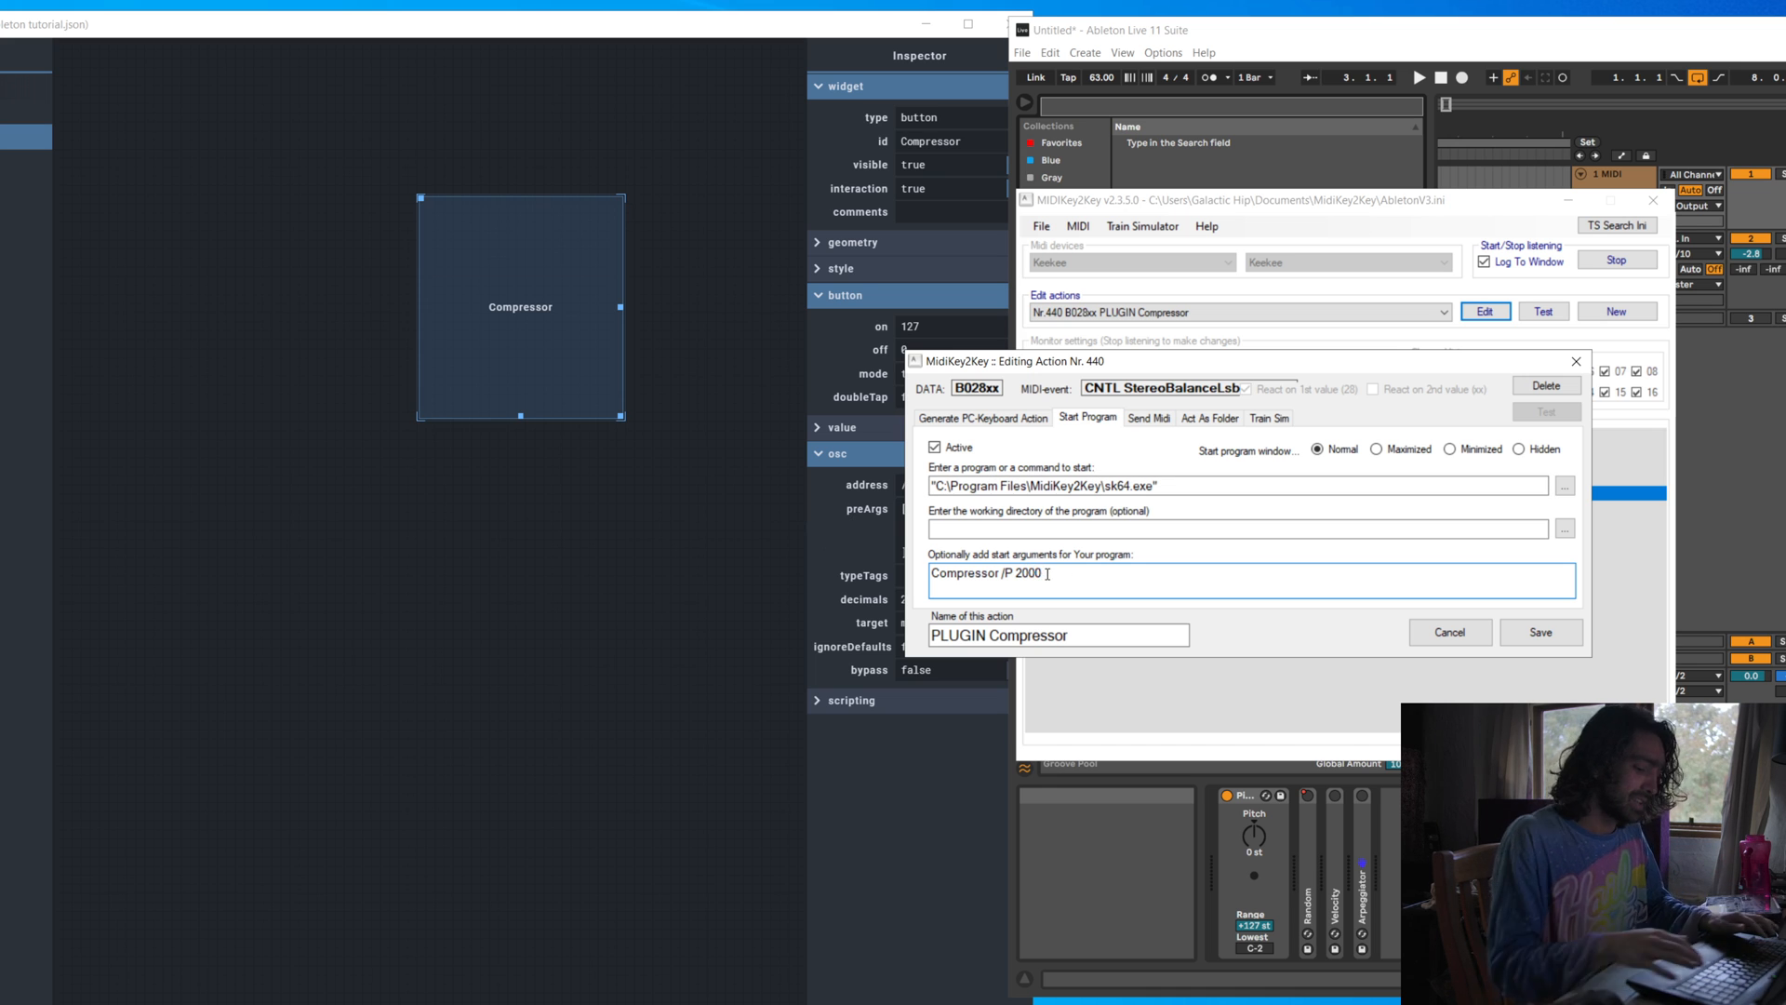
pyautogui.press('BackSpace')
pyautogui.write('5')
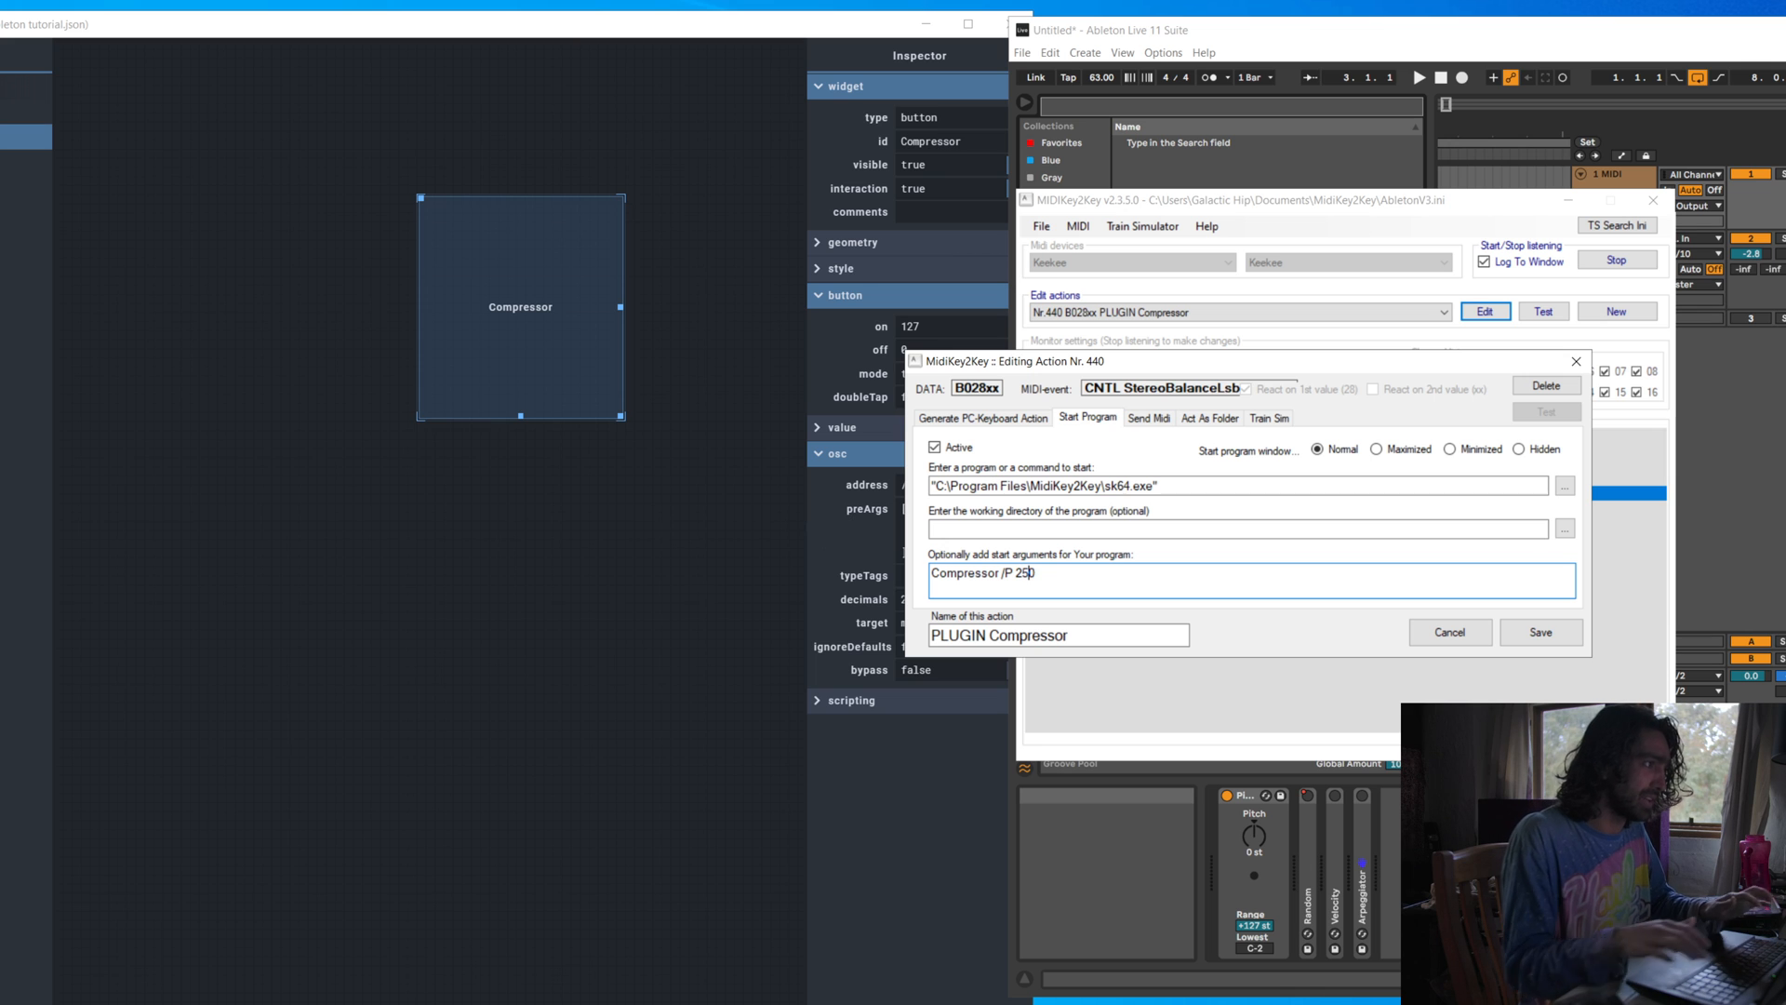
# Append {ENTER}{ENTER} to the start arguments after the pause value and save the action
pyautogui.click(1061, 580)
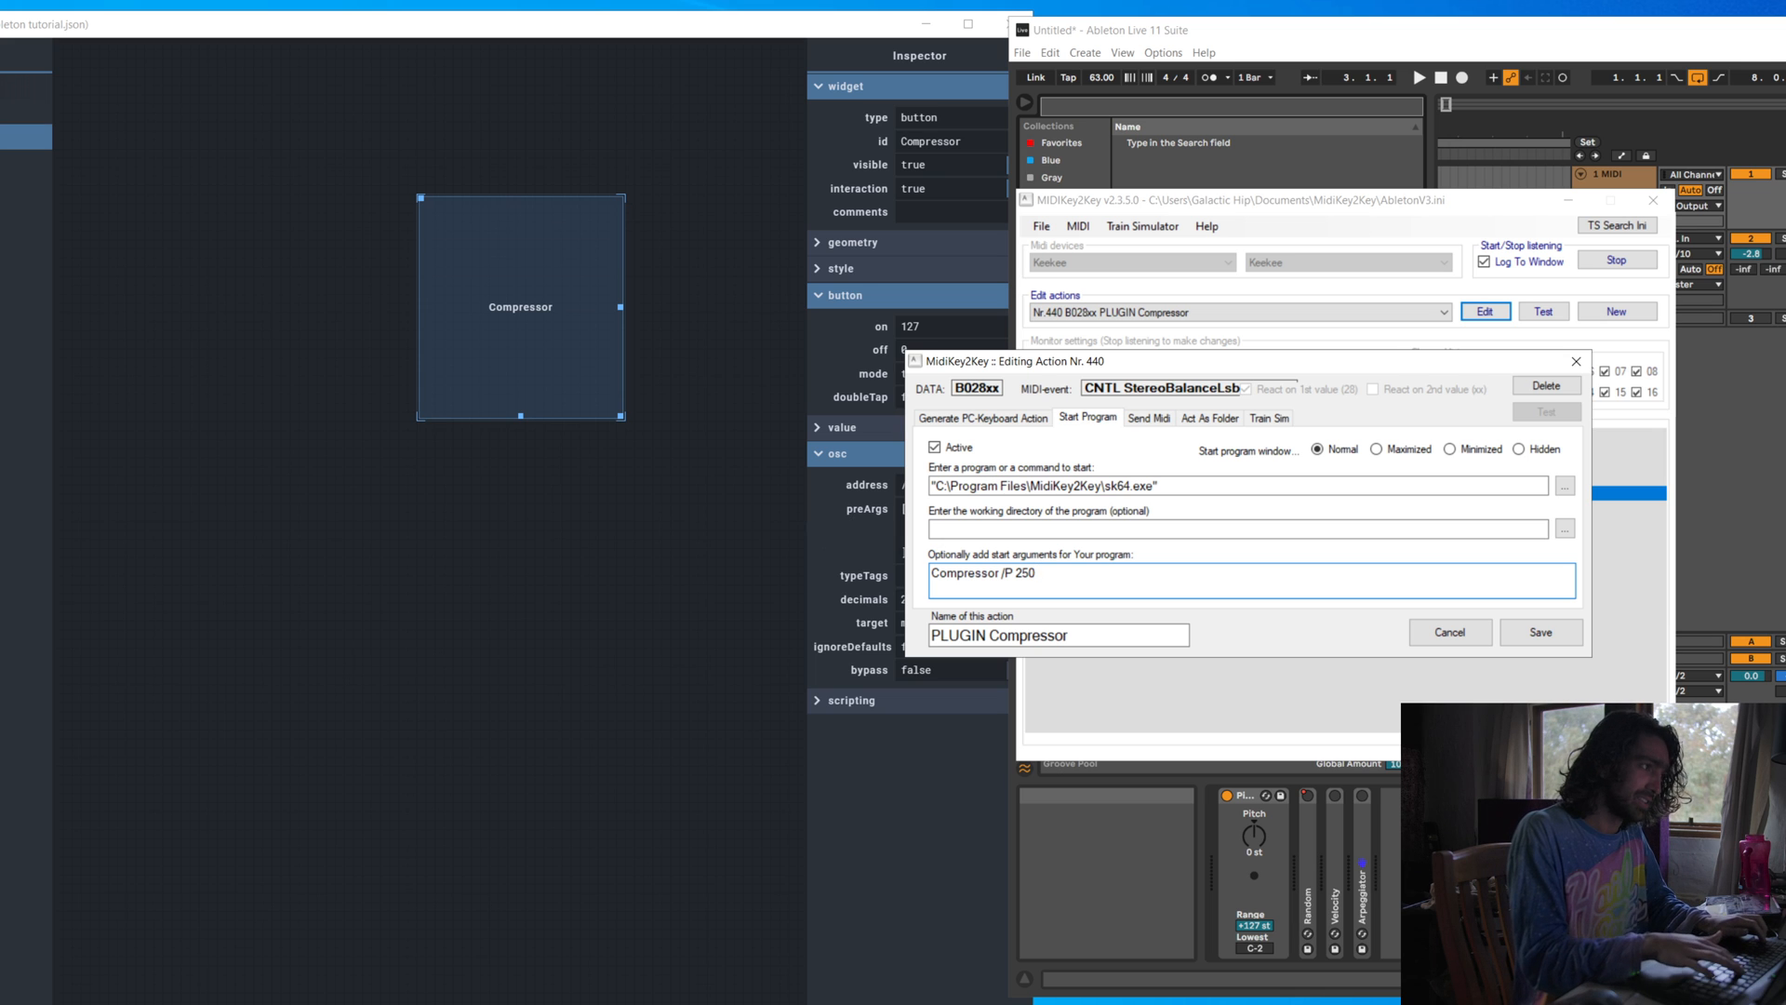
pyautogui.write('{EN')
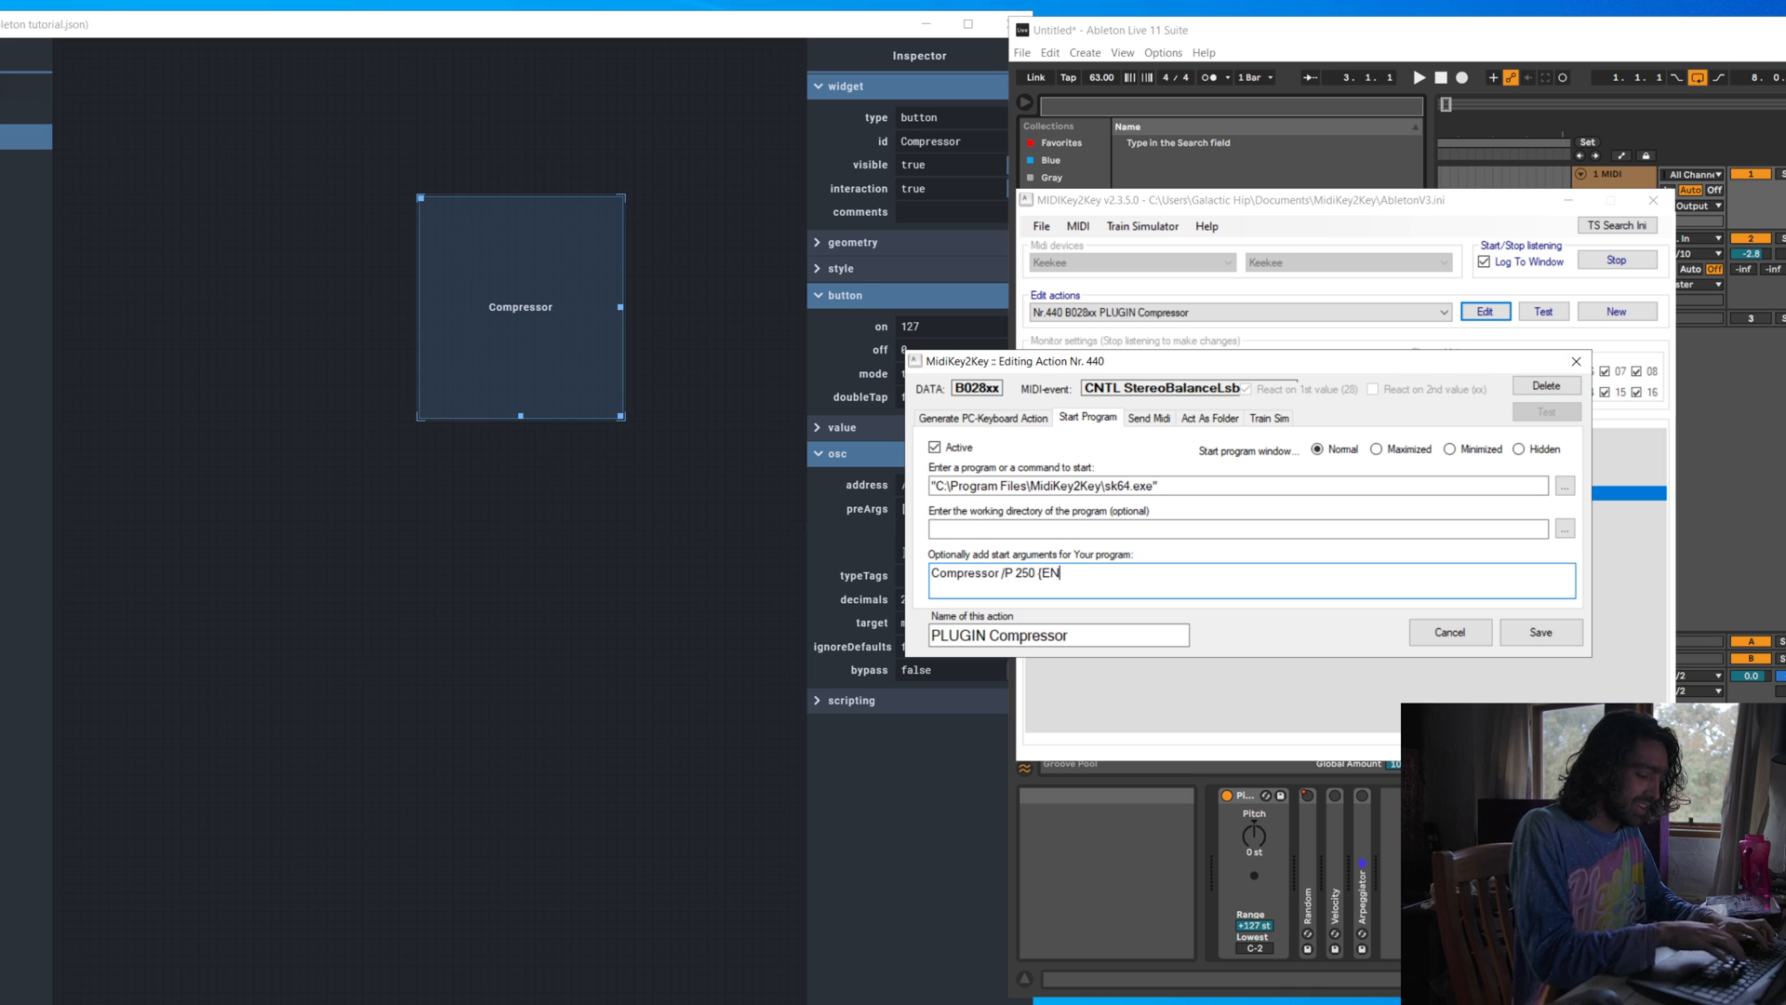
pyautogui.write('TER}{')
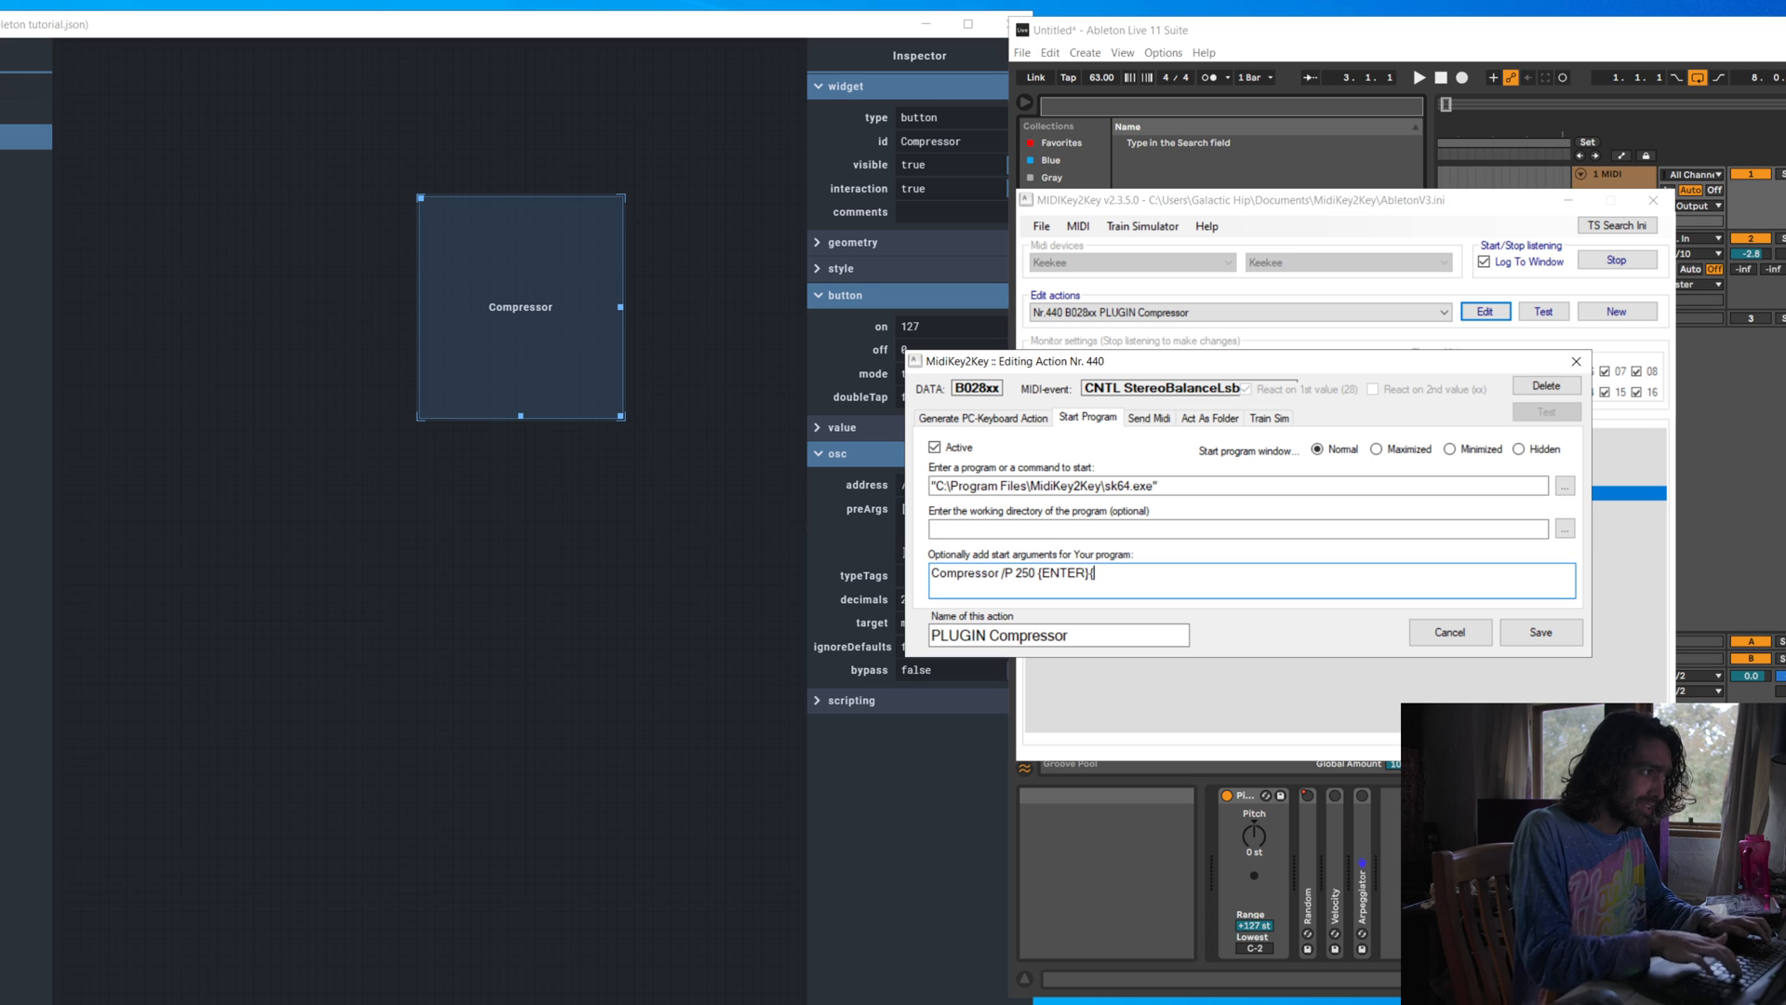
pyautogui.write('ENTER')
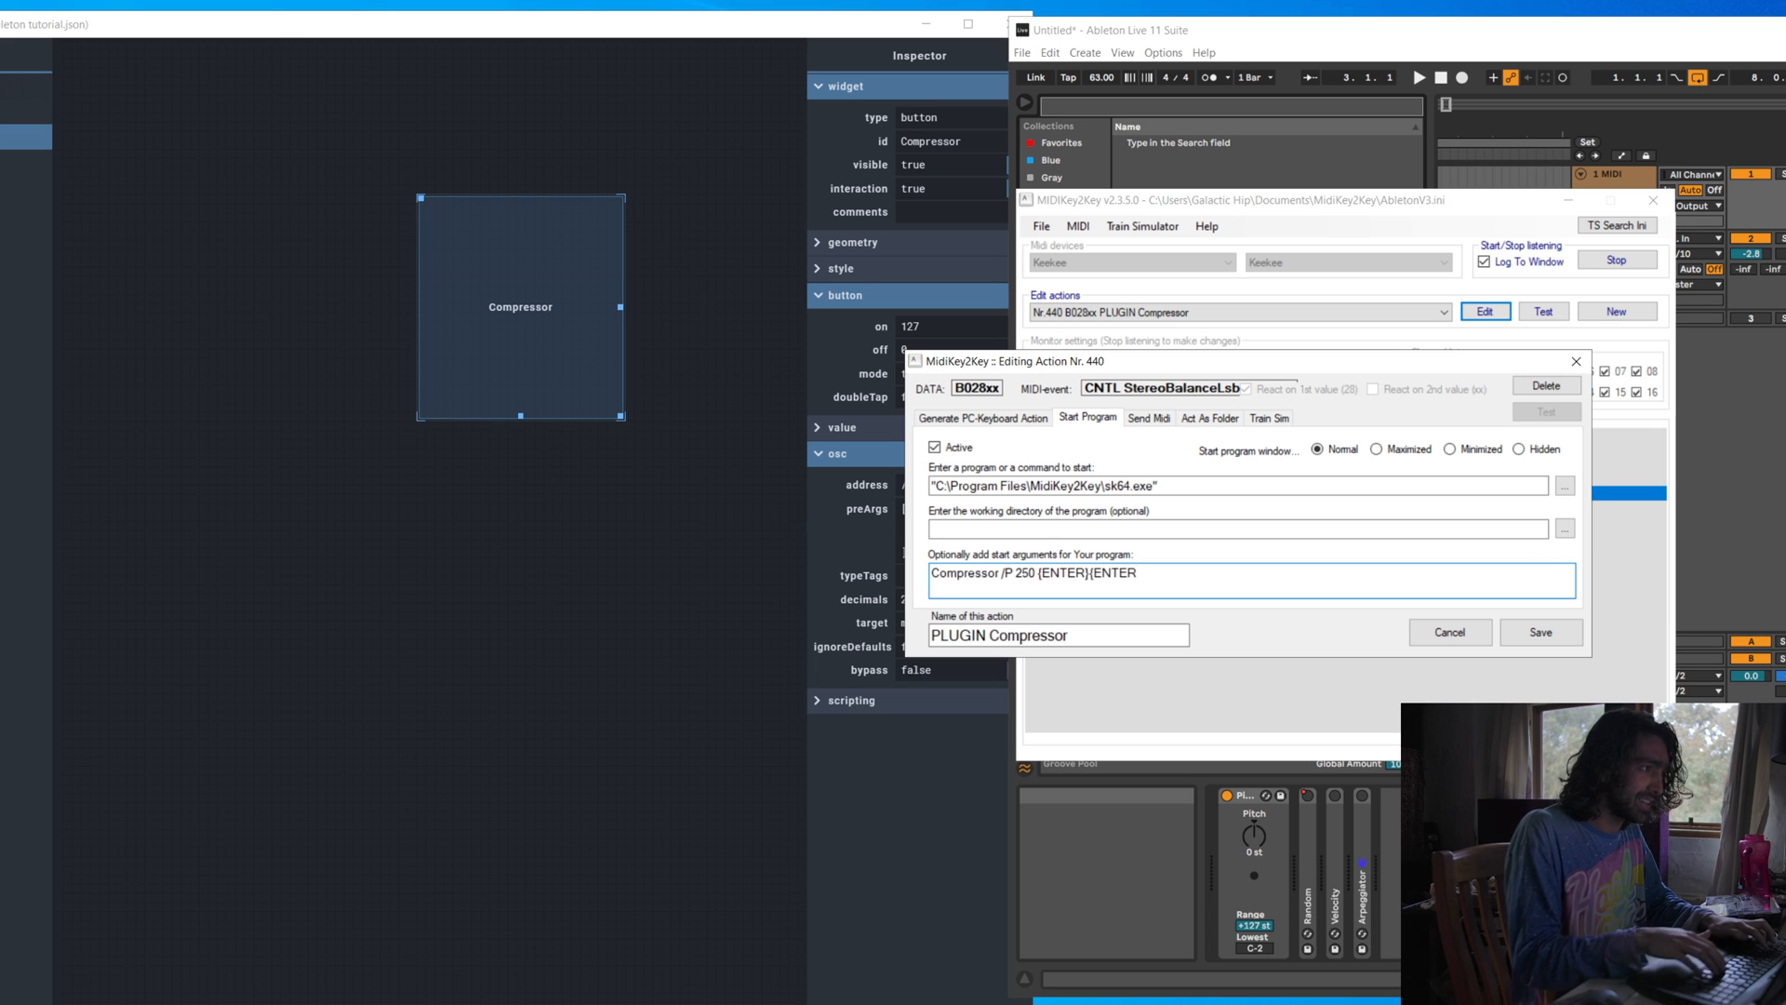
pyautogui.write('}')
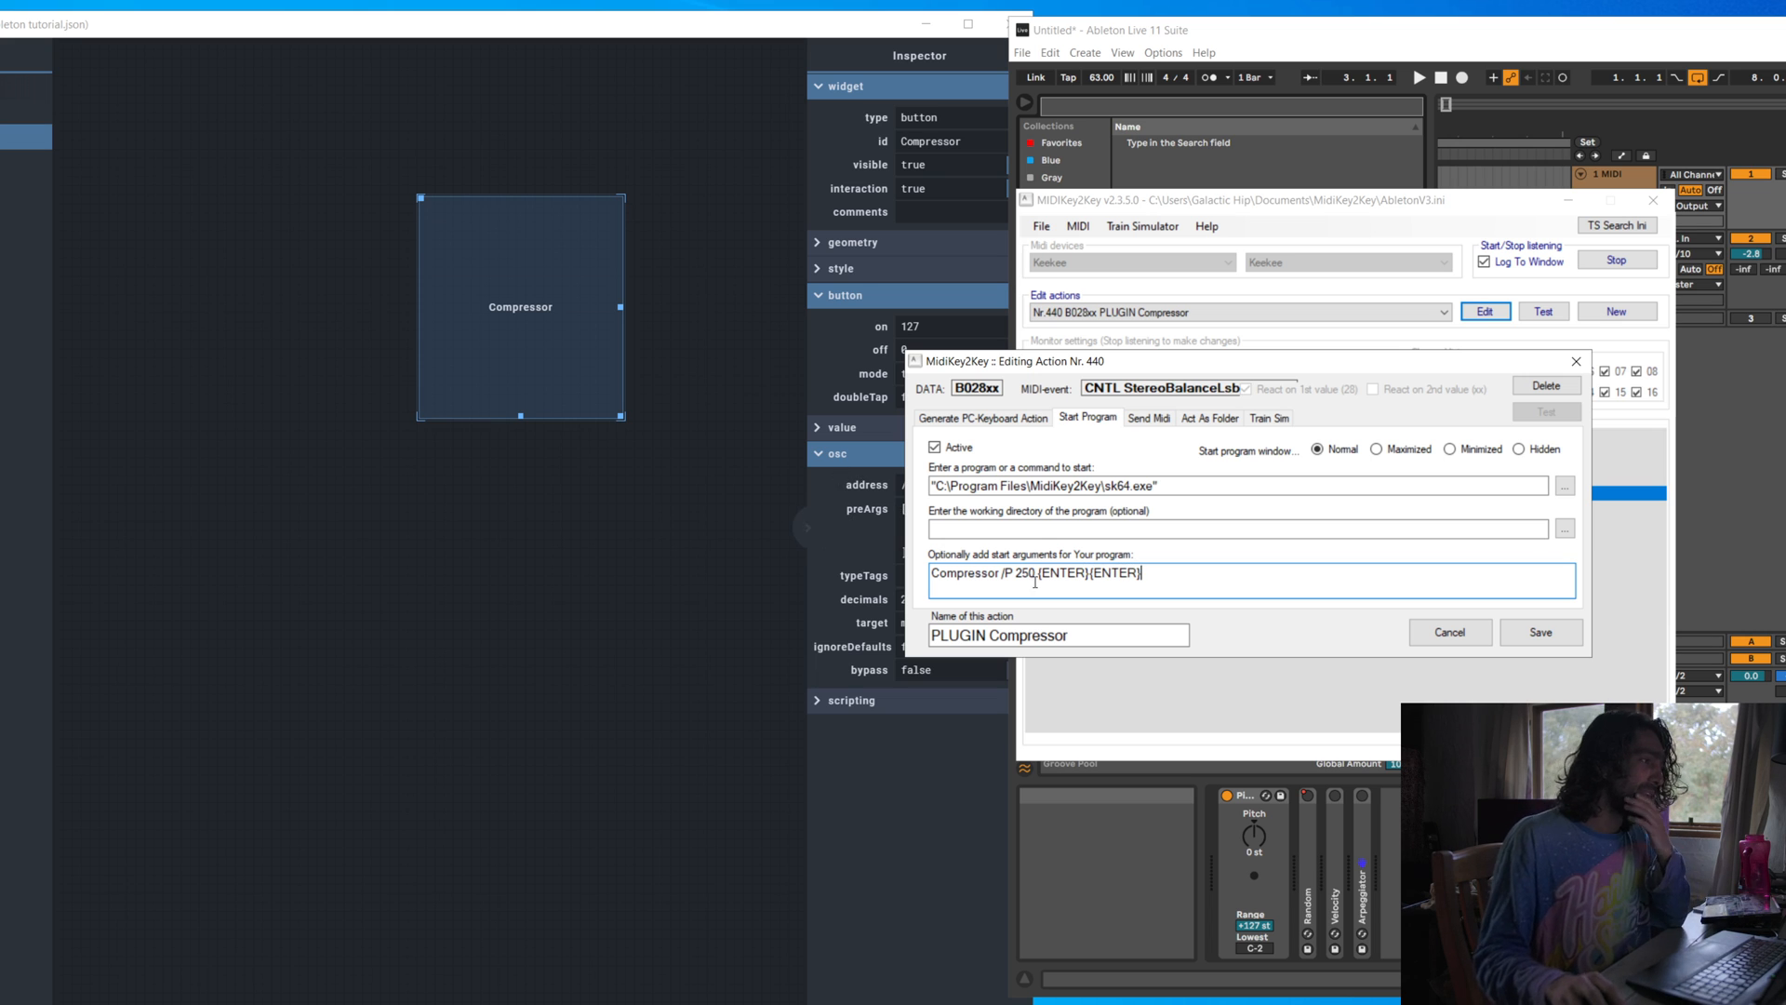
pyautogui.click(1550, 634)
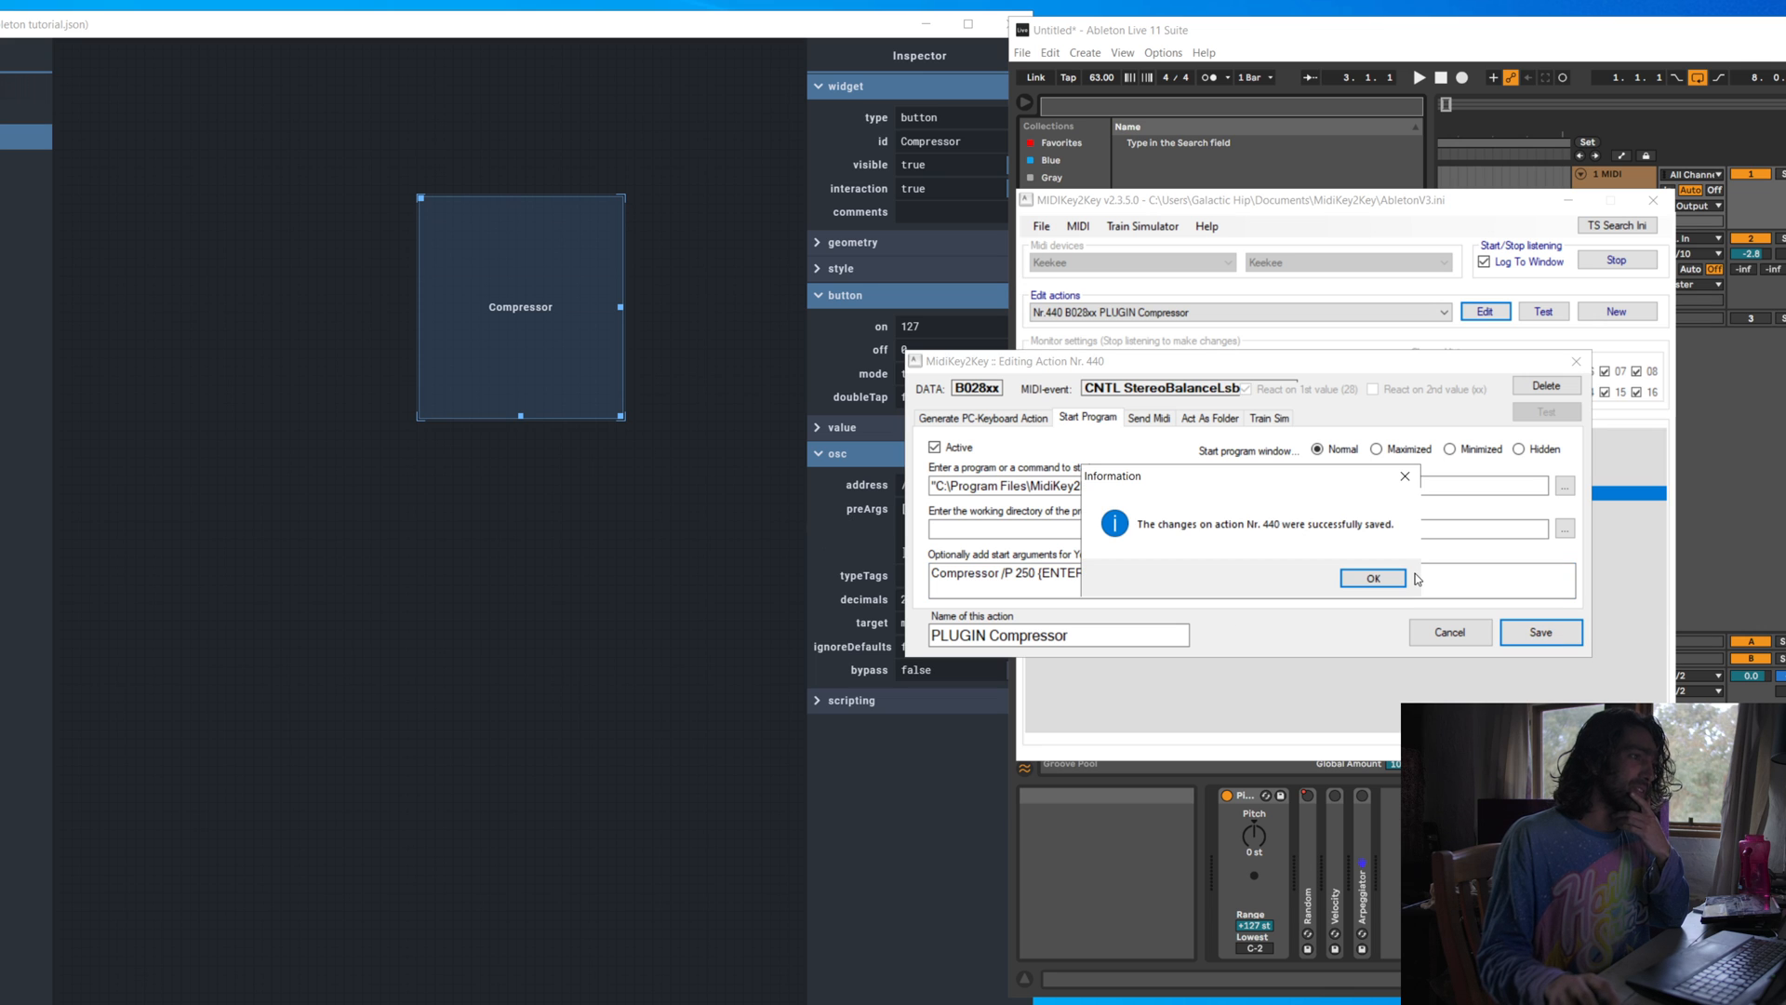
pyautogui.click(1386, 575)
# Switch to Ableton Live, load the Compressor device onto the 1 MIDI track through a "Compressor" search, and delete it again
pyautogui.click(1236, 102)
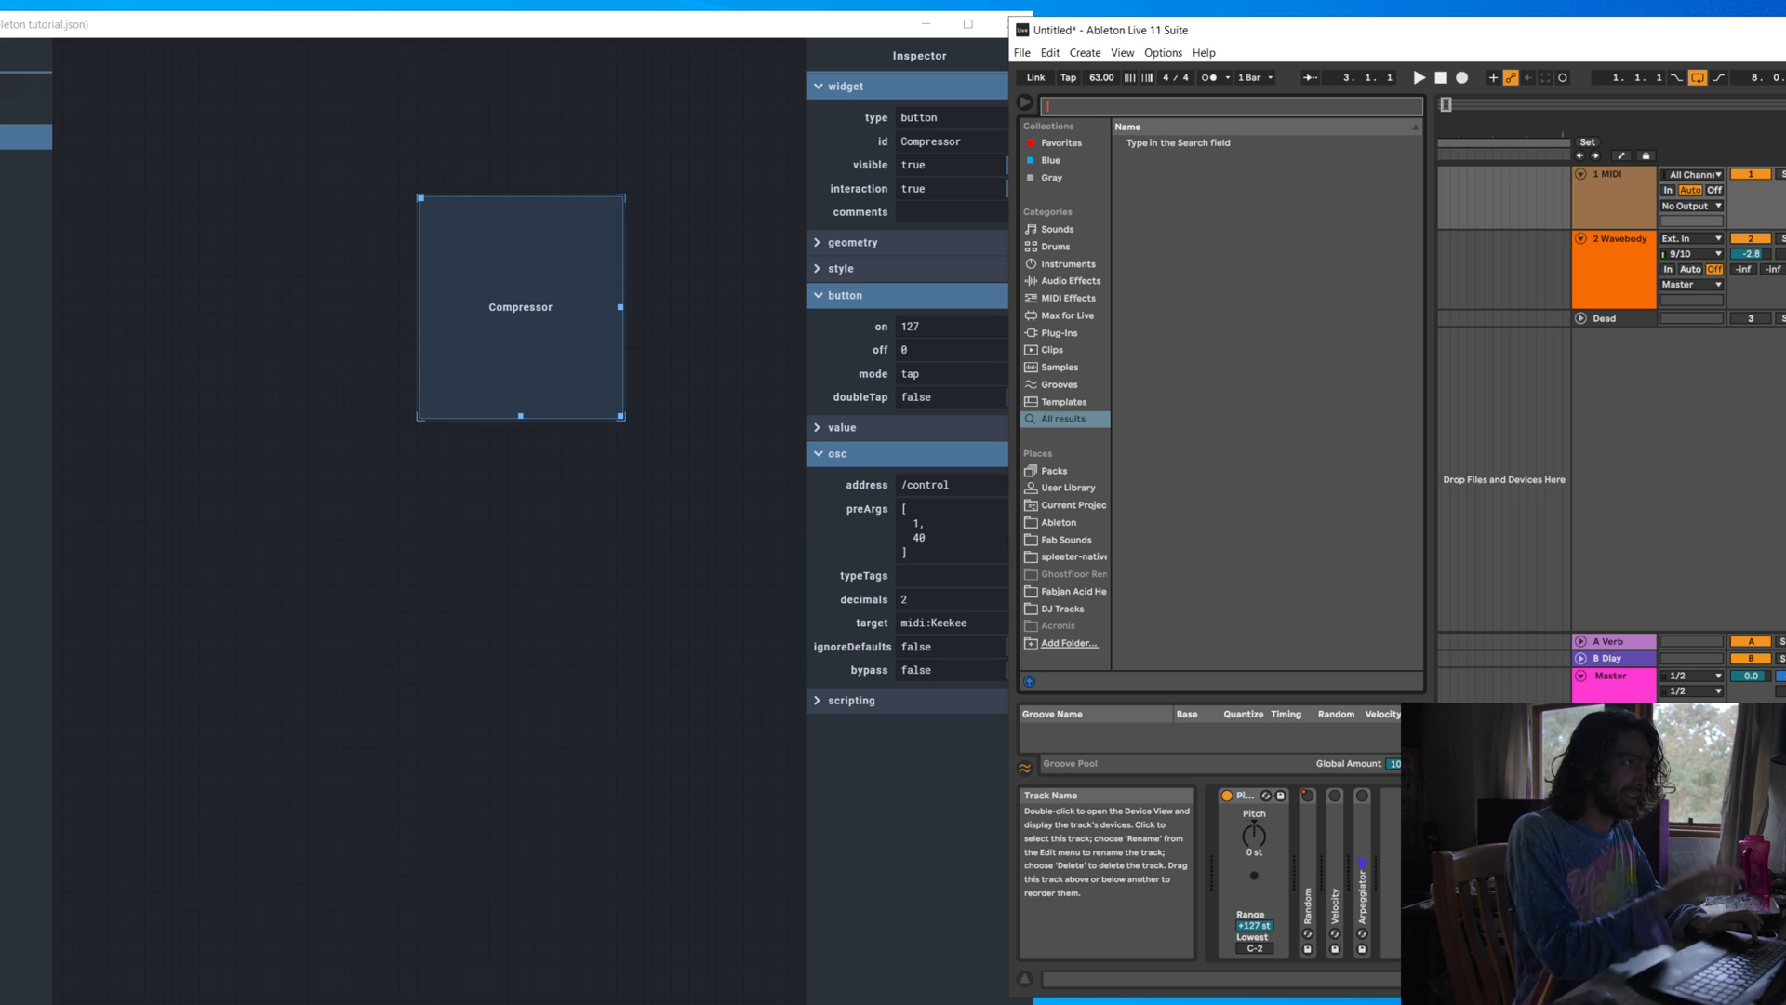
pyautogui.write('Comp')
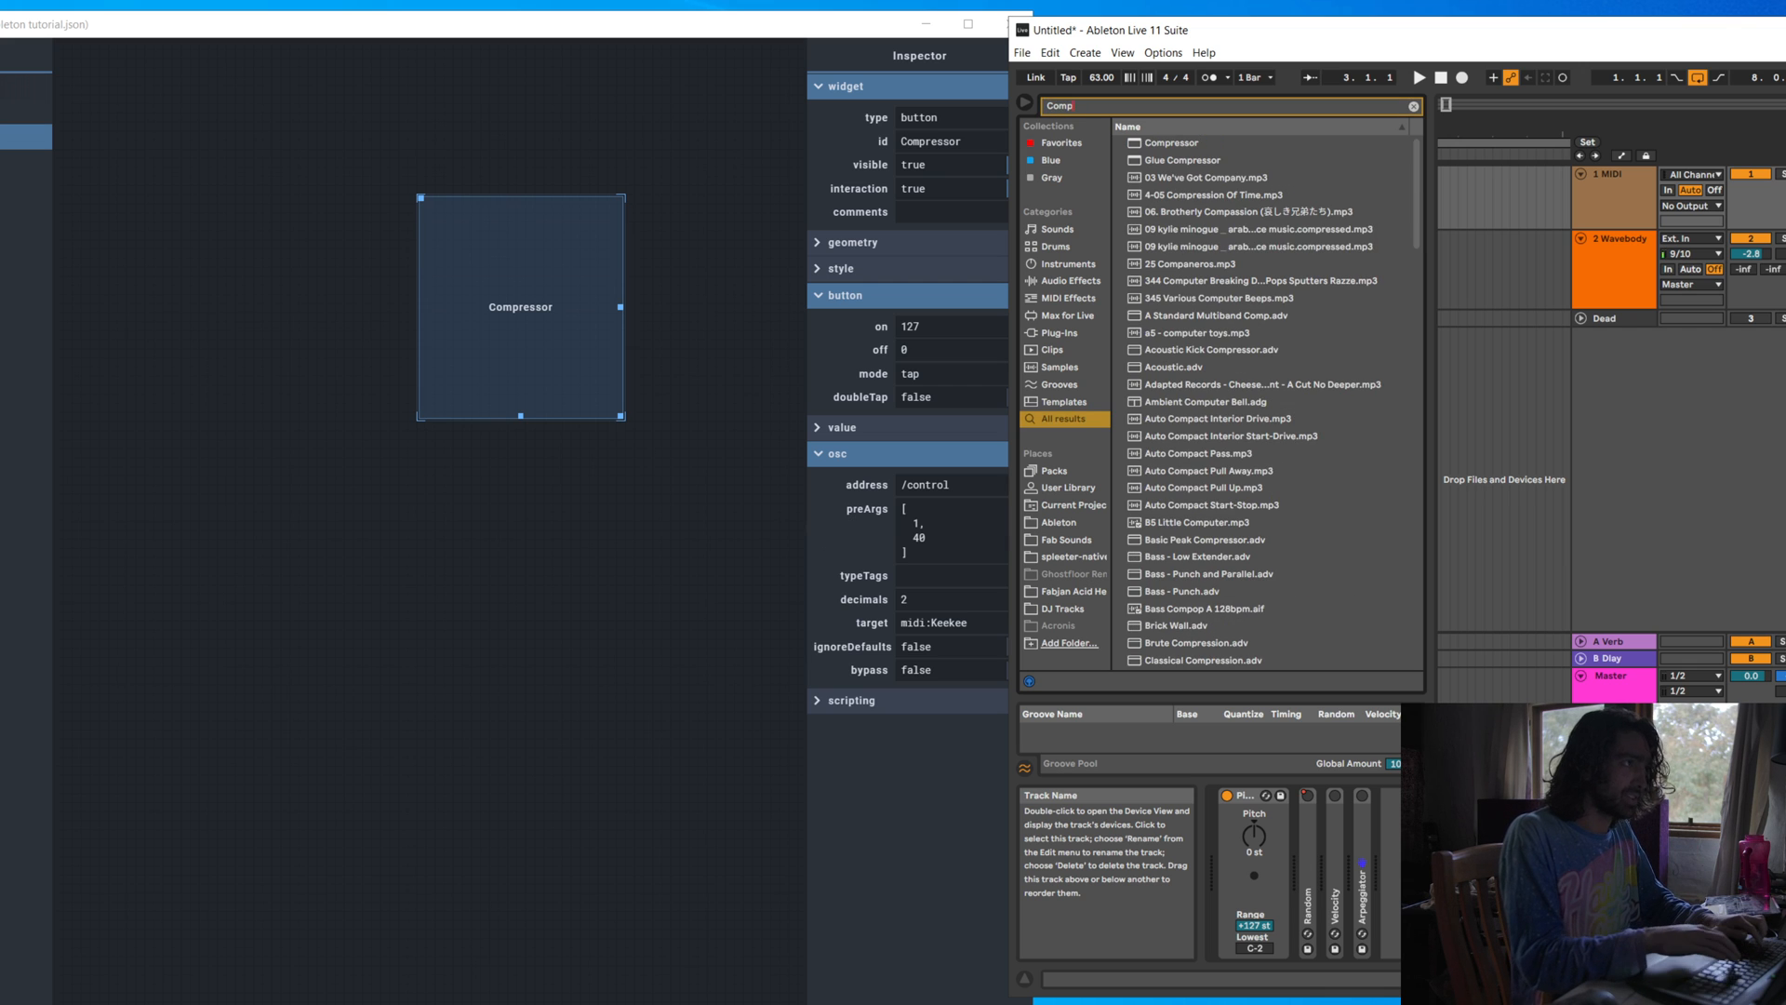
pyautogui.write('ressor')
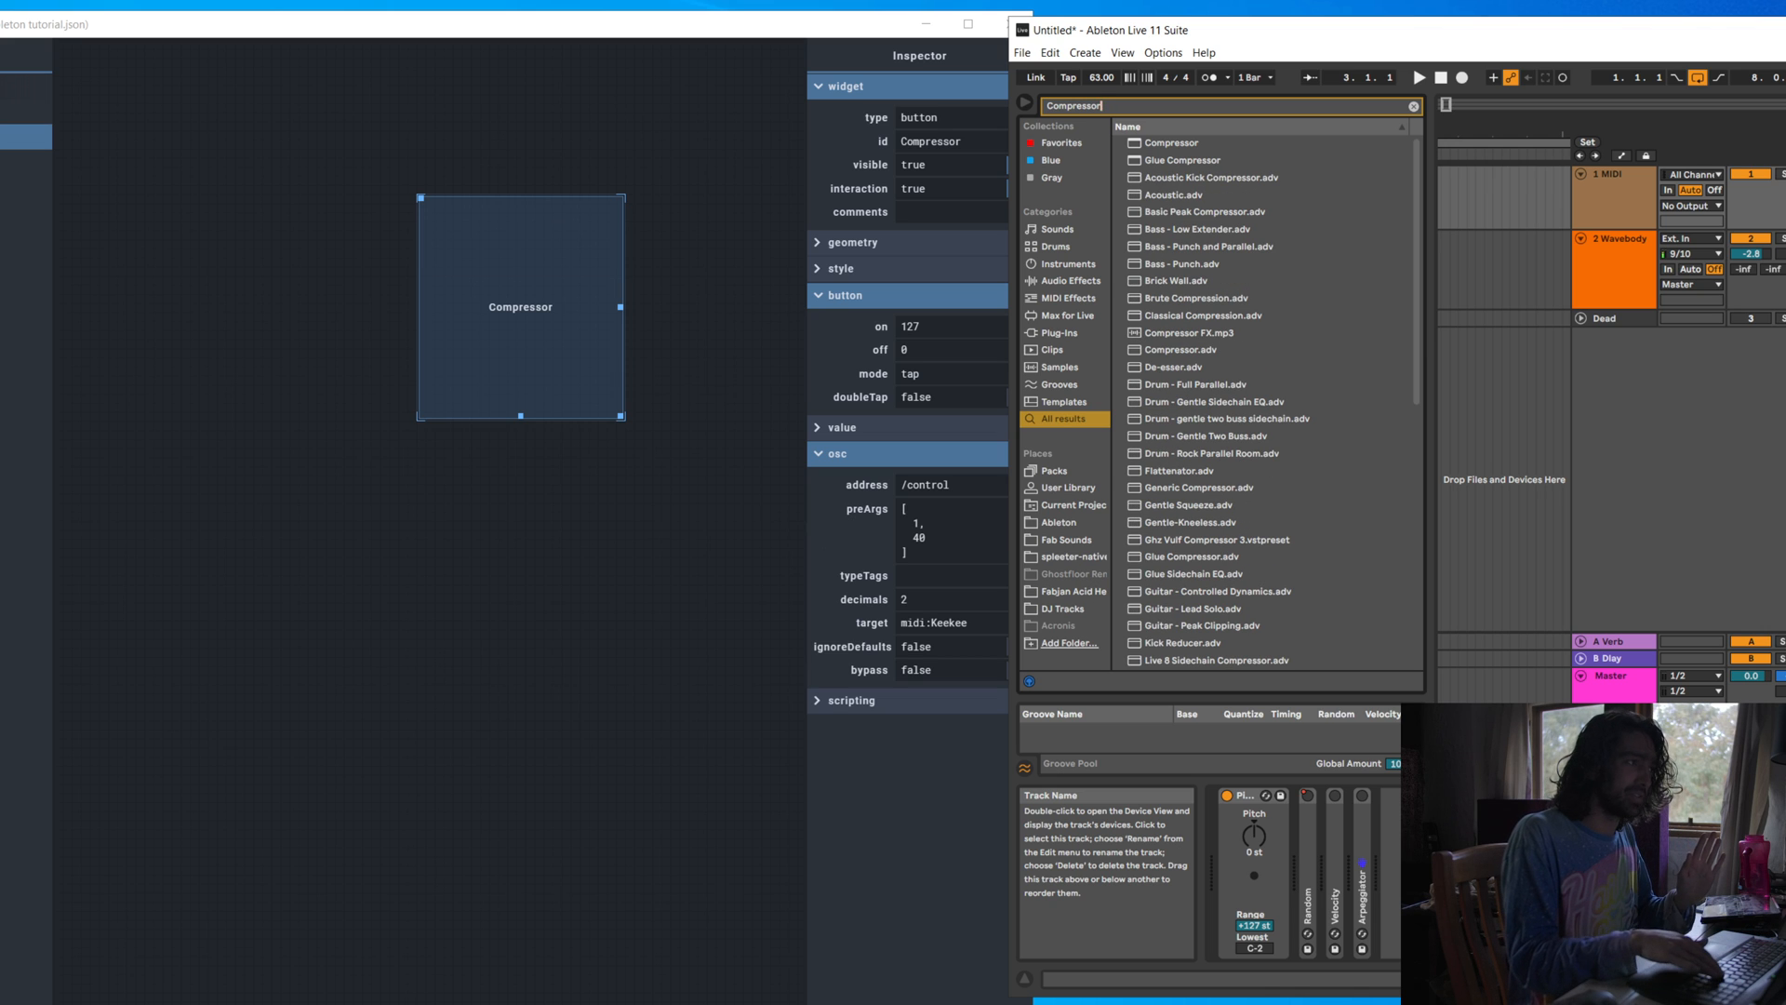
pyautogui.press('Down')
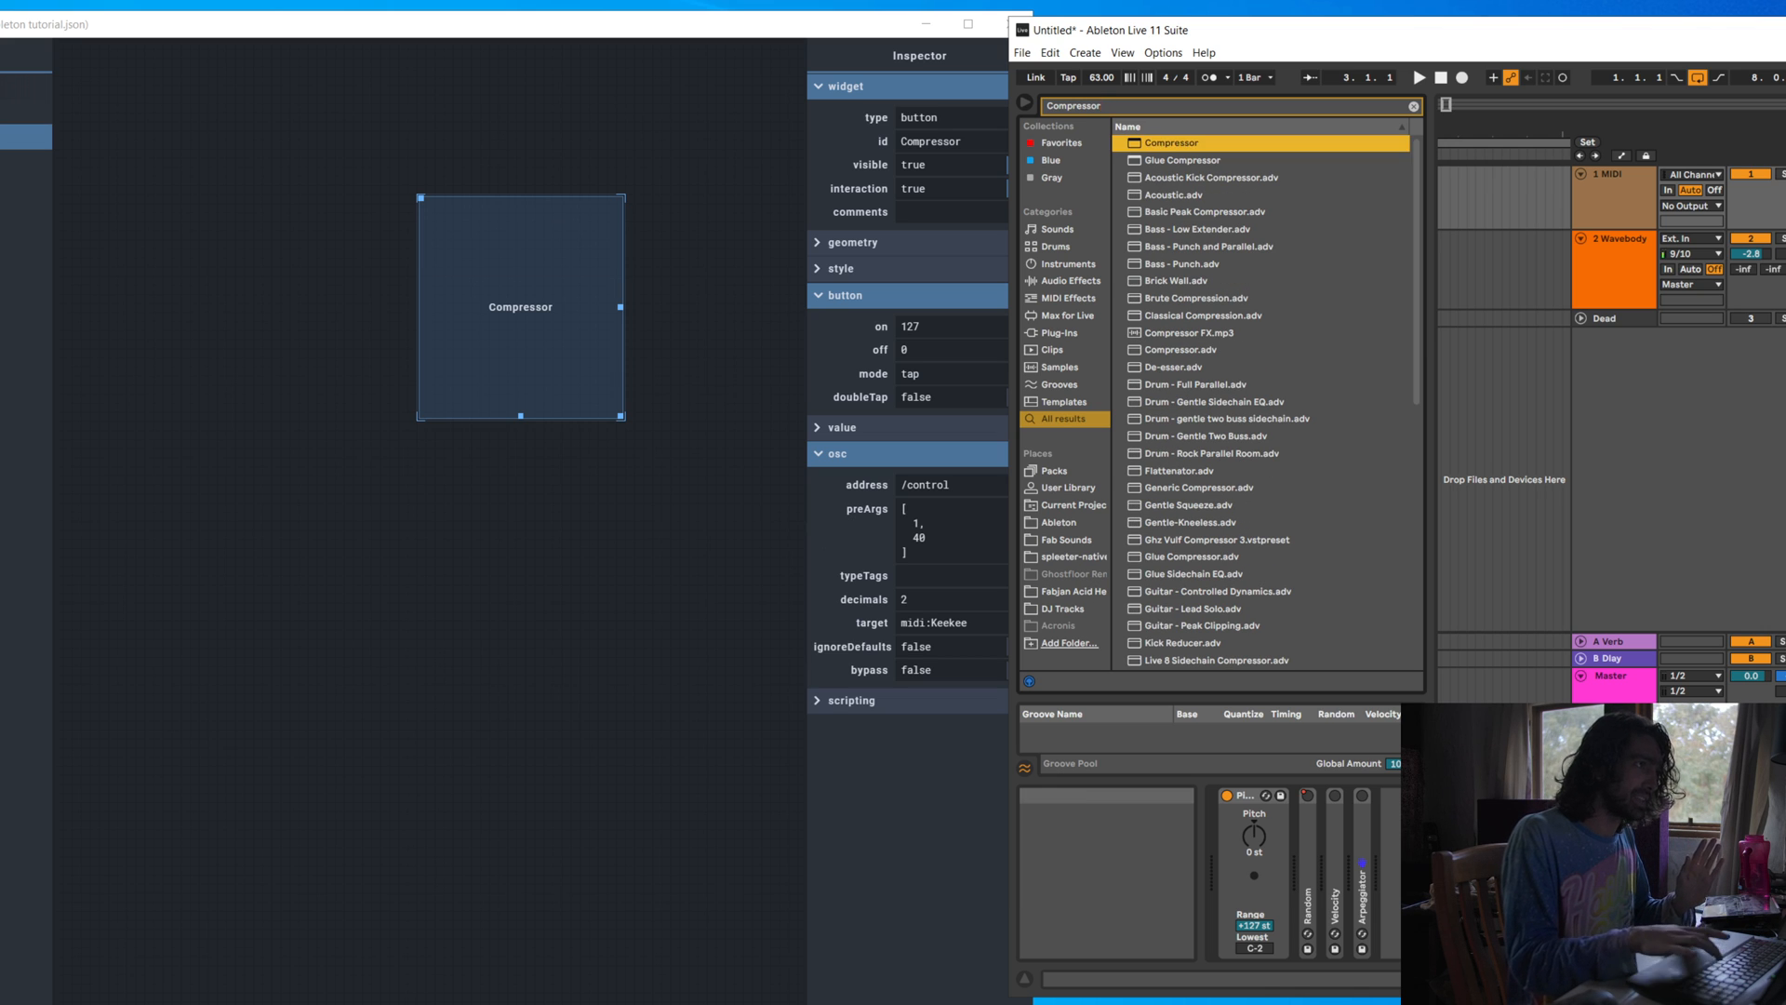
pyautogui.press('Return')
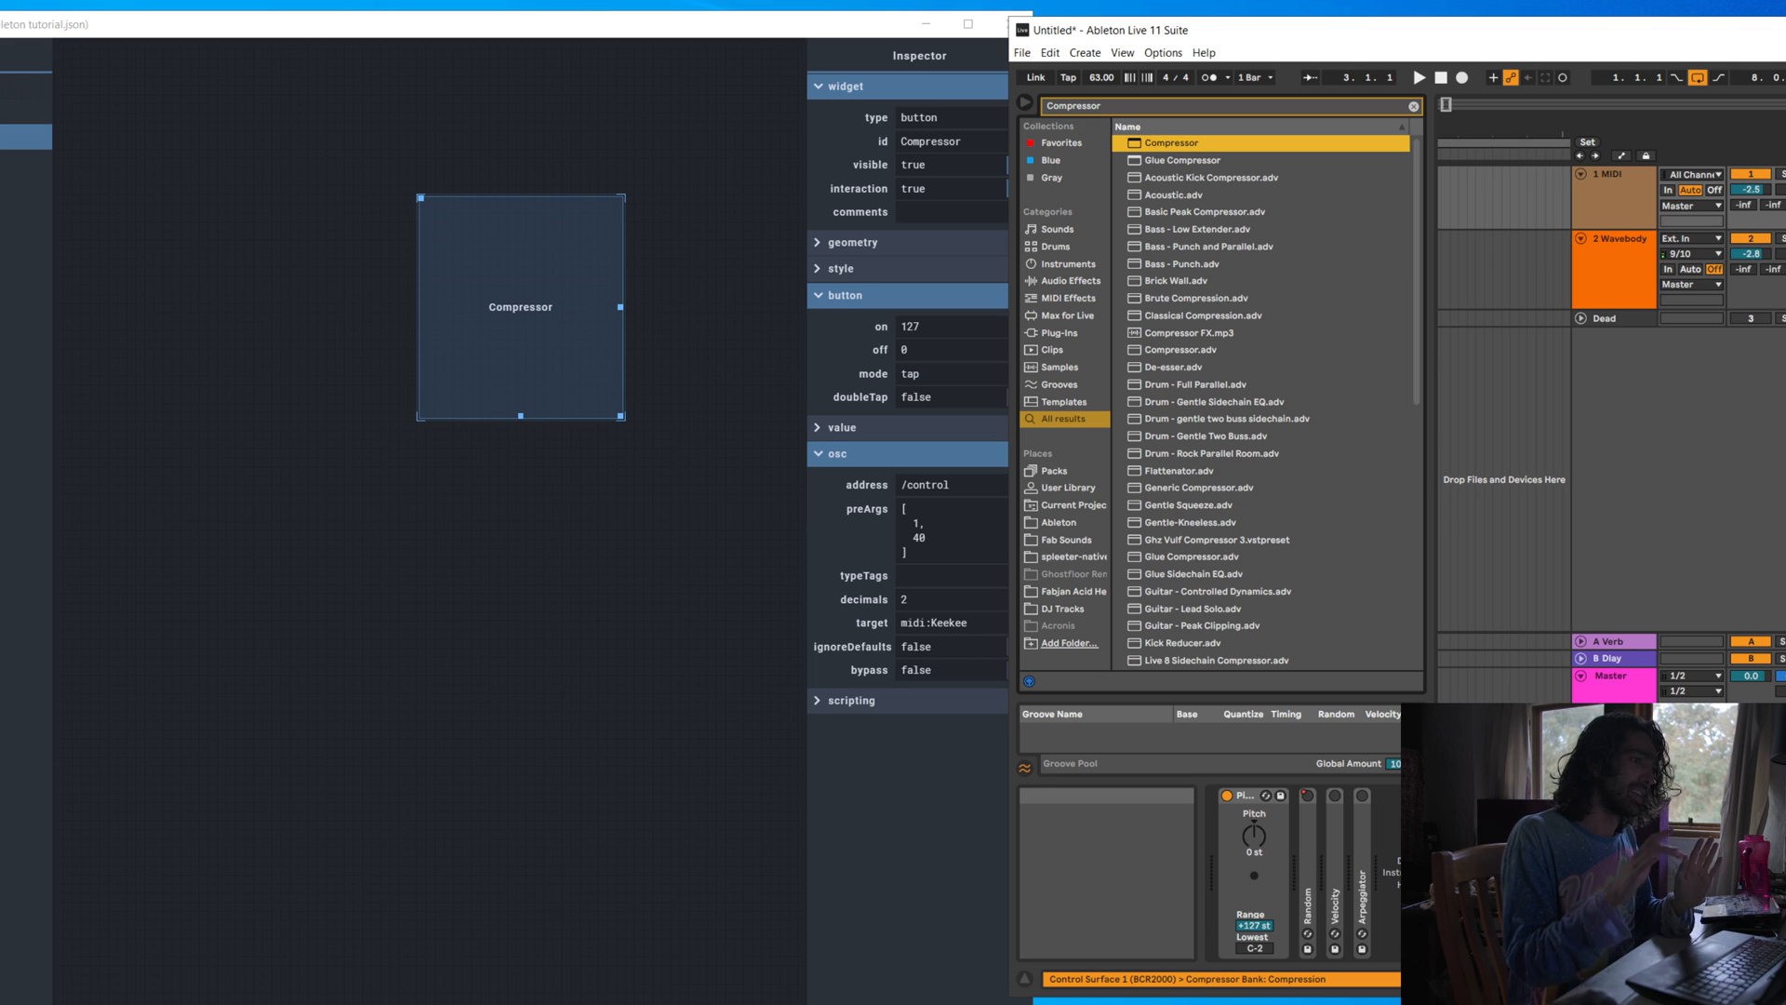
pyautogui.click(1480, 796)
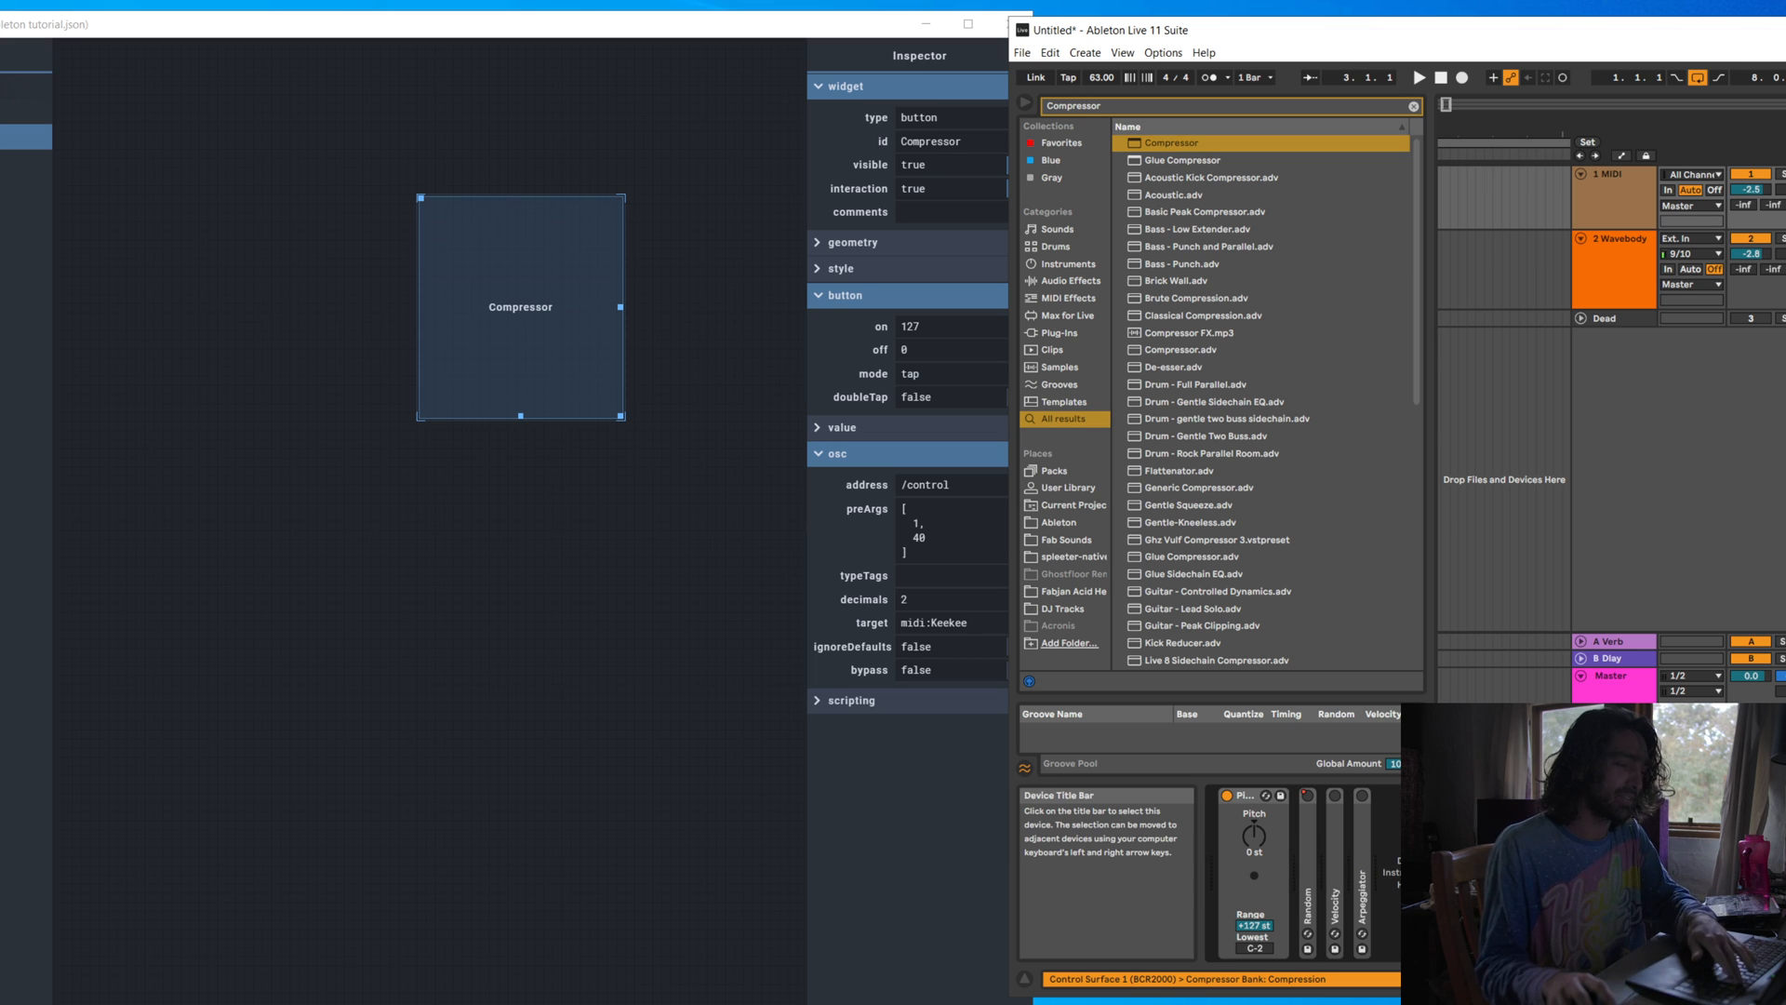
pyautogui.press('Delete')
# Search the browser for "Compressor", load the Compressor device onto the 1 MIDI track, and clear the search
pyautogui.hotkey('ctrl', 'f')
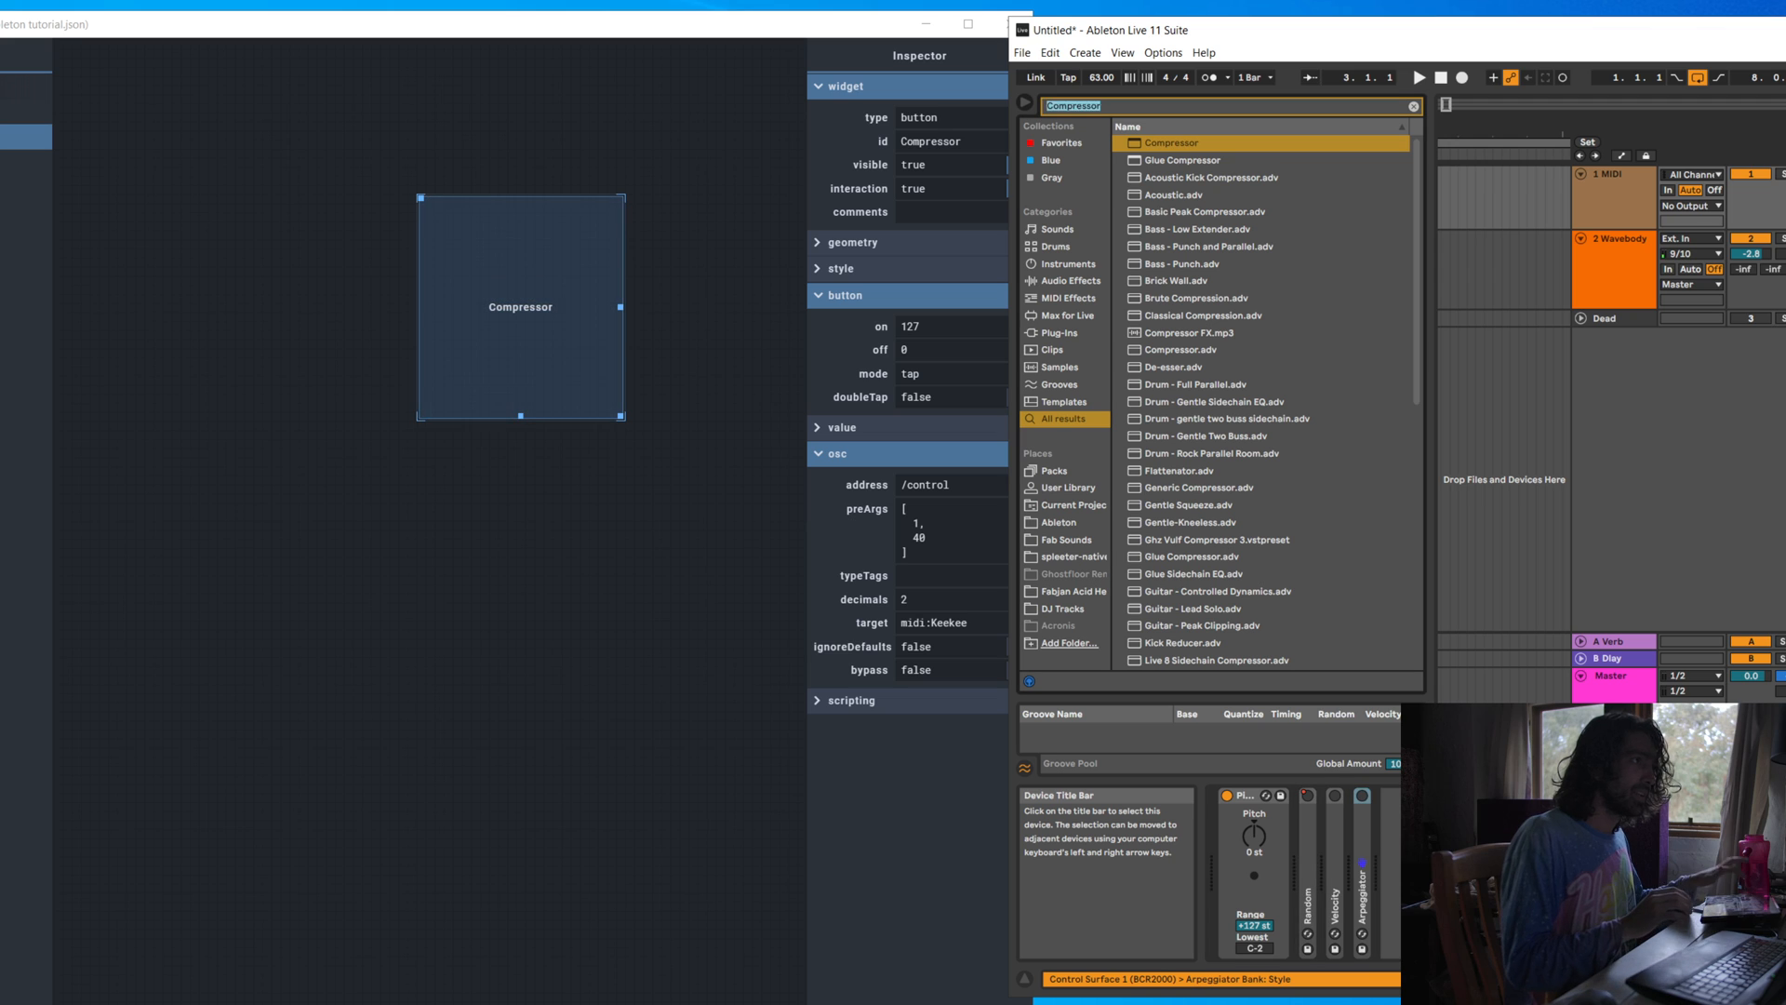
pyautogui.write('Compressor')
pyautogui.press('Down')
pyautogui.press('Return')
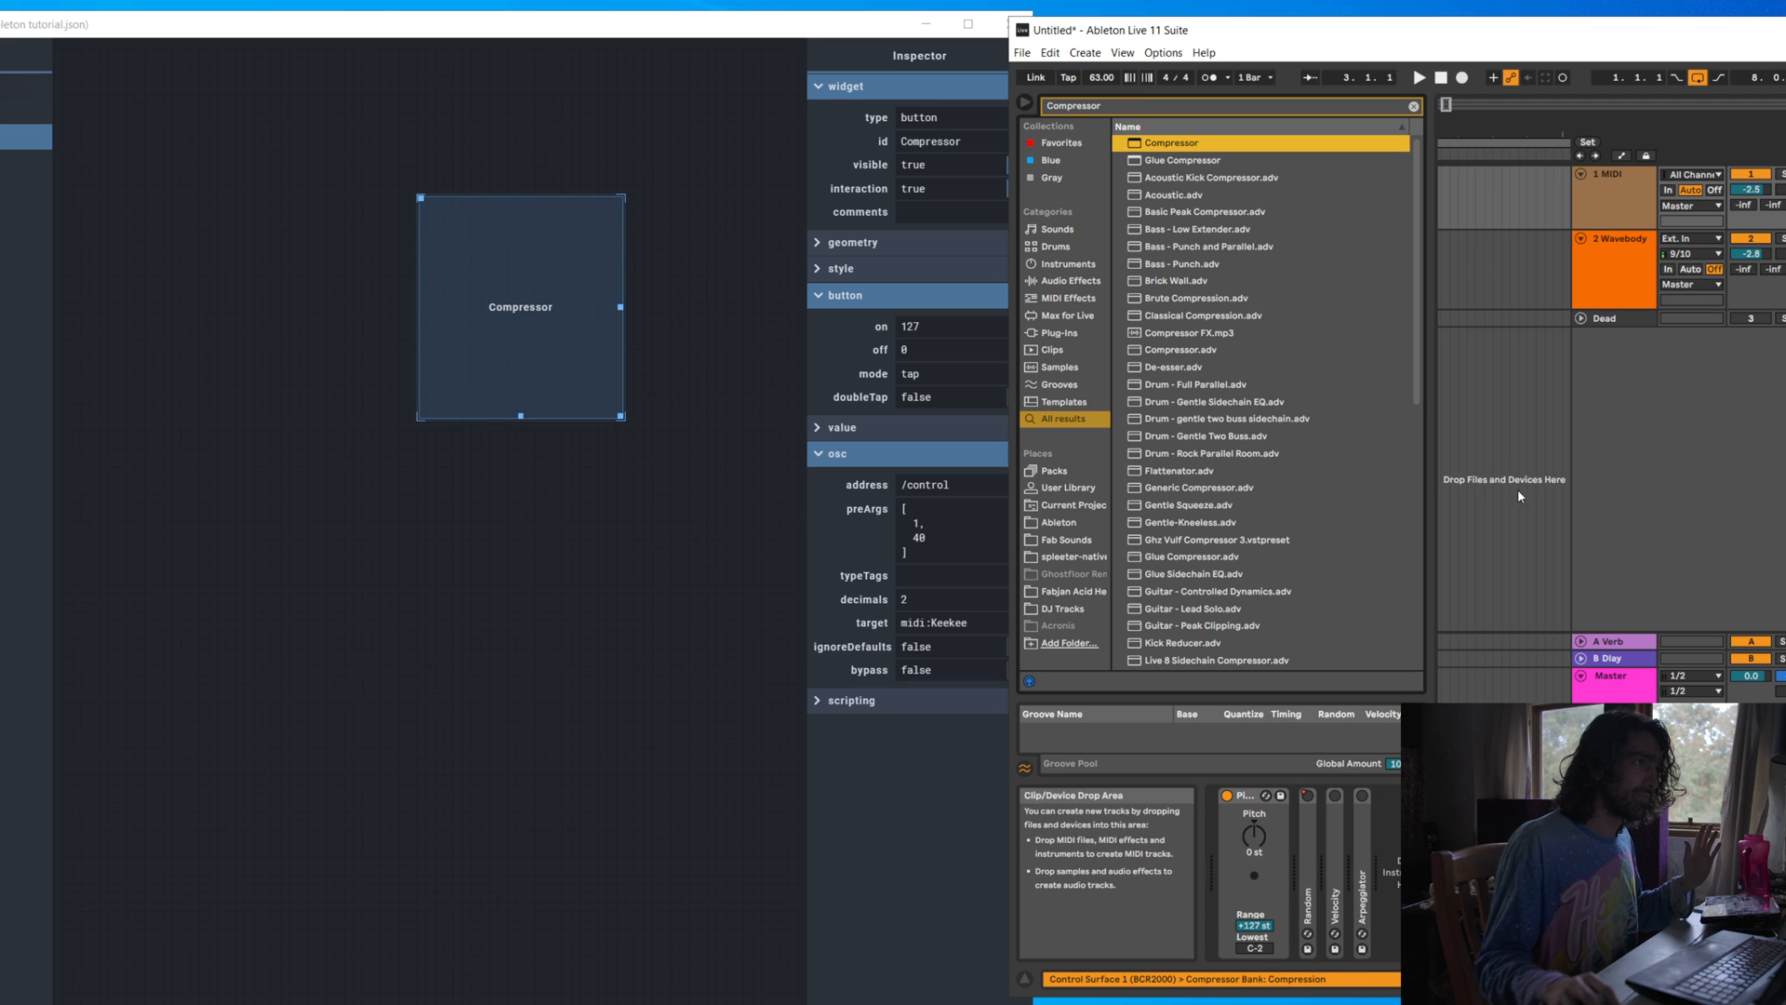
pyautogui.click(1413, 106)
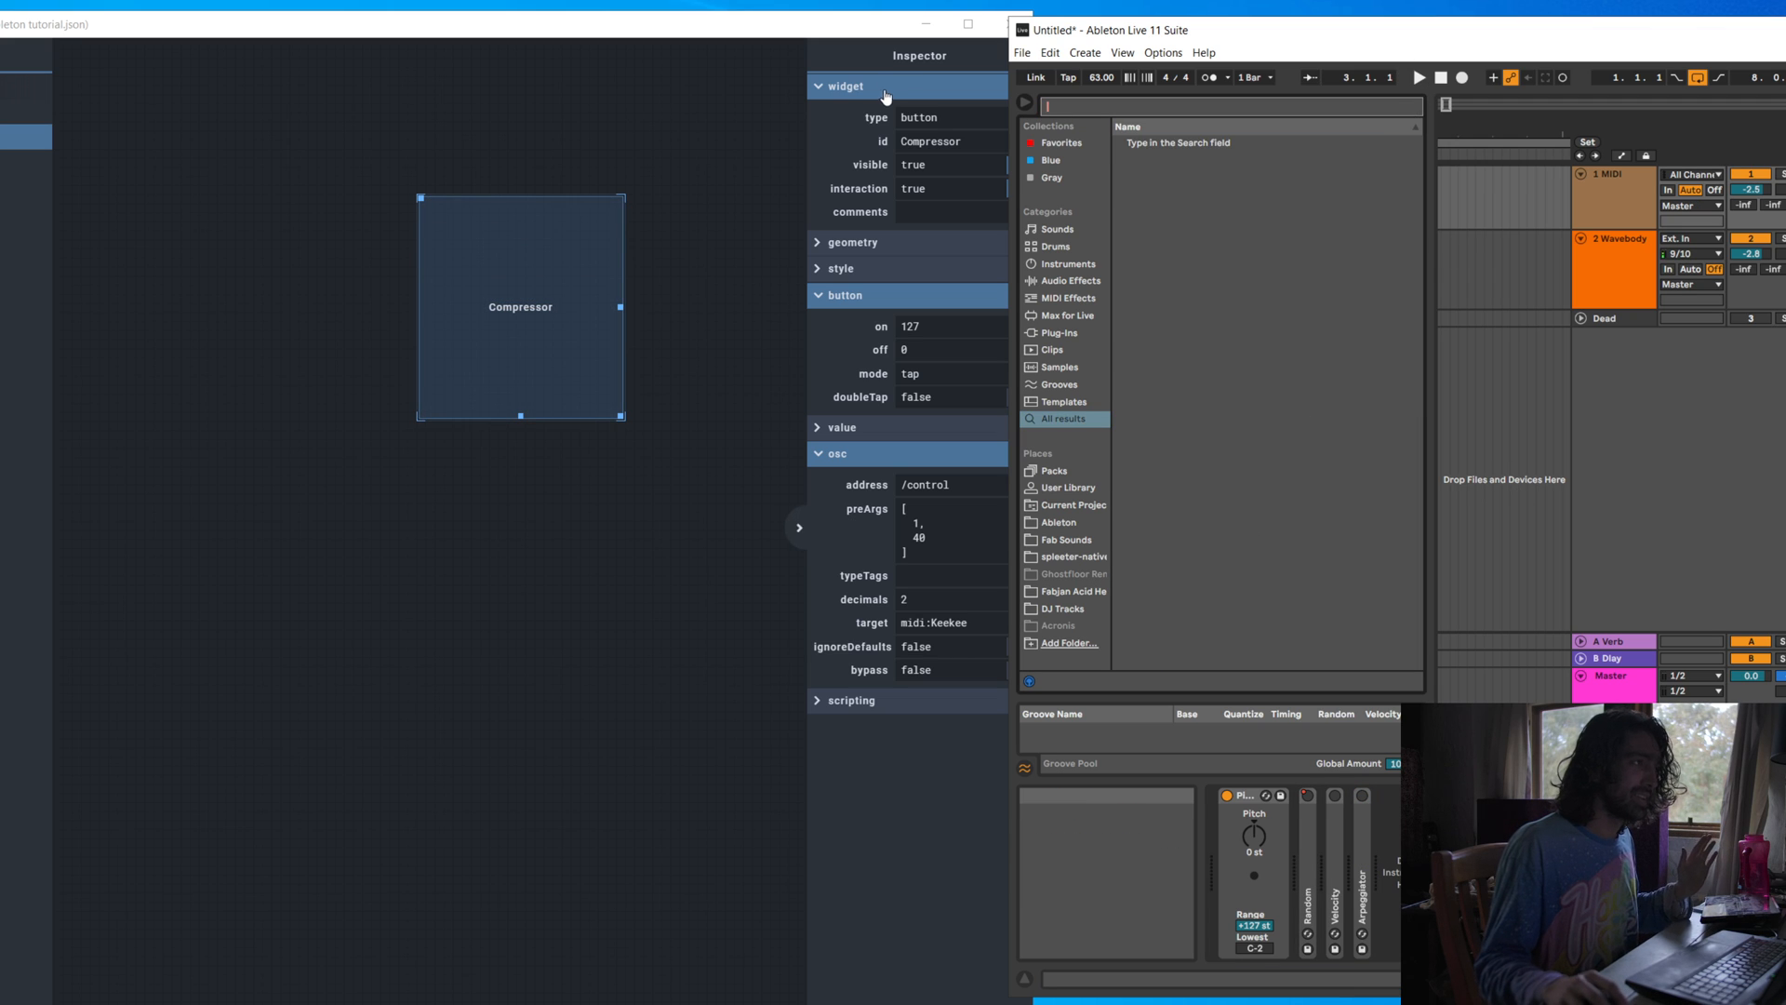
# Enlarge the Ableton Live interface through the display zoom in the Look/Feel preferences and close the help view
pyautogui.click(1163, 53)
pyautogui.click(1261, 520)
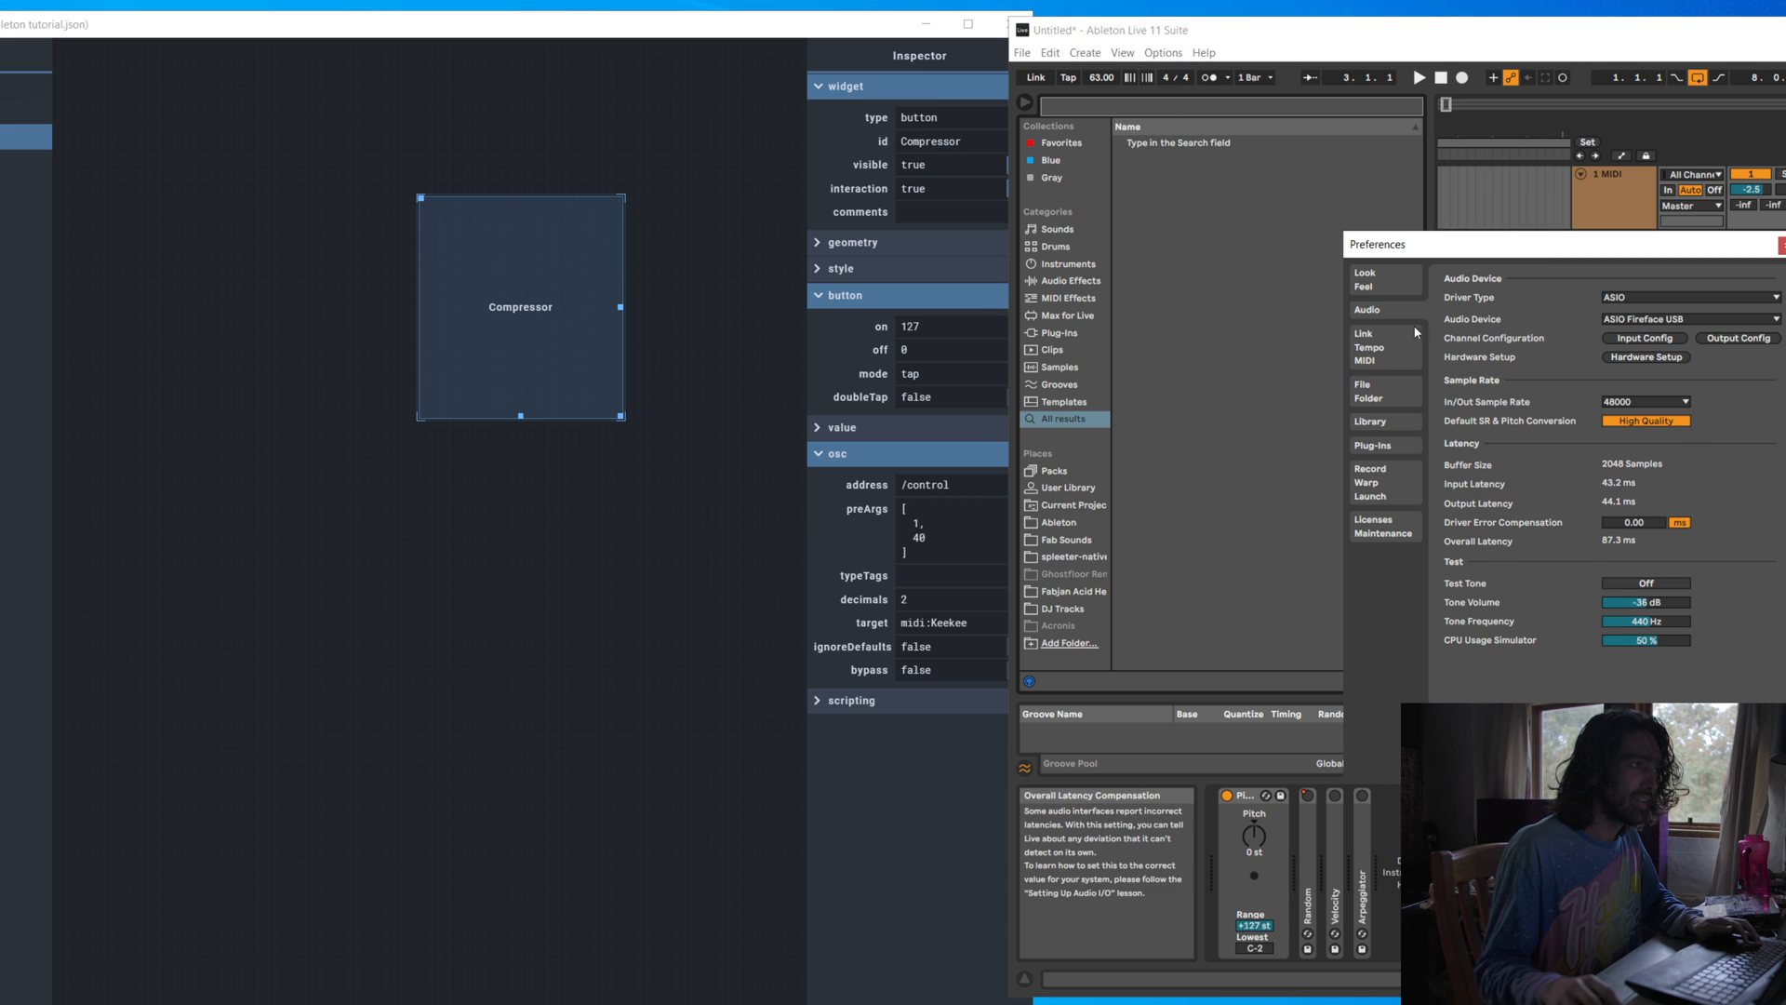
pyautogui.click(1390, 283)
pyautogui.moveTo(1650, 456); pyautogui.dragTo(1650, 412)
pyautogui.click(1783, 246)
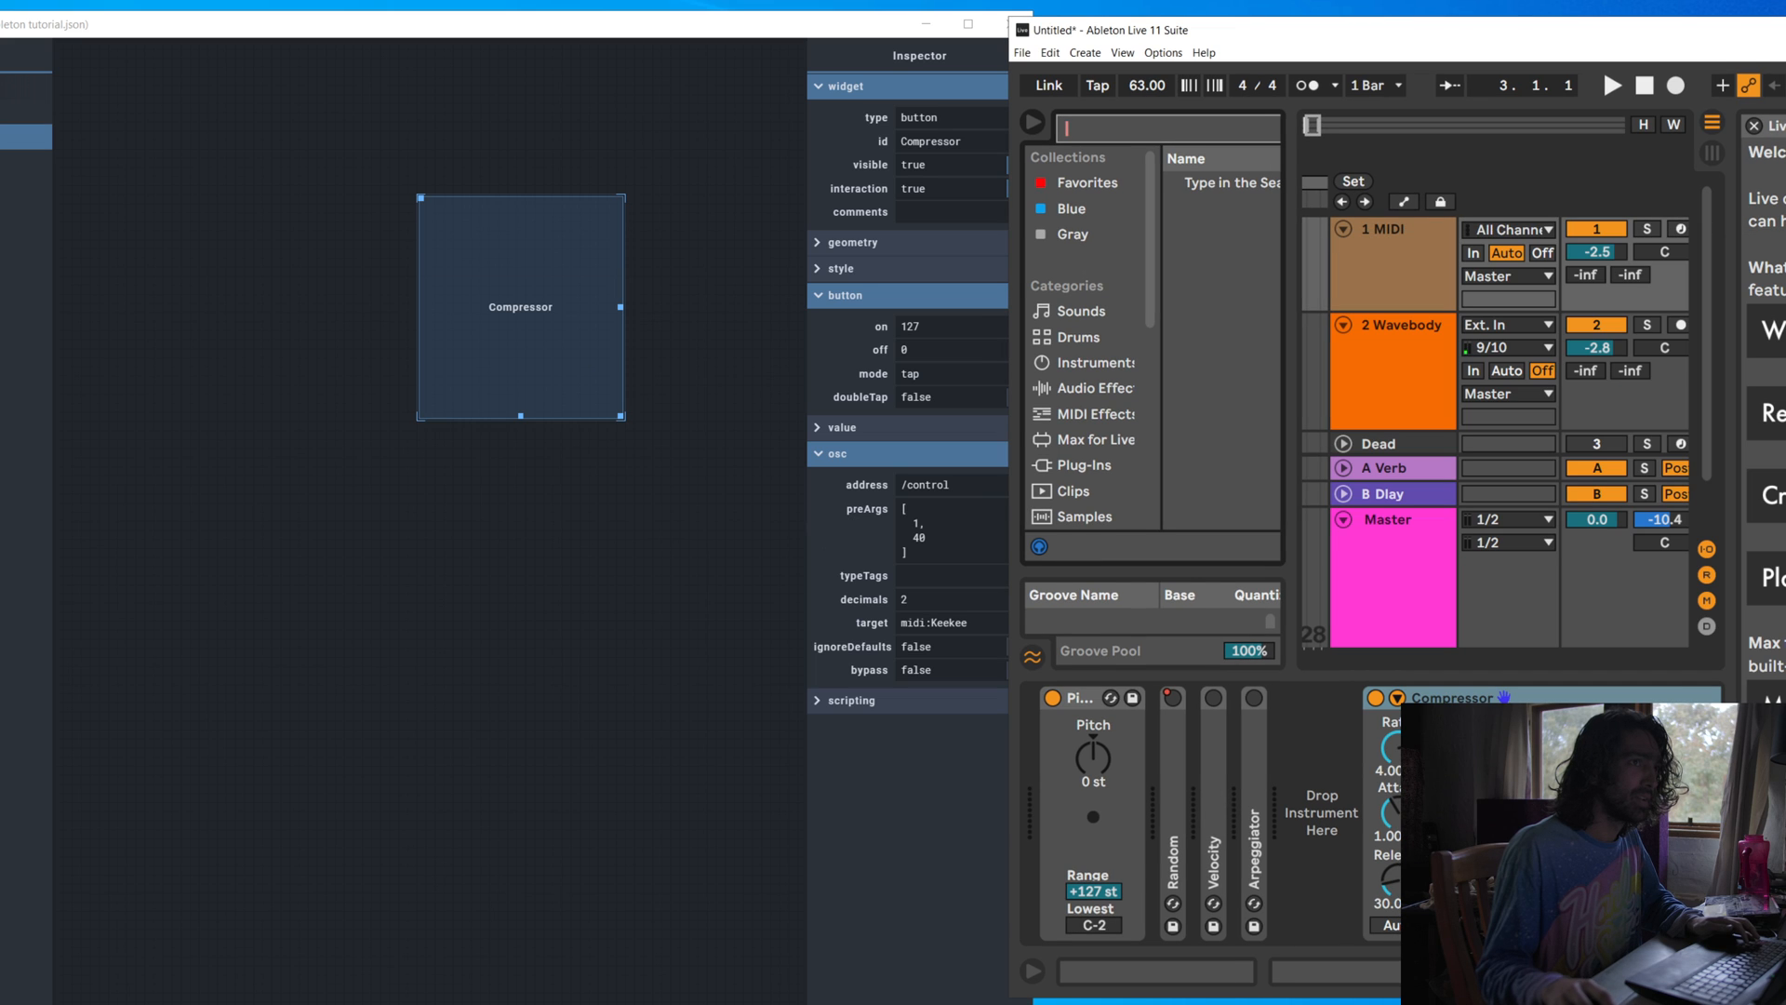
pyautogui.click(1753, 128)
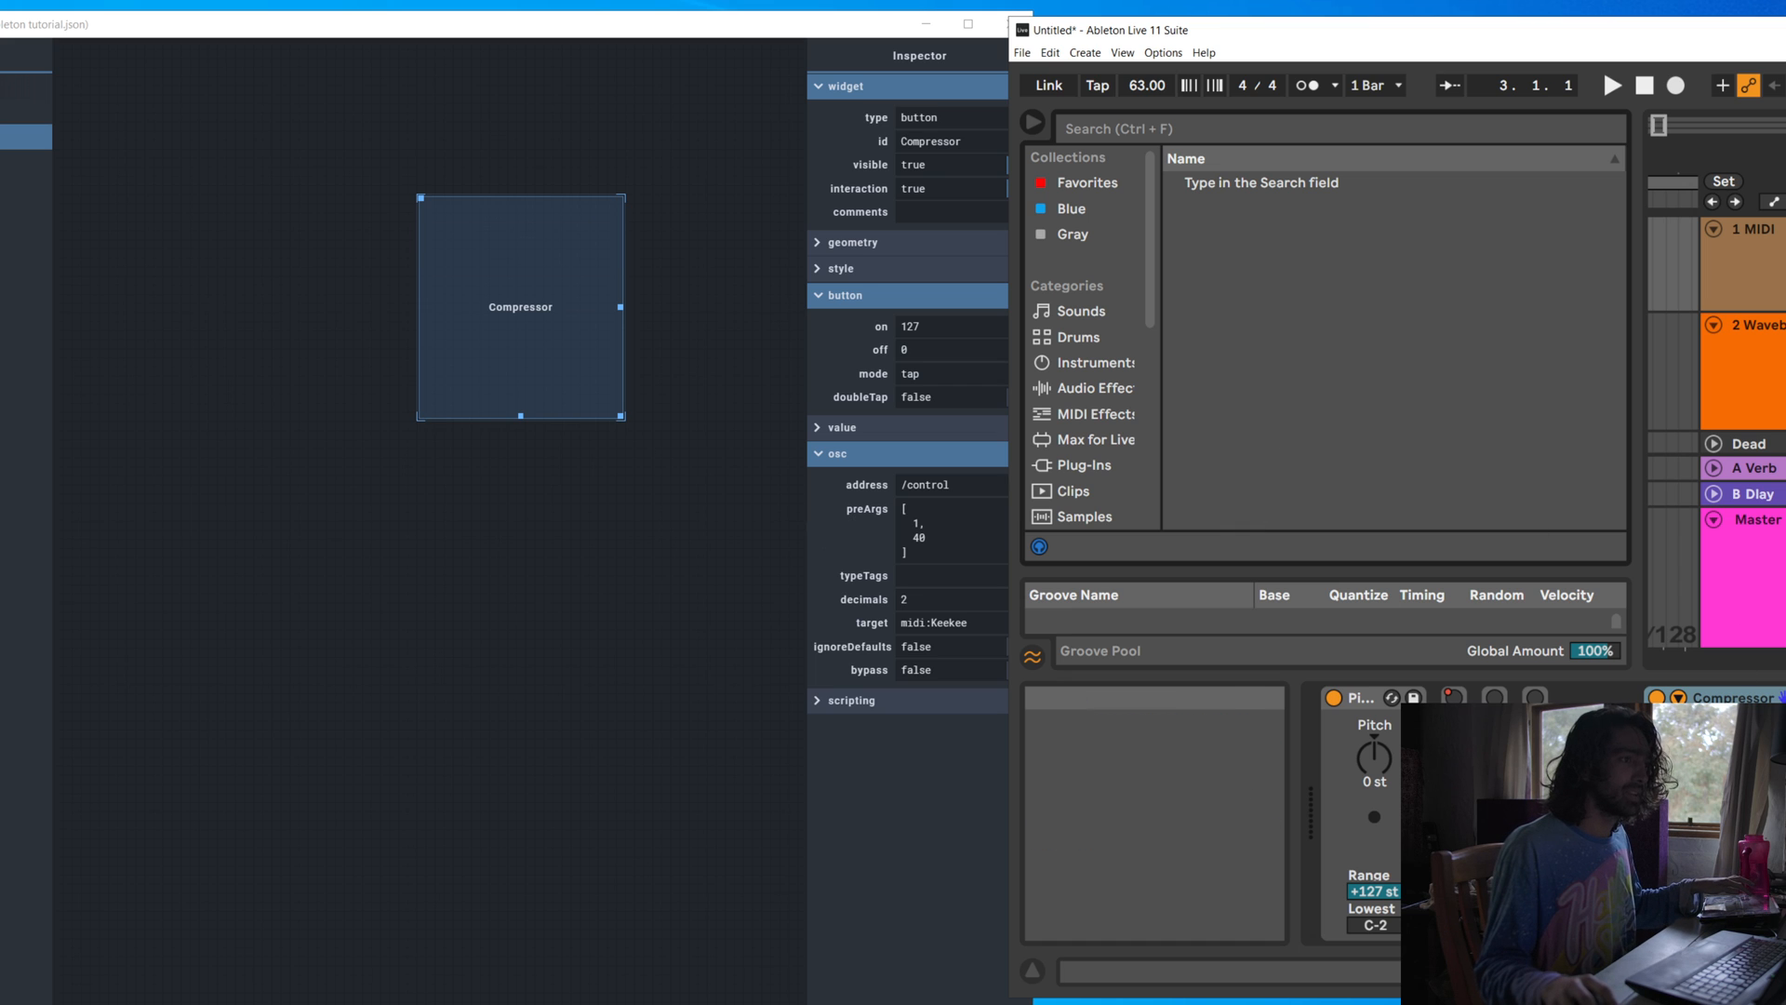
# Load another Compressor onto the 1 MIDI track through a "Compressor" search and reposition the Live window beside the Open Stage Control editor
pyautogui.hotkey('ctrl', 'f')
pyautogui.write('Compressor')
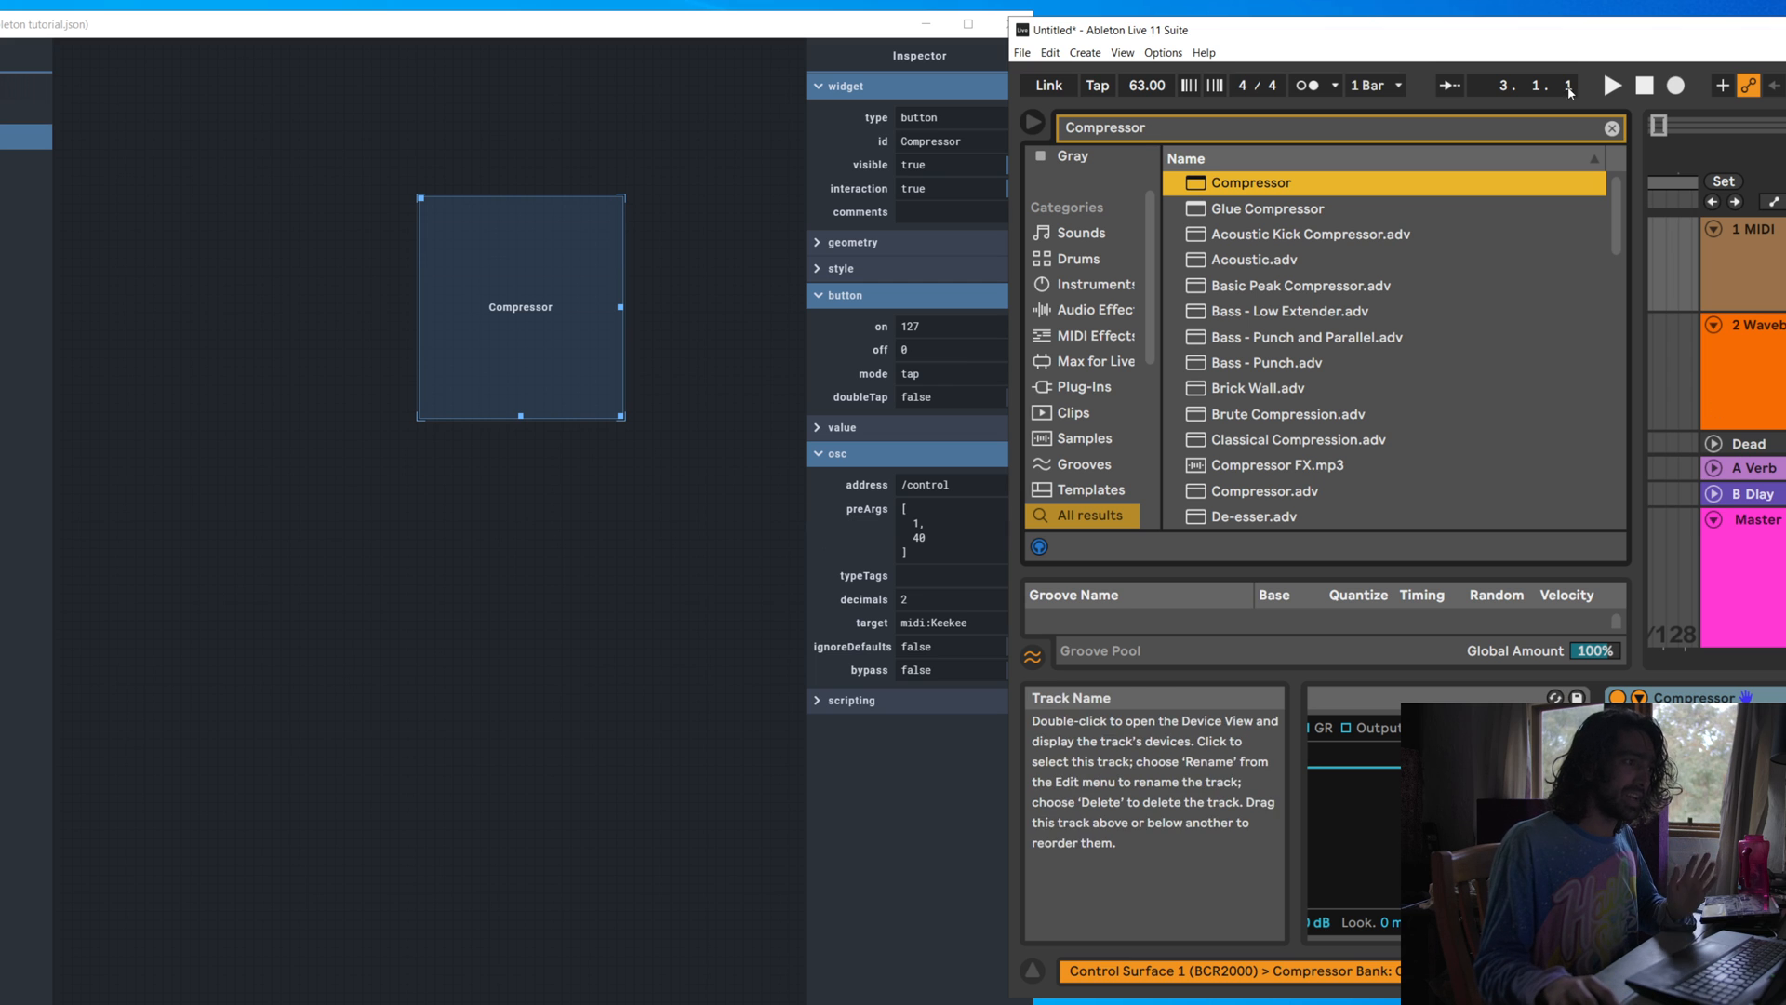
pyautogui.moveTo(1578, 33); pyautogui.dragTo(1012, 39)
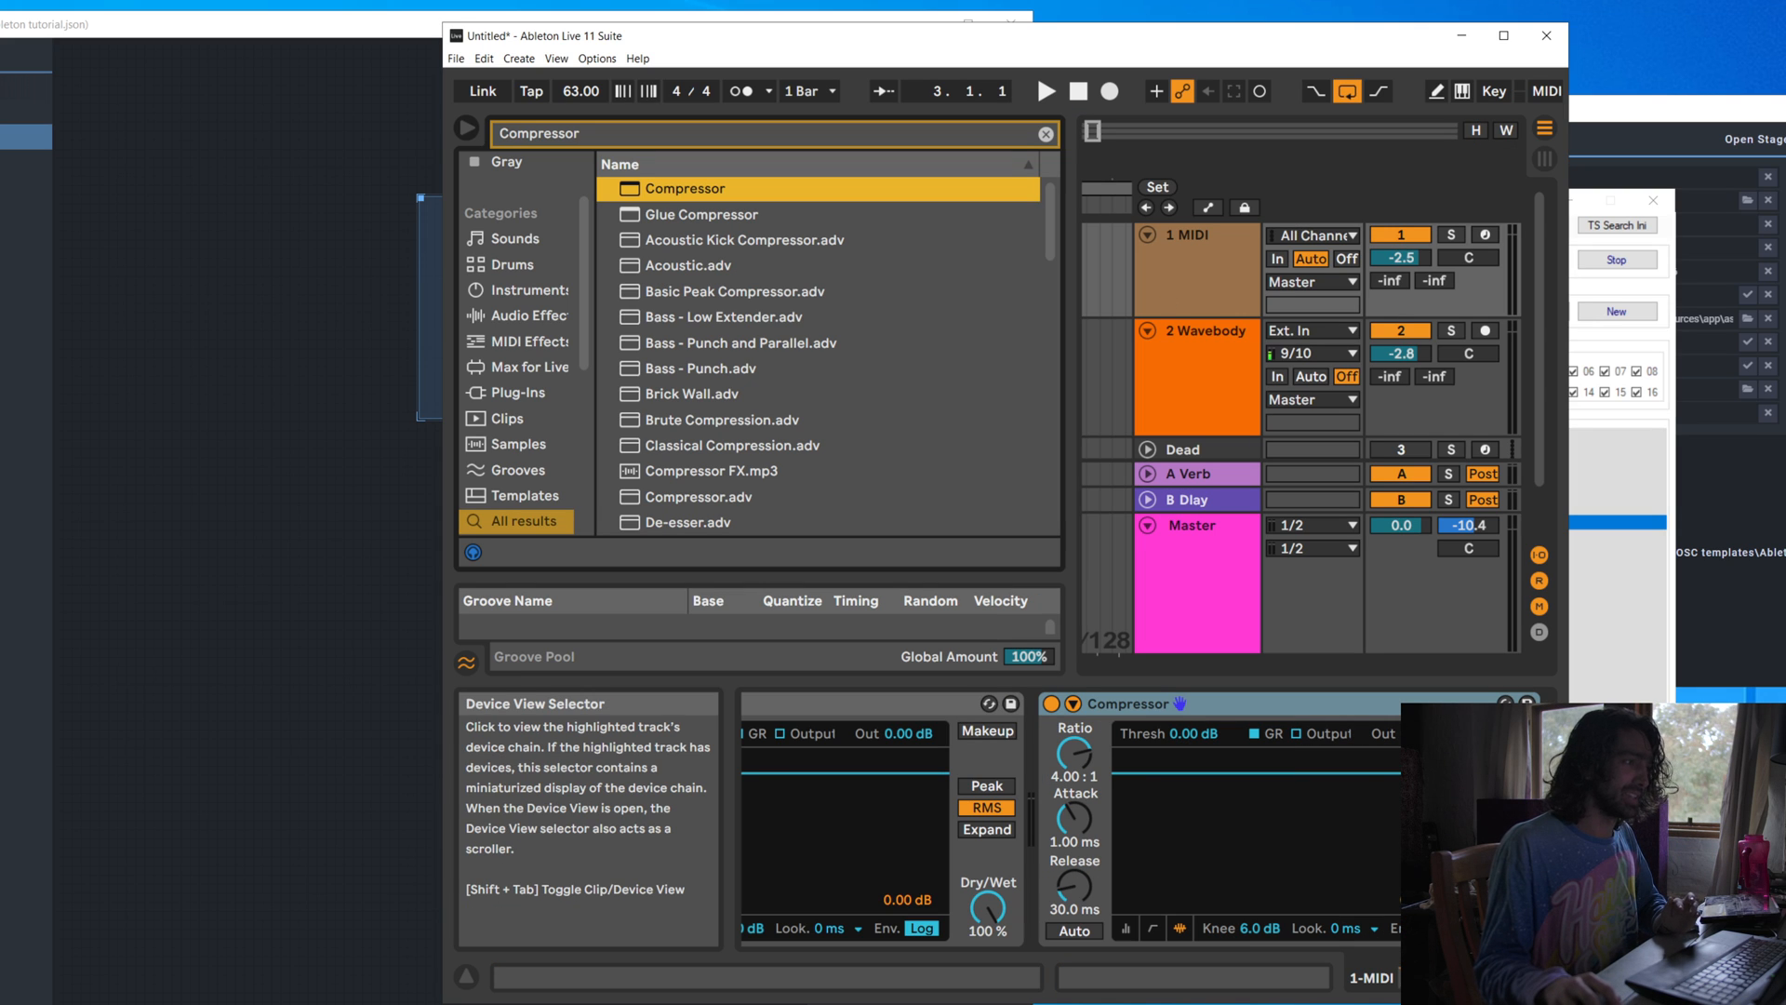
pyautogui.moveTo(1000, 43); pyautogui.dragTo(1572, 37)
pyautogui.moveTo(1374, 42); pyautogui.dragTo(1551, 74)
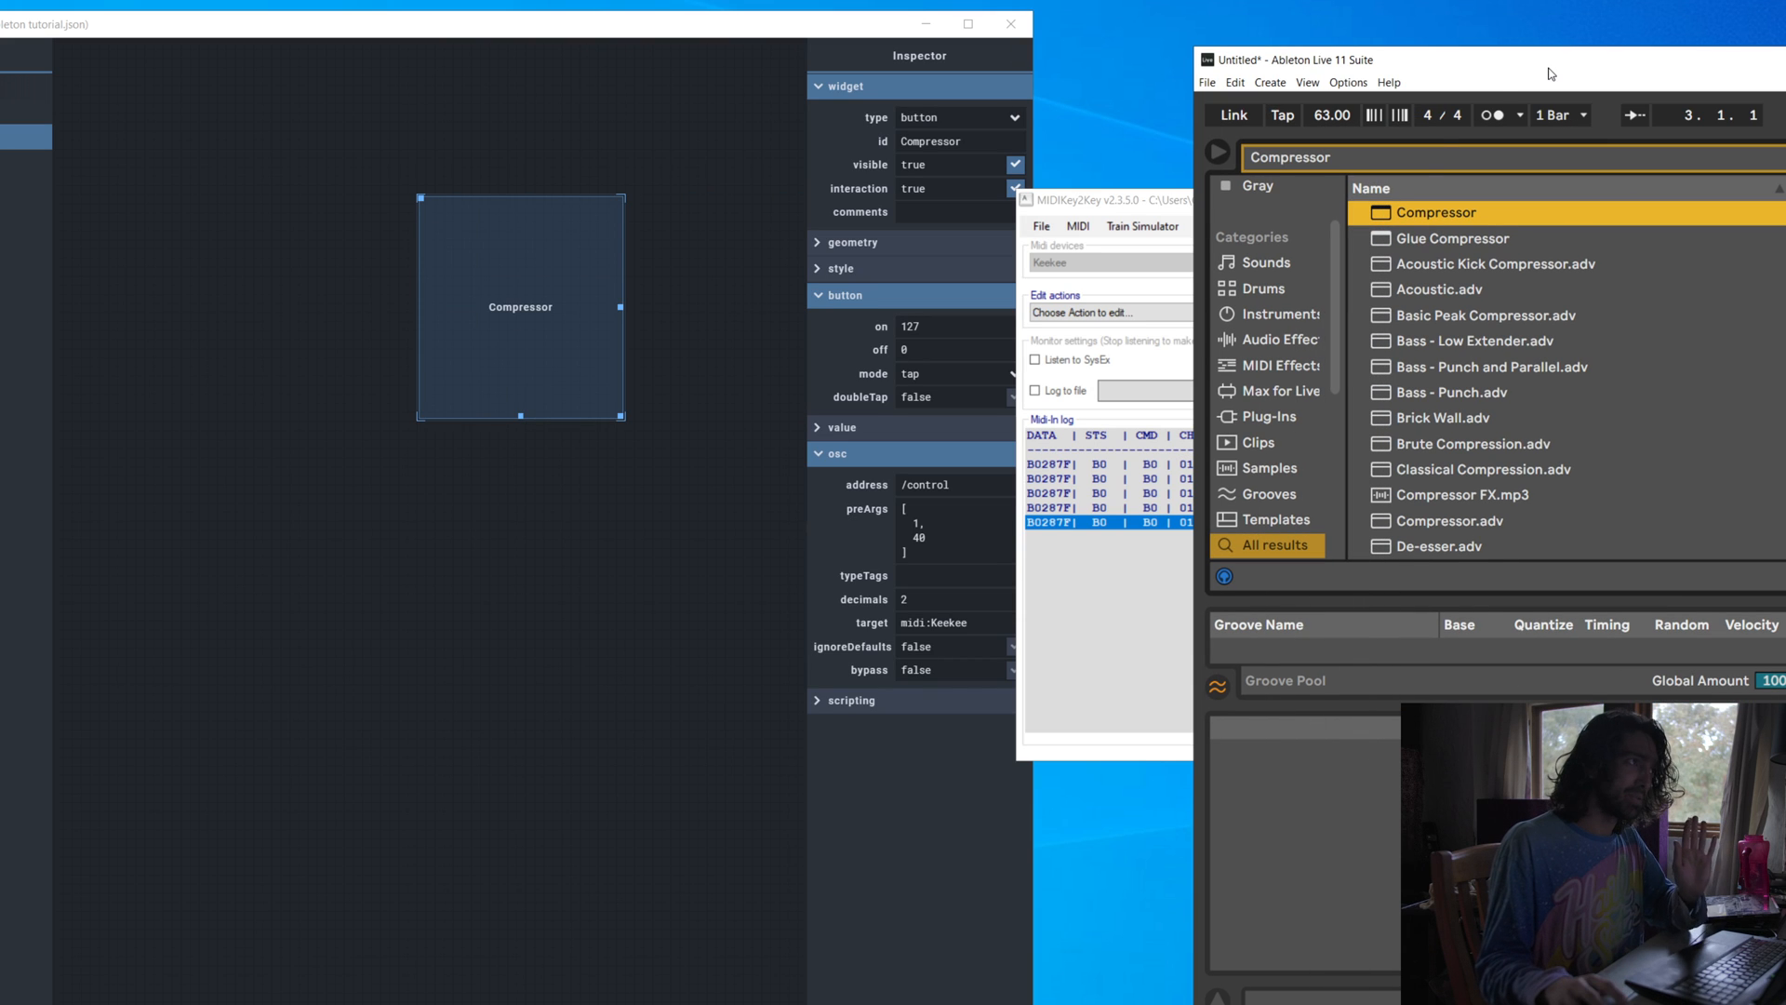
pyautogui.moveTo(1373, 62); pyautogui.dragTo(1141, 44)
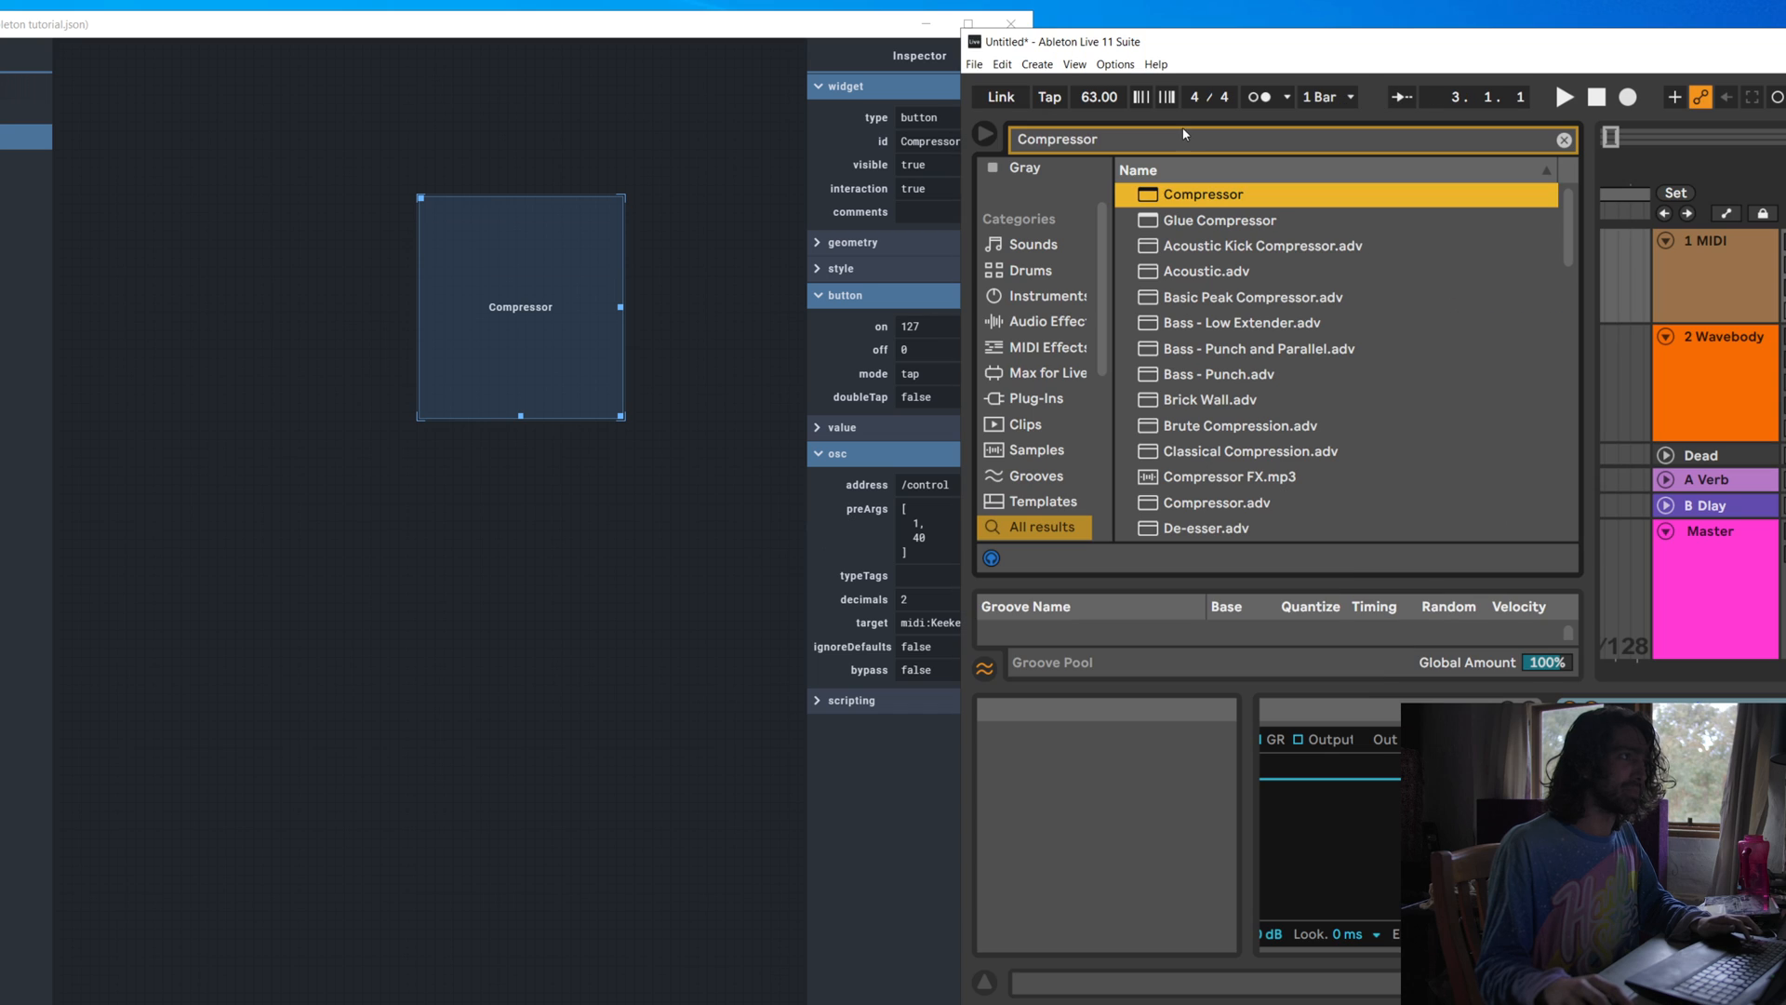
# Search the Live browser for "1176" and for "granulator" to compare the devices each search offers
pyautogui.moveTo(1177, 138); pyautogui.dragTo(976, 107)
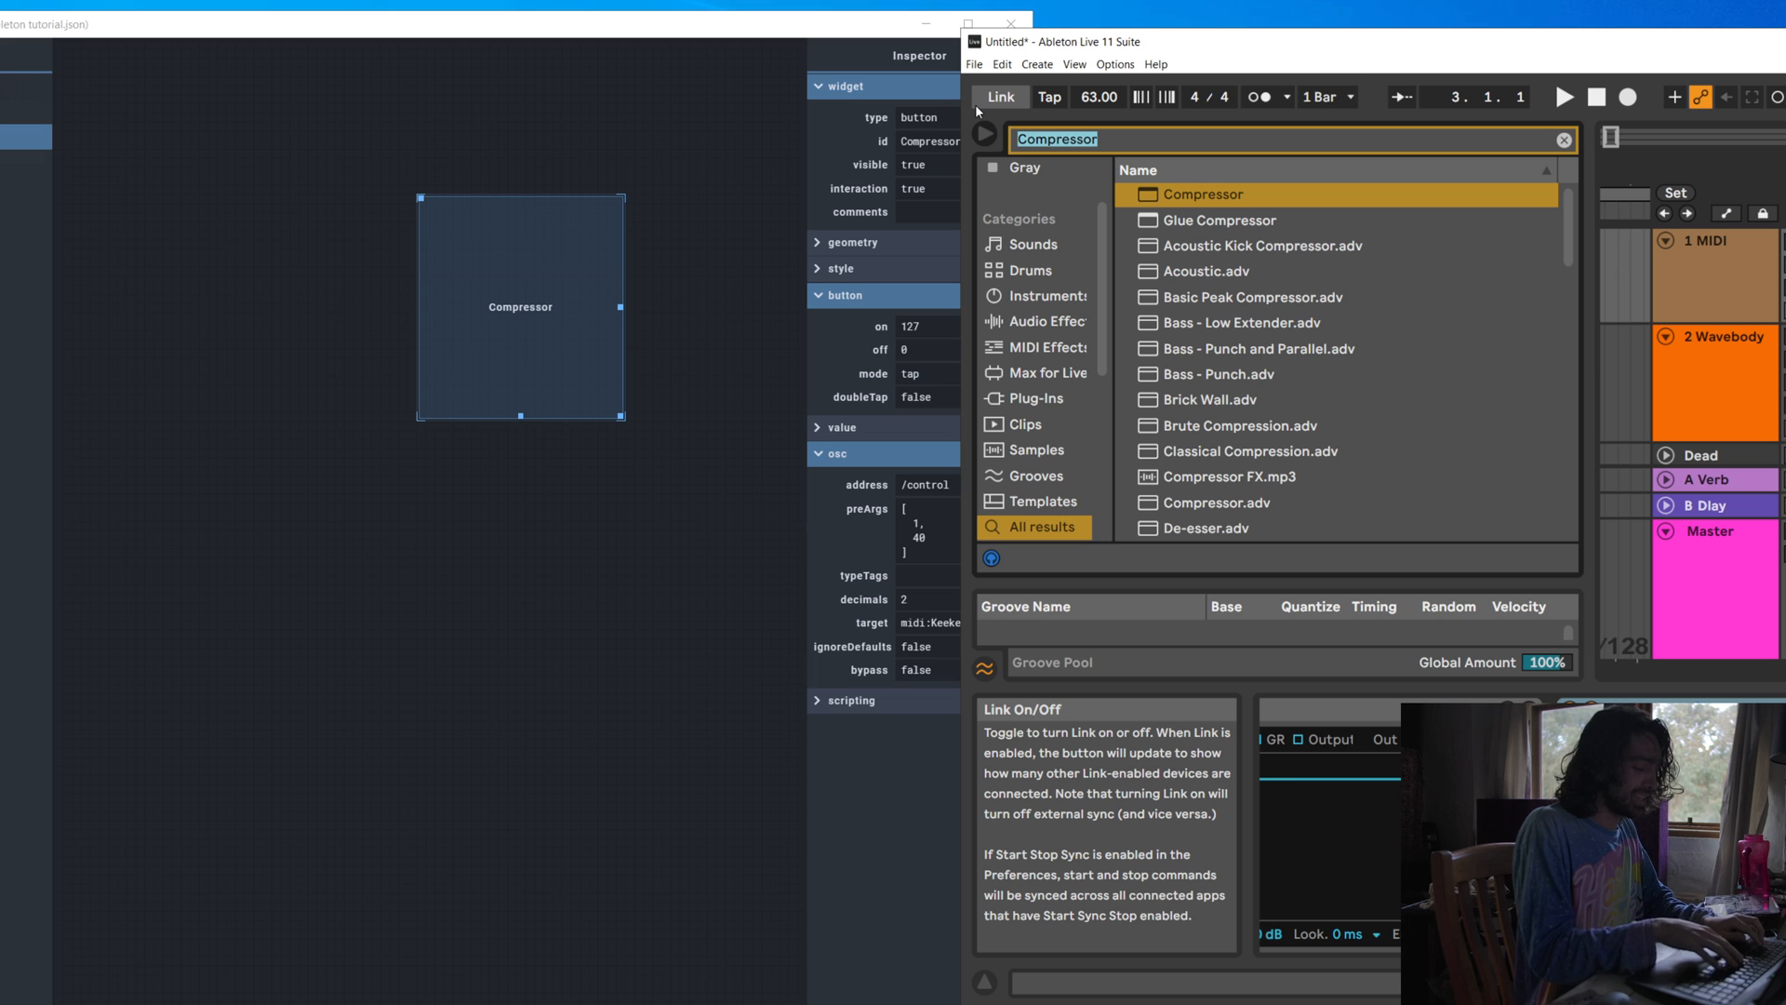
pyautogui.write('1176')
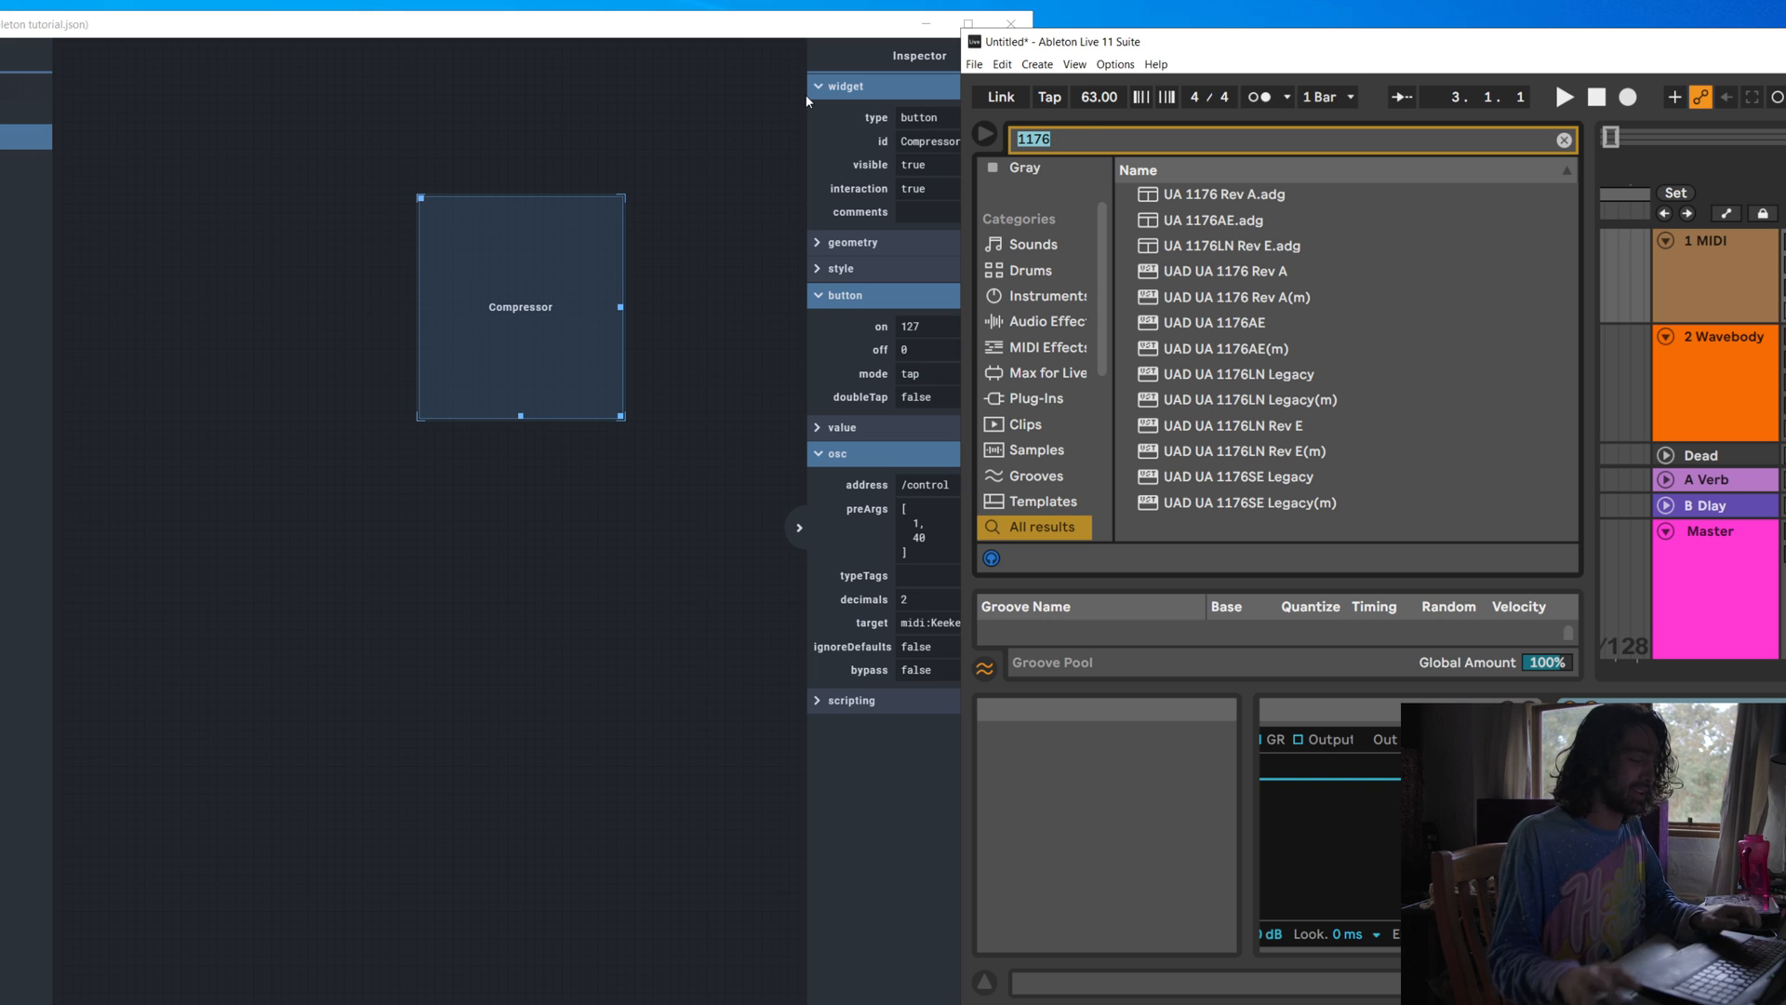
pyautogui.hotkey('ctrl', 'a')
pyautogui.write('gran')
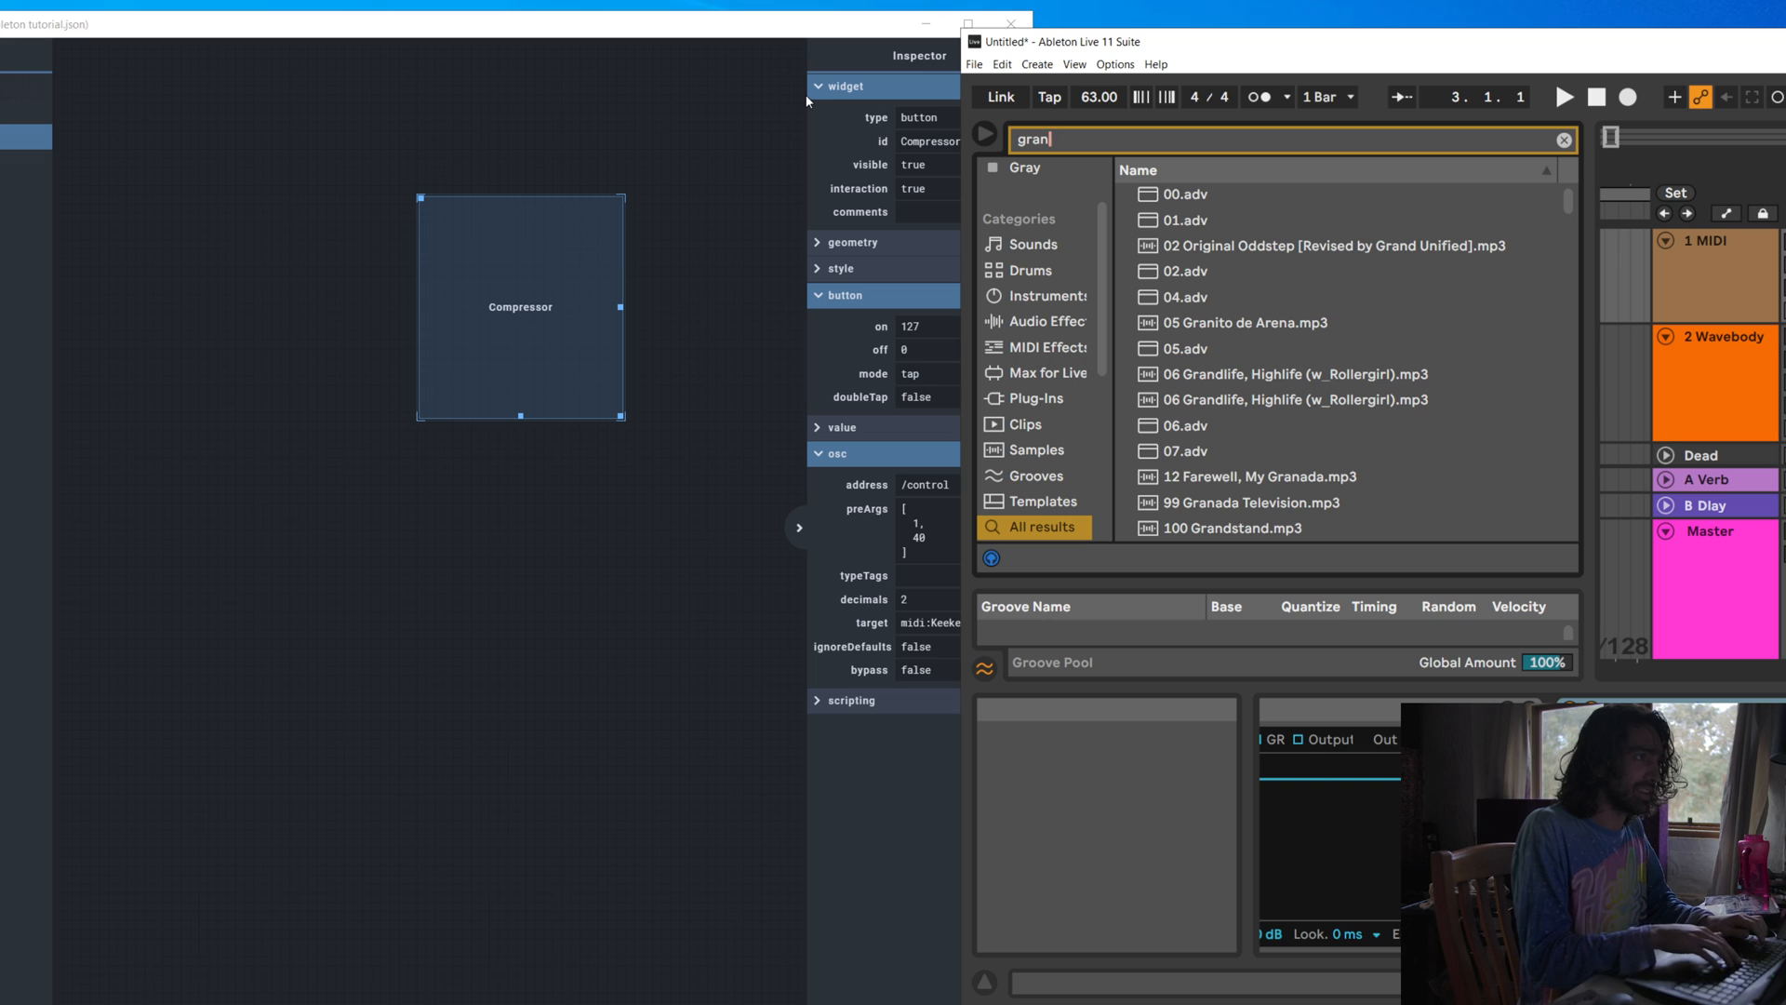
pyautogui.write('ulat')
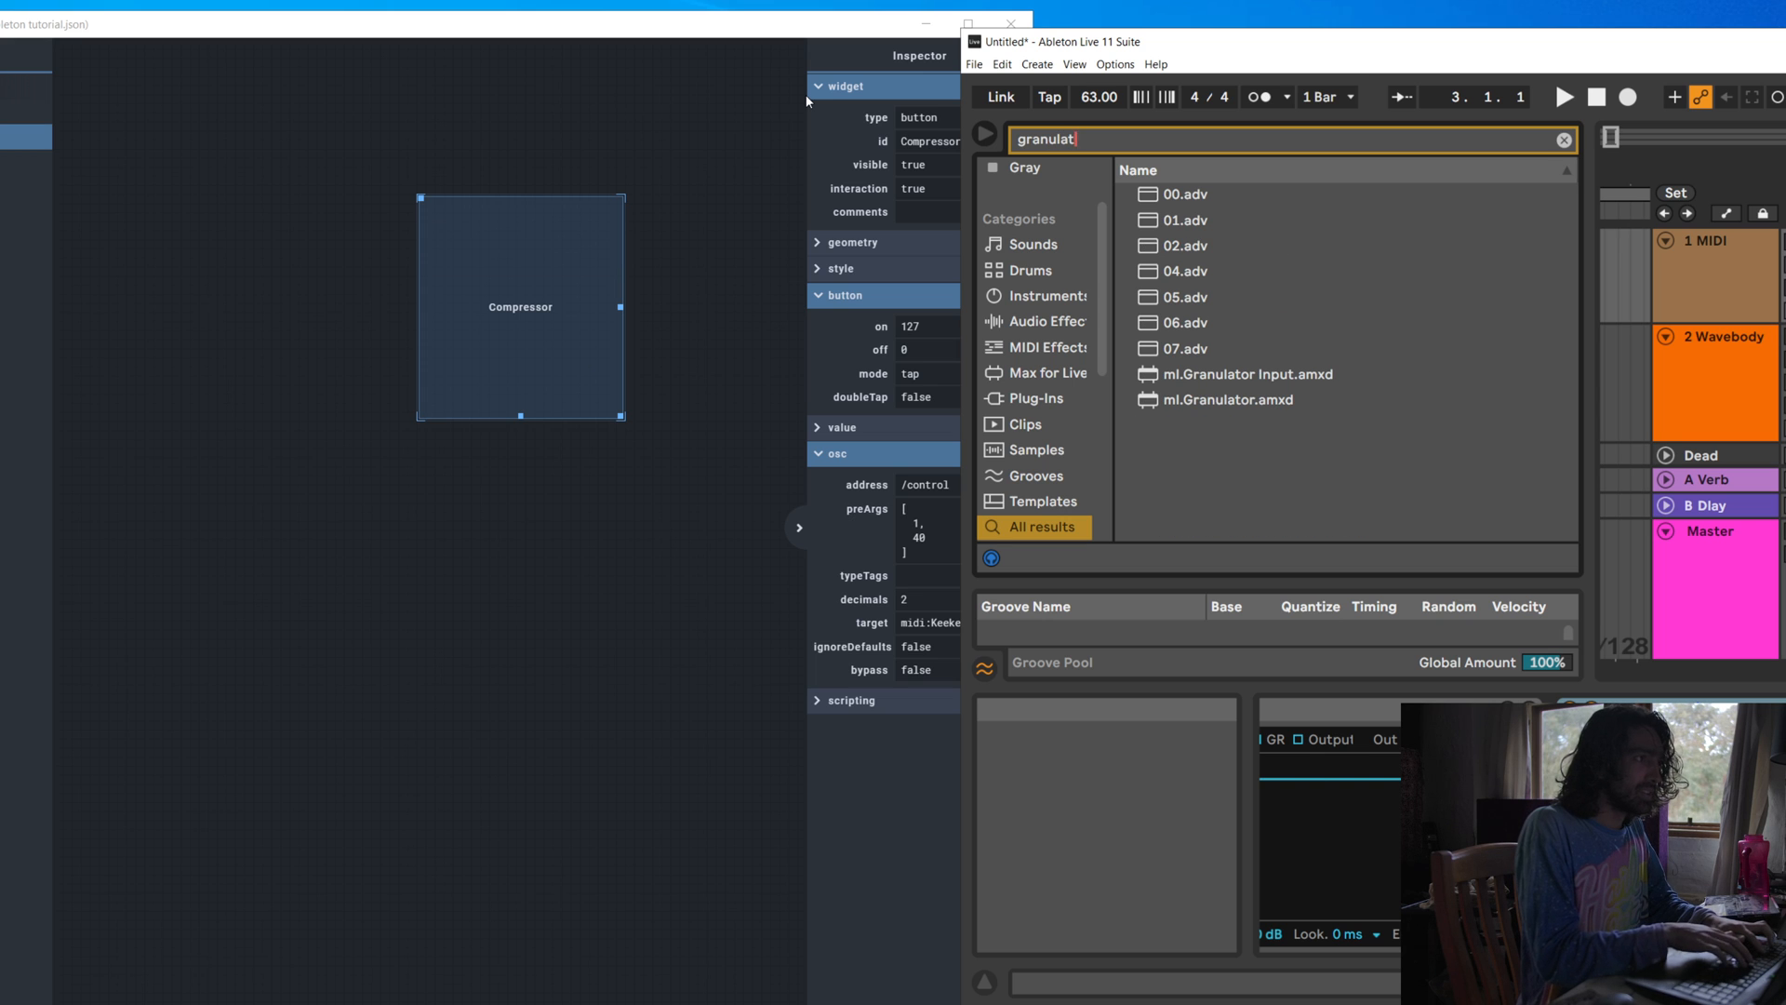
pyautogui.write('or')
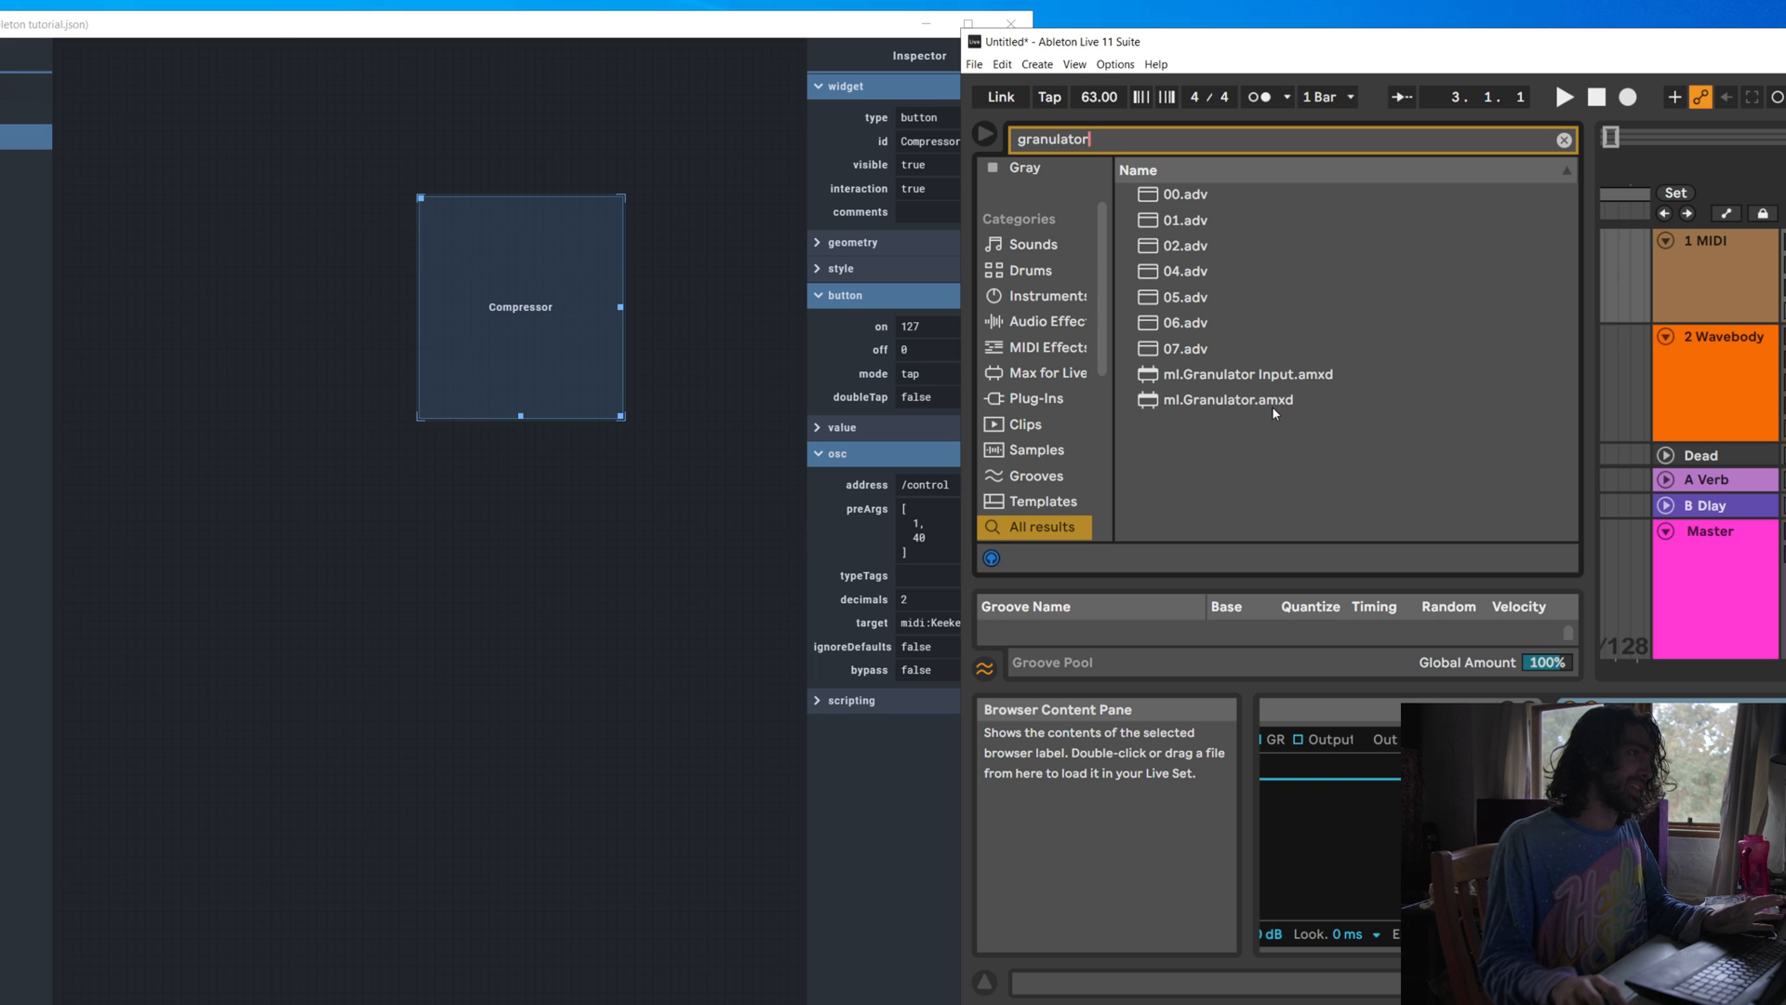
pyautogui.press('Down')
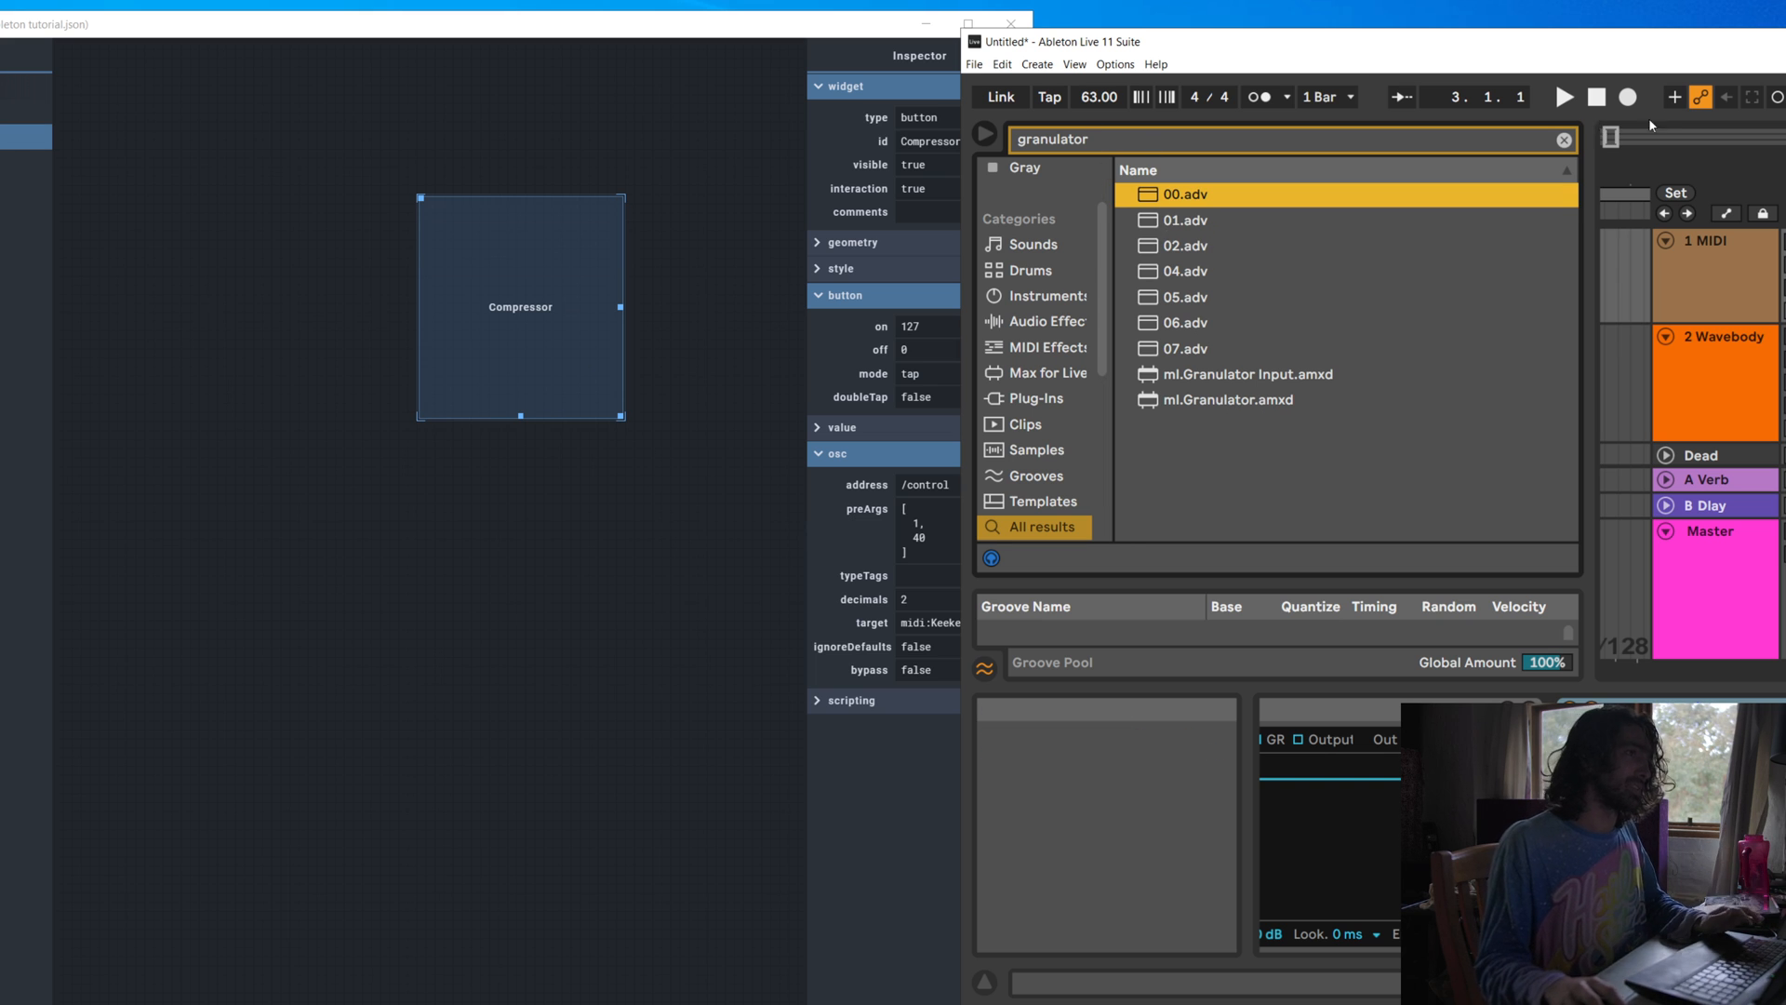
pyautogui.click(1407, 139)
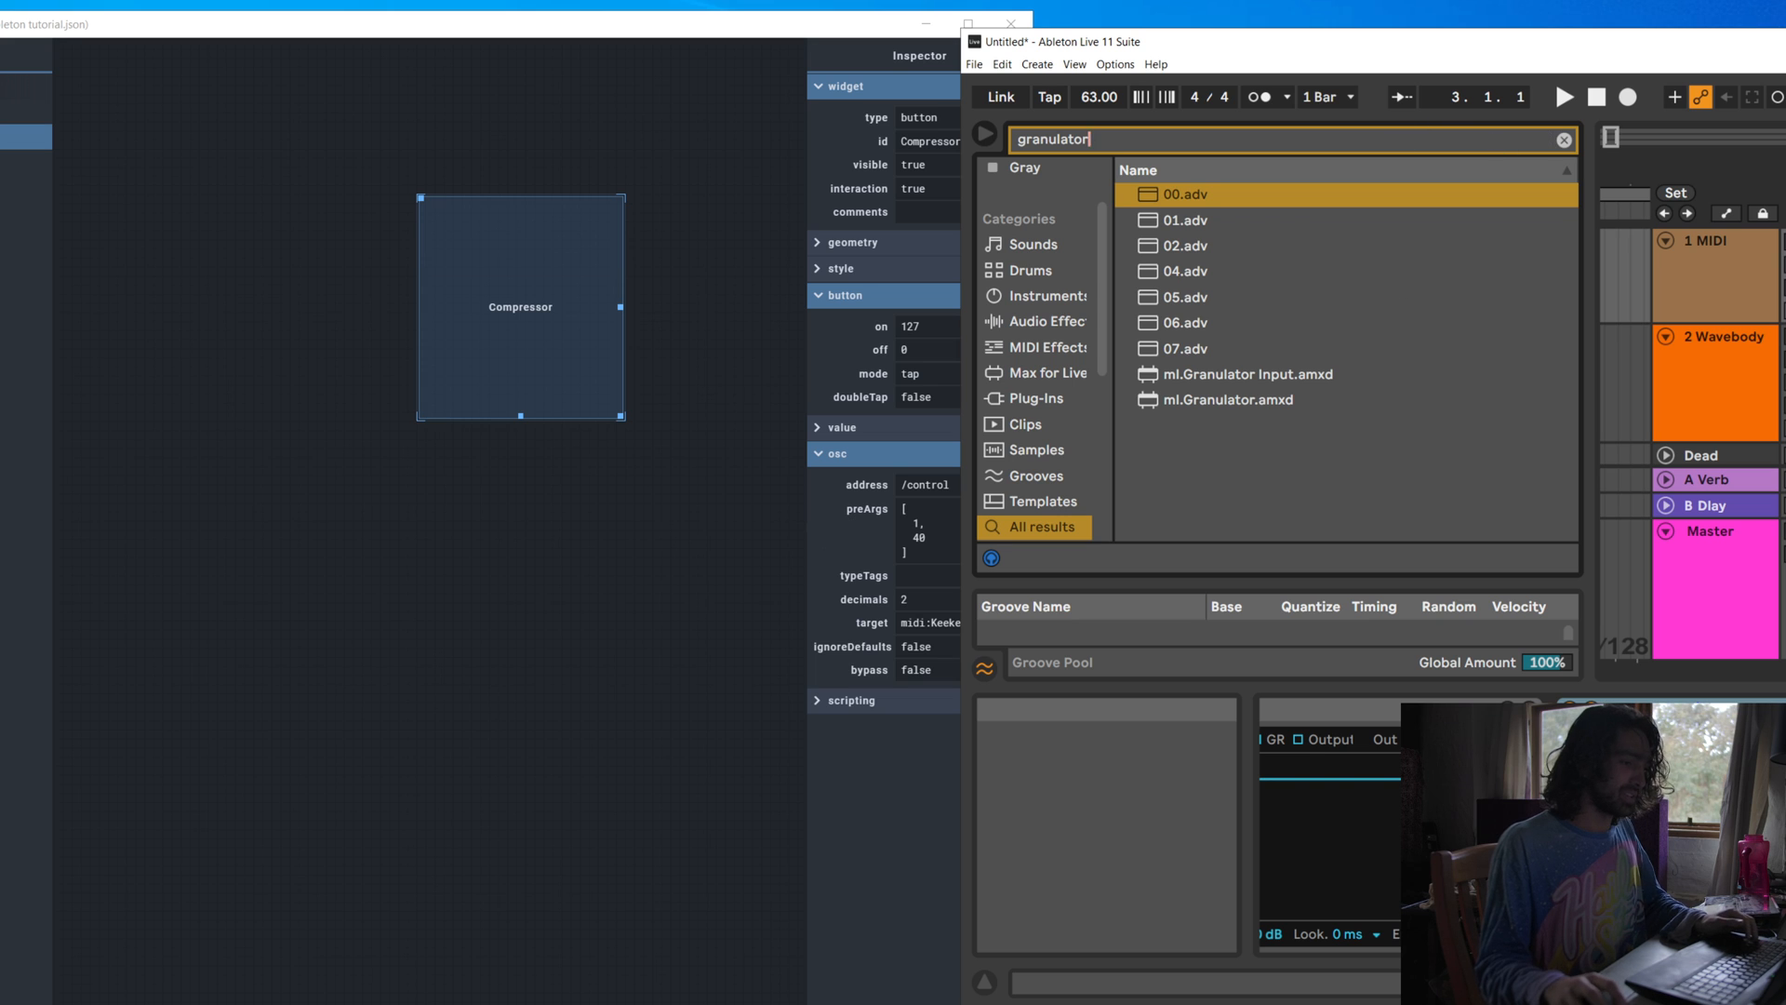
# In Open Stage Control, paste a copy of the Compressor button below the original and set its id to Granulator
pyautogui.click(695, 660)
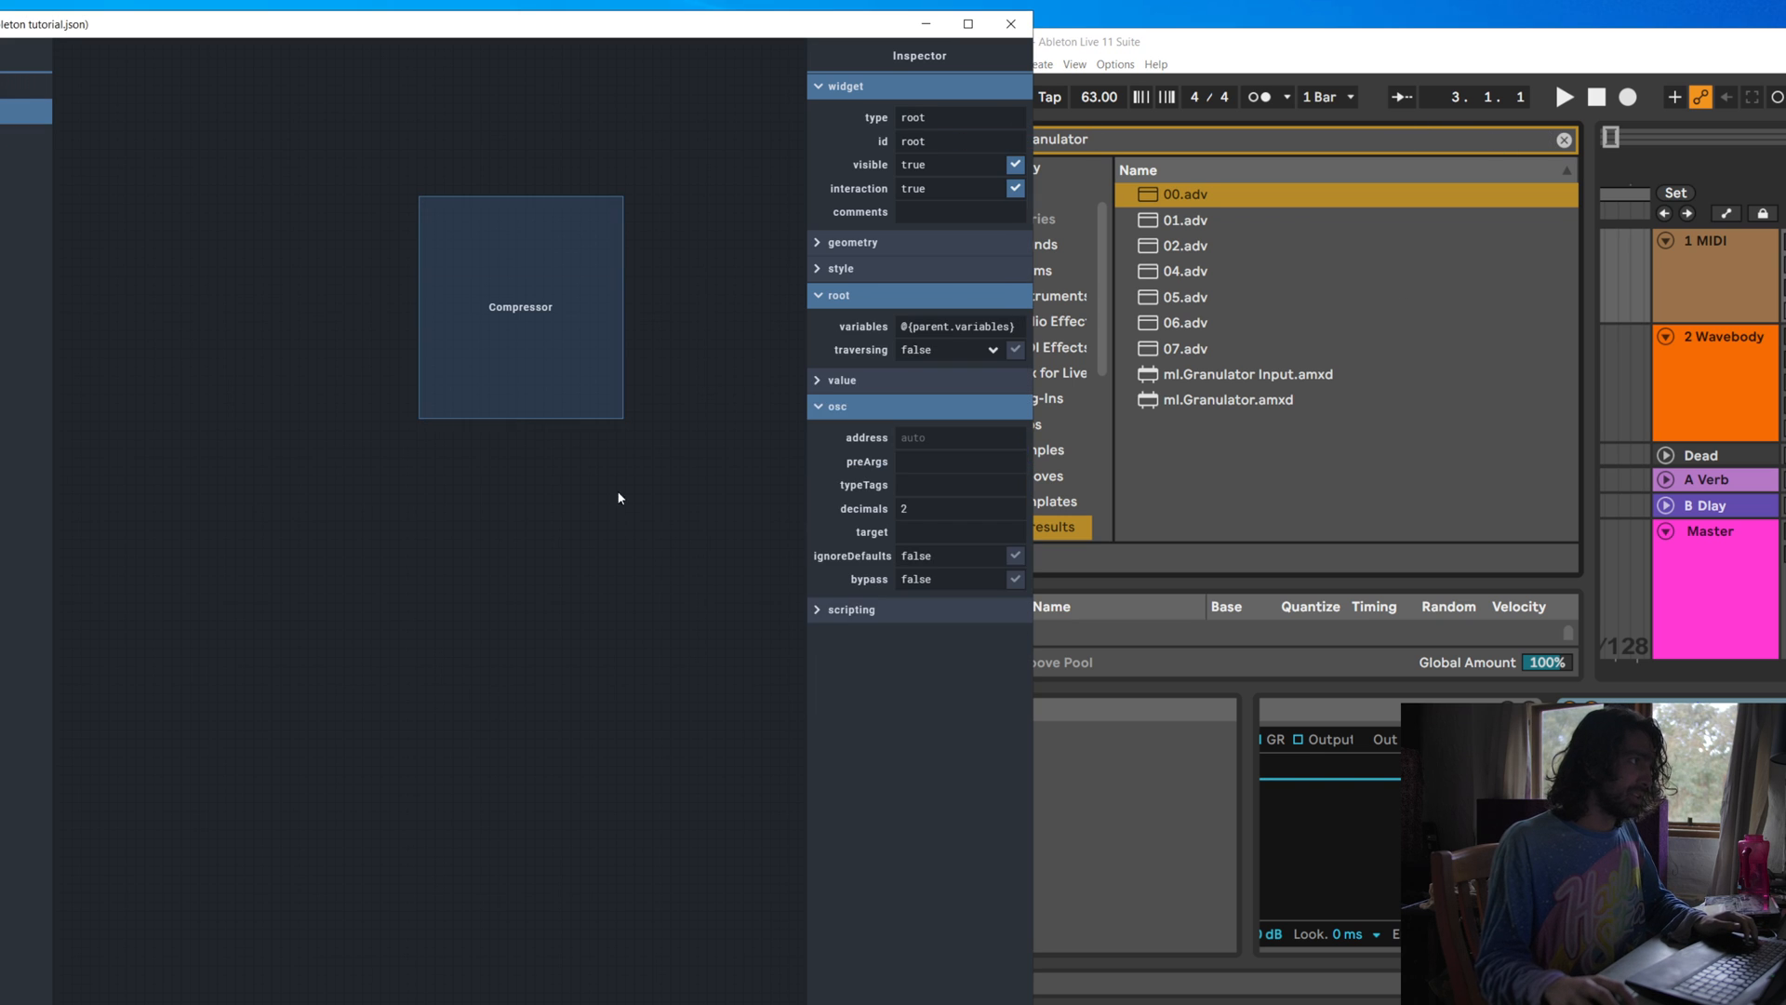
pyautogui.hotkey('ctrl', 'v')
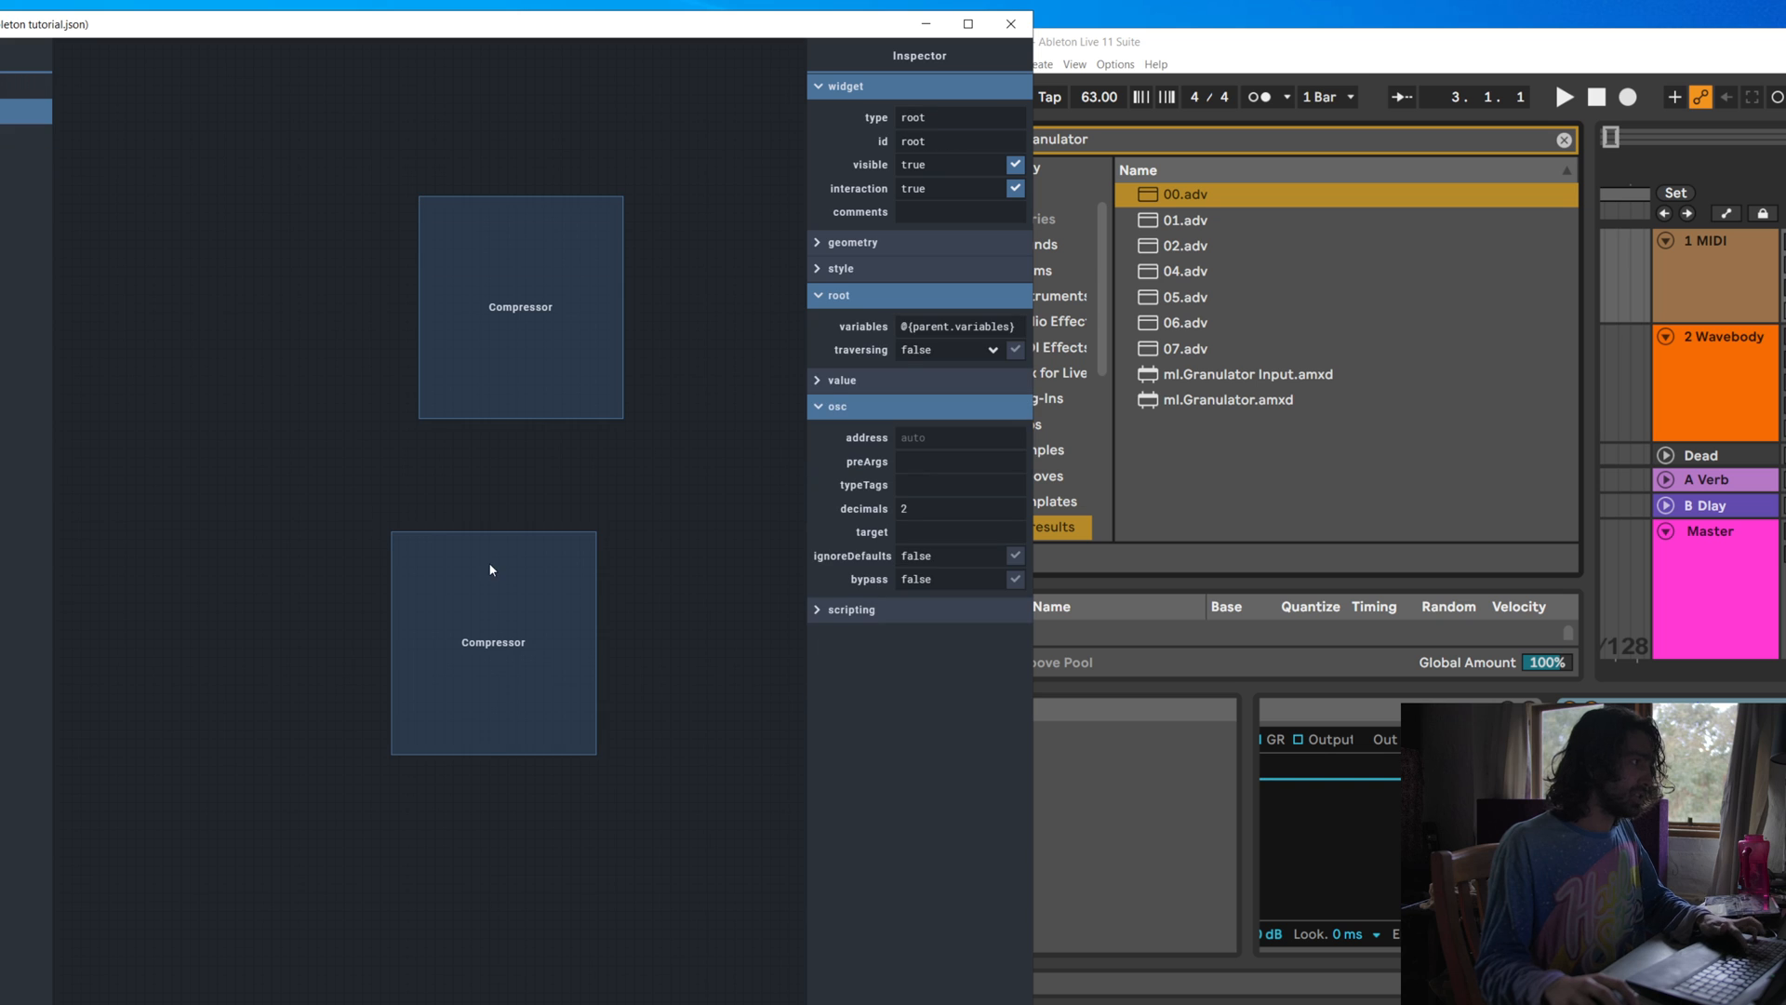
pyautogui.moveTo(389, 542); pyautogui.dragTo(376, 497)
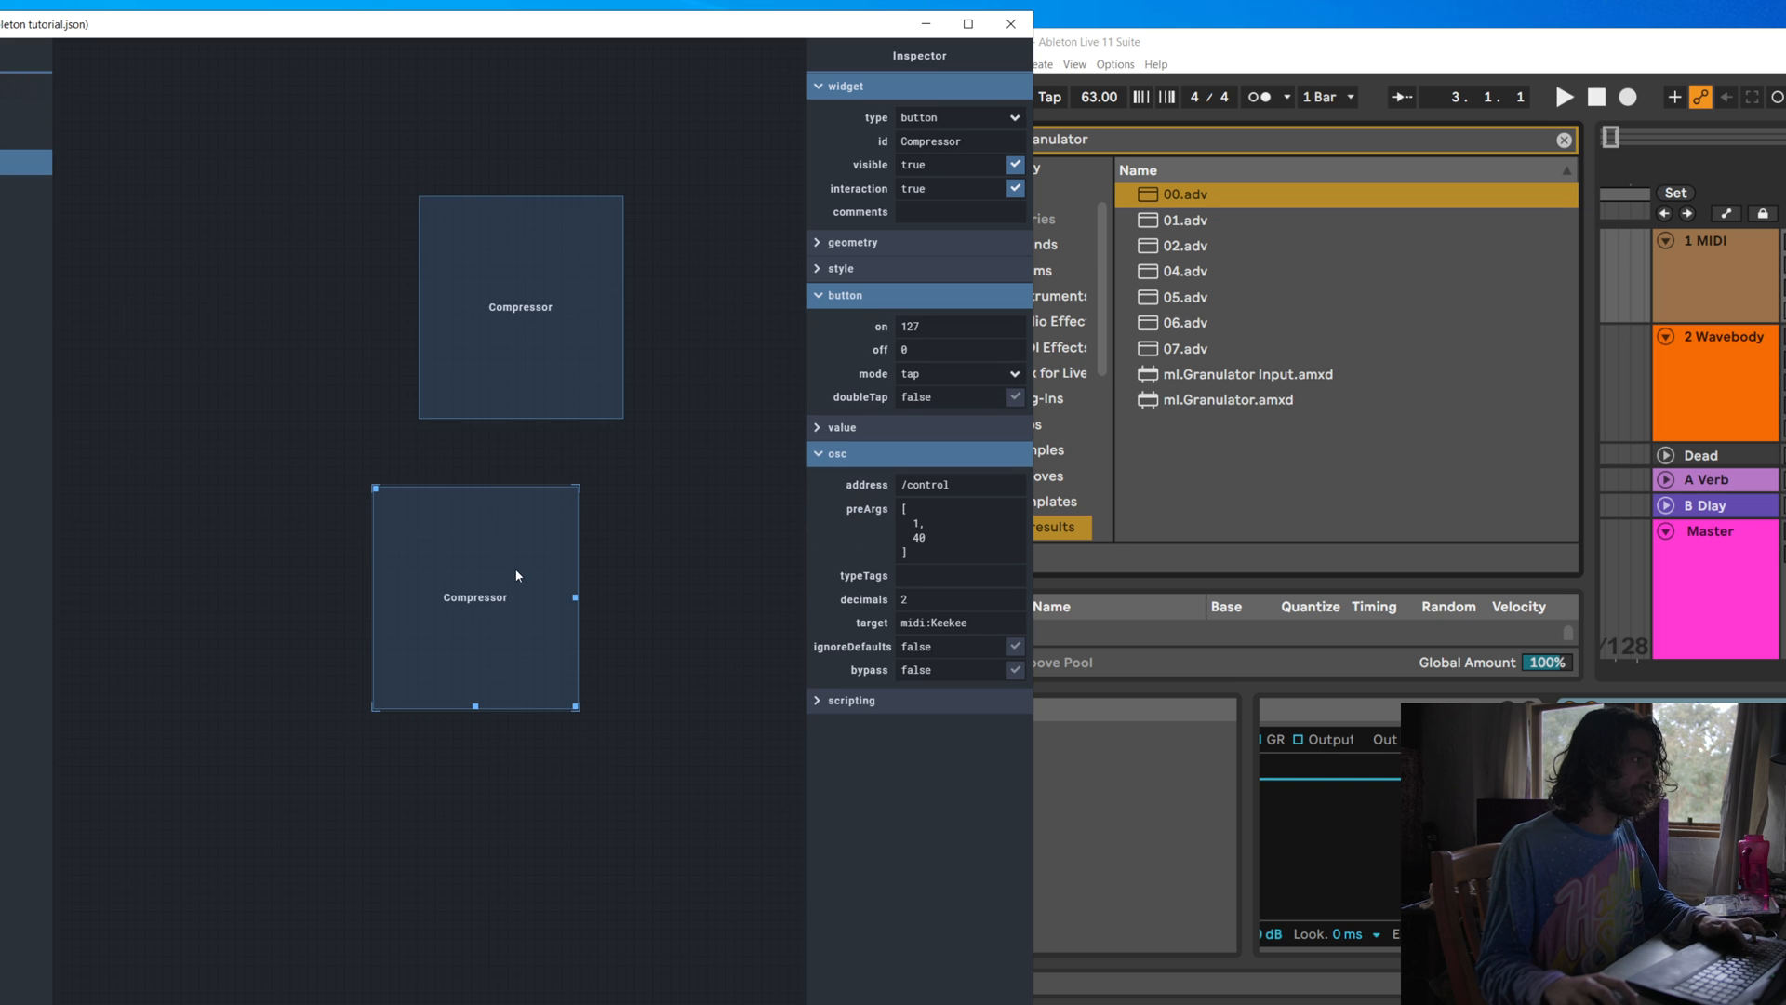
pyautogui.doubleClick(977, 142)
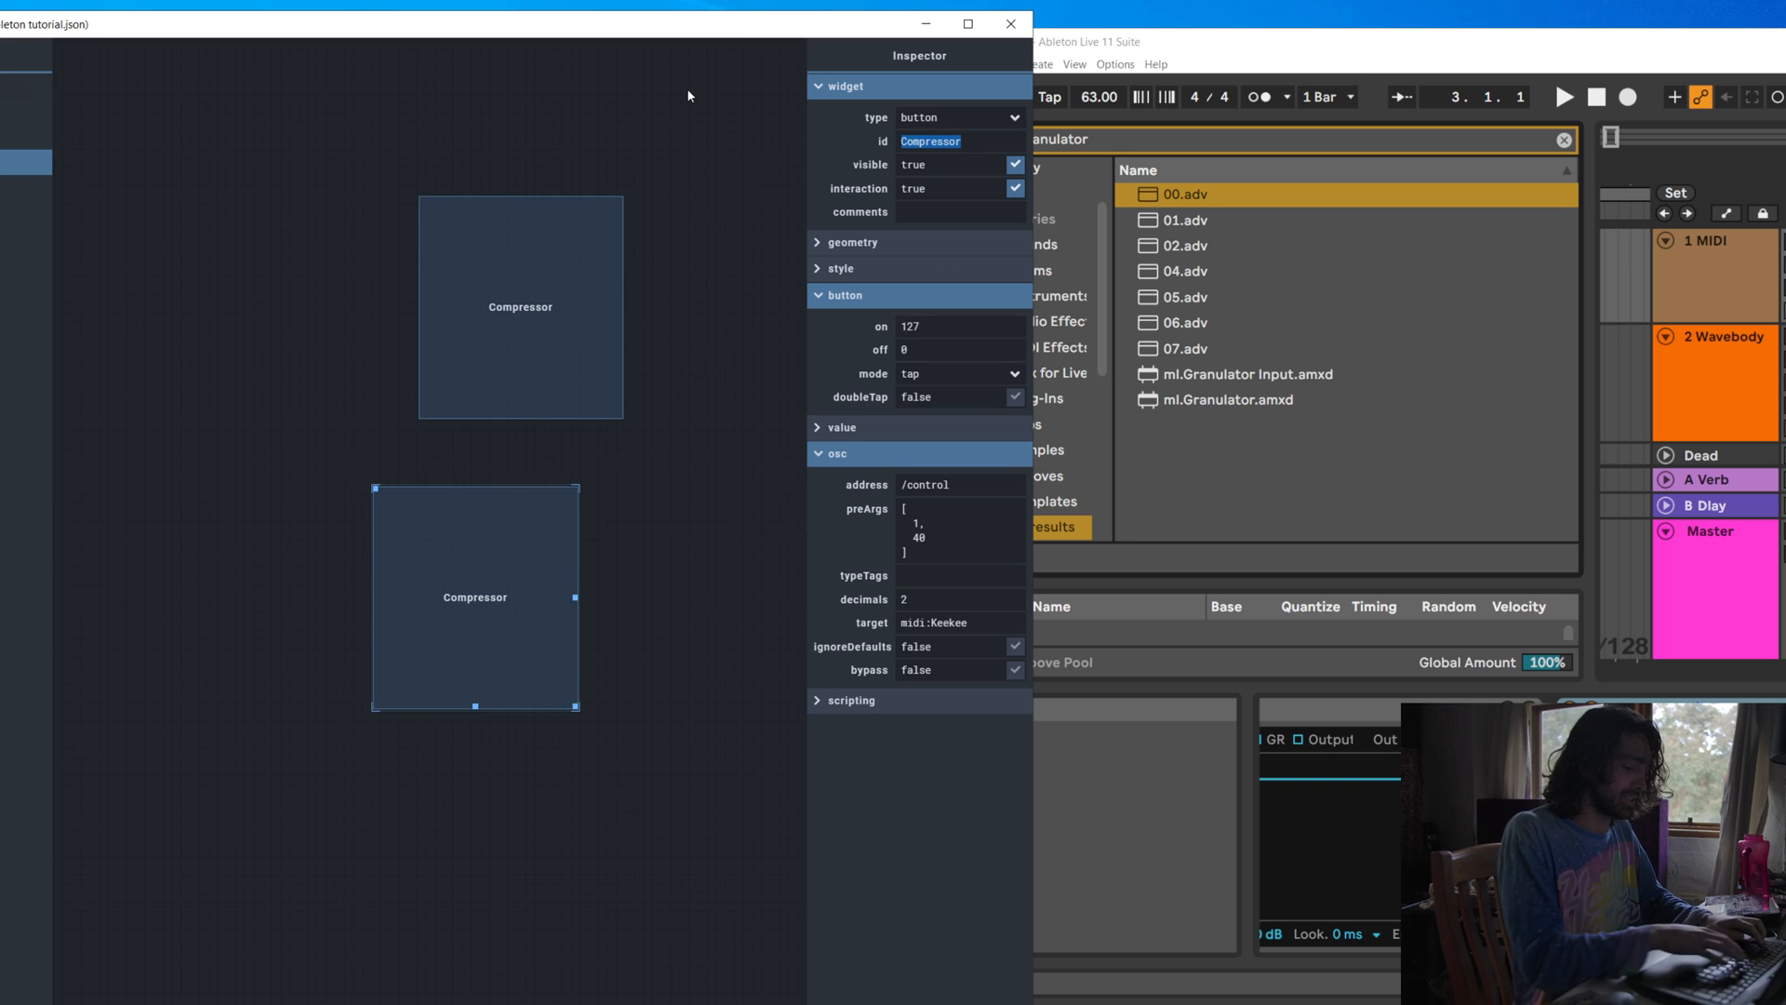
pyautogui.write('Granulator')
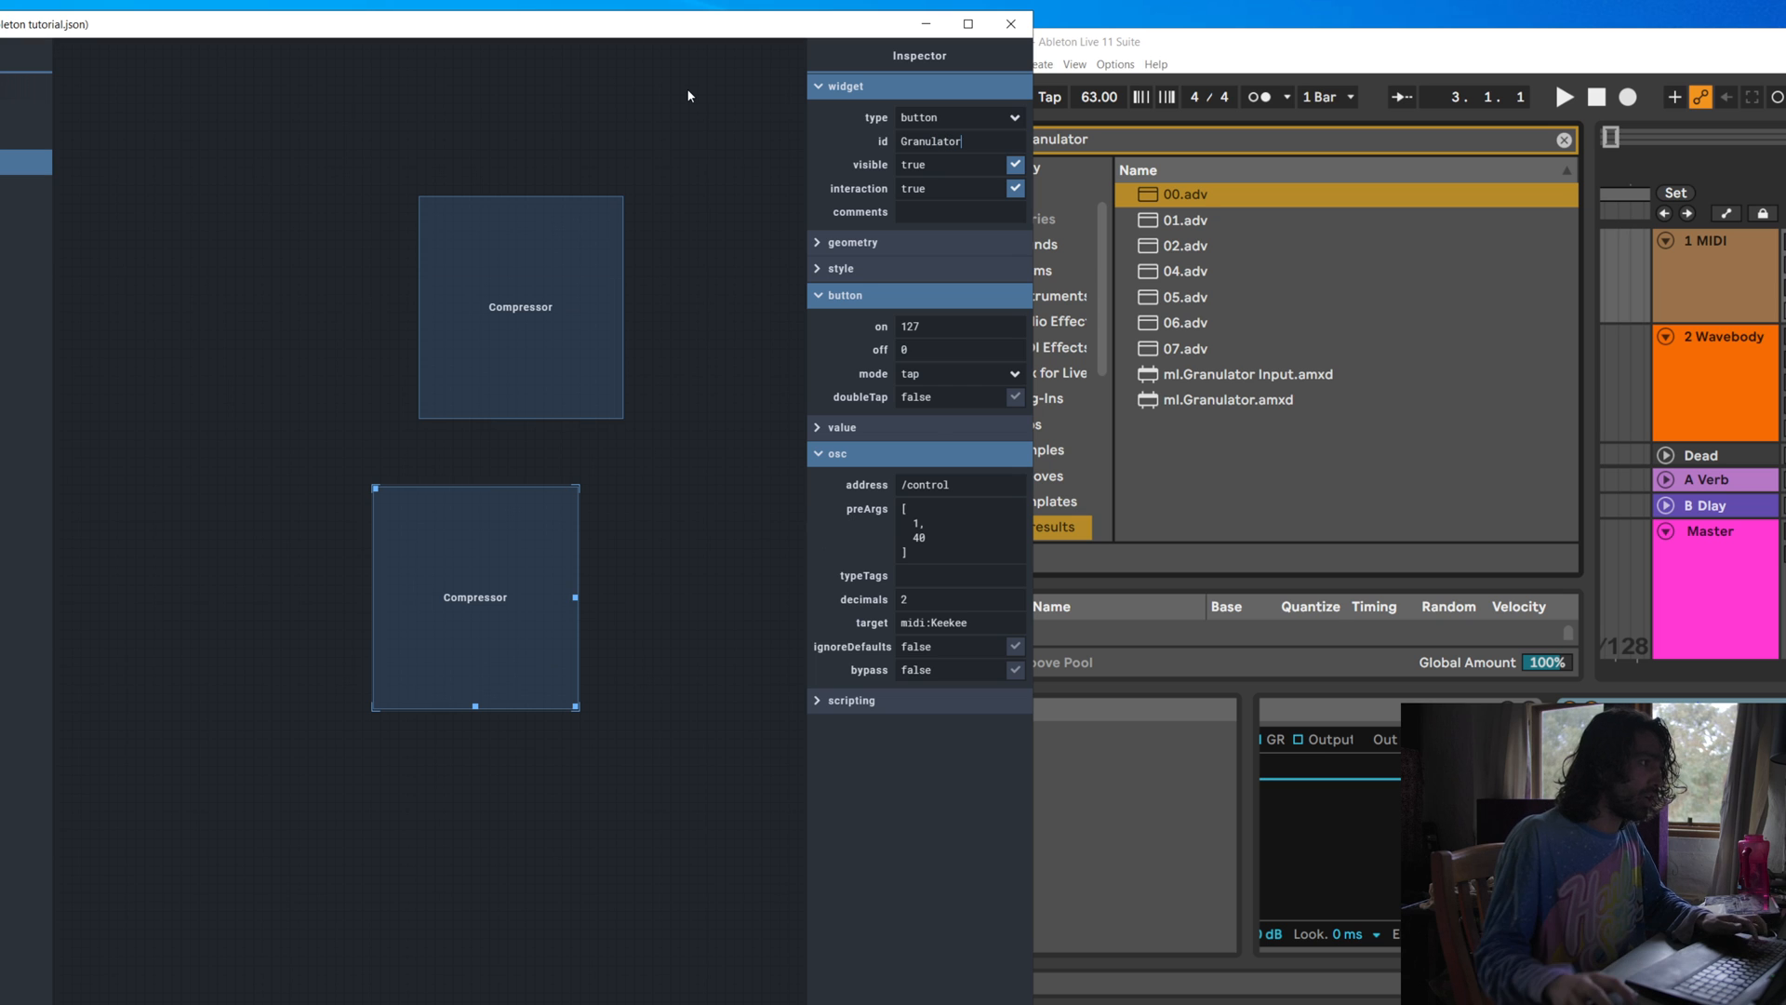
# Set the second preArgs value of the Granulator button to 41
pyautogui.click(924, 537)
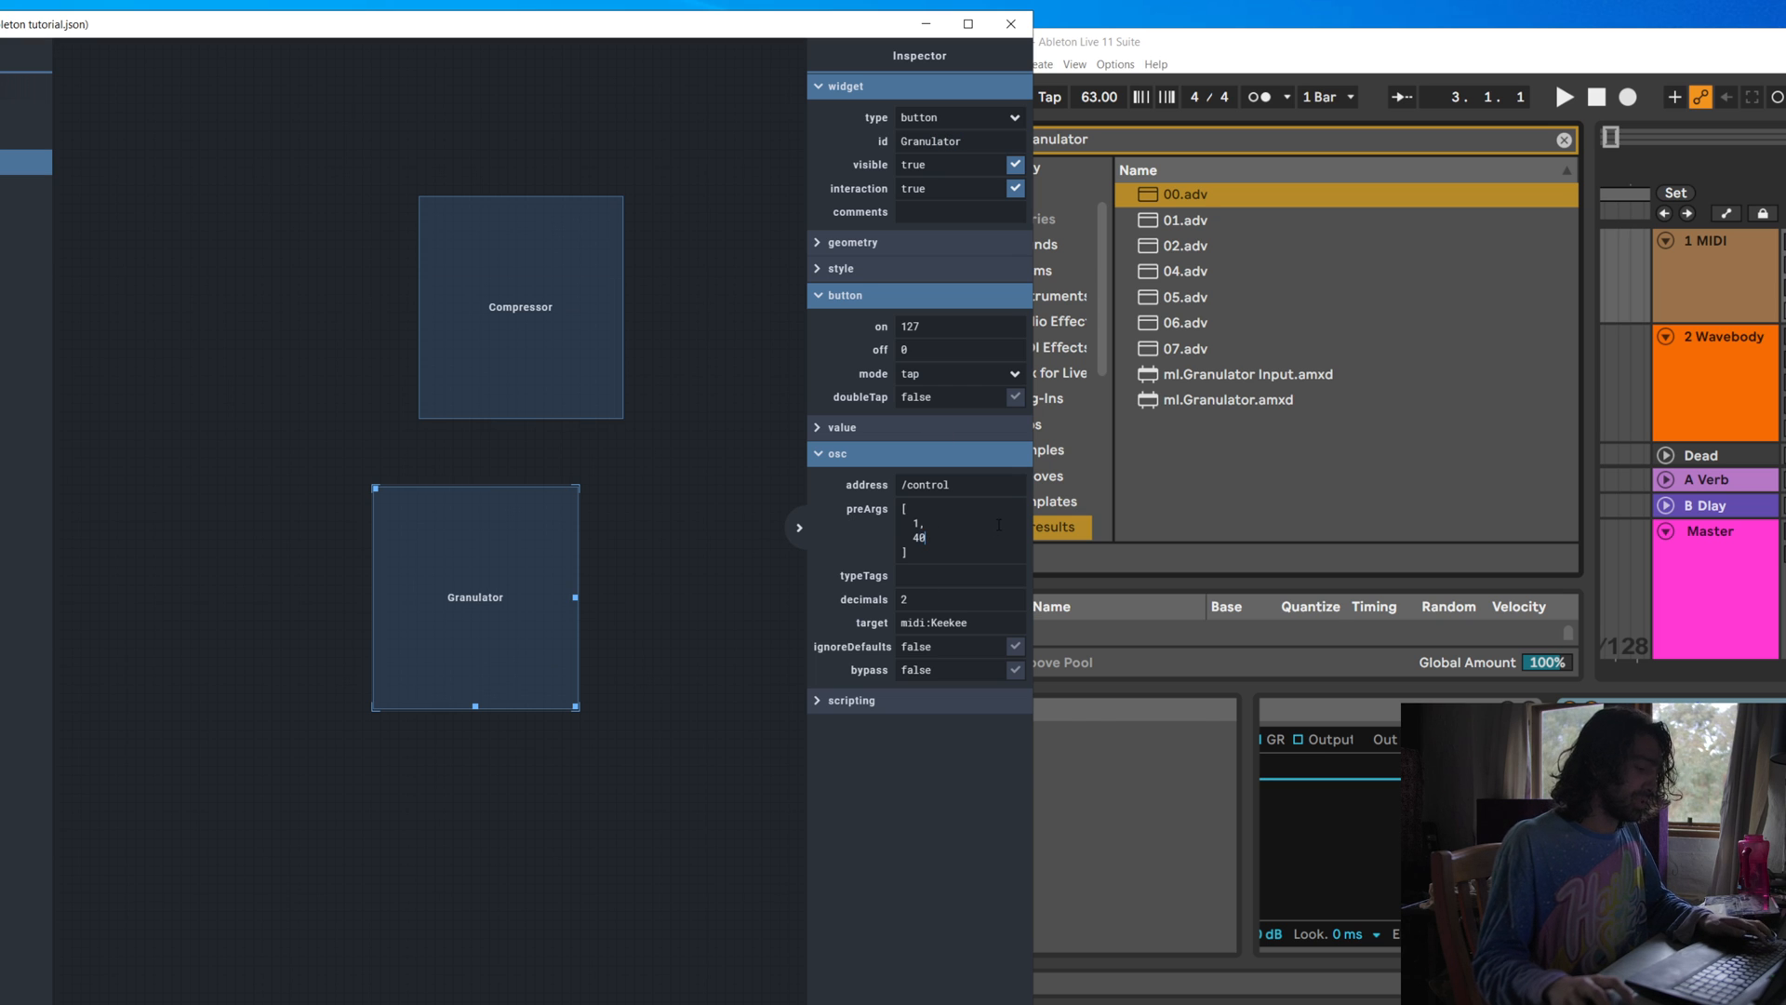
pyautogui.press('BackSpace')
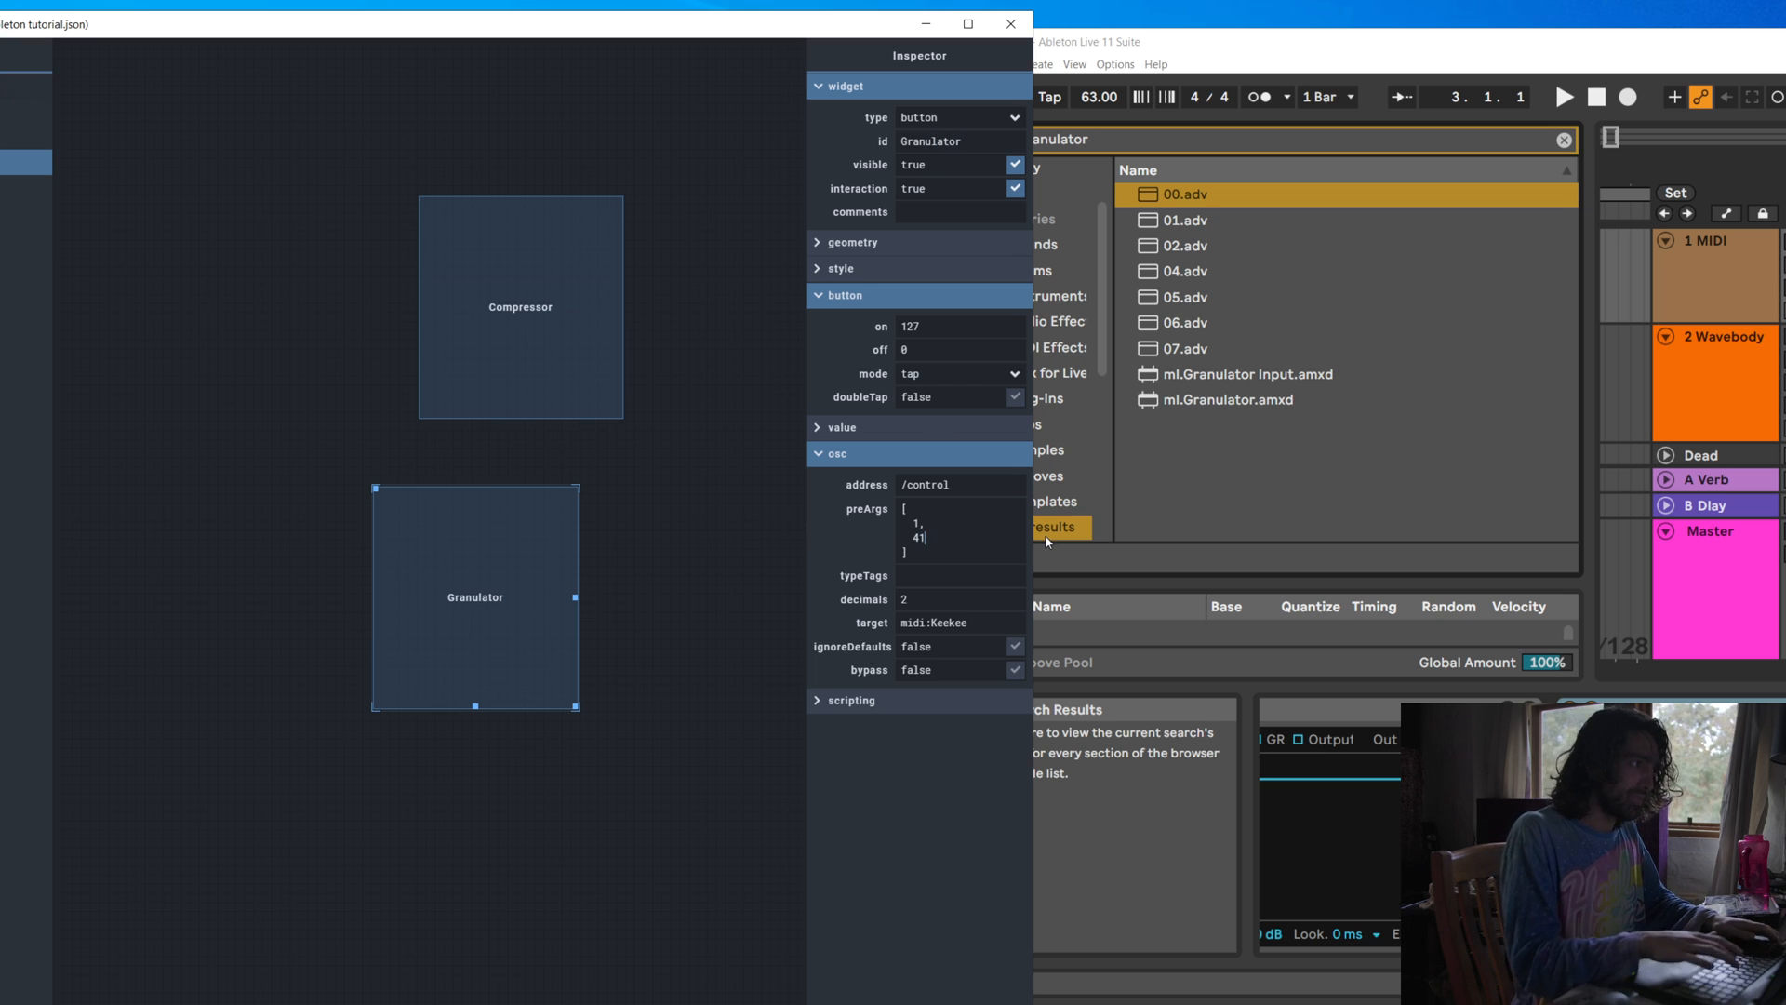
pyautogui.write('1')
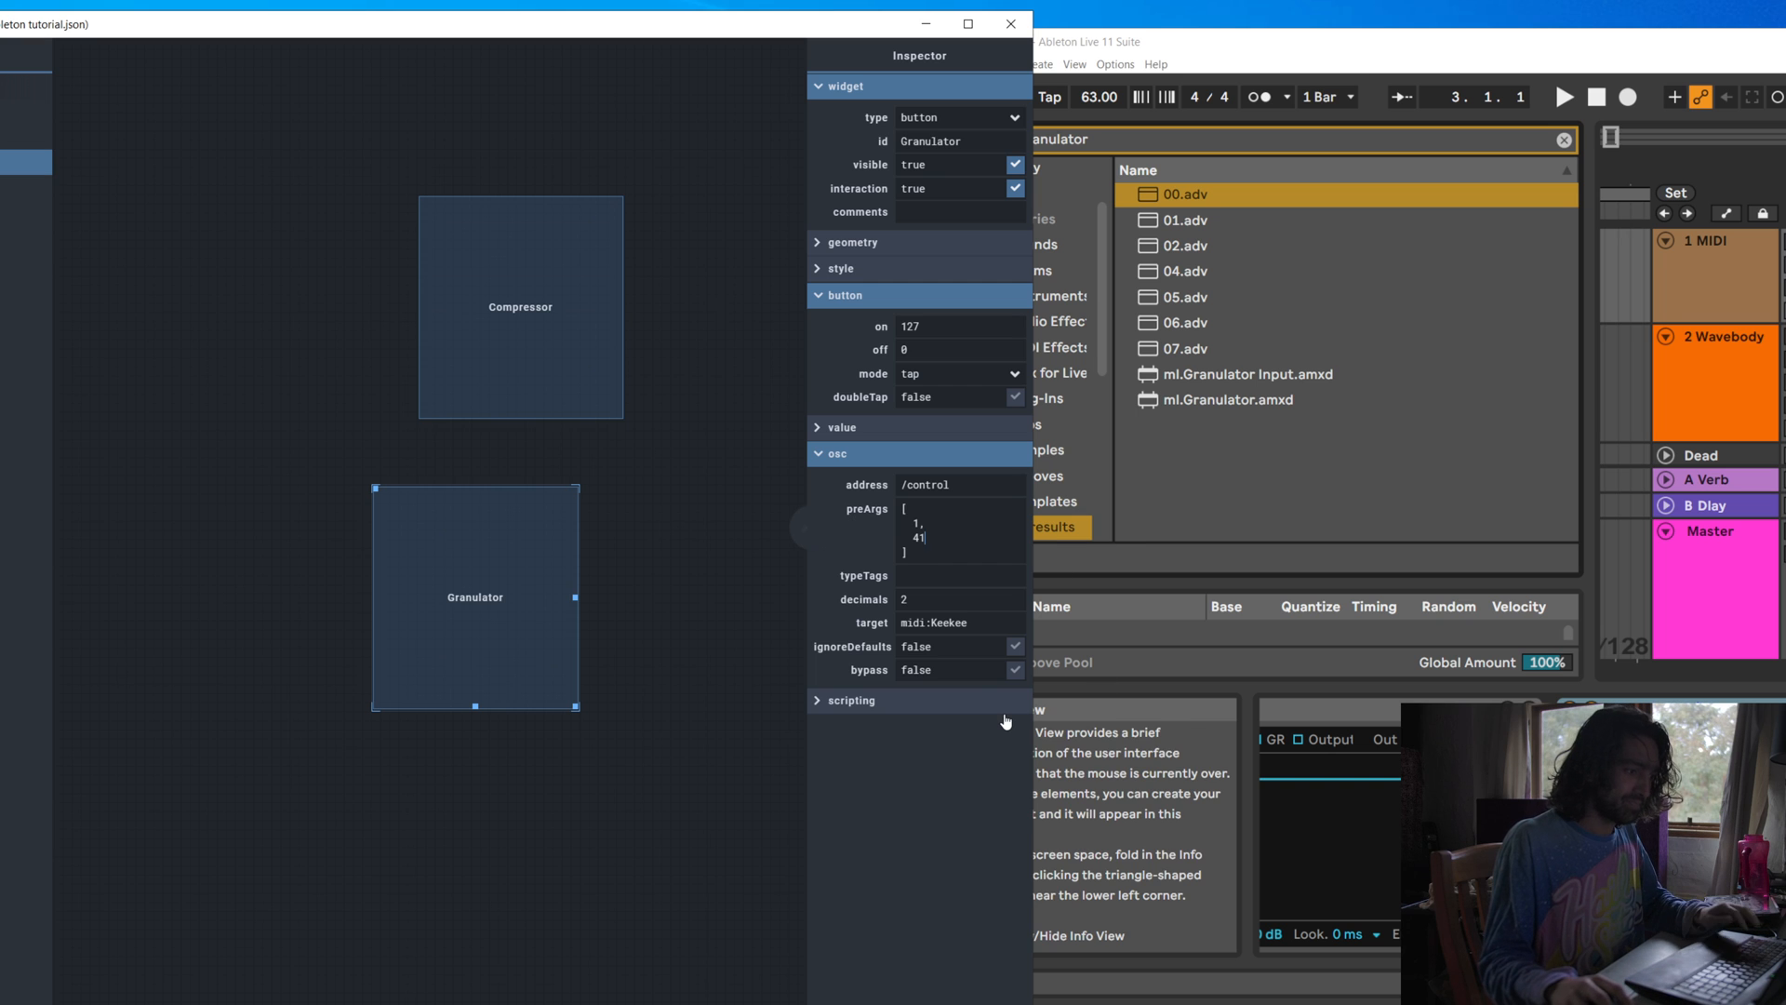
# Bring up MIDIKey2Key, trigger the Granulator button, and open the action assignment for its logged MIDI event
pyautogui.hotkey('alt', 'Tab')
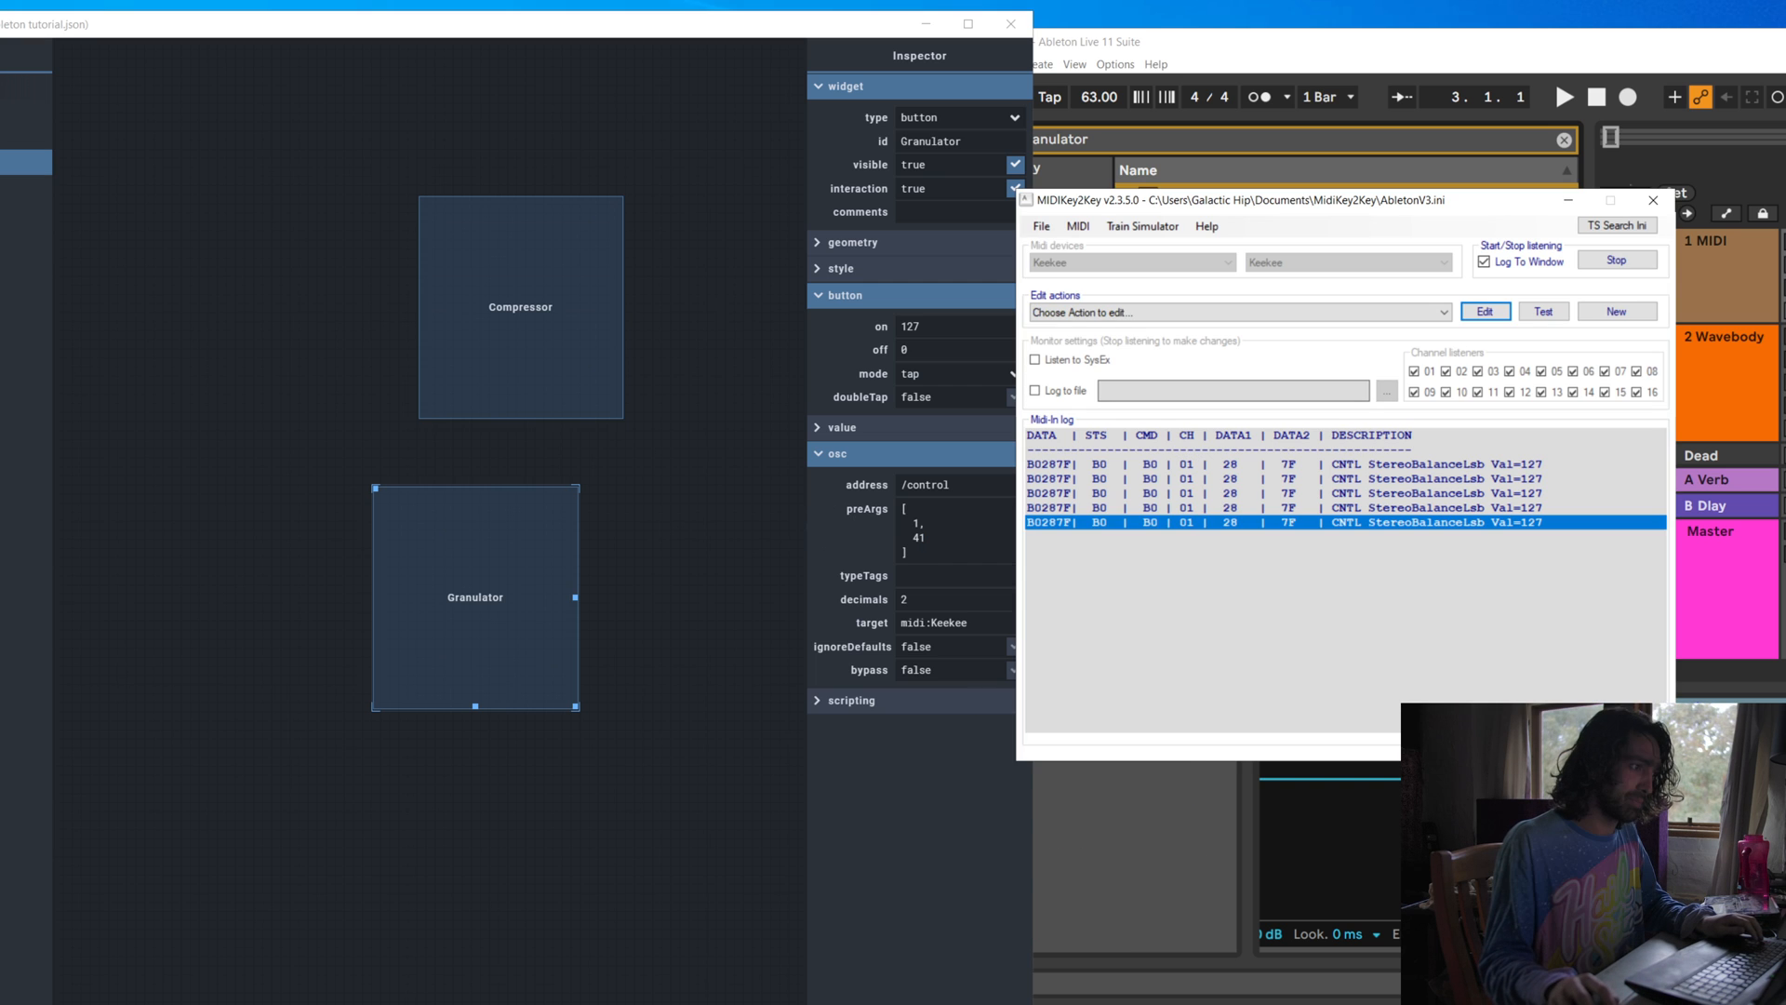
pyautogui.click(497, 595)
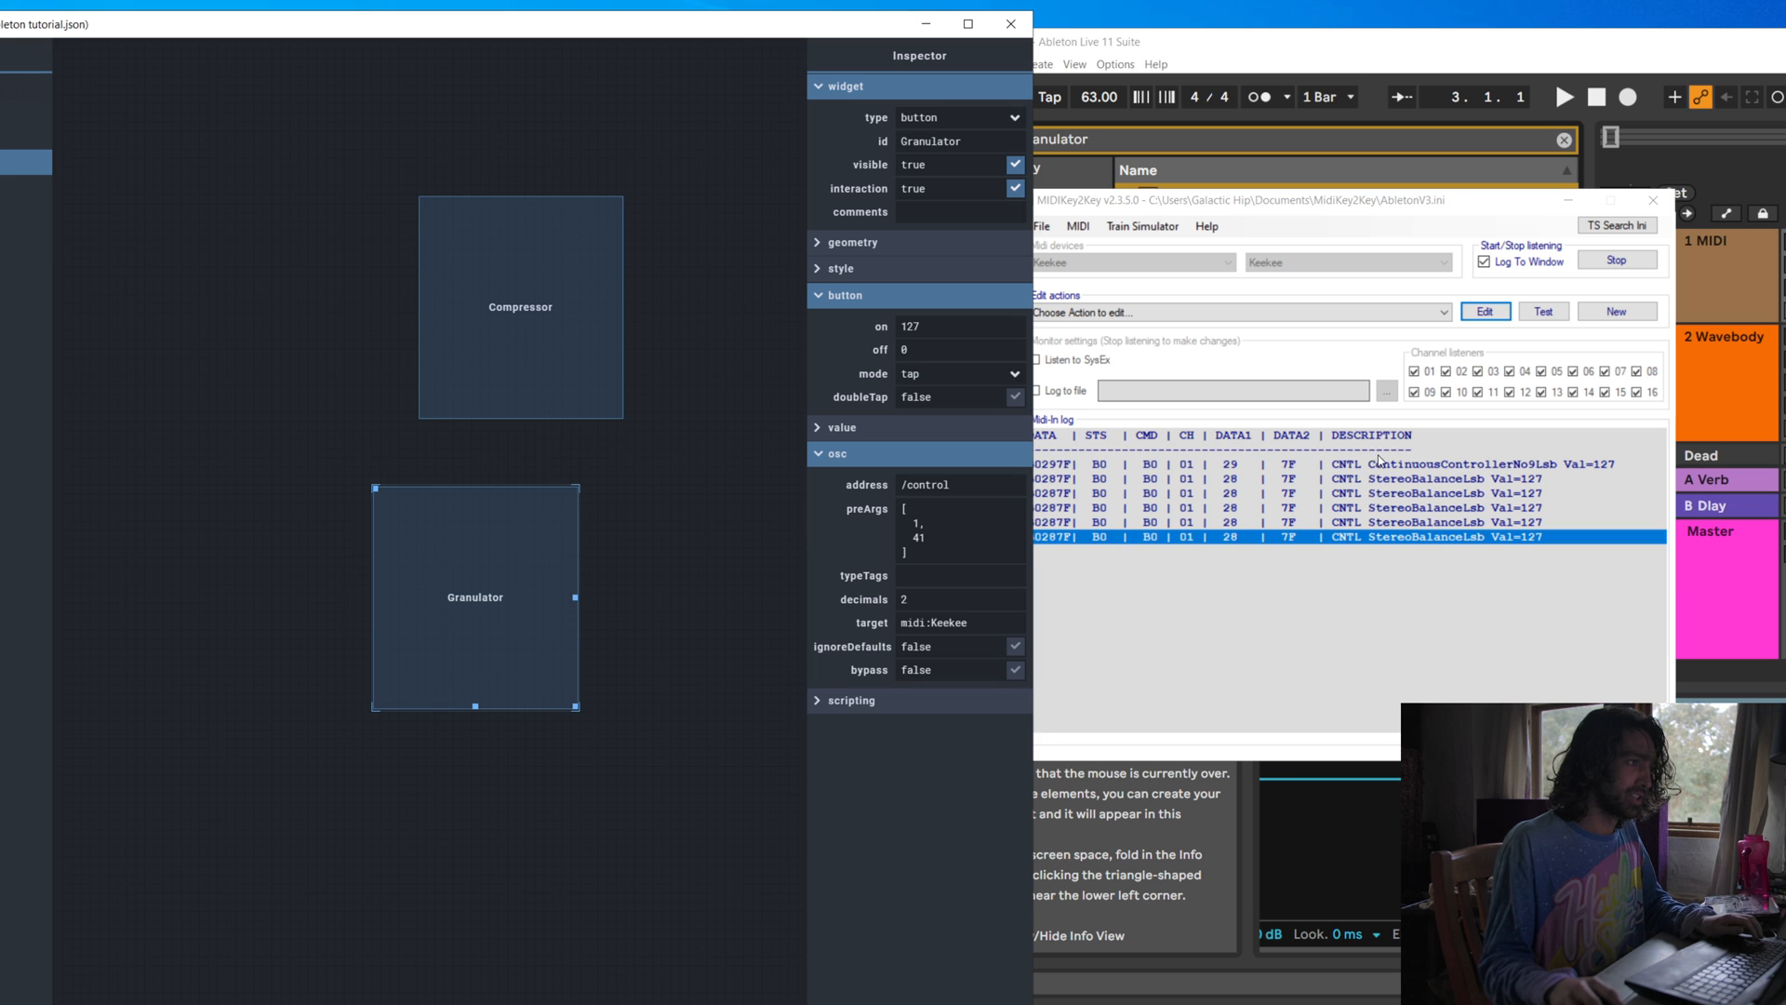
pyautogui.click(1382, 465)
pyautogui.click(1415, 465)
pyautogui.doubleClick(1413, 467)
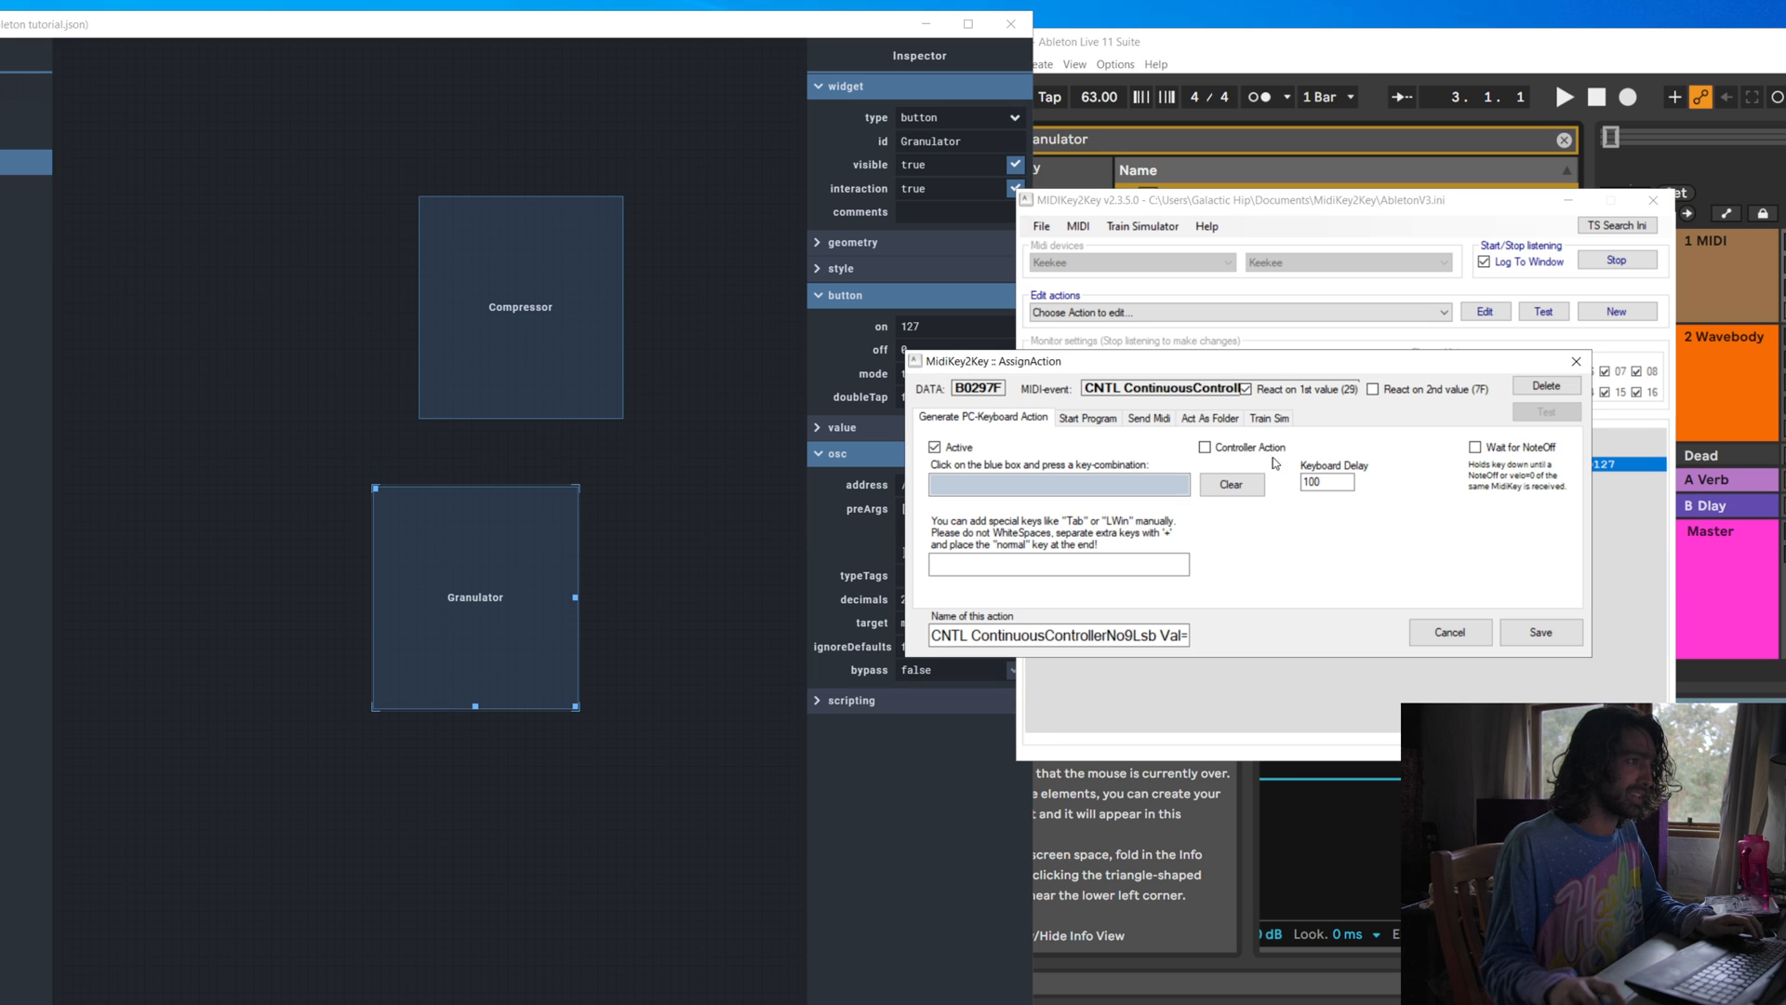
# Assign the key combination Control+F to the event and name the action "PLUGIN Granulator"
pyautogui.click(1054, 484)
pyautogui.hotkey('ctrl', 'f')
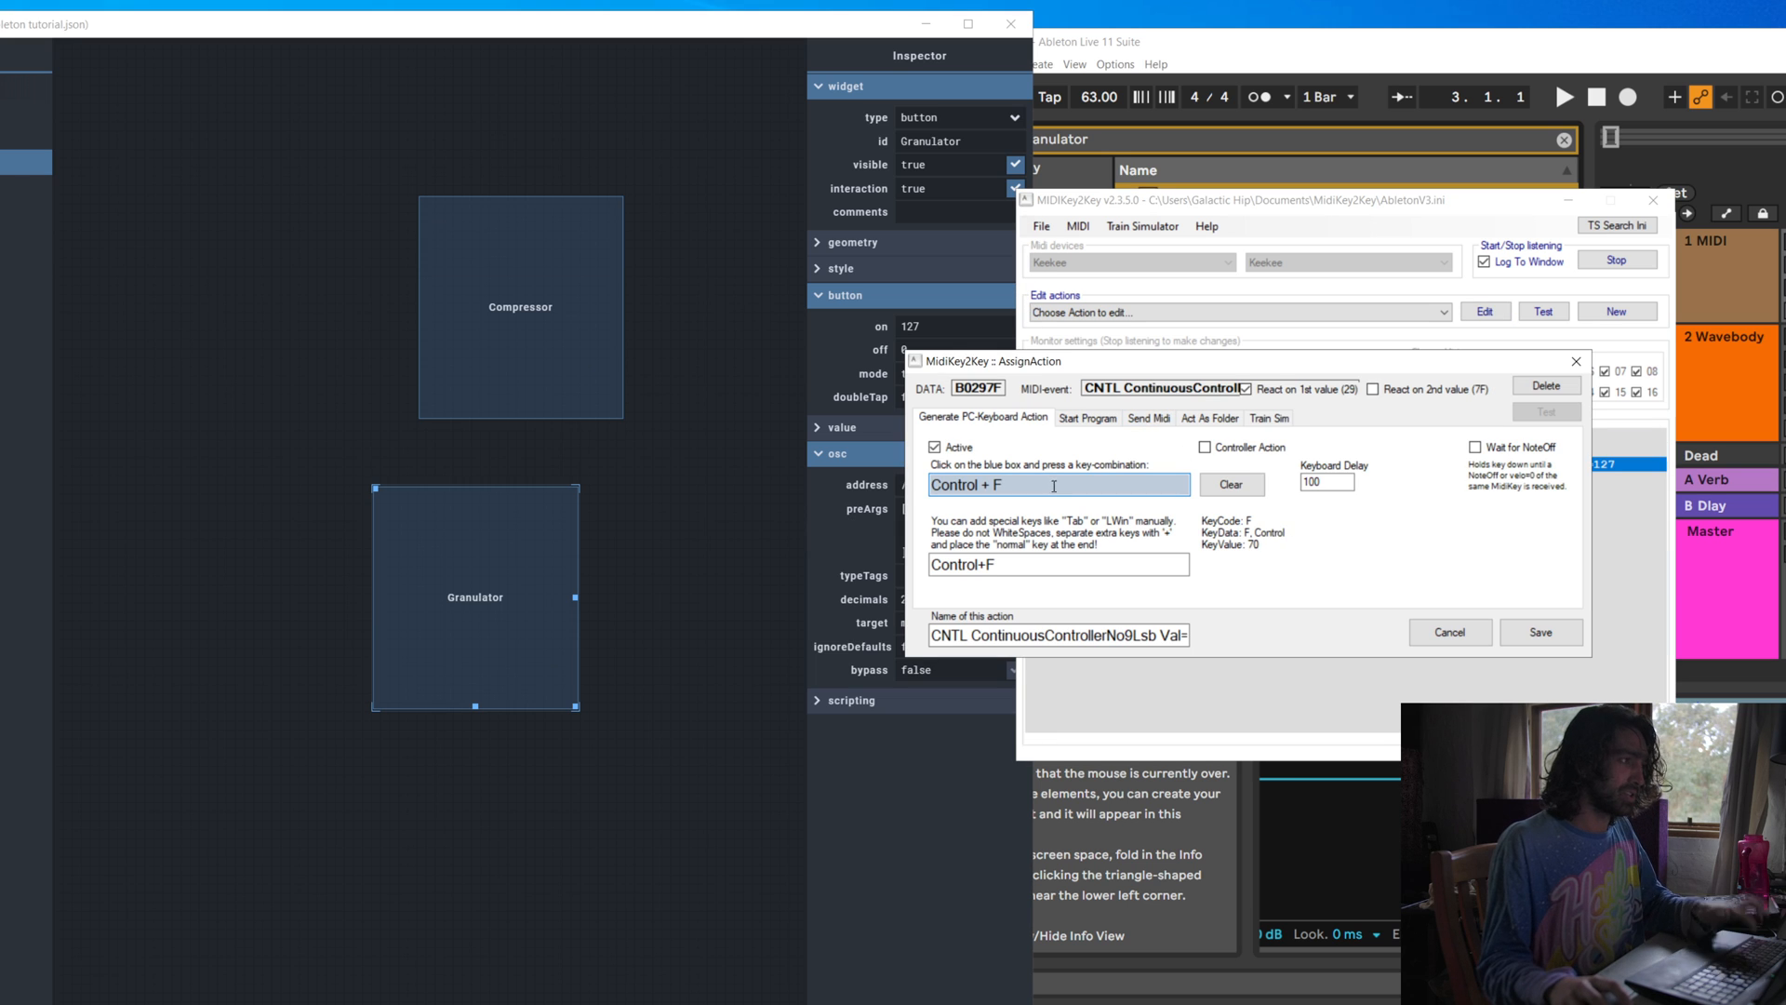
pyautogui.click(1145, 635)
pyautogui.hotkey('ctrl', 'a')
pyautogui.write('G')
pyautogui.press('BackSpace')
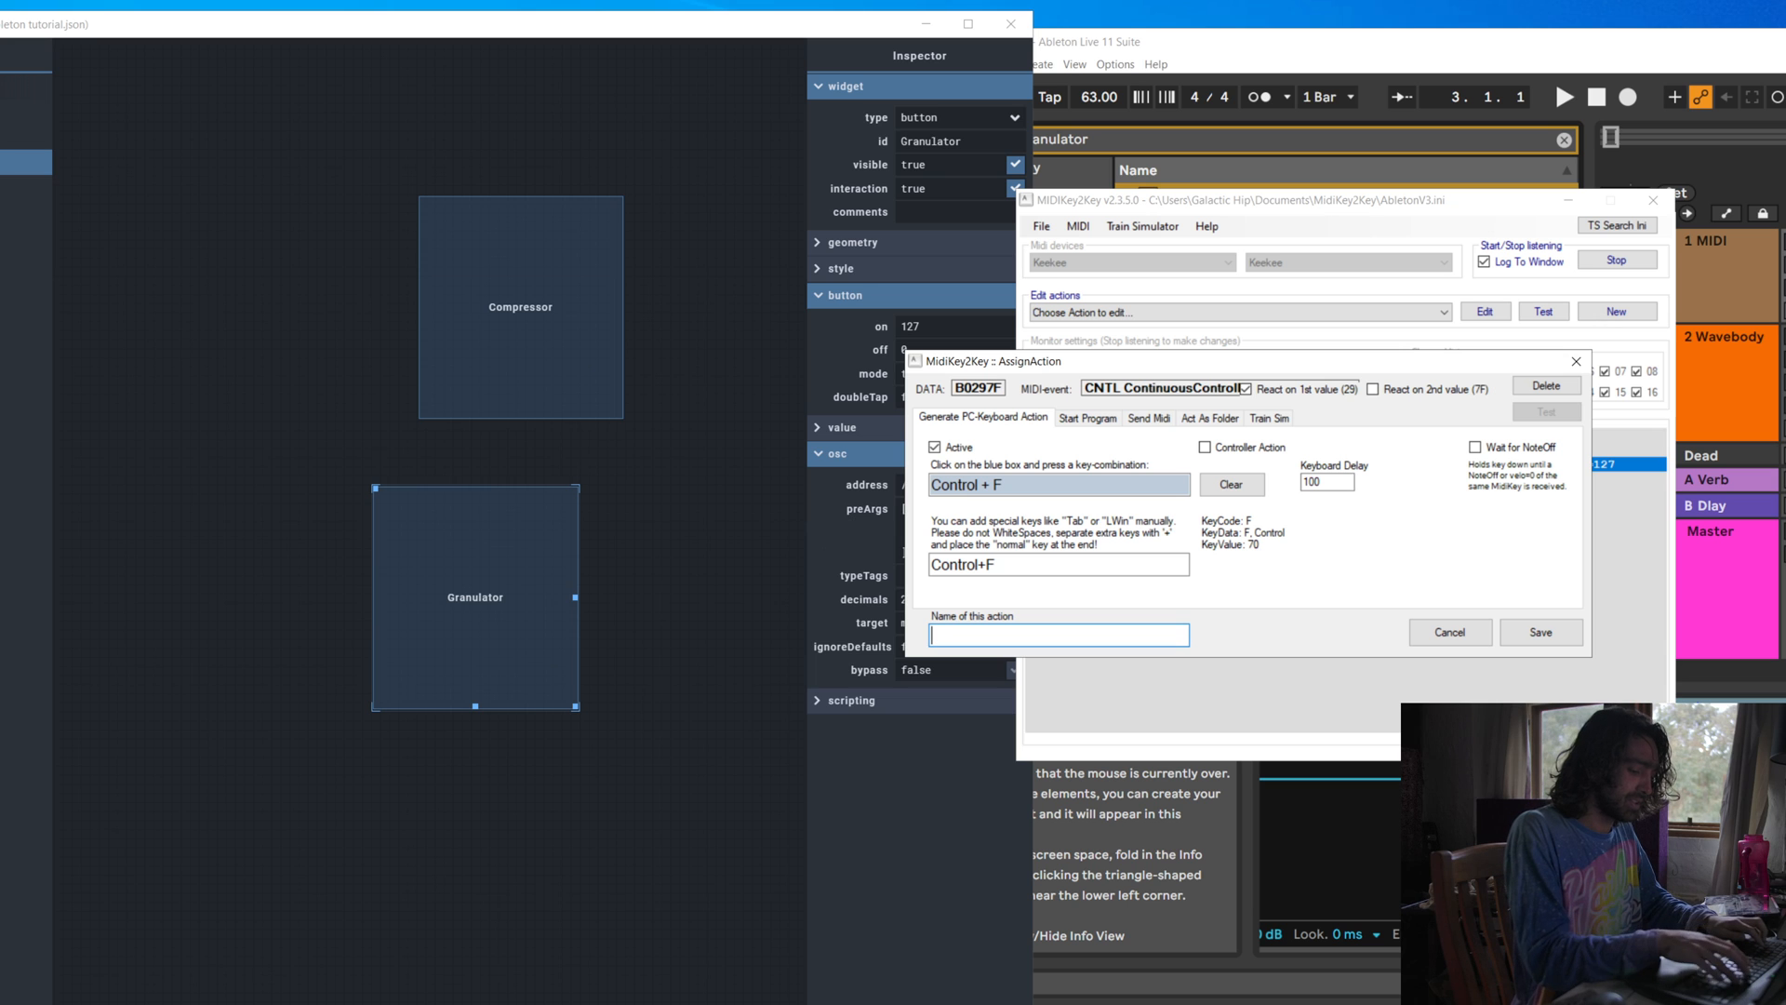
pyautogui.write('PLUGIN Granulator')
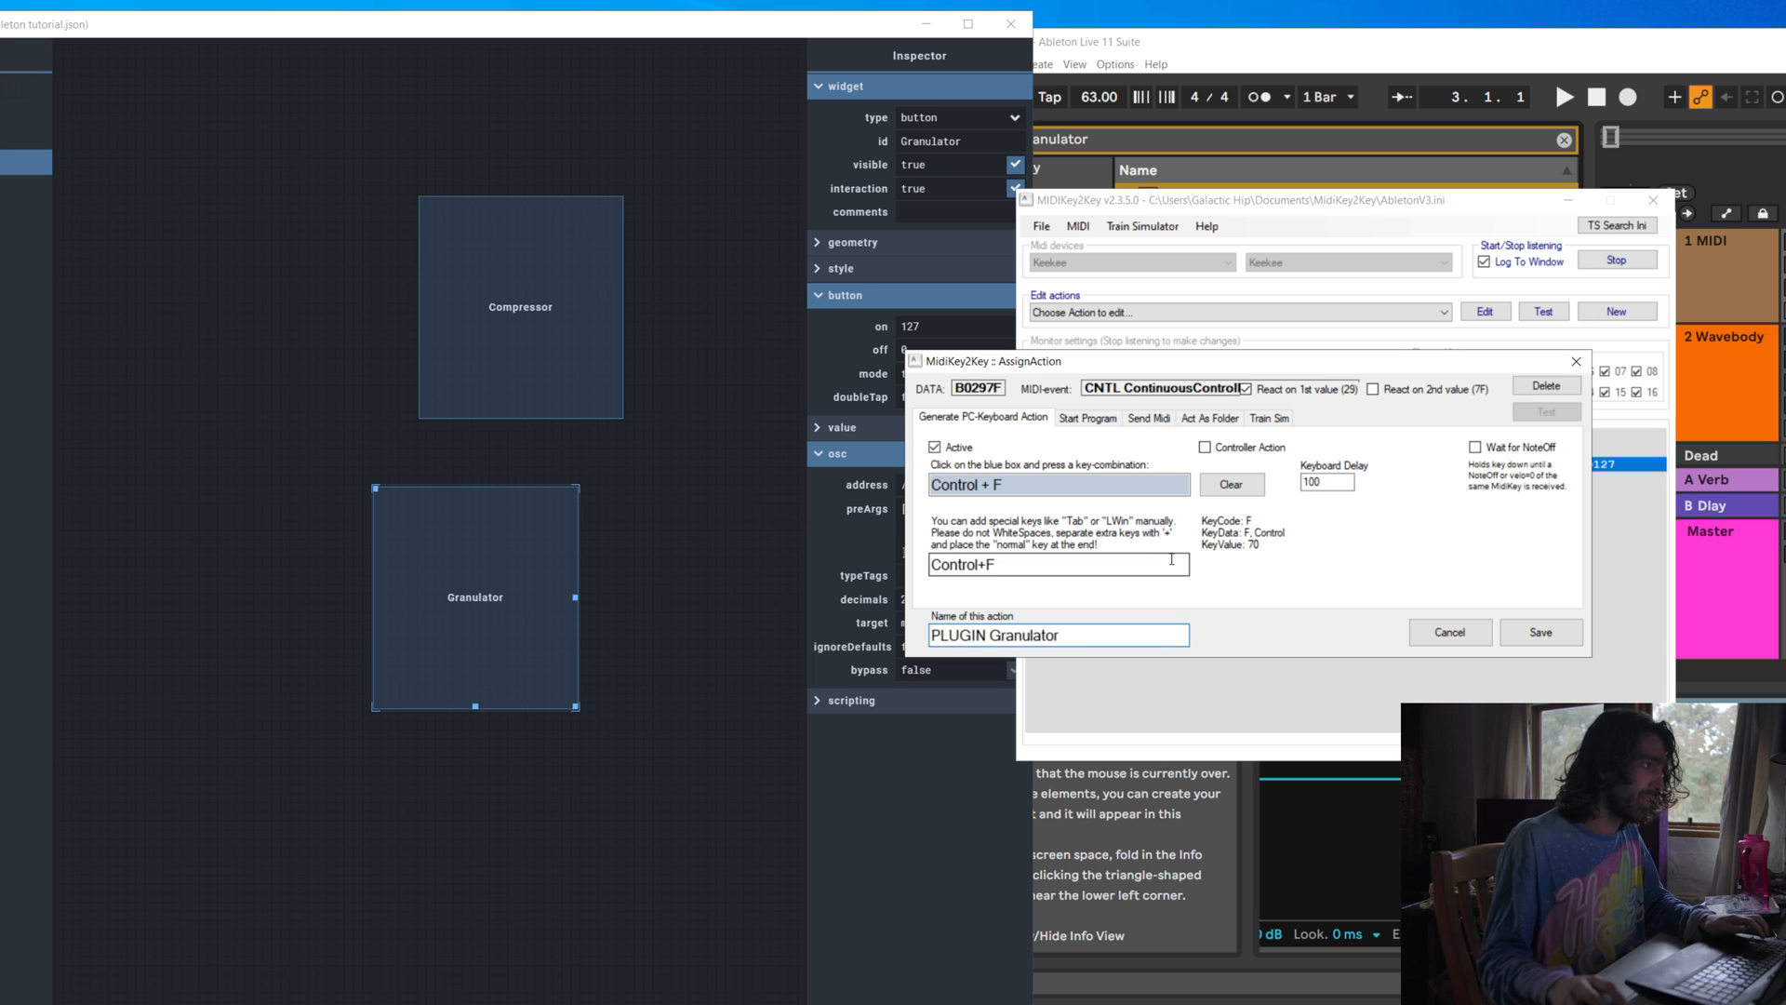
# Activate Start Program for the action with sk64.exe as the program and "Granulator" as the start argument
pyautogui.click(1087, 418)
pyautogui.click(935, 448)
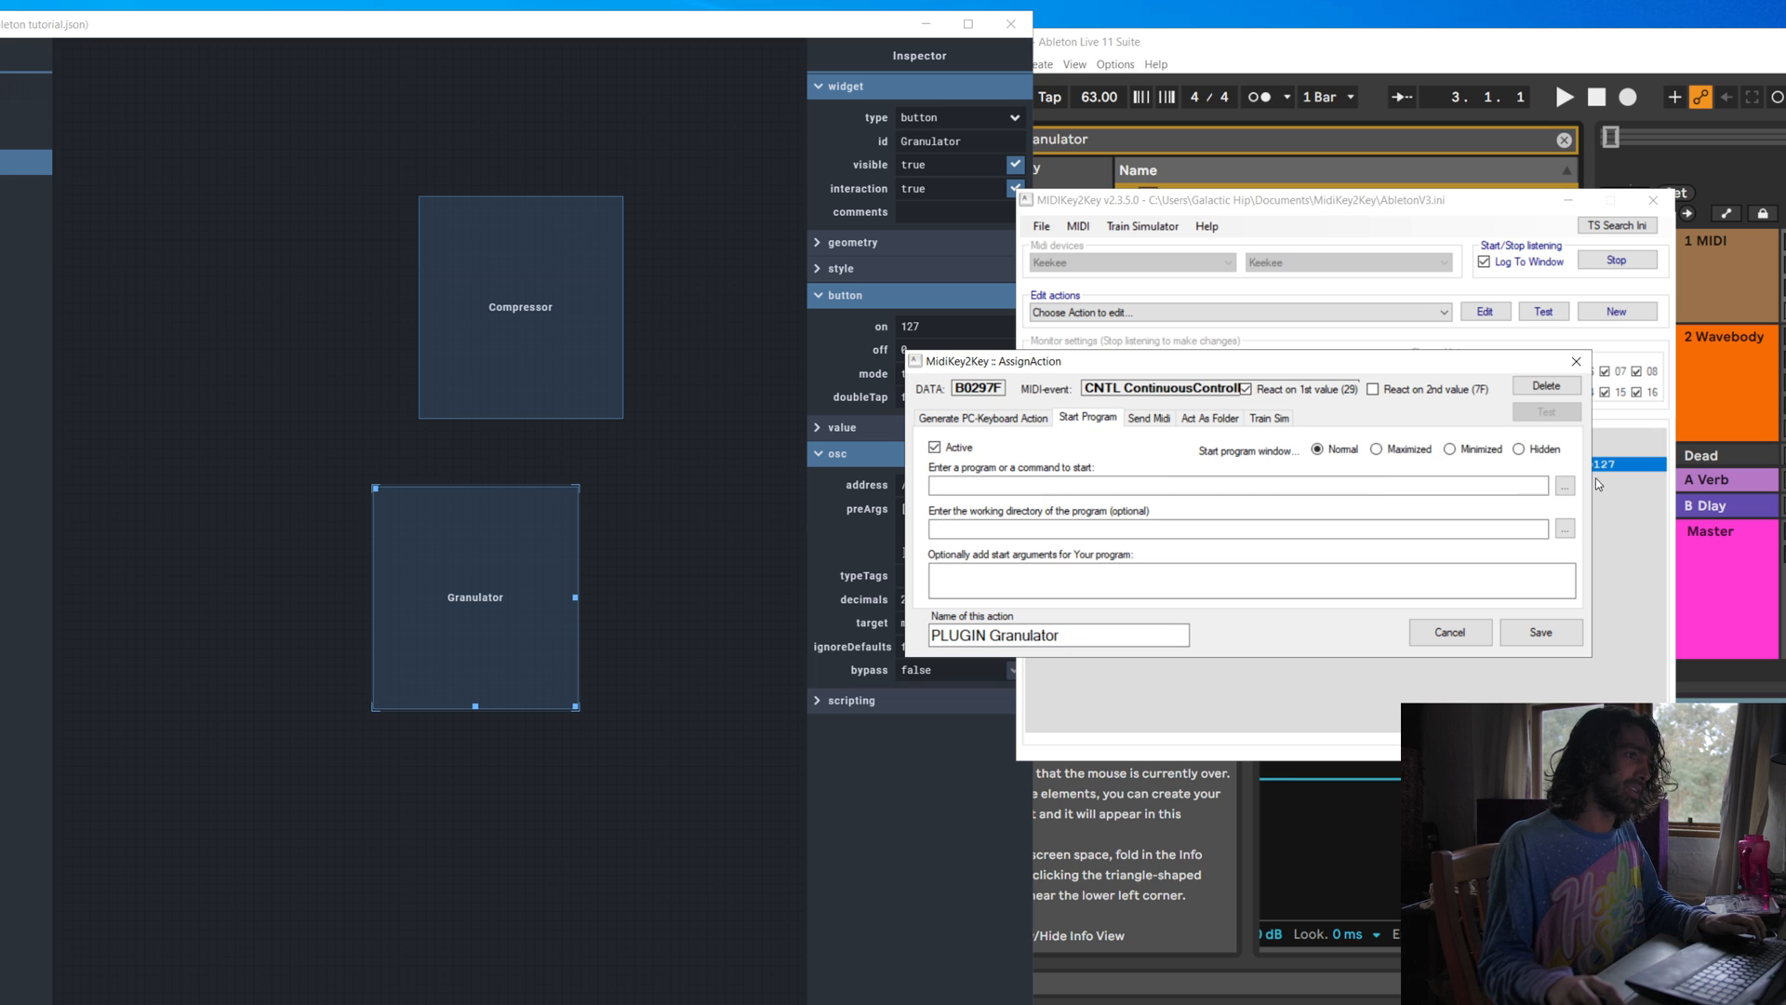
pyautogui.click(1565, 486)
pyautogui.doubleClick(1099, 526)
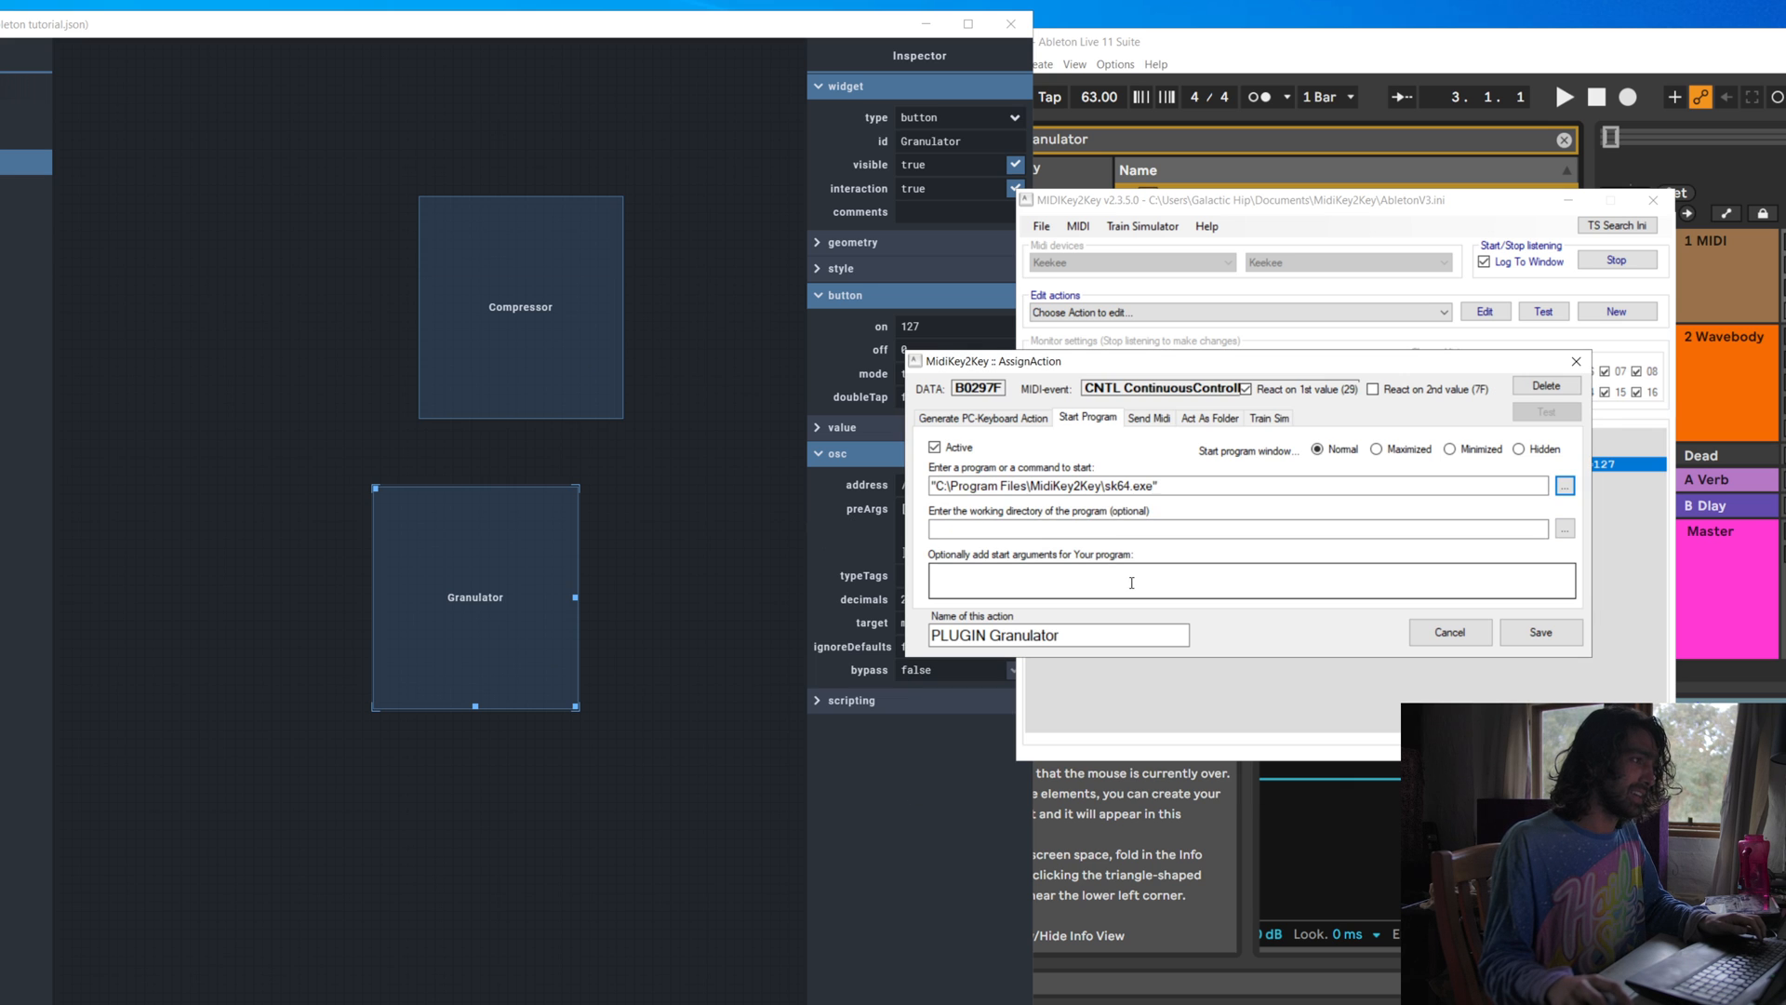
pyautogui.click(1171, 572)
pyautogui.write('Granulator')
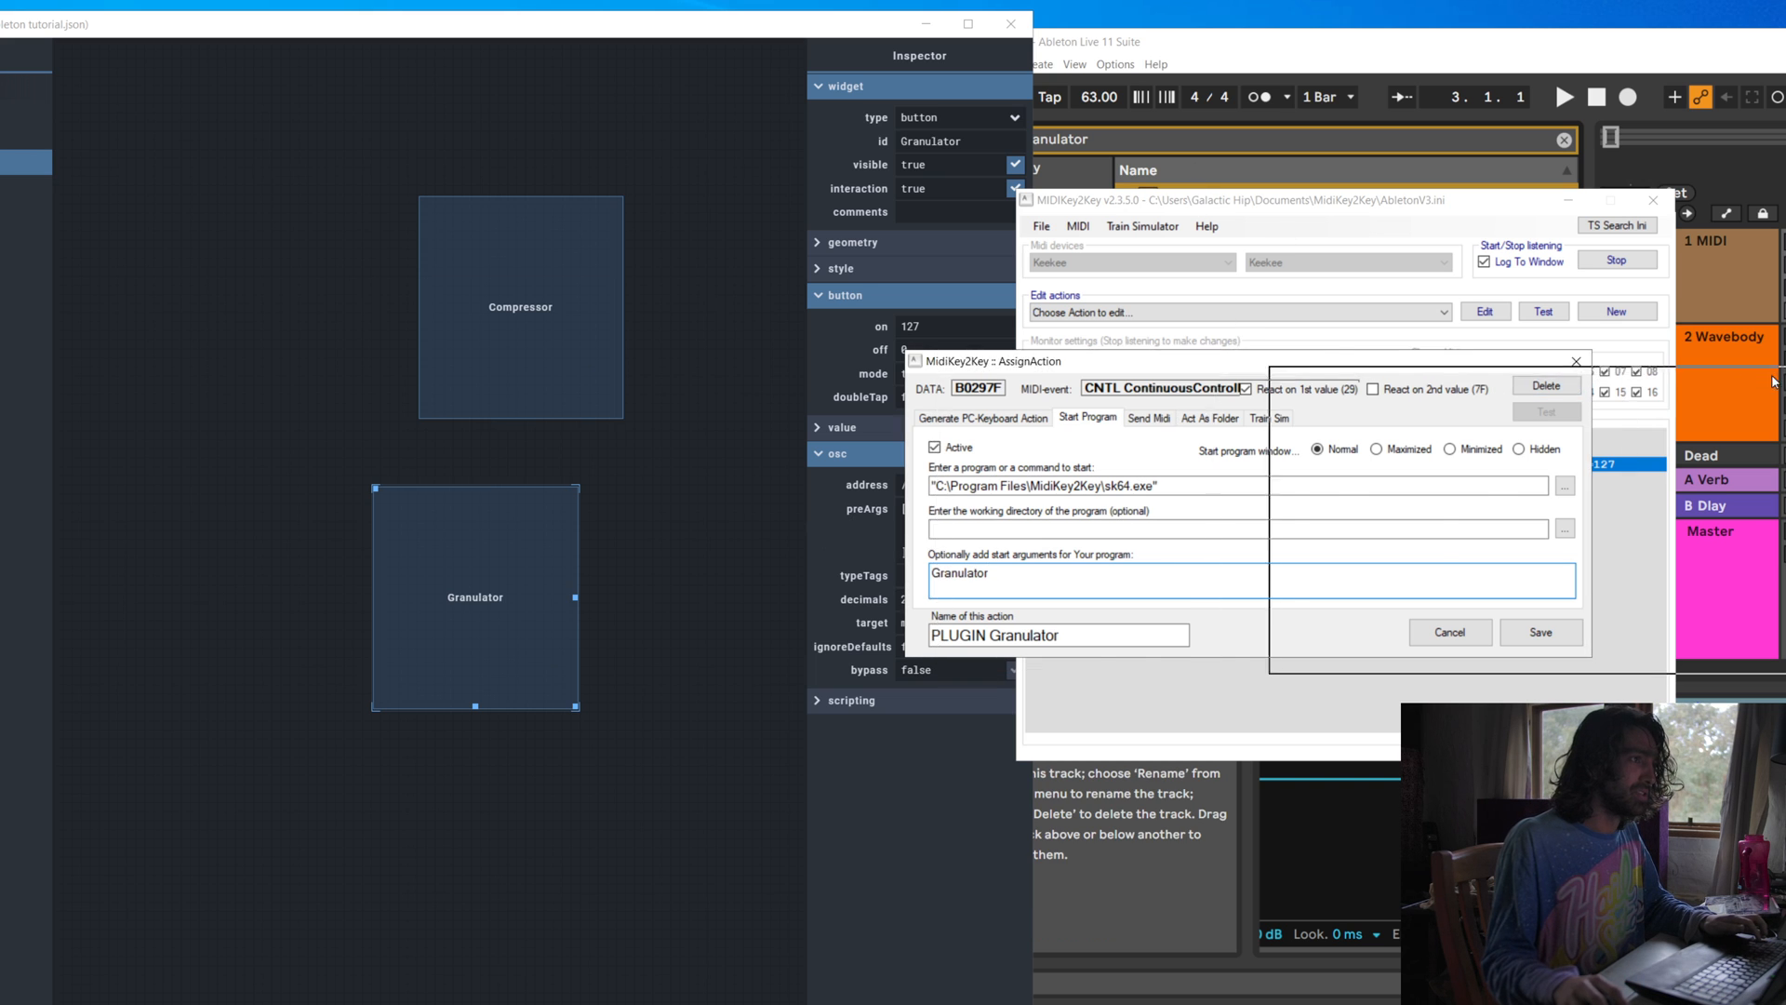
# Move the action dialog aside and refine the Ableton Live browser search to "granulator.amxd"
pyautogui.moveTo(1412, 365)
pyautogui.mouseDown()
pyautogui.moveTo(1773, 392)
pyautogui.moveTo(1398, 393)
pyautogui.mouseUp()
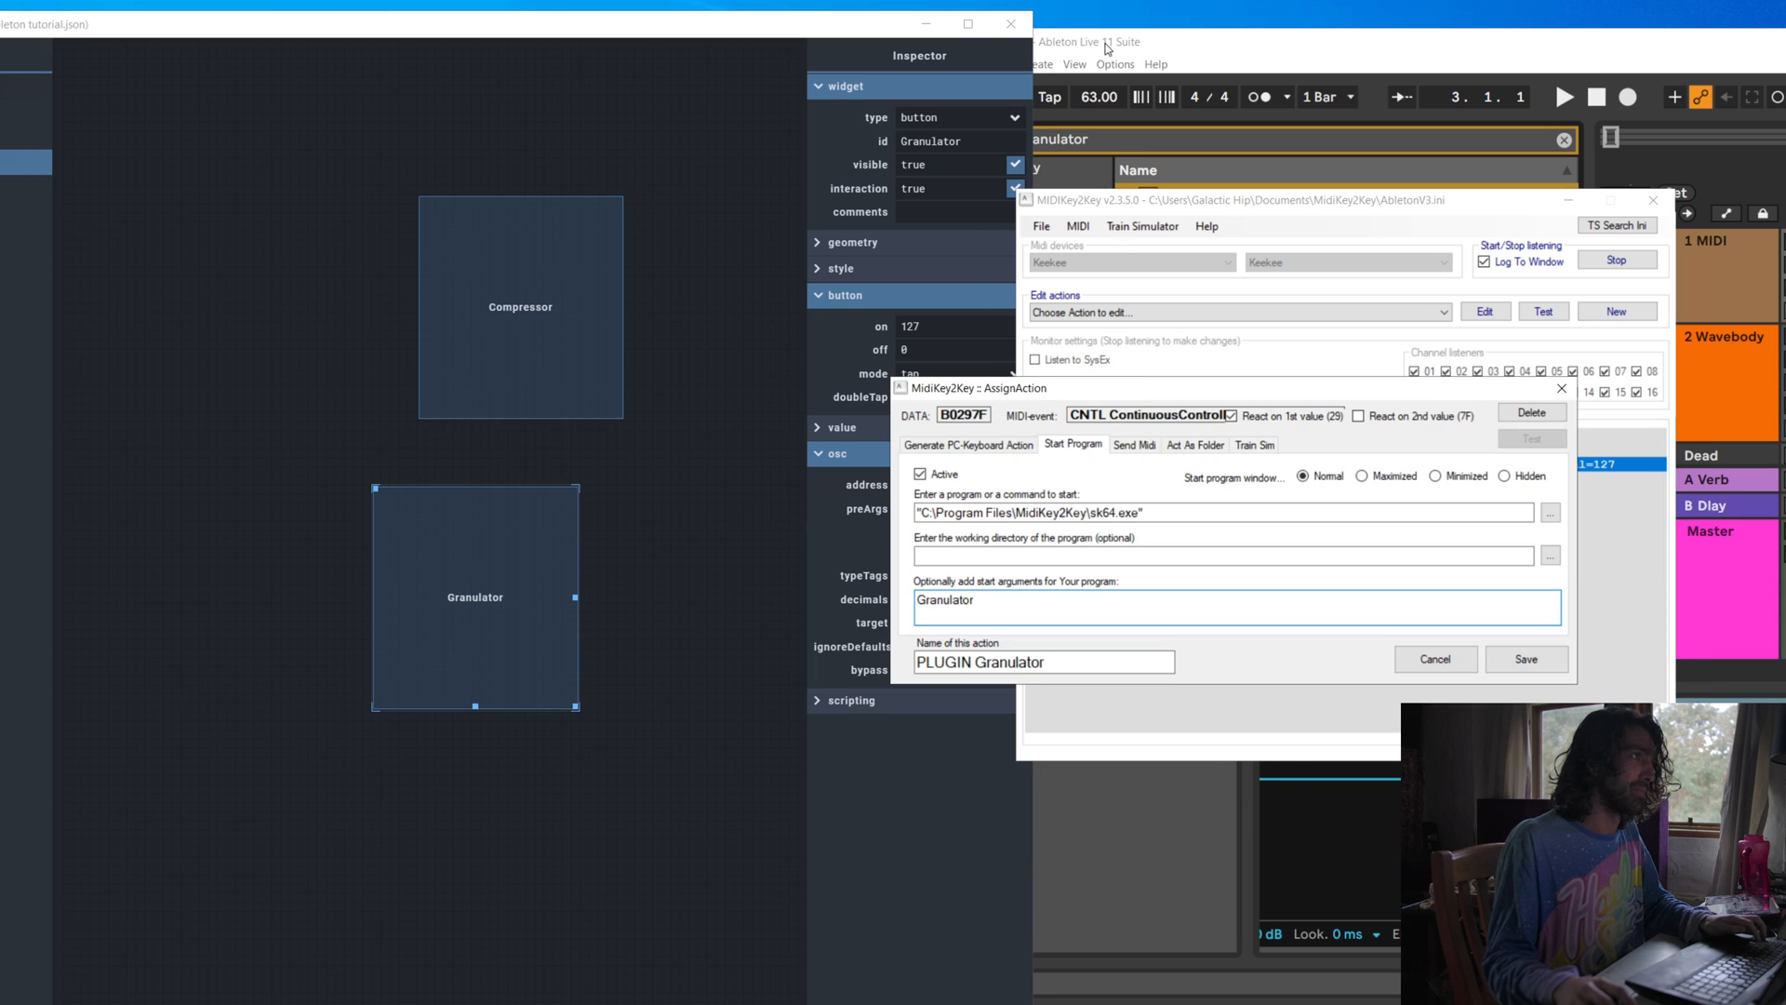
pyautogui.click(1149, 147)
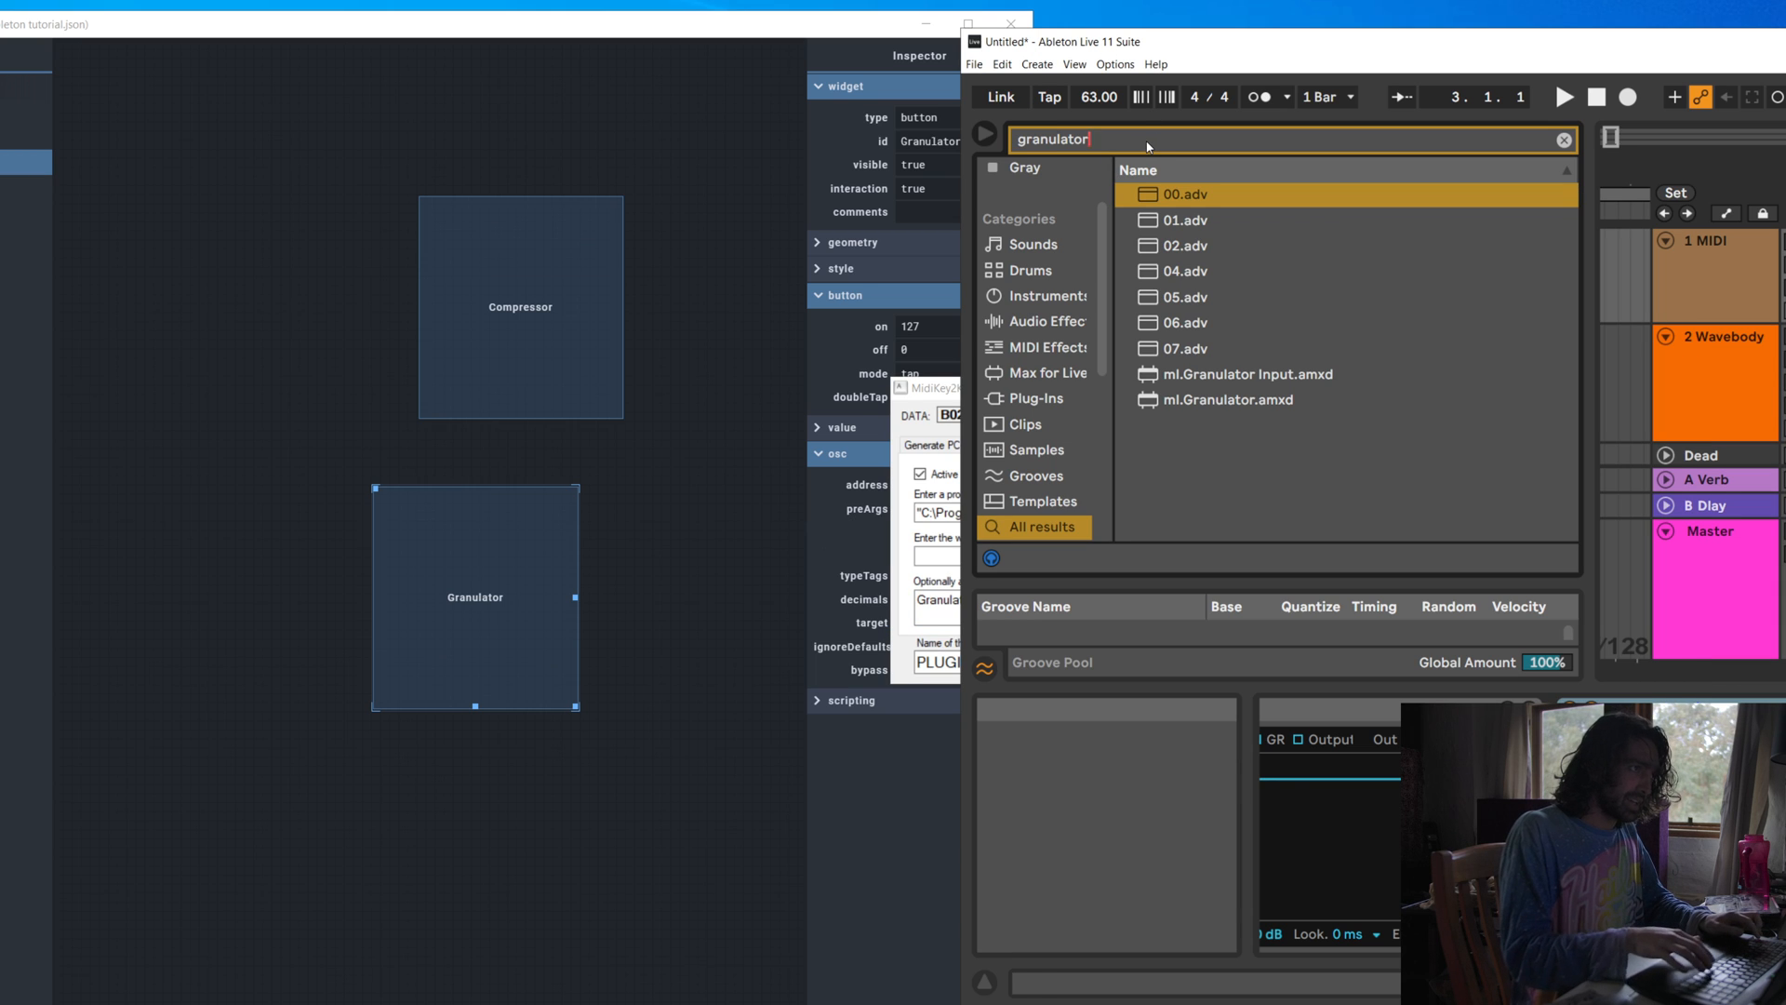
pyautogui.write('.am')
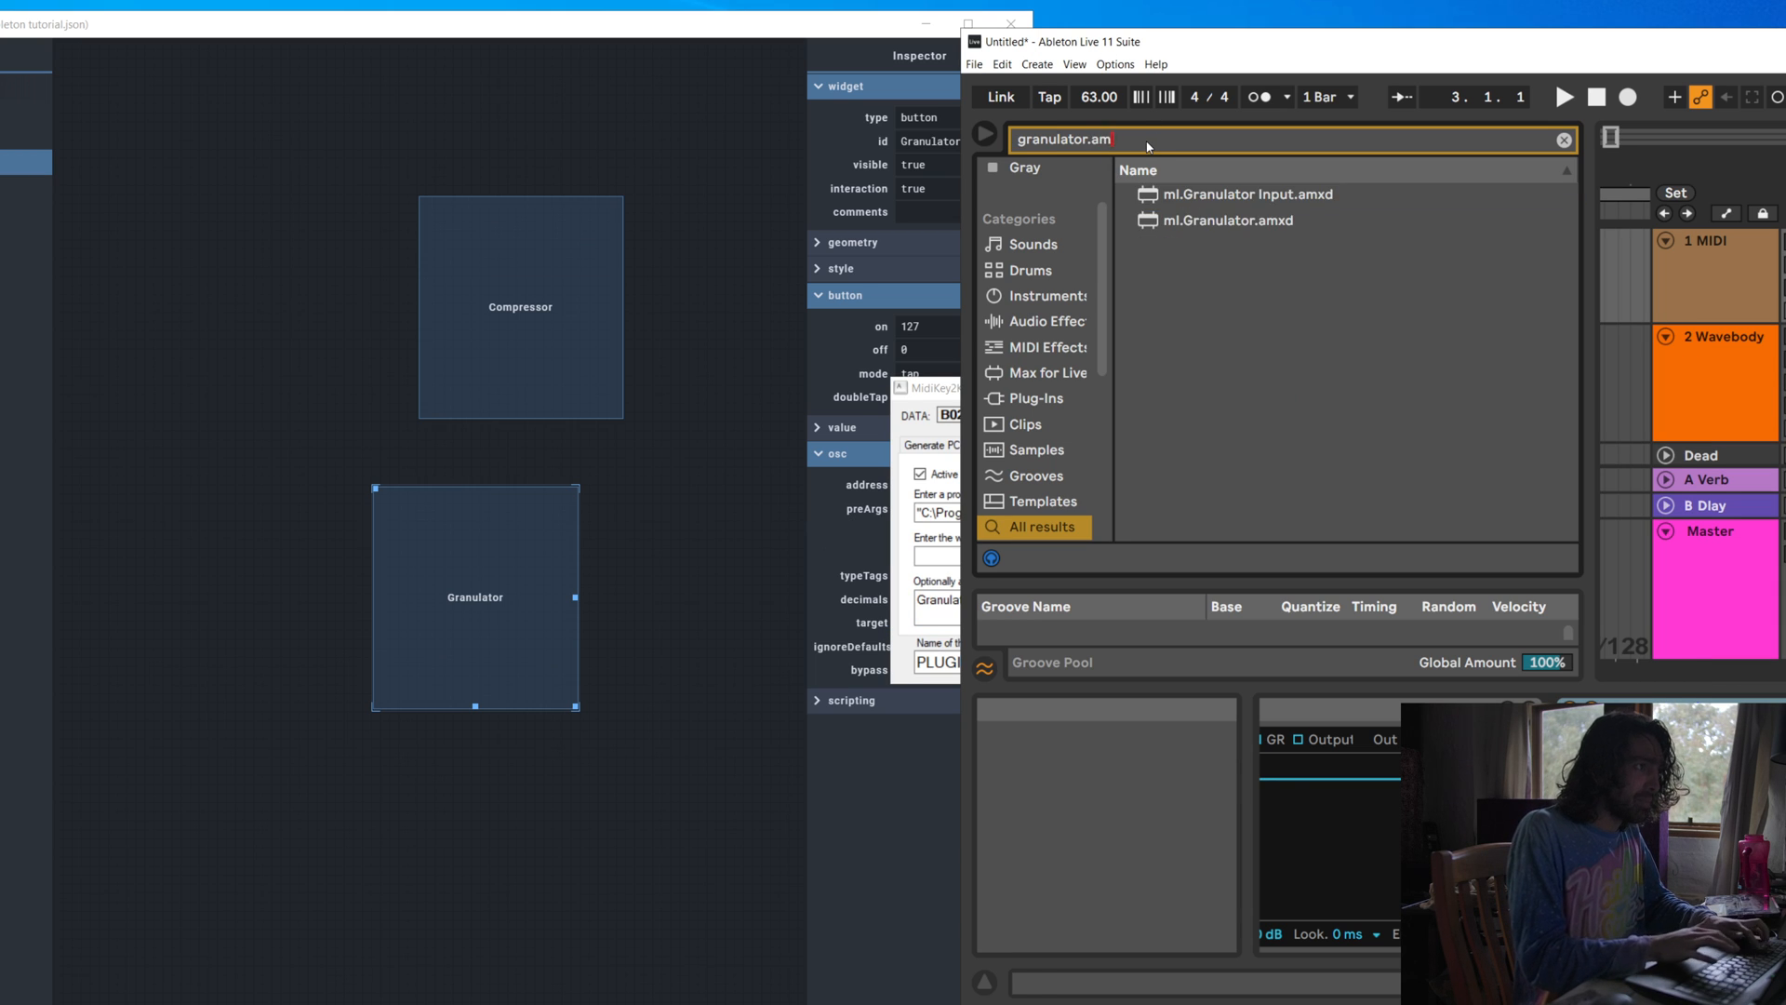
pyautogui.write('xd')
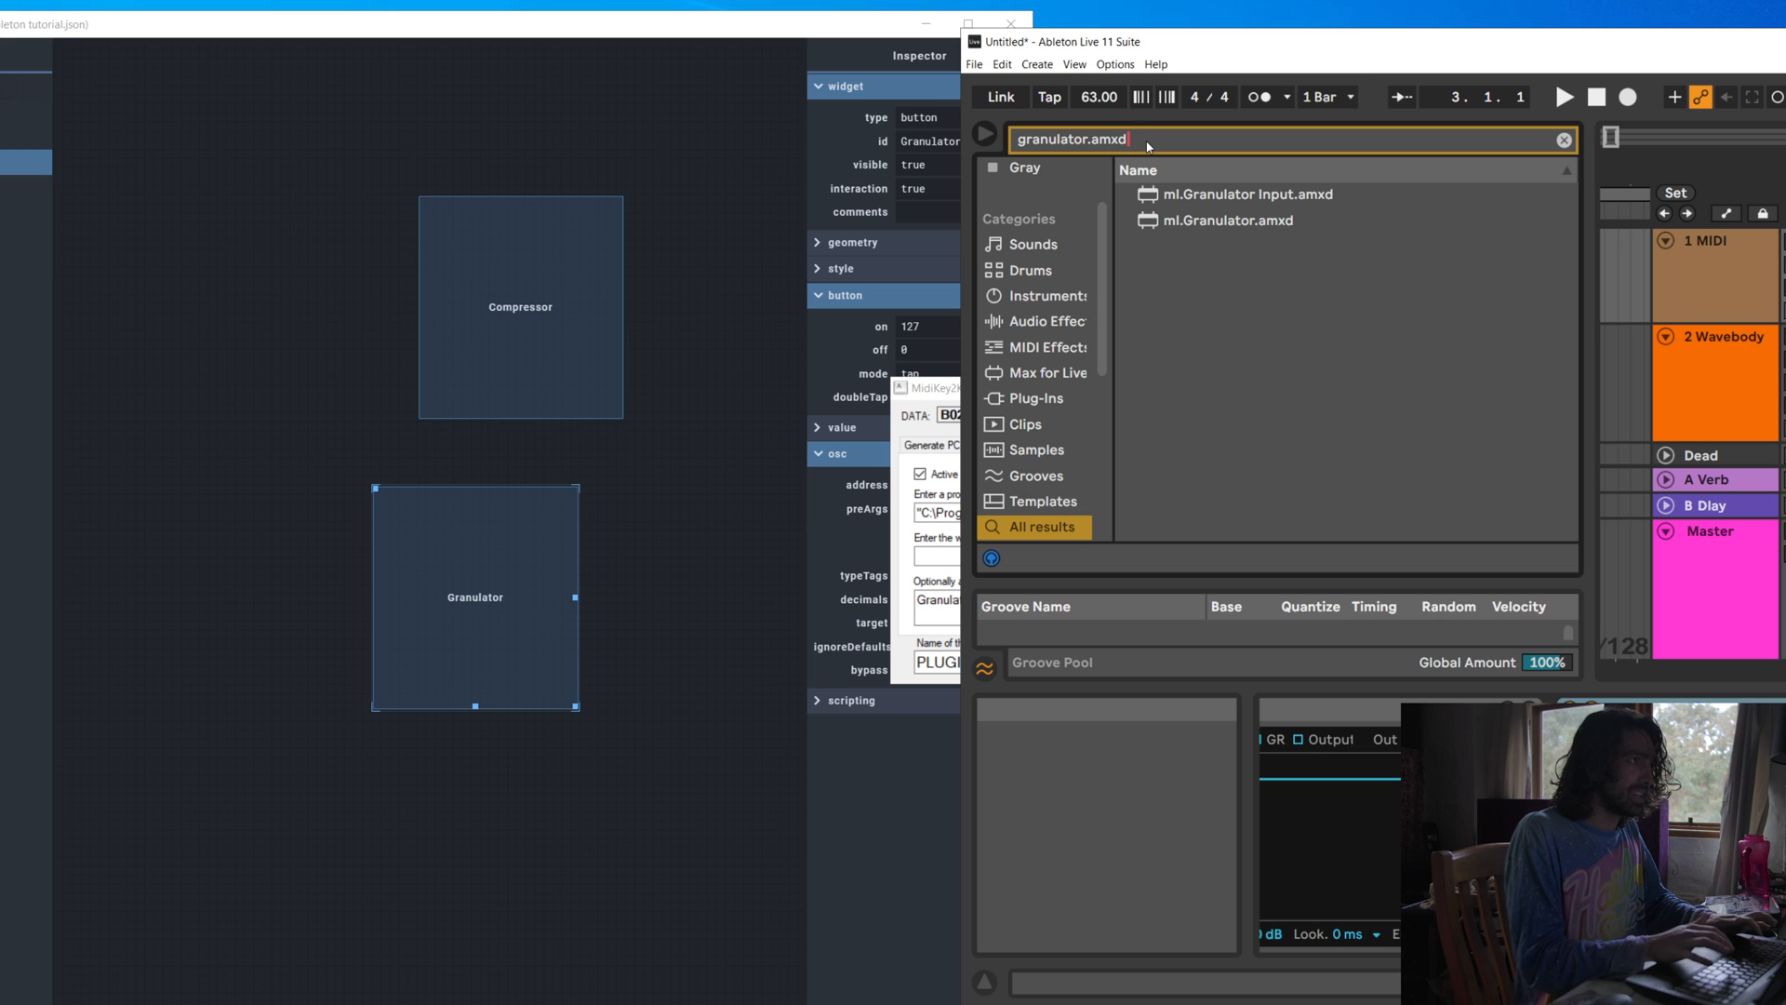
# Check the Granulator search results in Ableton Live, and extend the PLUGIN Granulator action's start argument to "Granulator.amxd /P 250"
pyautogui.click(1257, 197)
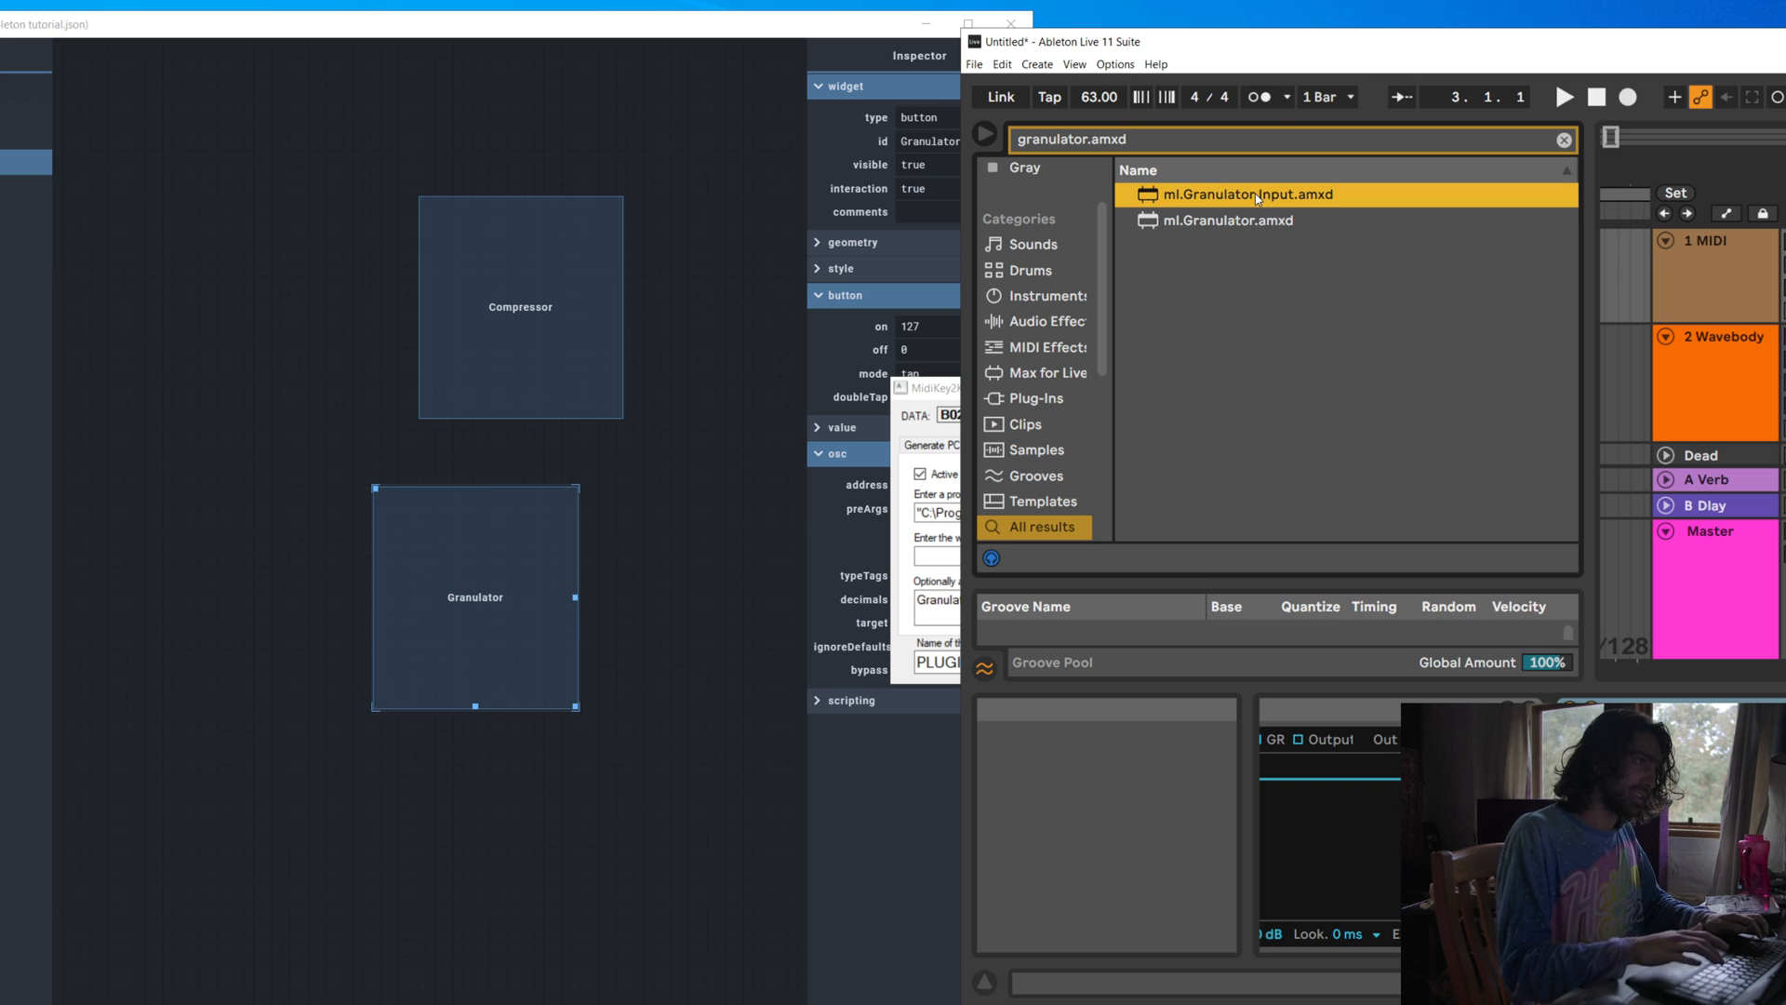
pyautogui.click(1164, 149)
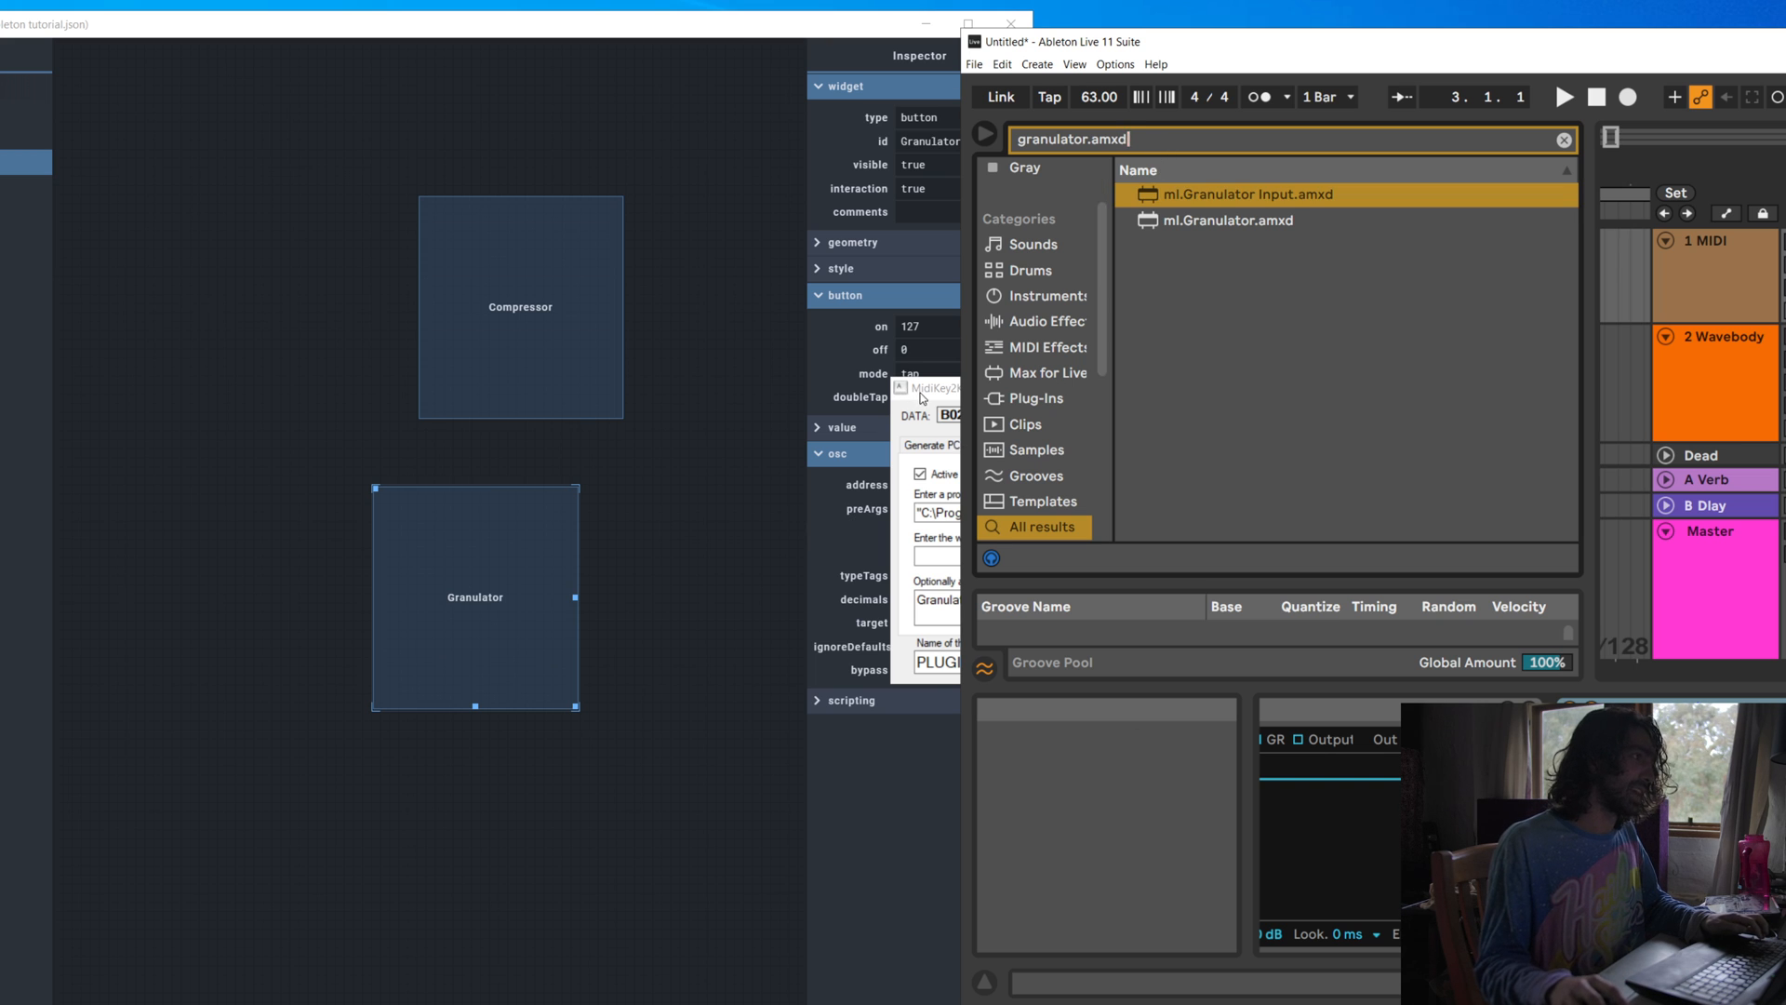
pyautogui.click(922, 398)
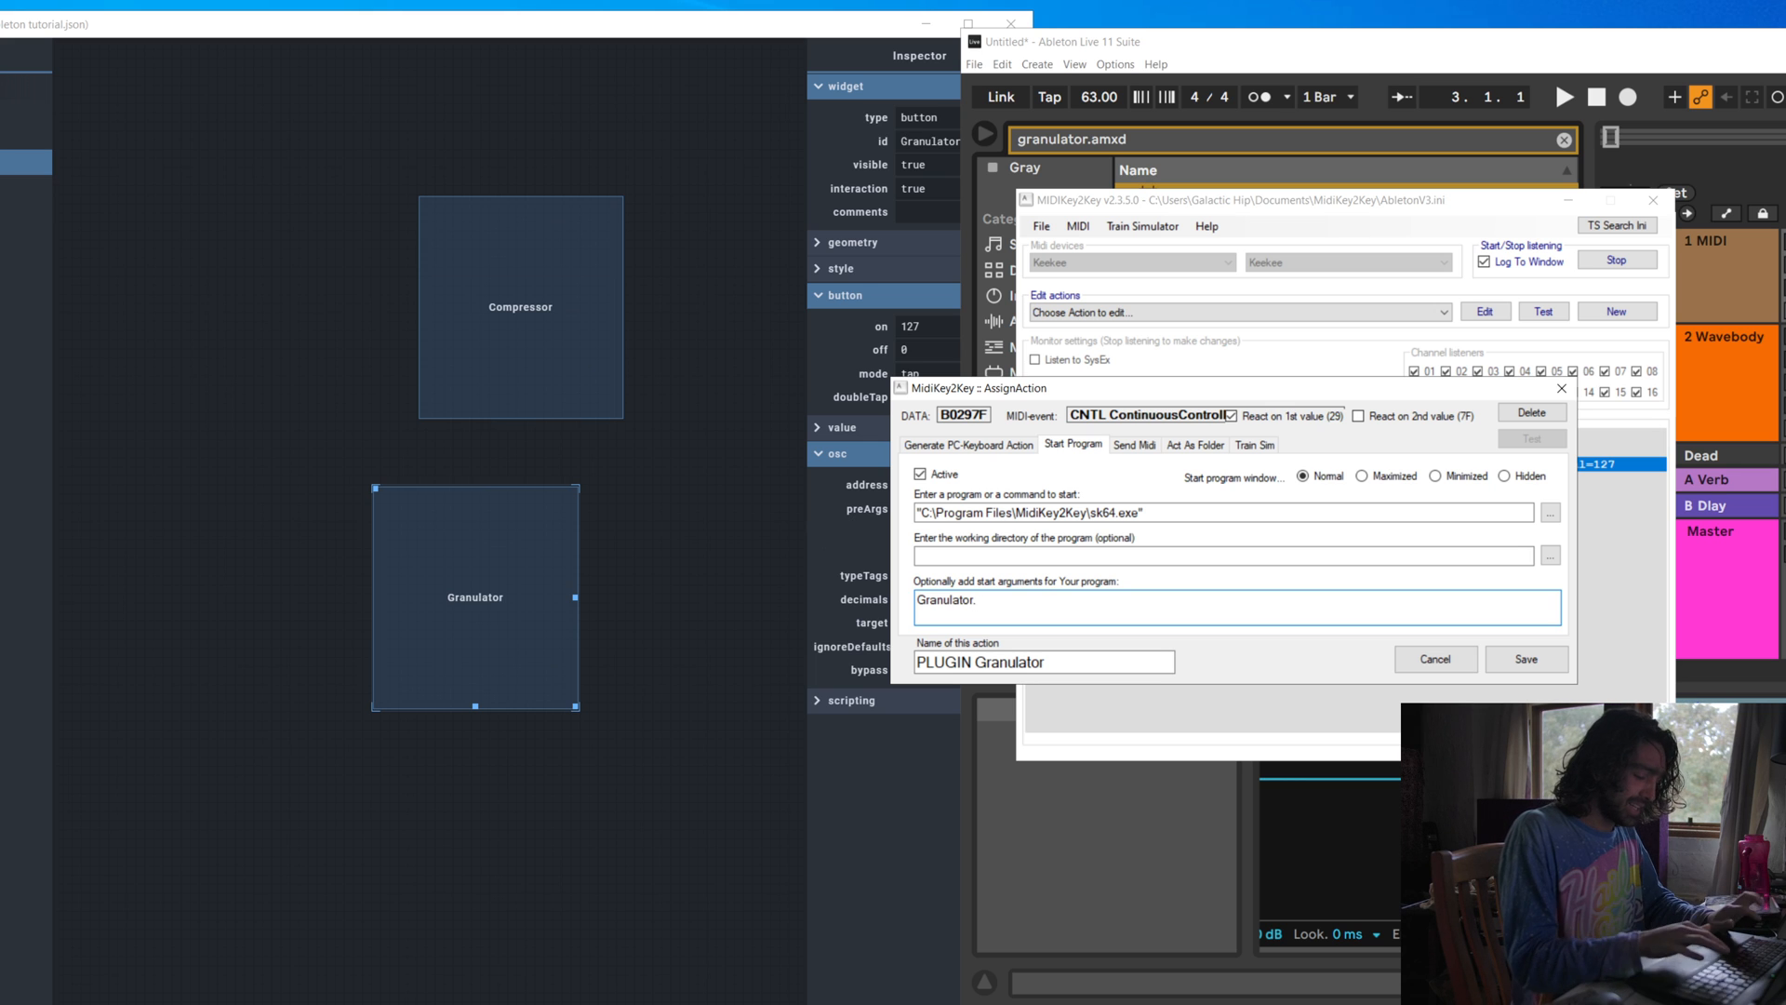
pyautogui.write('m')
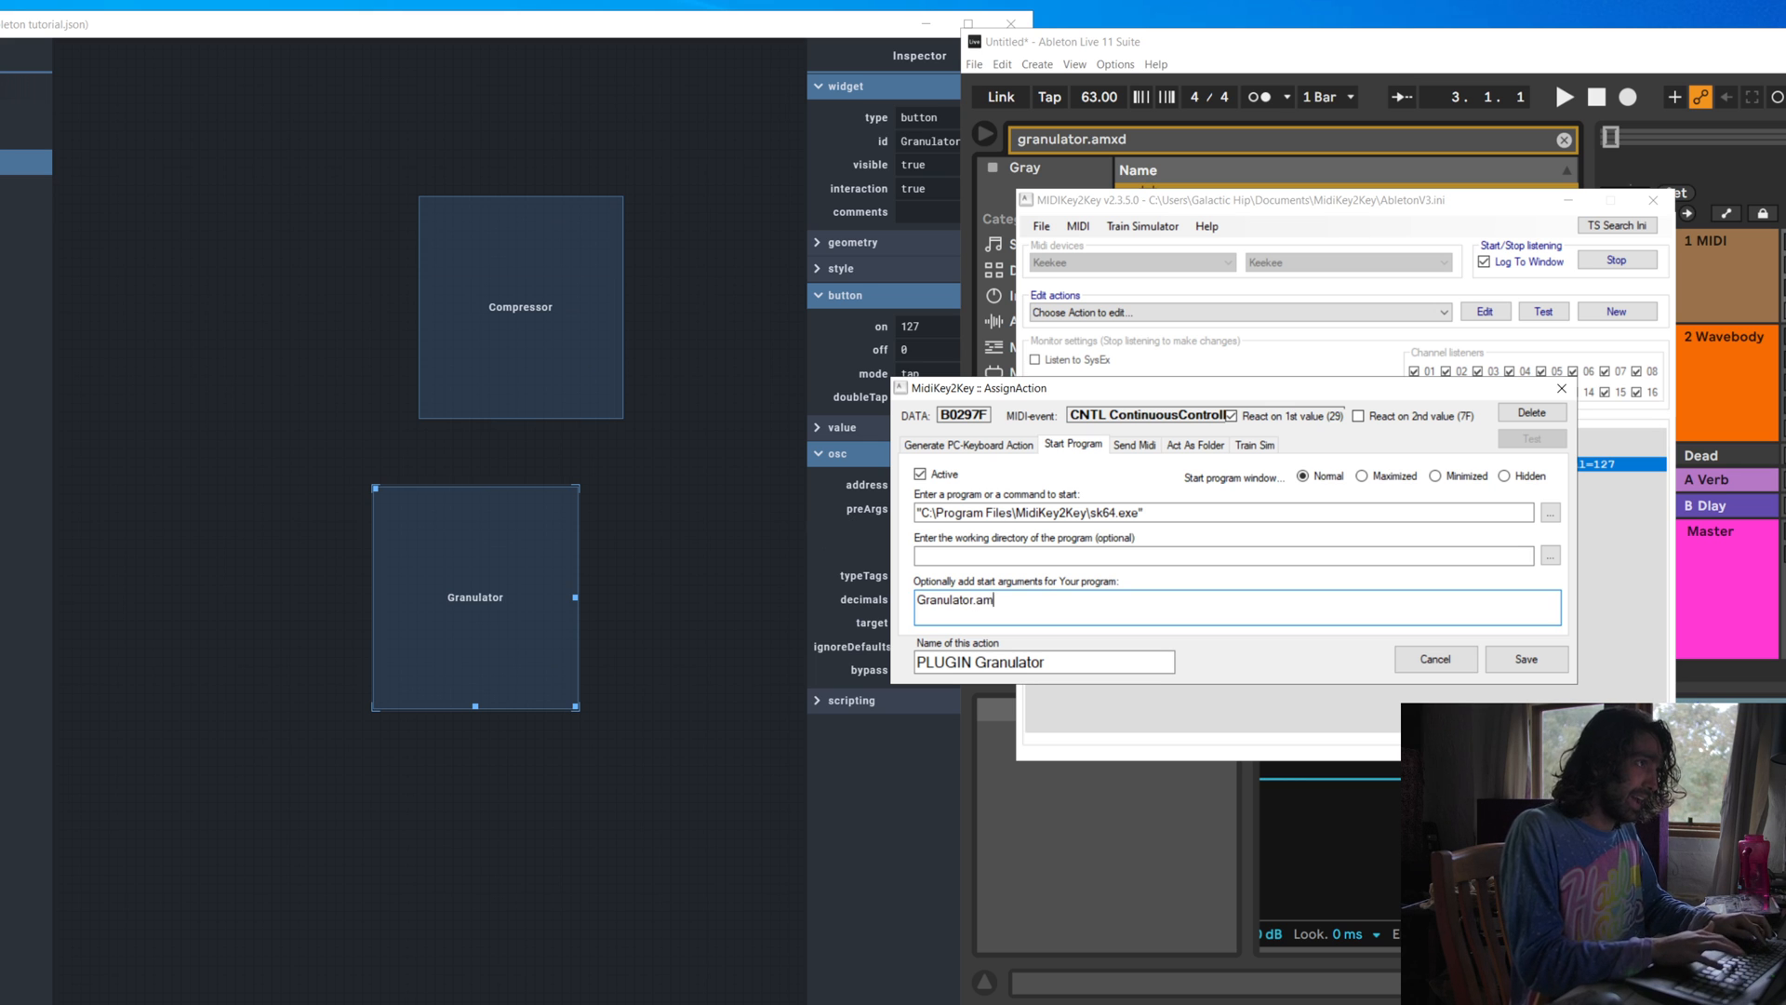
pyautogui.write('xd')
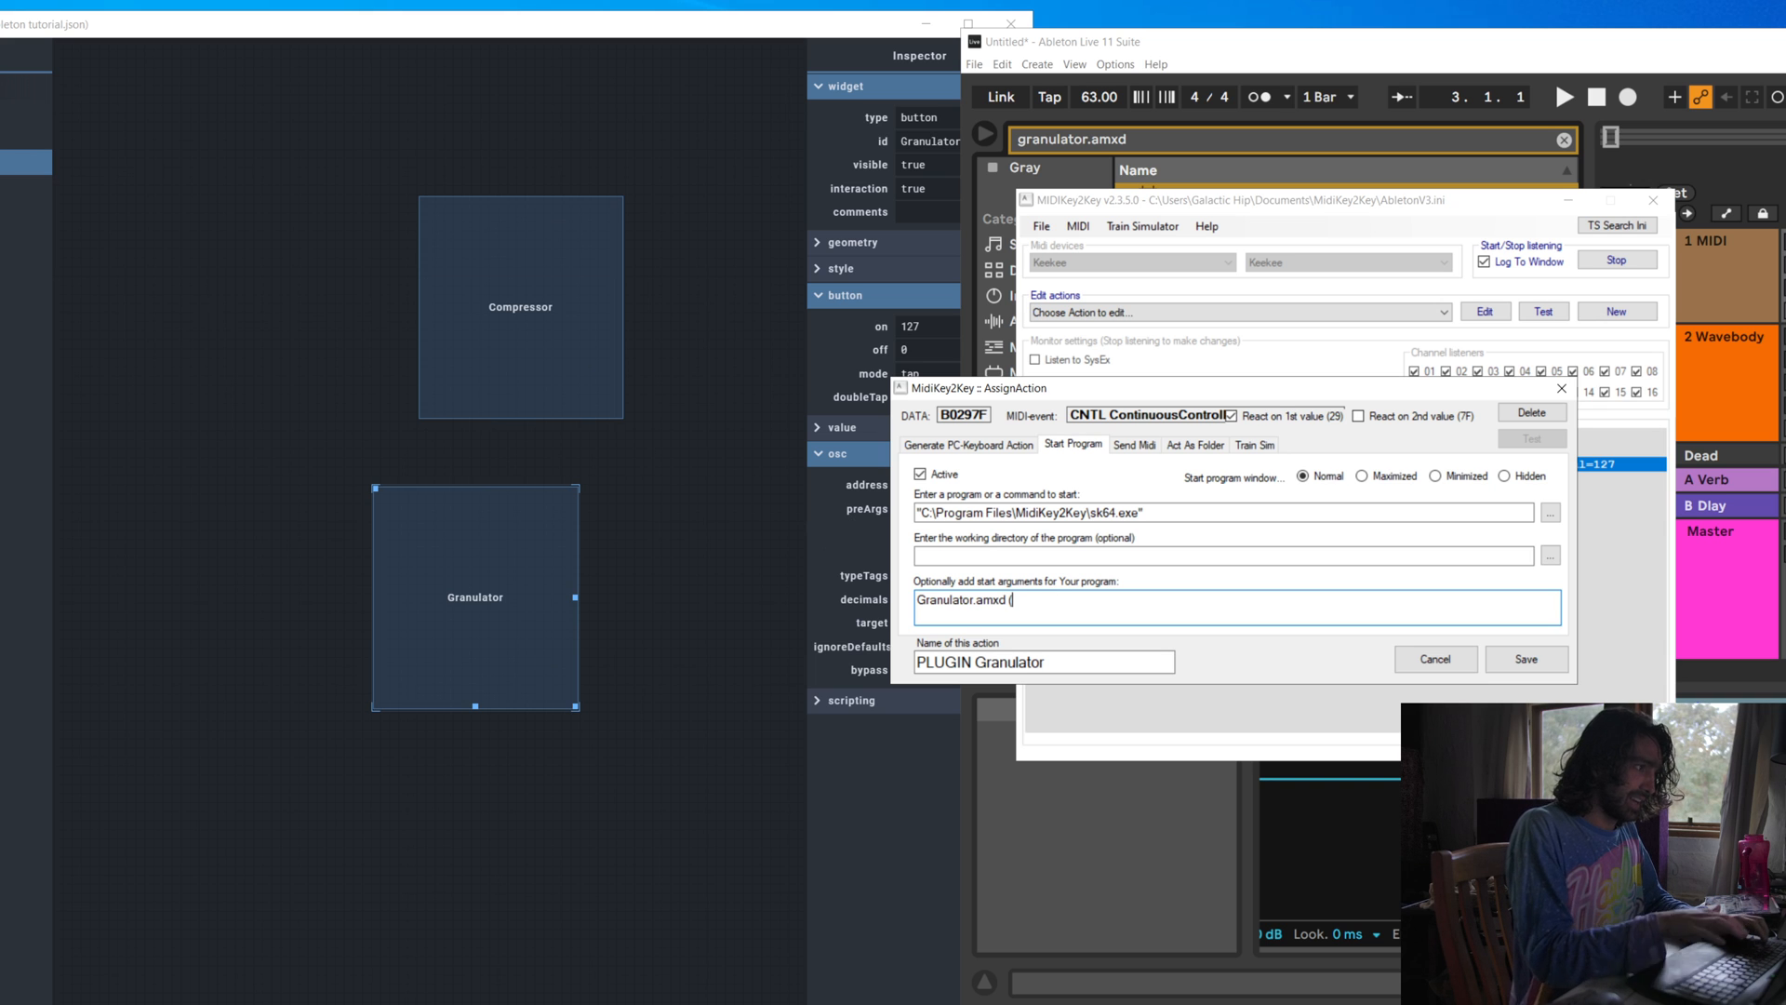
pyautogui.write('(ENTER')
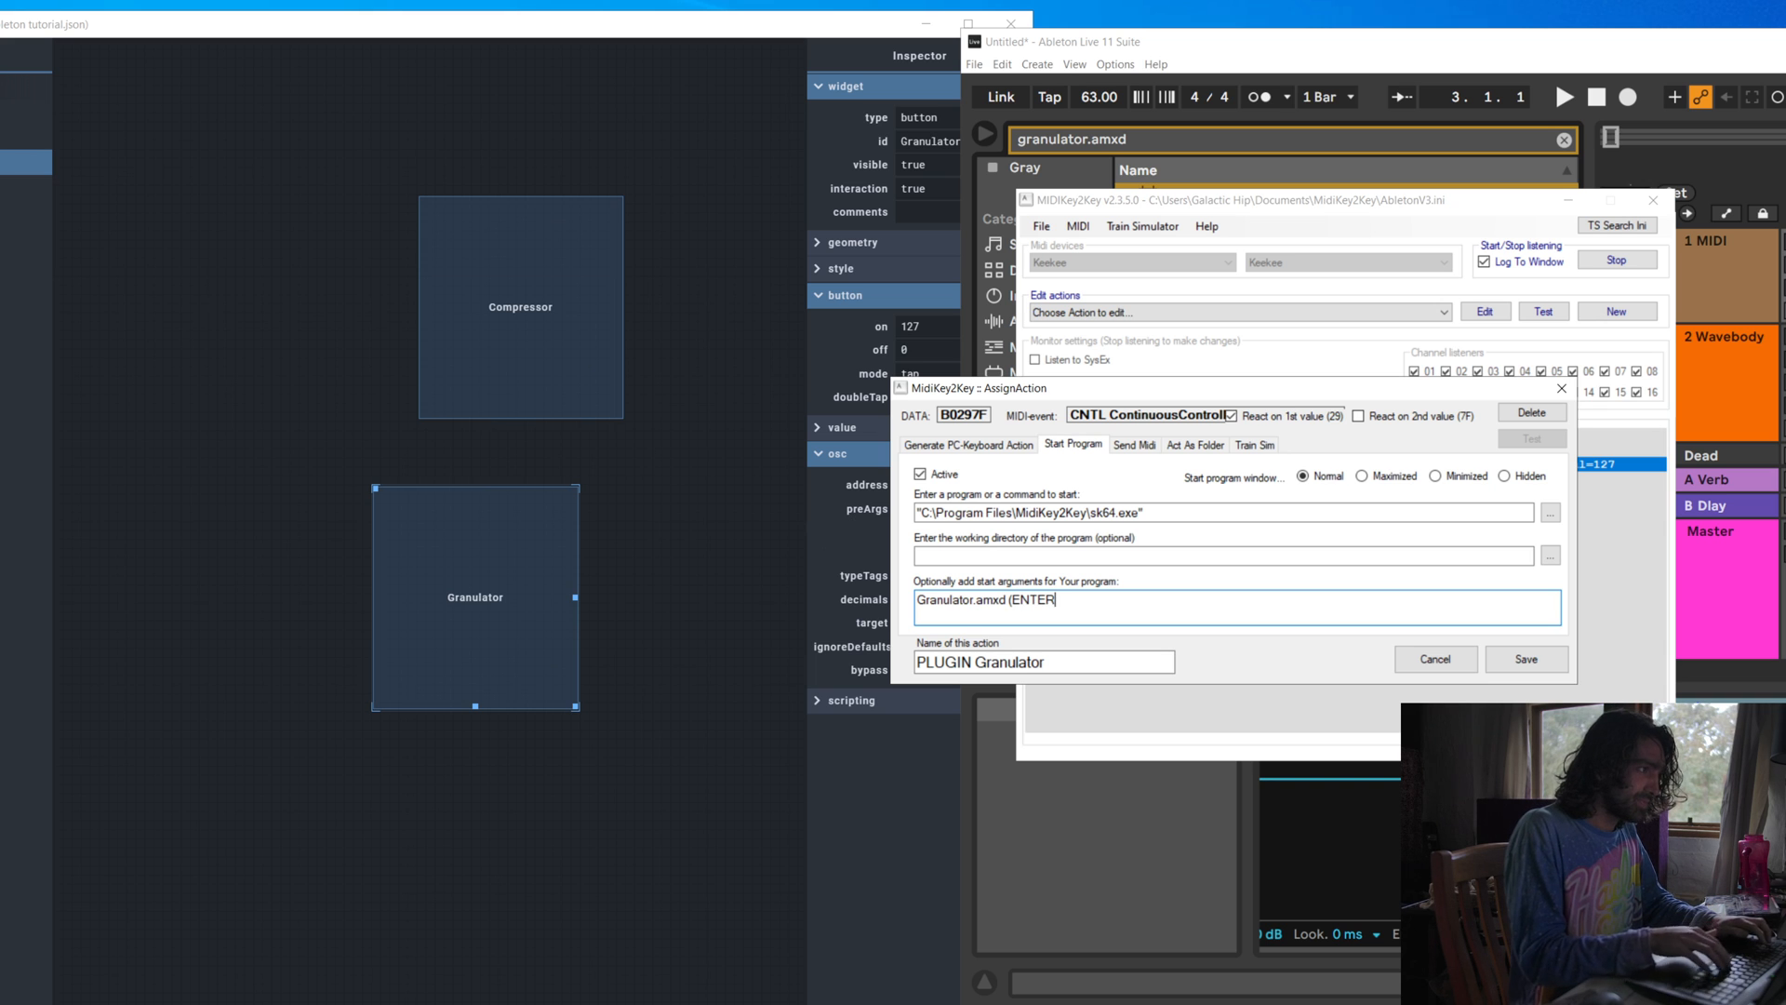
pyautogui.press('BackSpace')
pyautogui.press('BackSpace')
pyautogui.press('BackSpace')
pyautogui.press('BackSpace')
pyautogui.press('BackSpace')
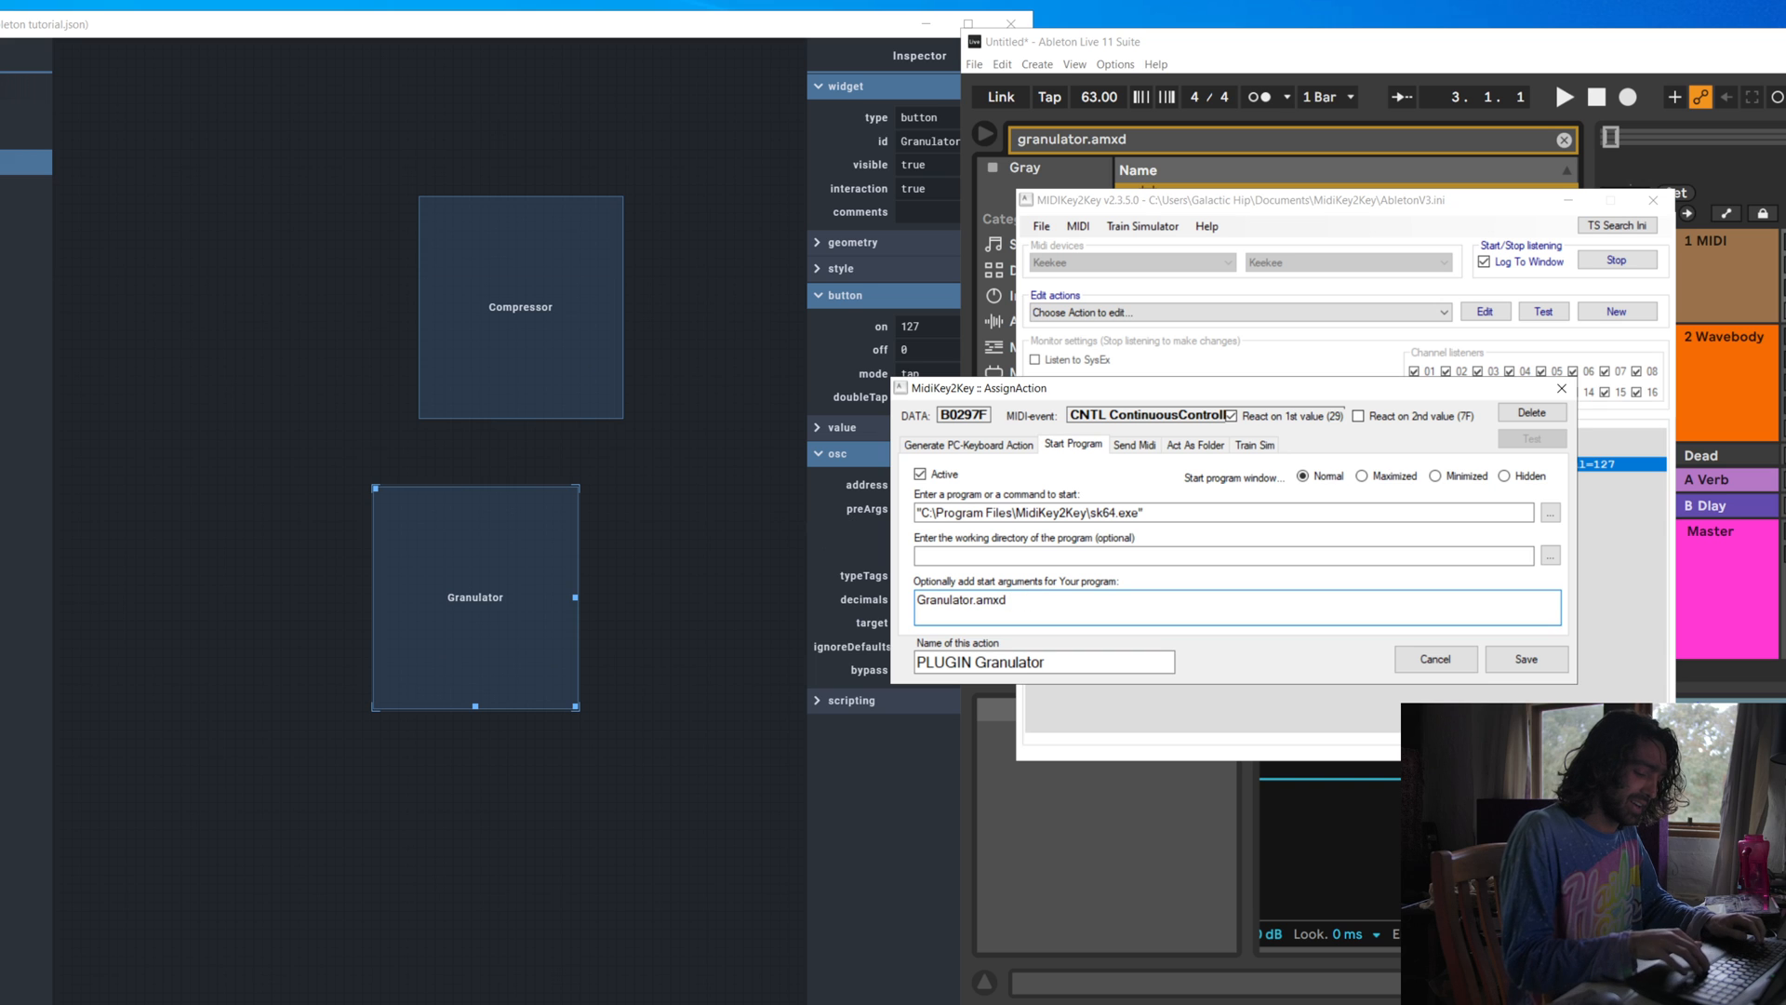
pyautogui.write('P 250')
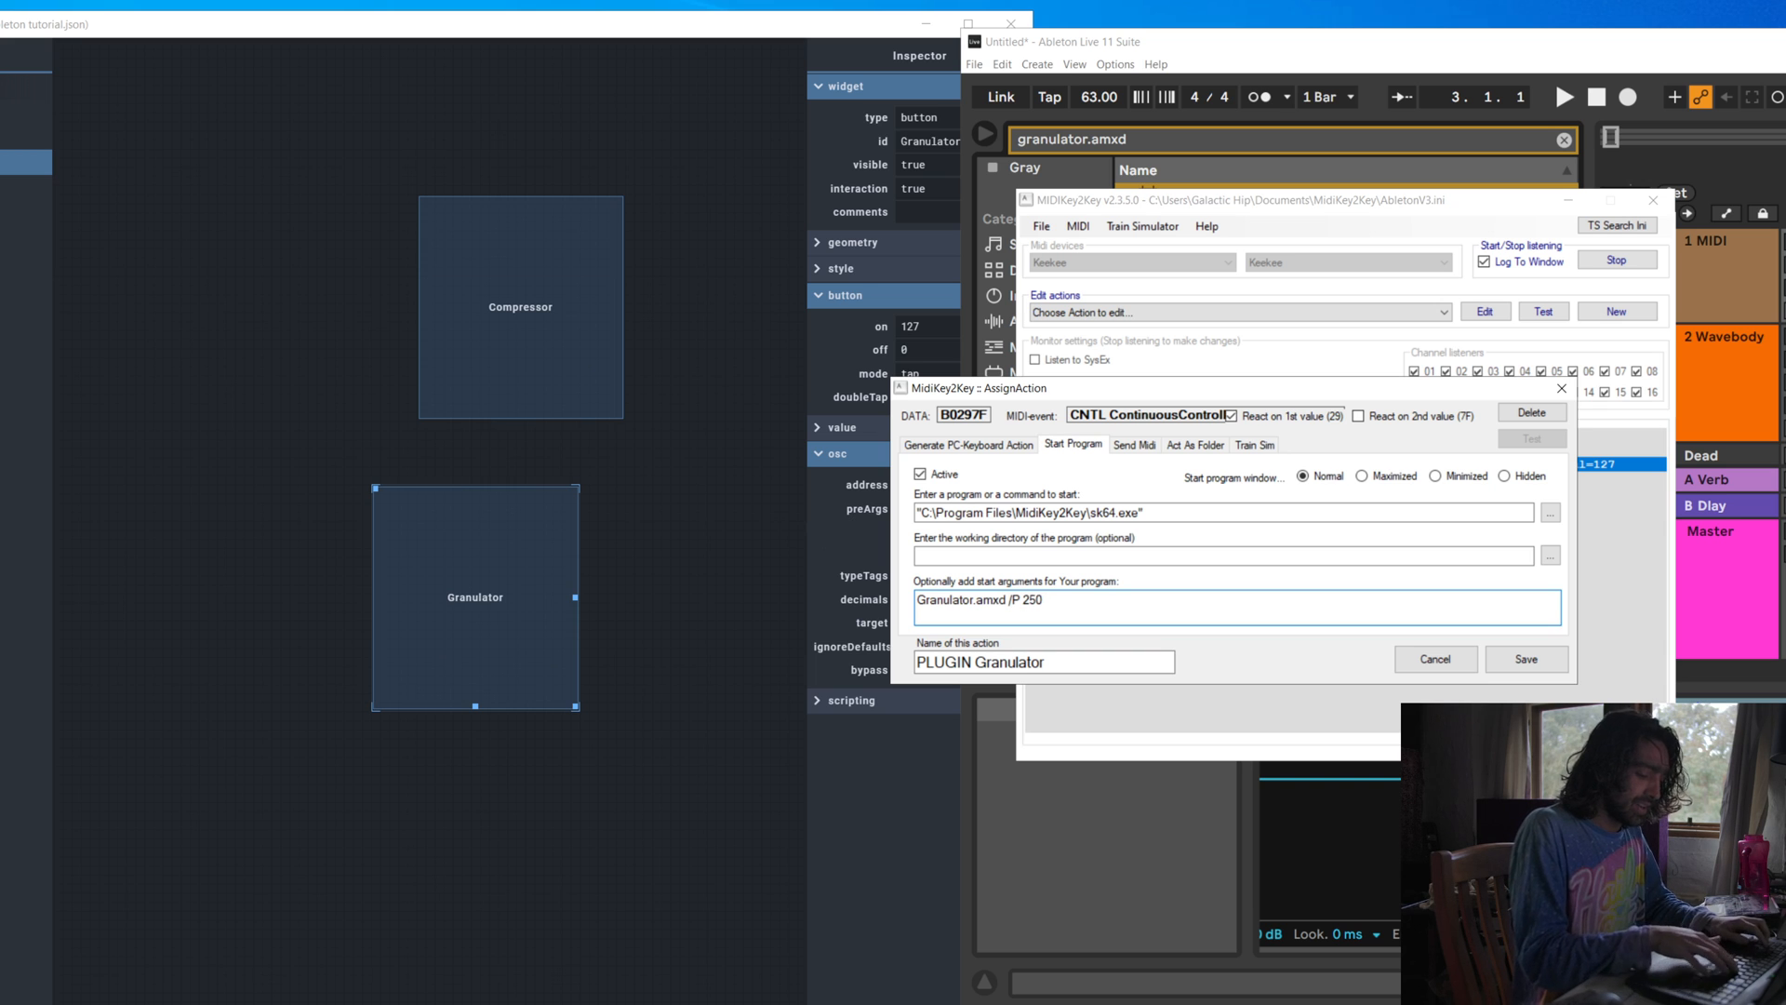
# Append "{ENTER}" after the 250 pause in the action's start arguments
pyautogui.write(' {ENYTER')
pyautogui.press('BackSpace')
pyautogui.press('BackSpace')
pyautogui.press('BackSpace')
pyautogui.press('BackSpace')
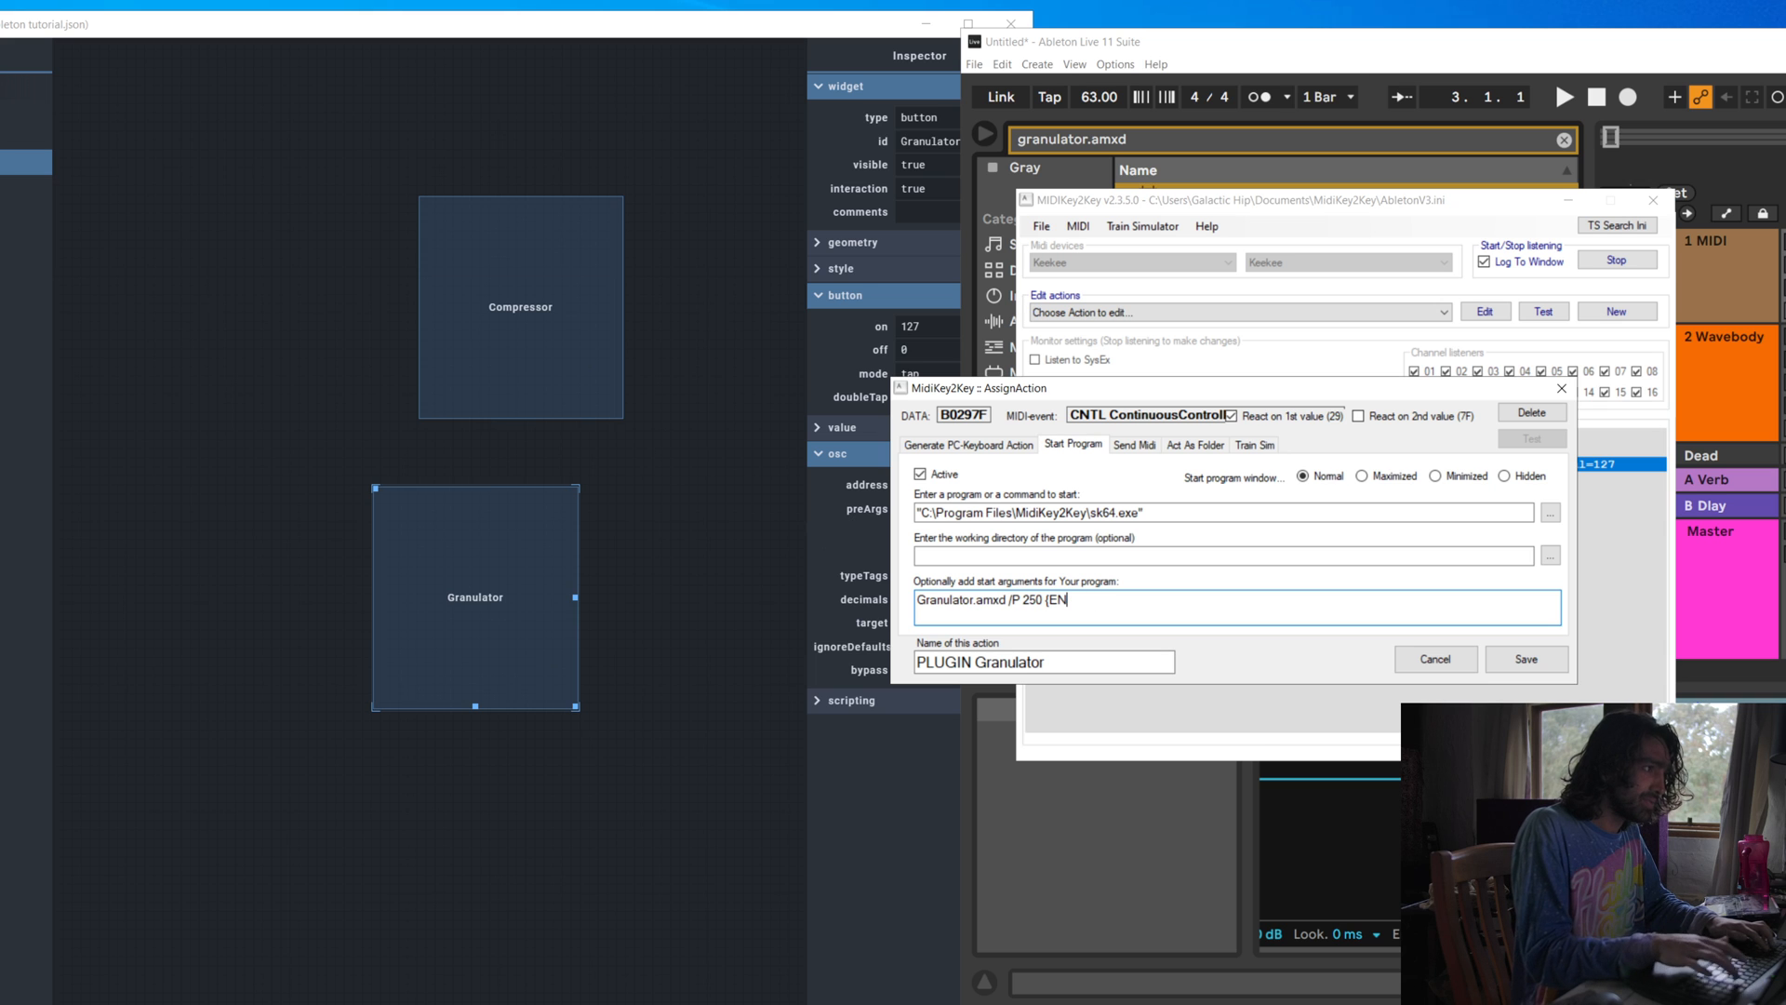
pyautogui.write('TER}')
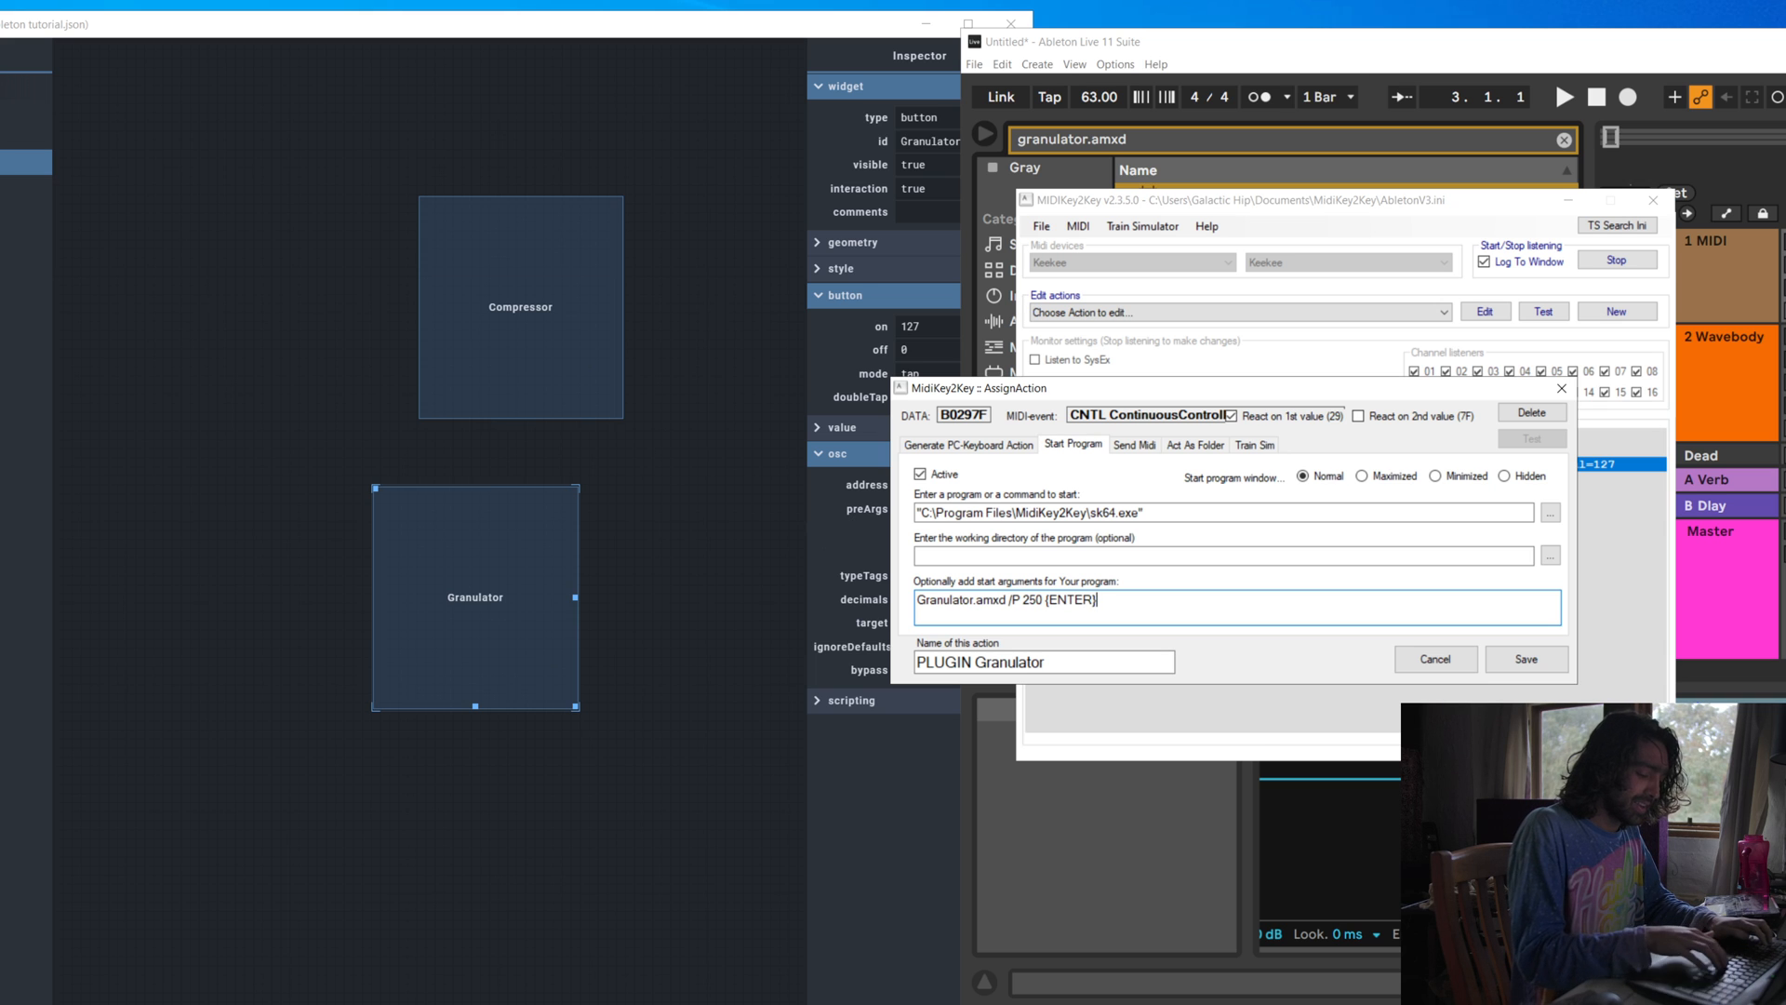
# Append "{DOWN}{ENTER}" to complete the start arguments, and save the PLUGIN Granulator action
pyautogui.write('{DOWN')
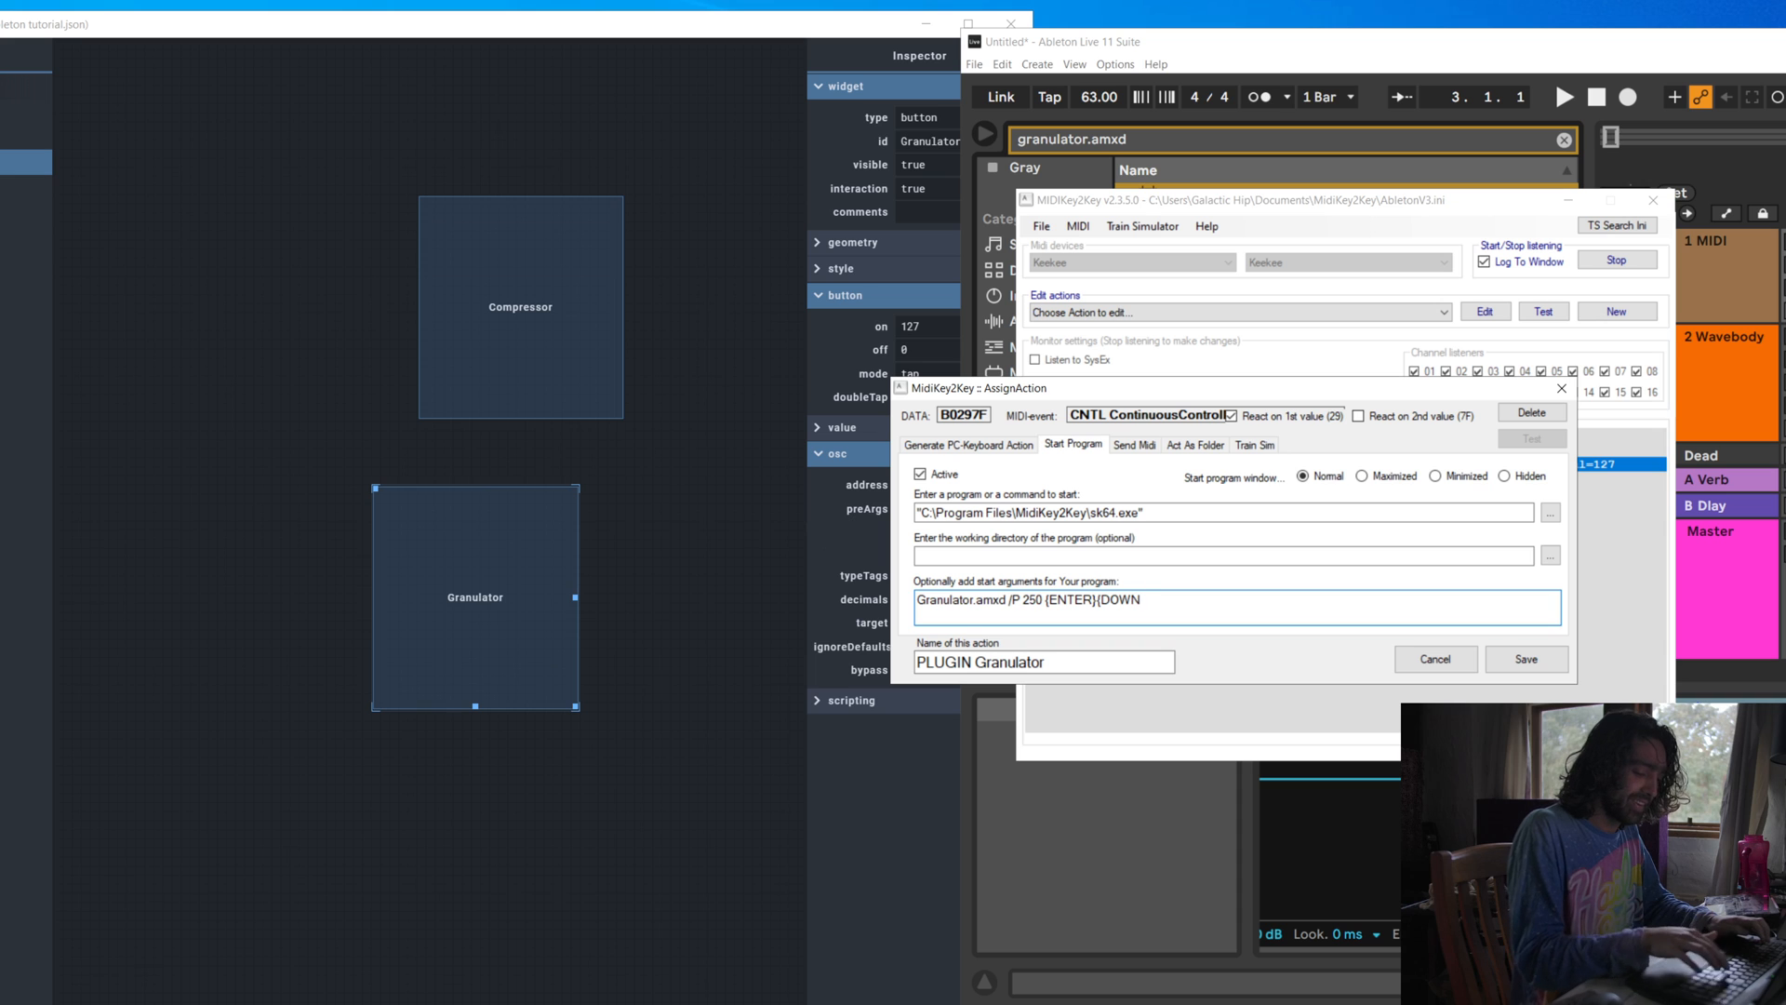
pyautogui.write('}ENT')
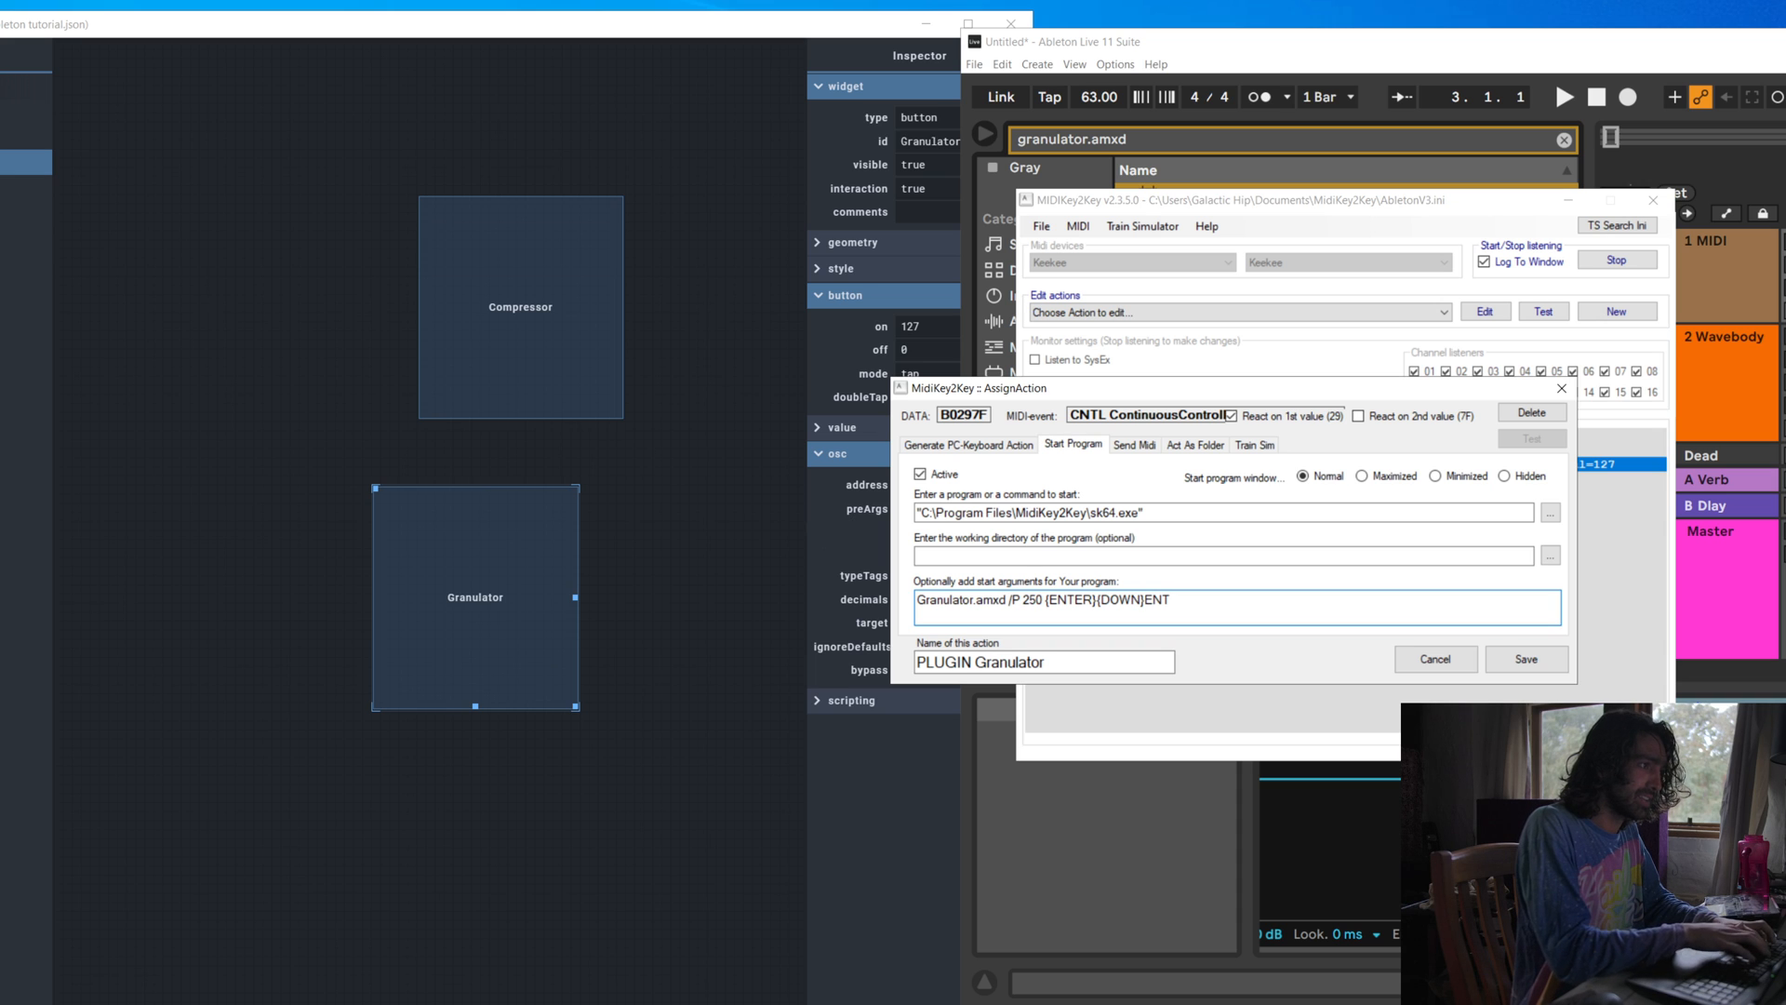
pyautogui.press('BackSpace')
pyautogui.press('BackSpace')
pyautogui.press('BackSpace')
pyautogui.write('{')
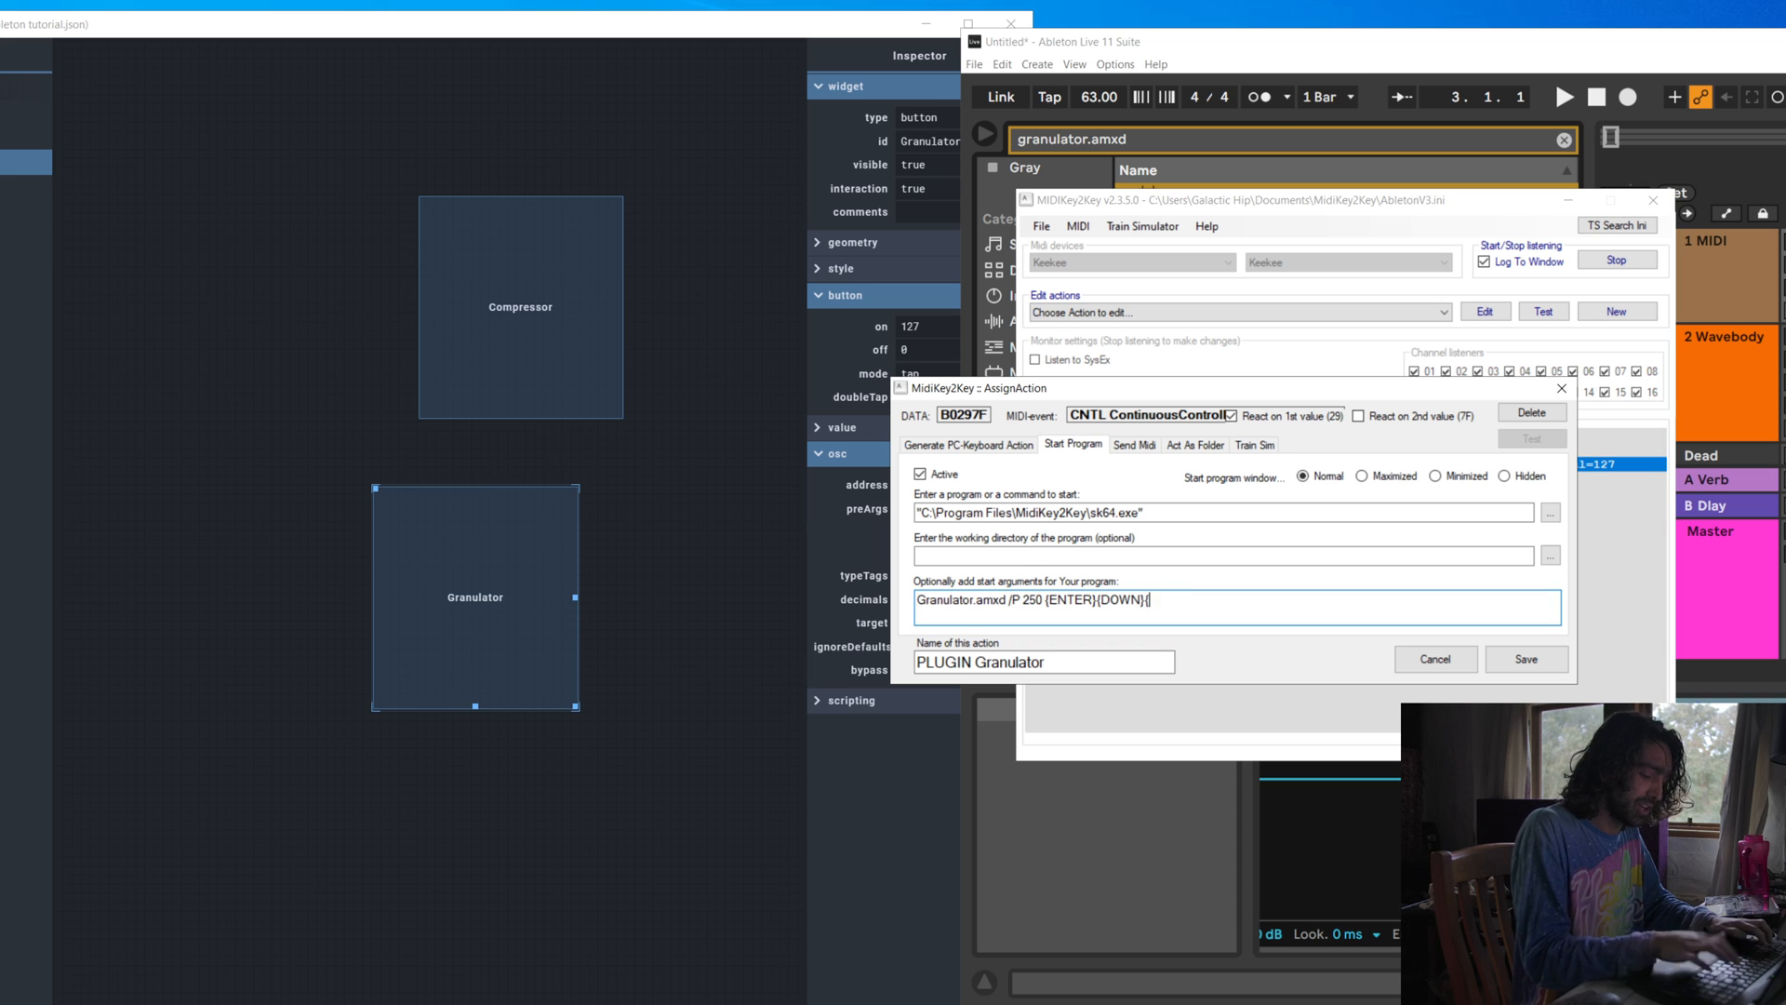
pyautogui.write('ENTER}')
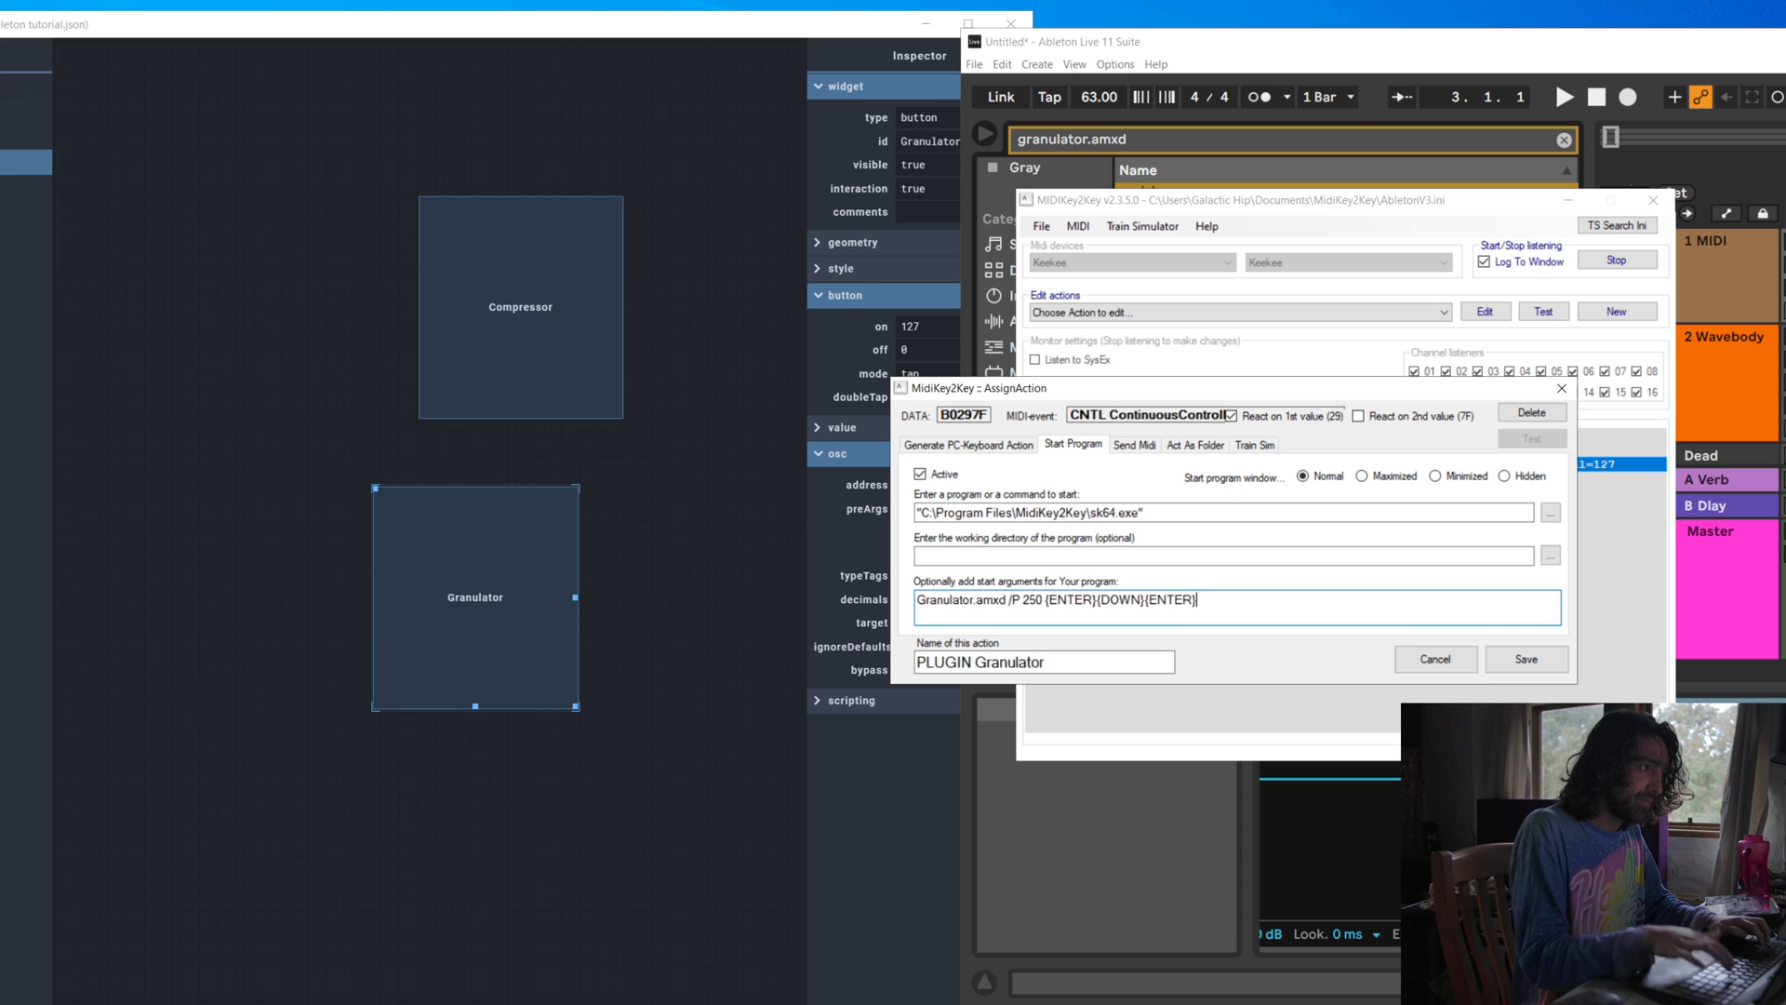
pyautogui.click(1520, 659)
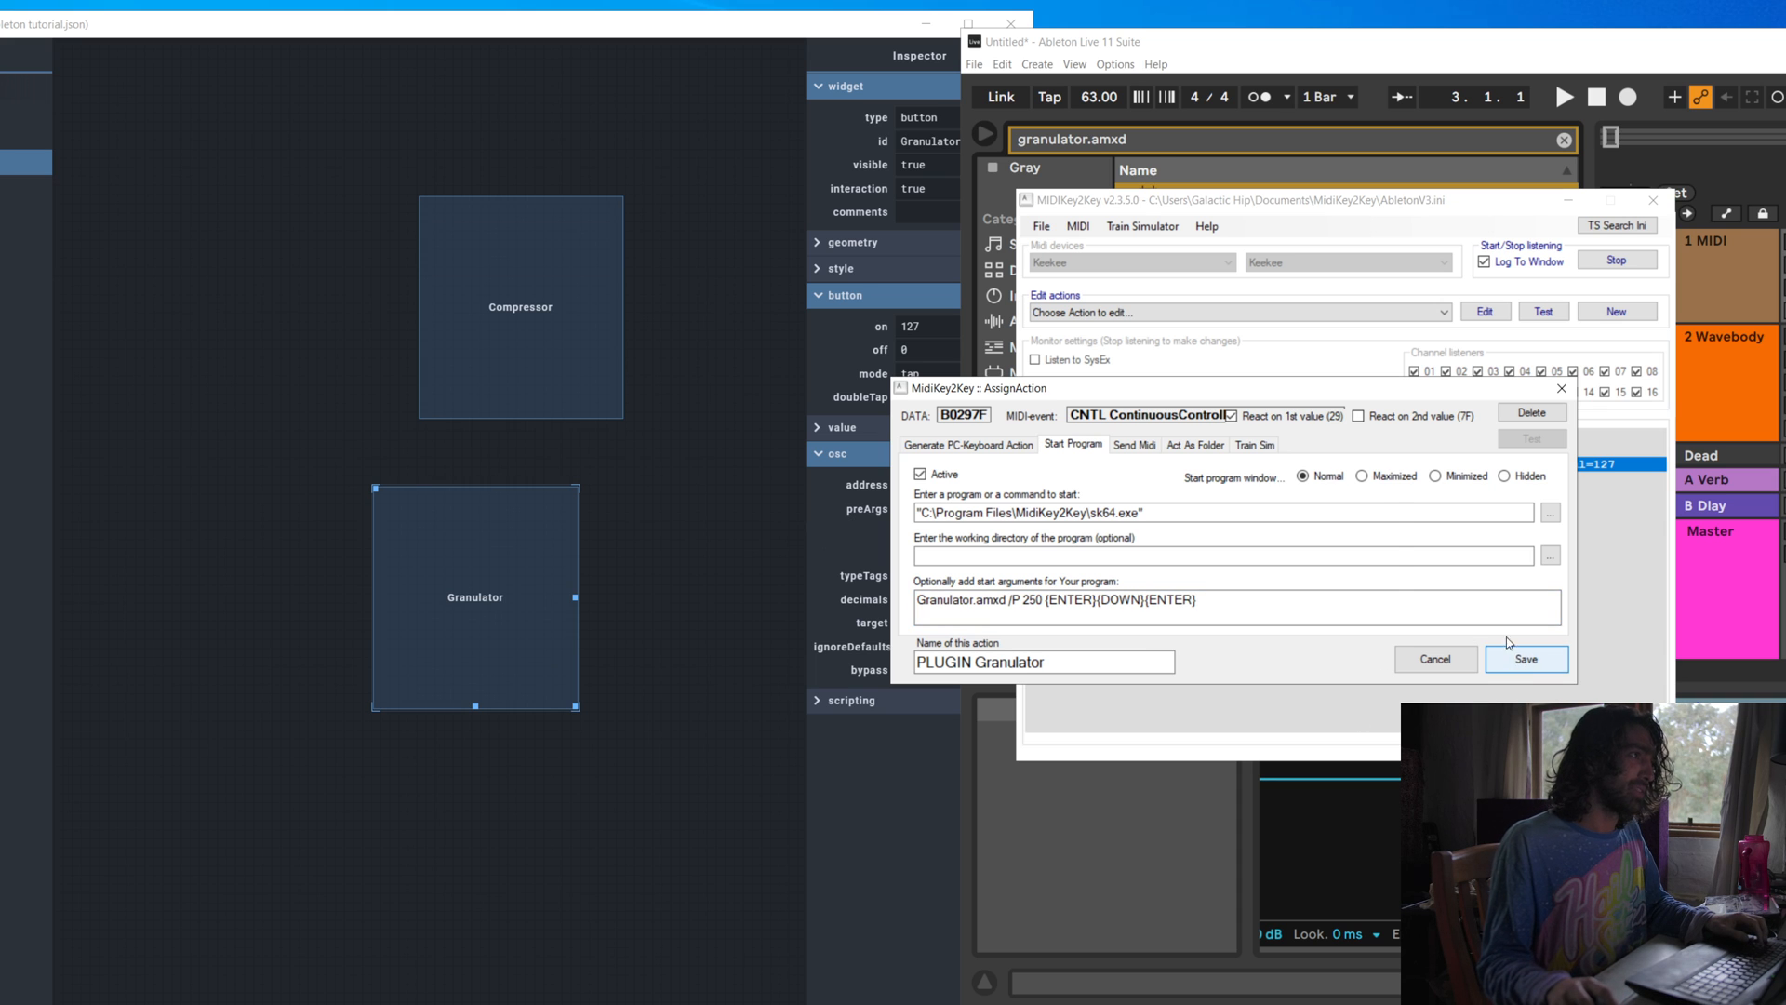
pyautogui.click(1351, 579)
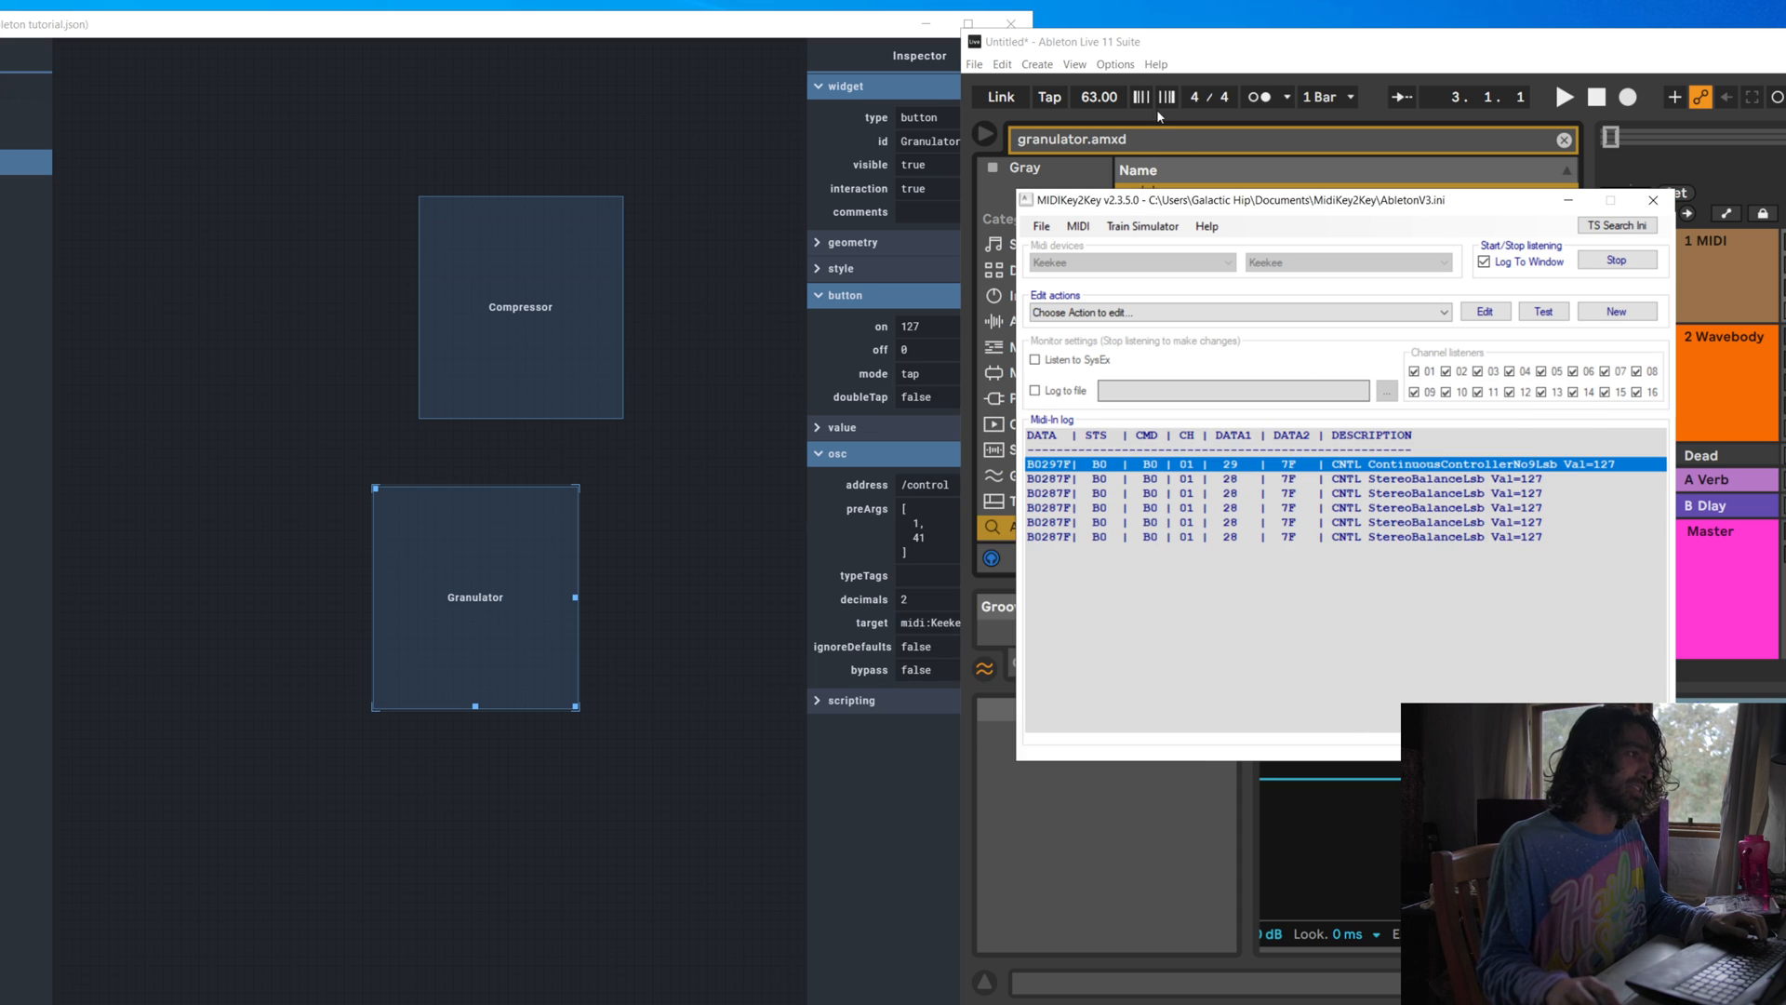
# Clear the browser search in Ableton Live and delete the Compressor devices from the device chain, keeping Velocity
pyautogui.click(1157, 109)
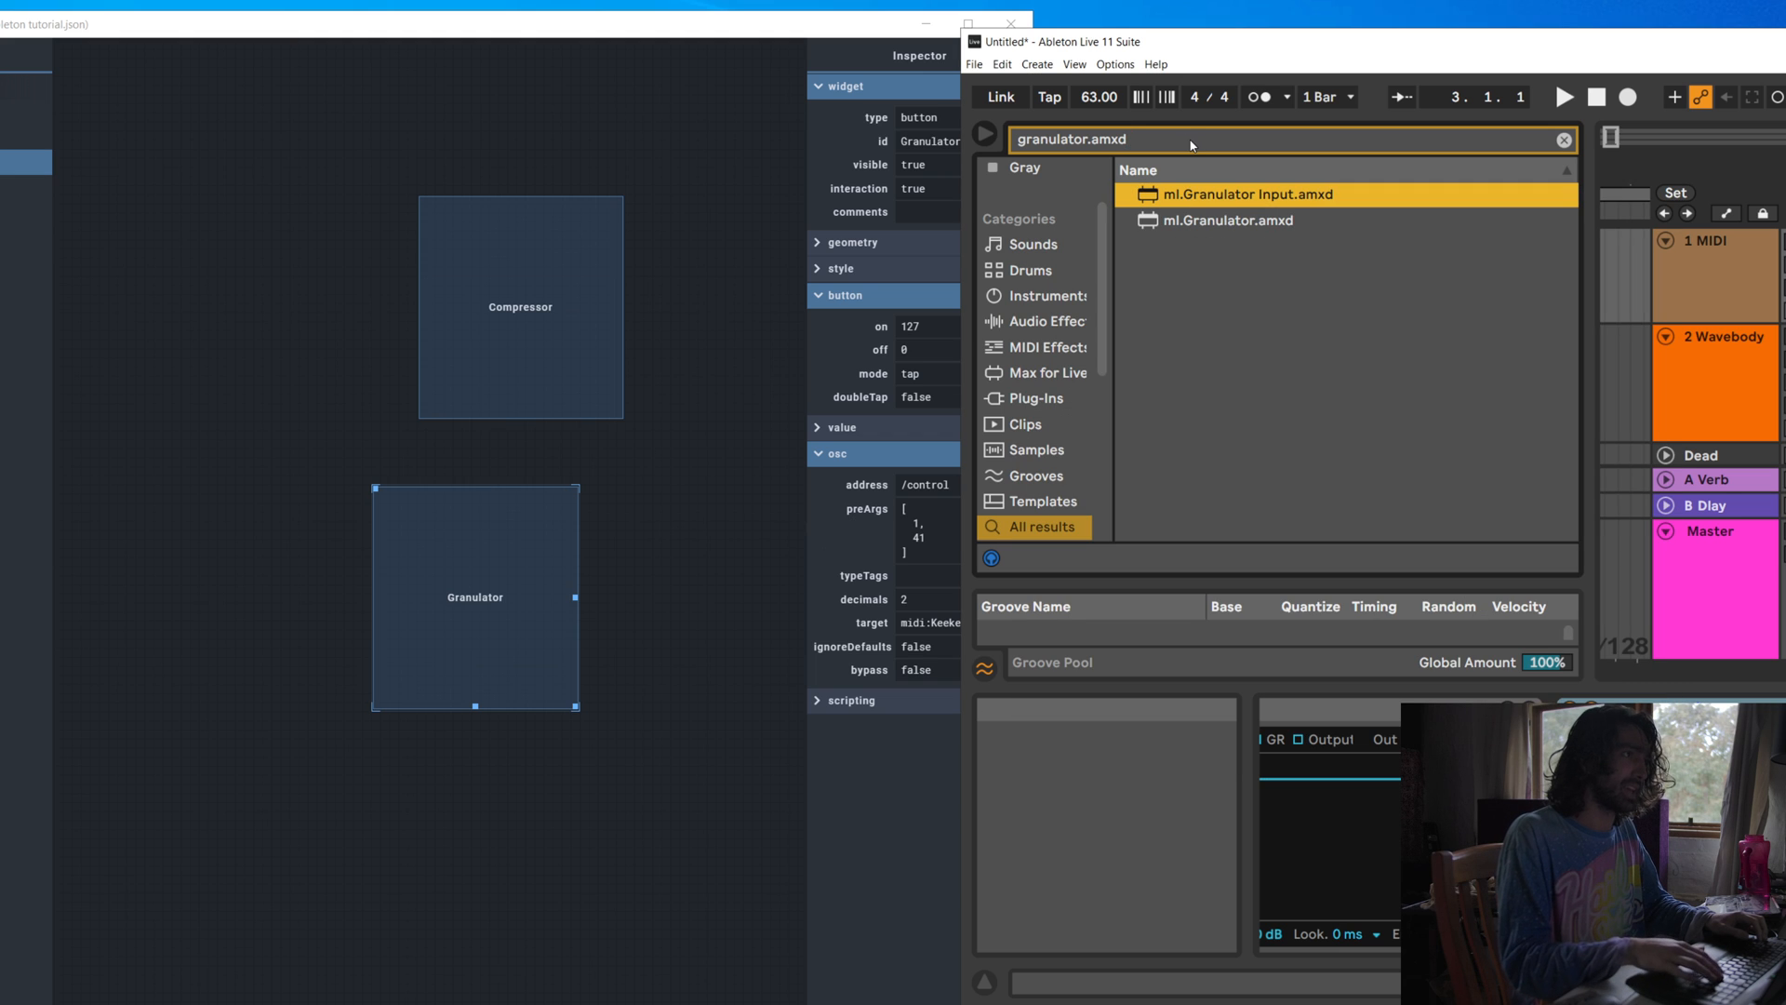
pyautogui.press('Down')
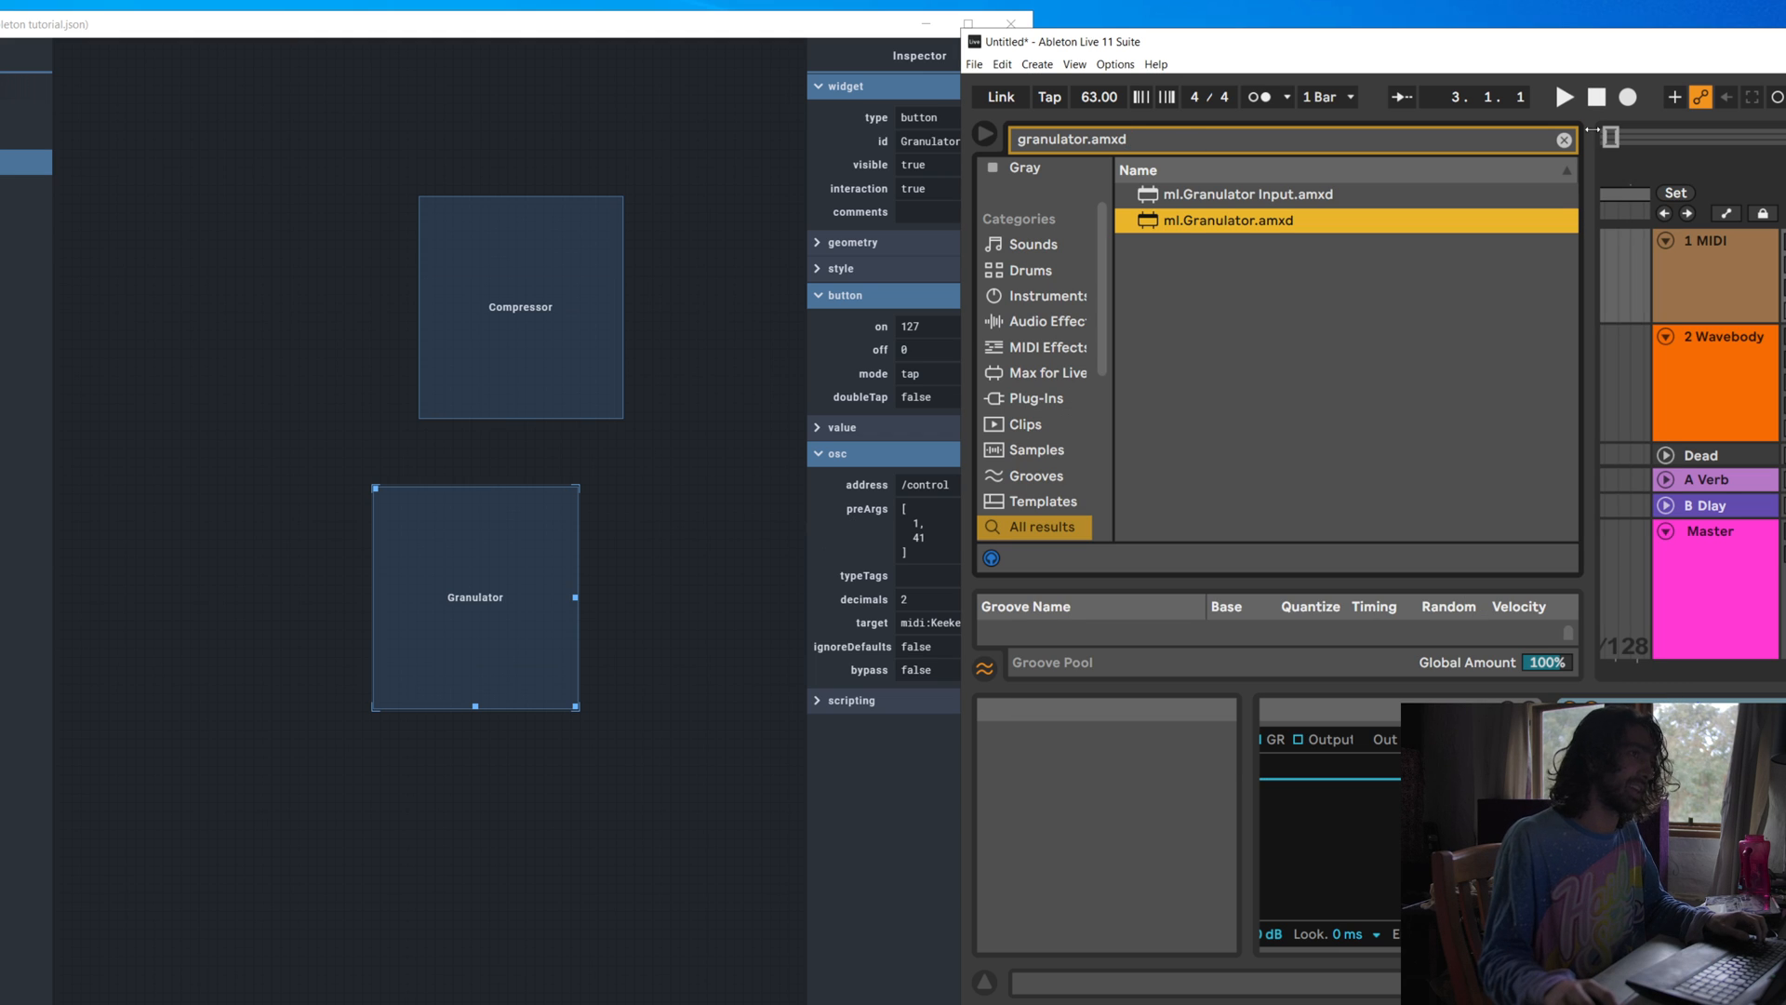
pyautogui.click(1564, 139)
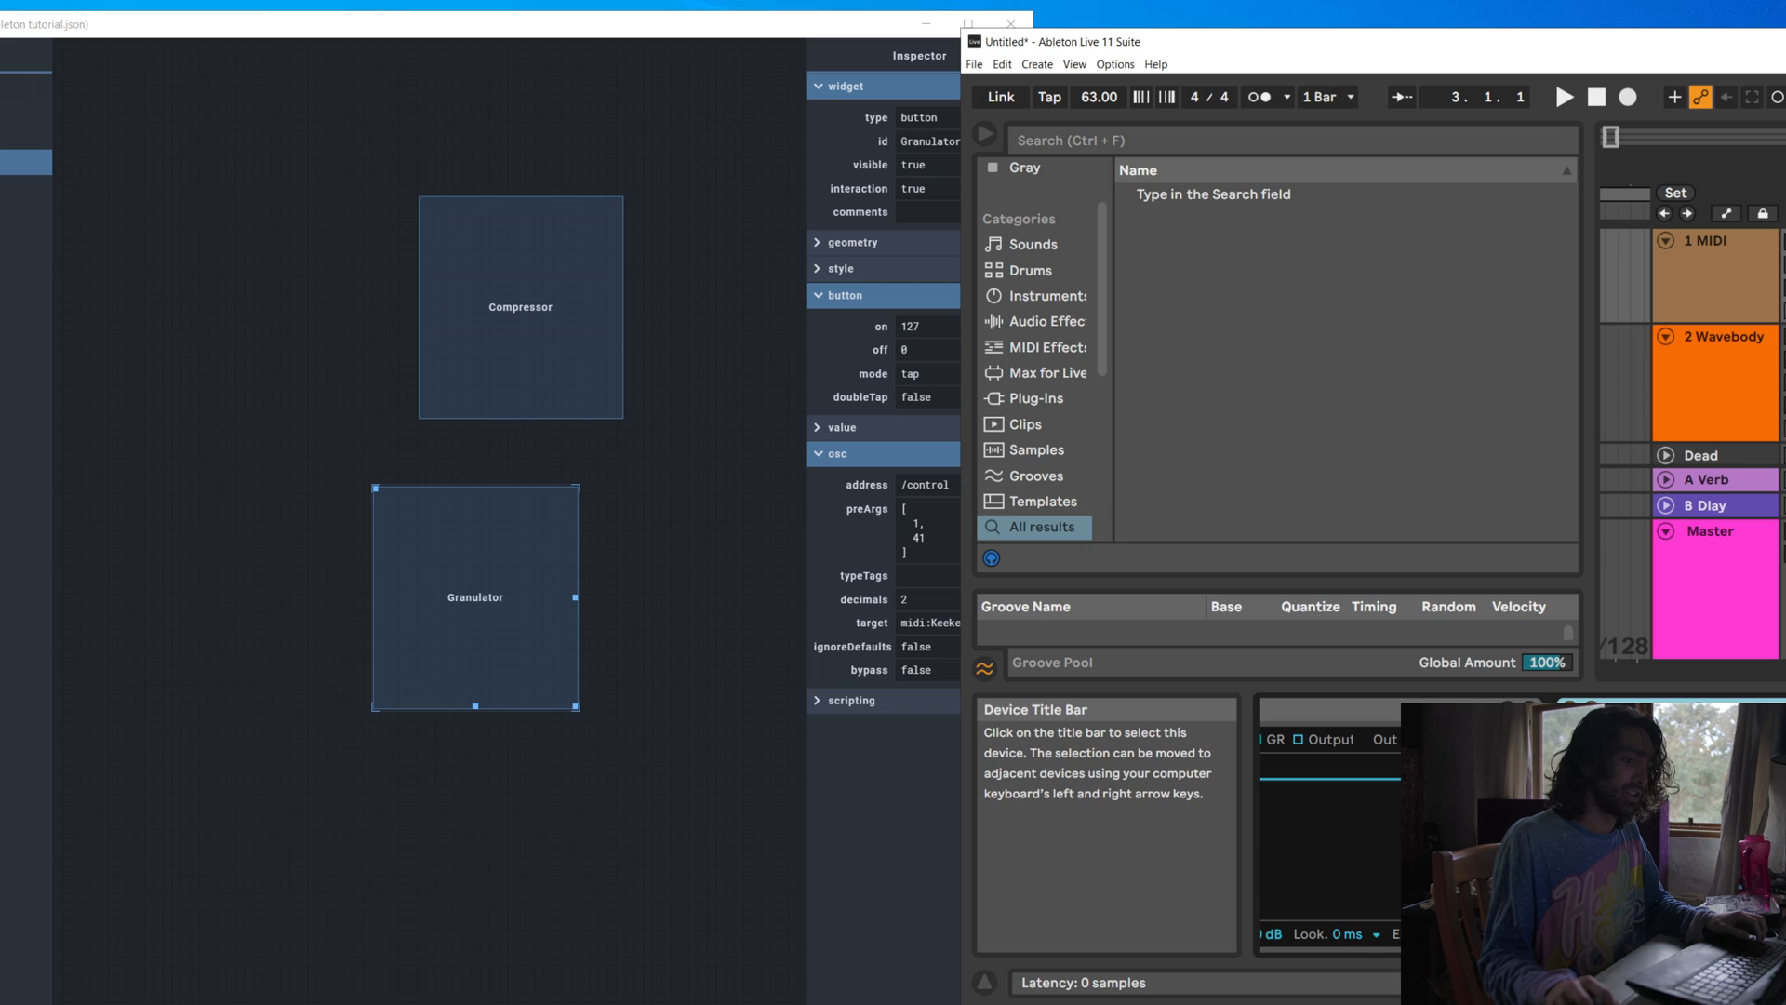
pyautogui.press('Delete')
pyautogui.press('Delete')
pyautogui.press('Delete')
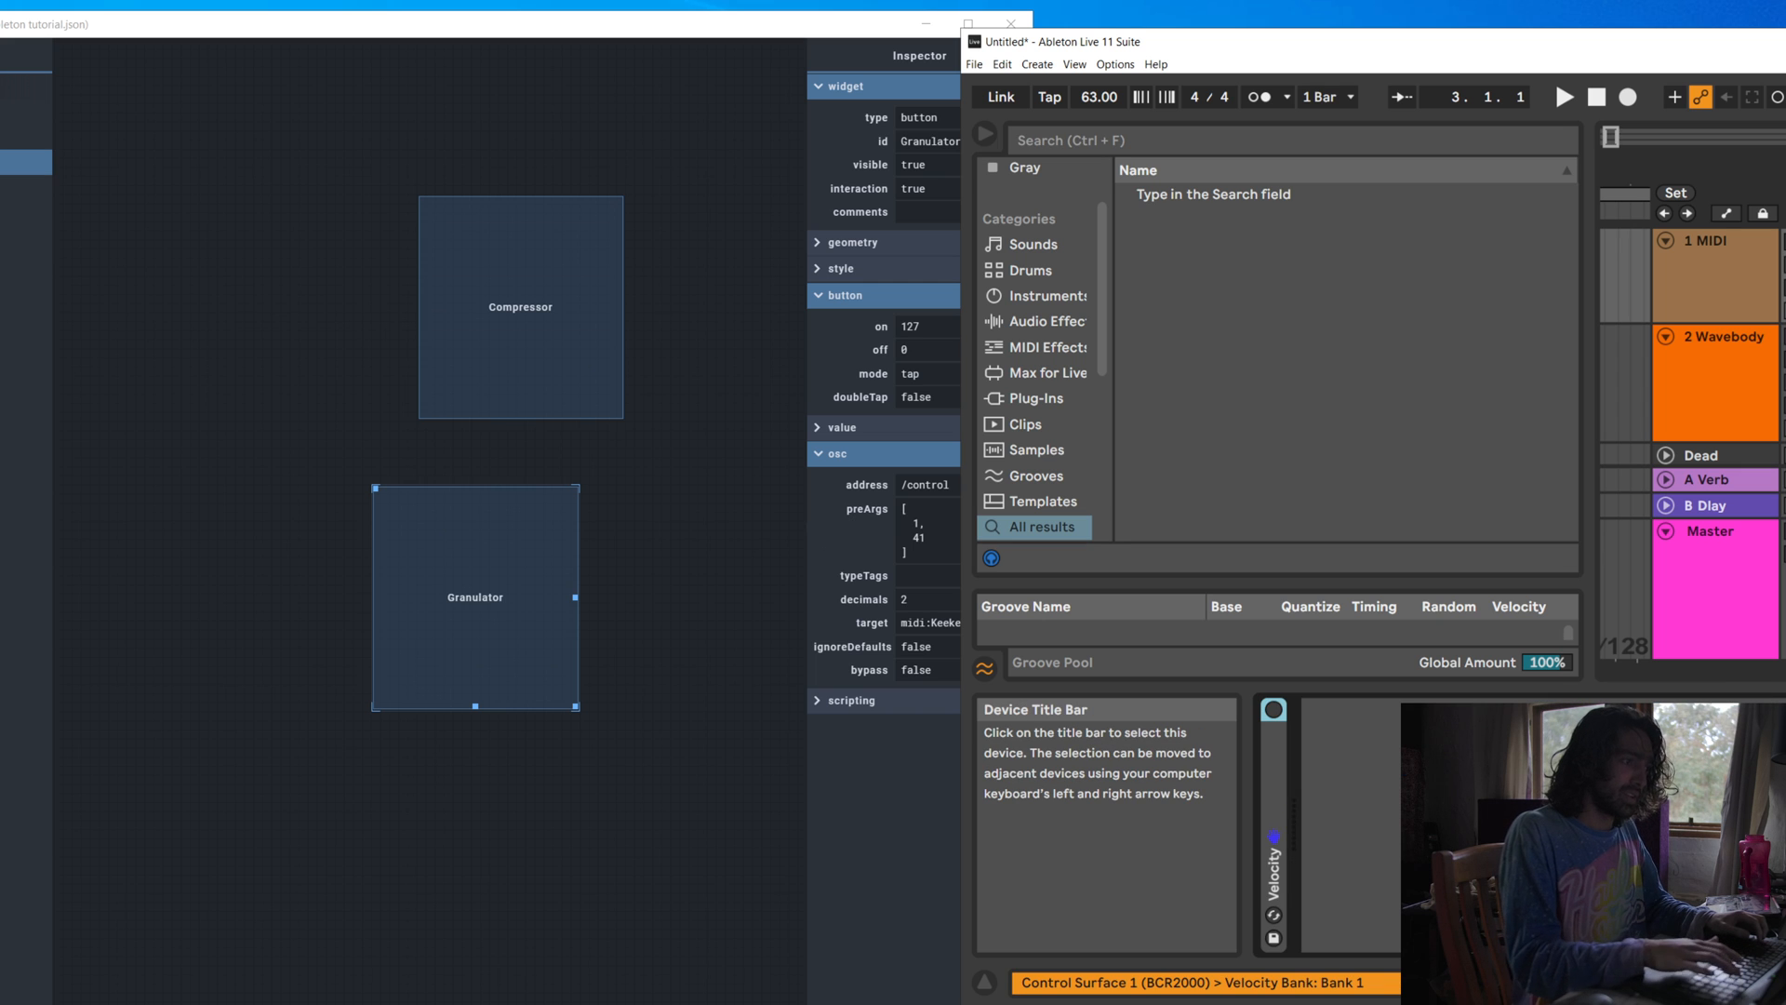
pyautogui.press('Right')
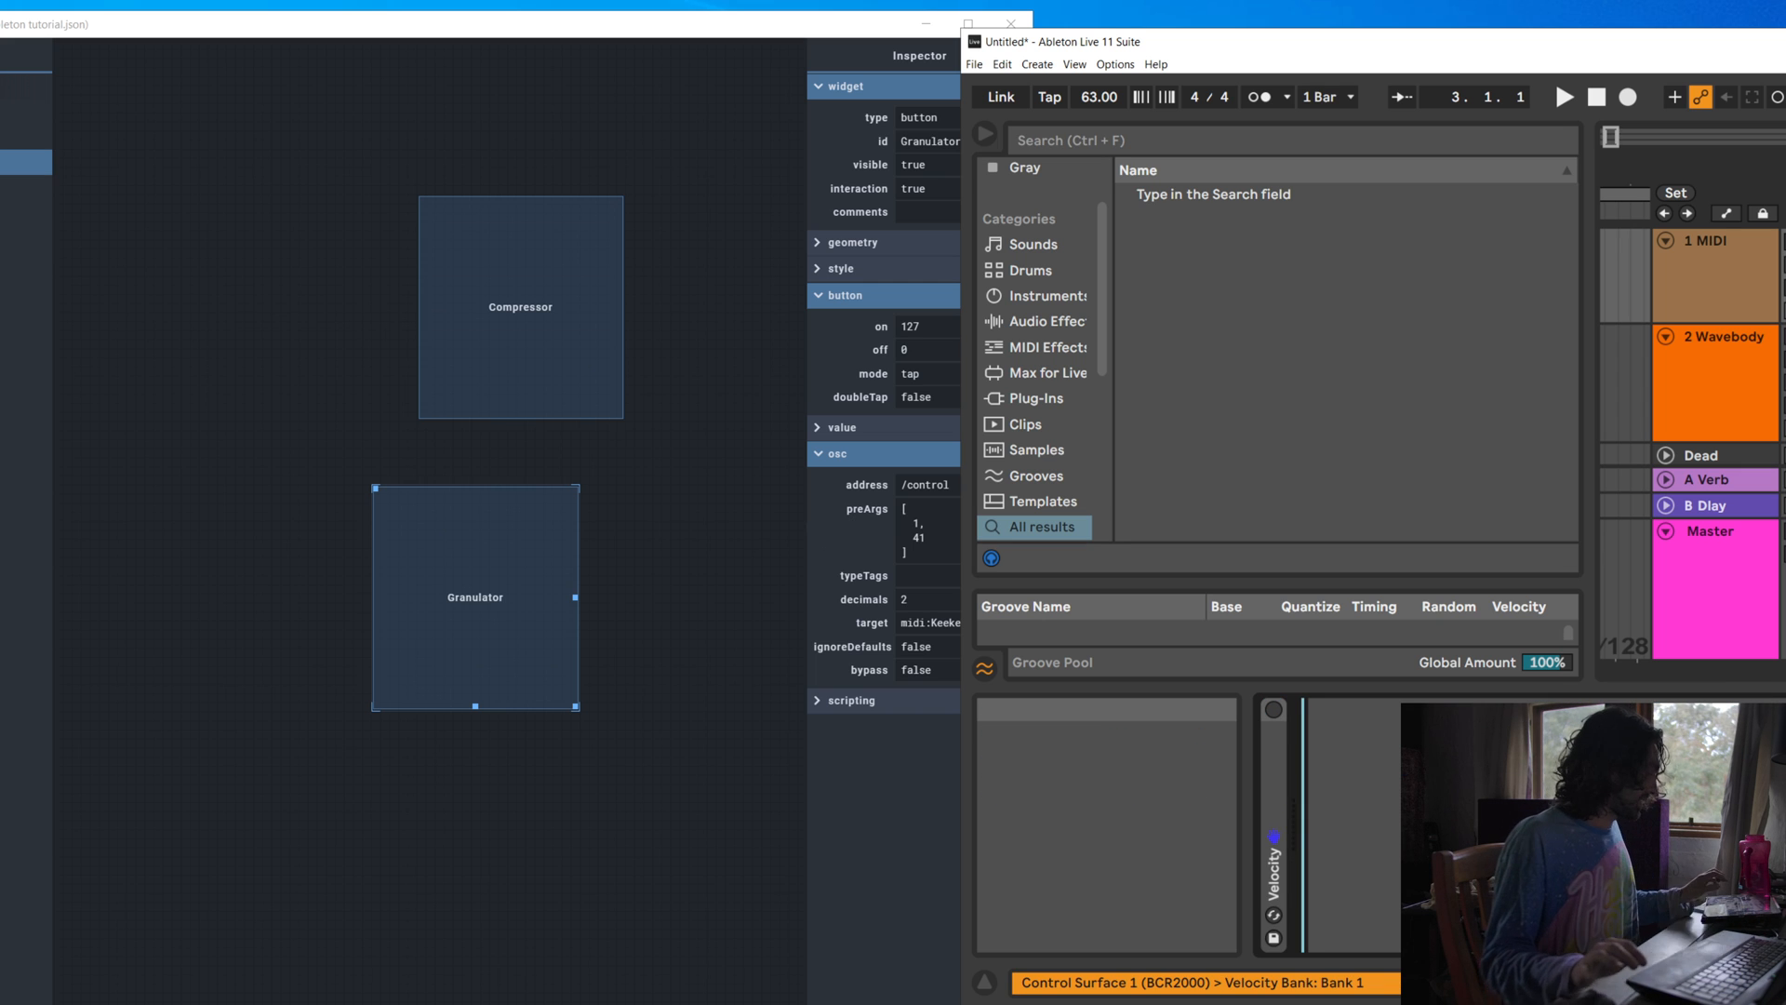
# Save the Open Stage Control session and test the Granulator action in Ableton Live, searching "Granulator.amxd" and loading ml.Granulator.amxd
pyautogui.click(739, 698)
pyautogui.hotkey('ctrl', 's')
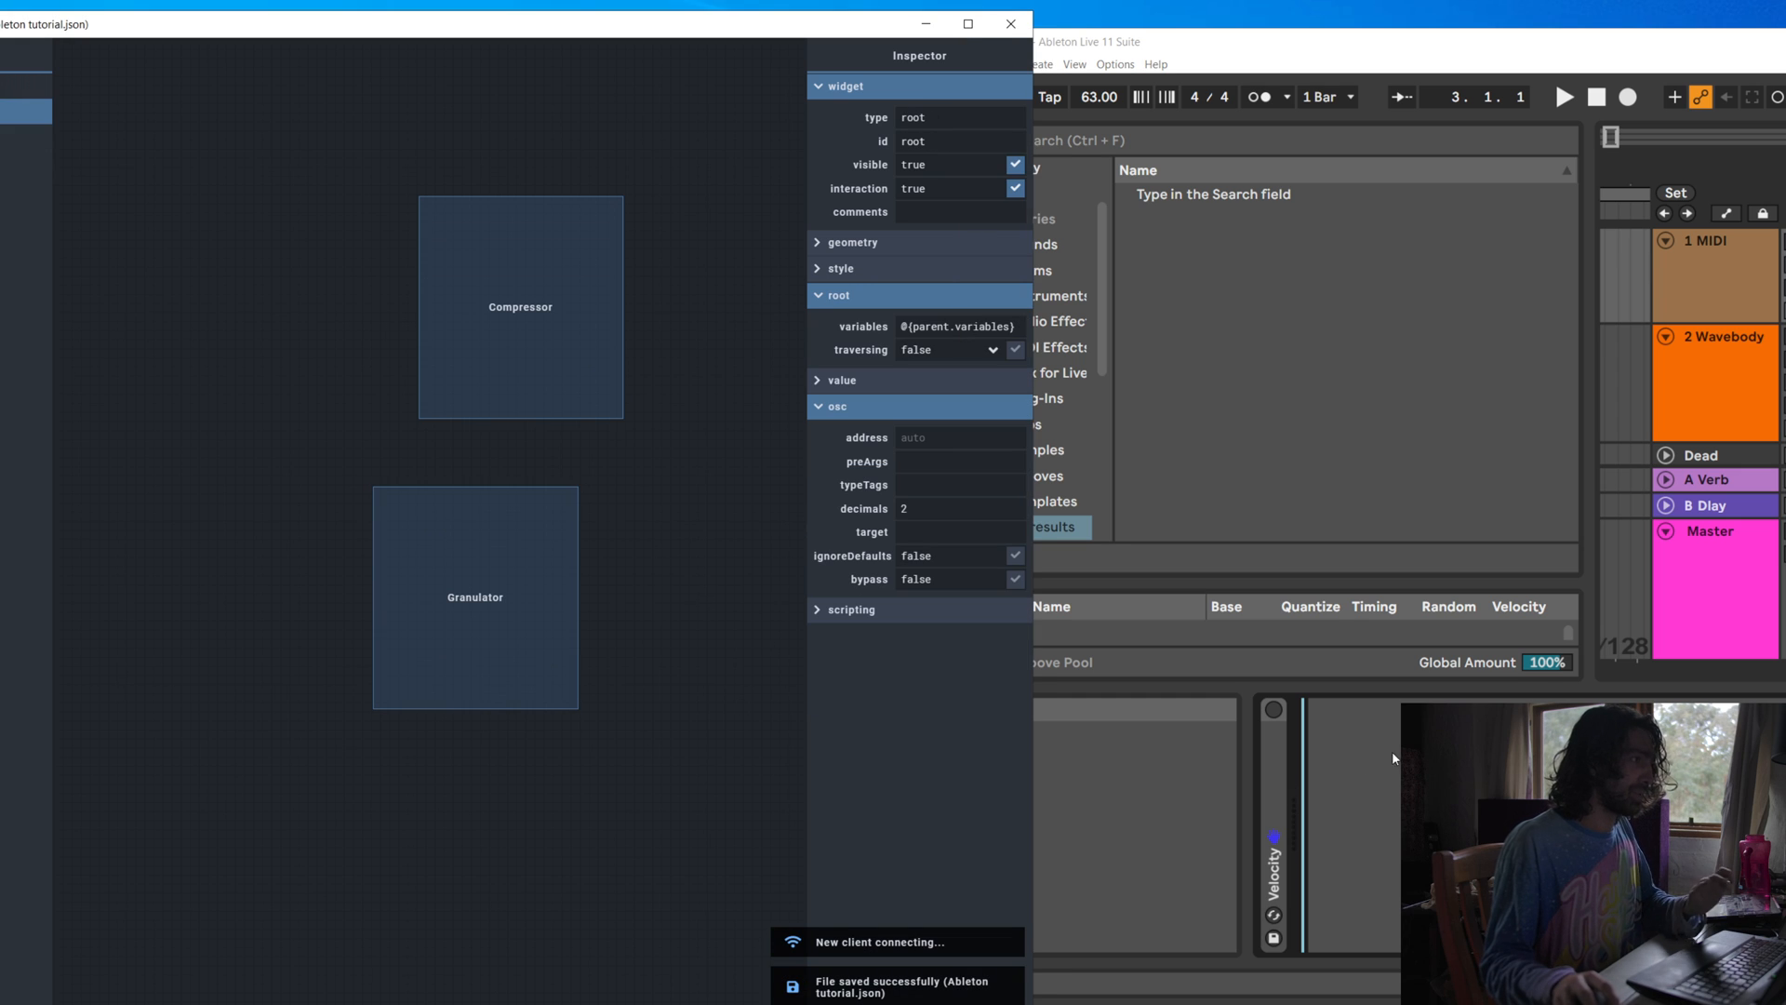
pyautogui.click(1393, 754)
pyautogui.hotkey('ctrl', 'f')
pyautogui.write('Granulator.amxd')
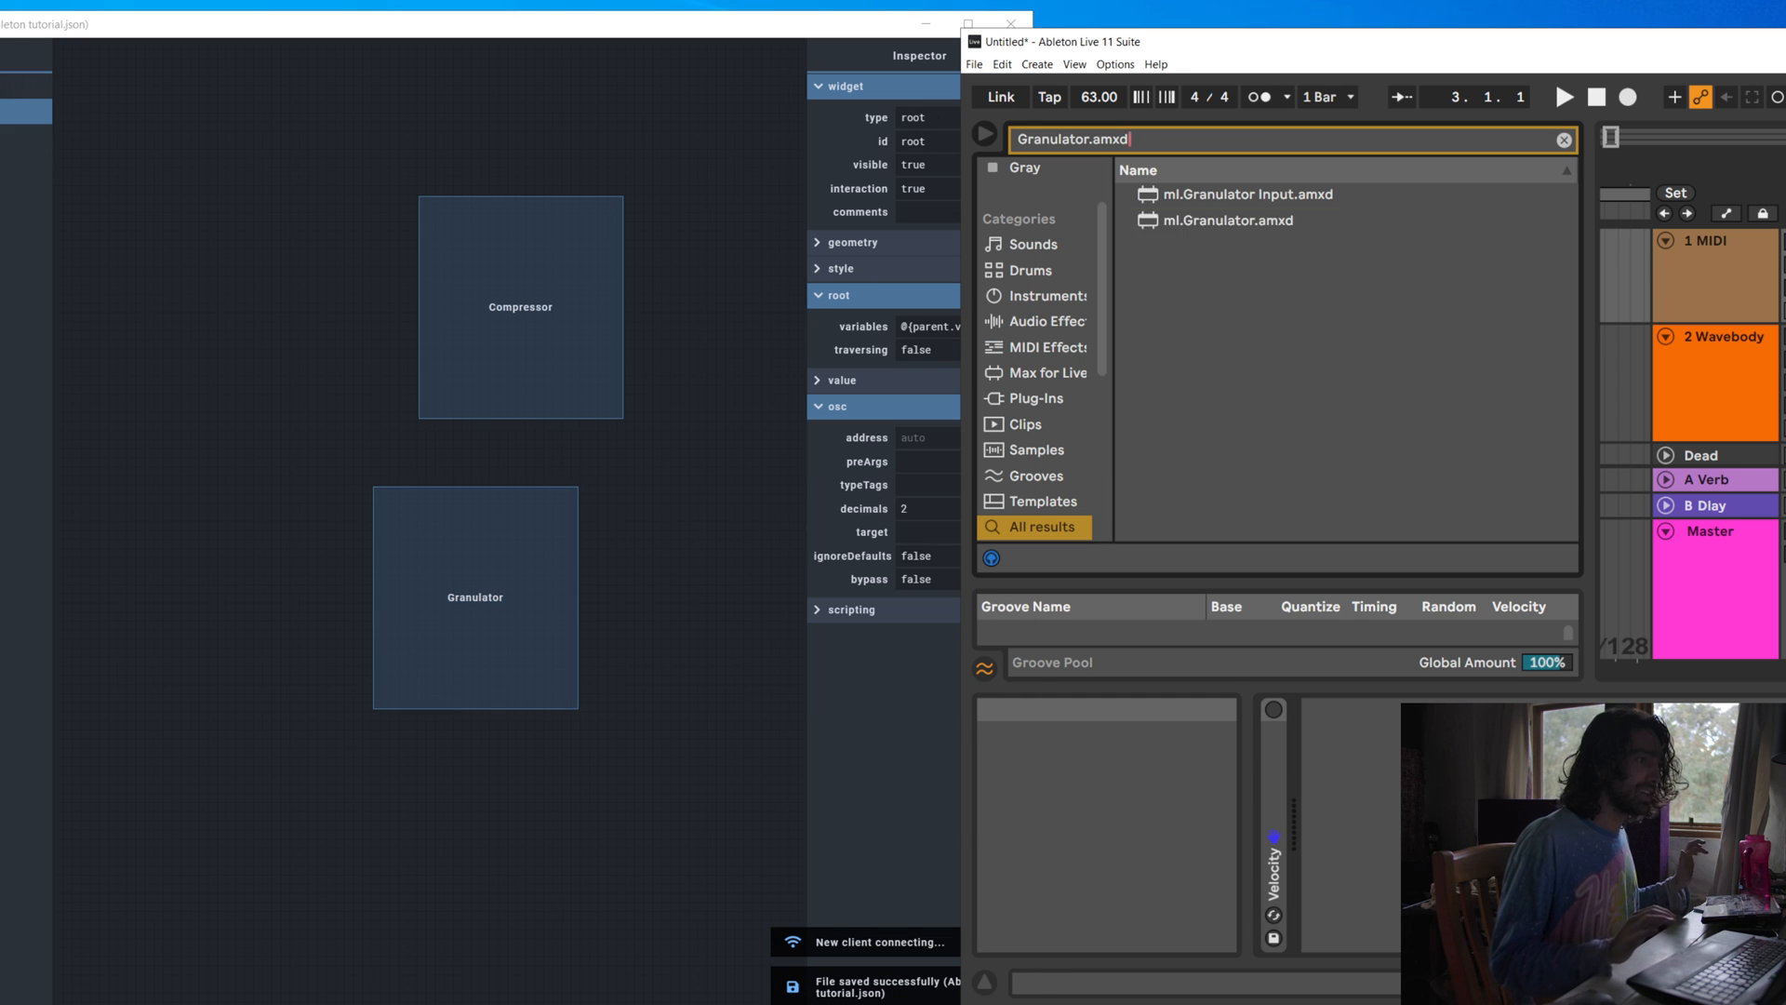
pyautogui.press('Down')
pyautogui.press('Down')
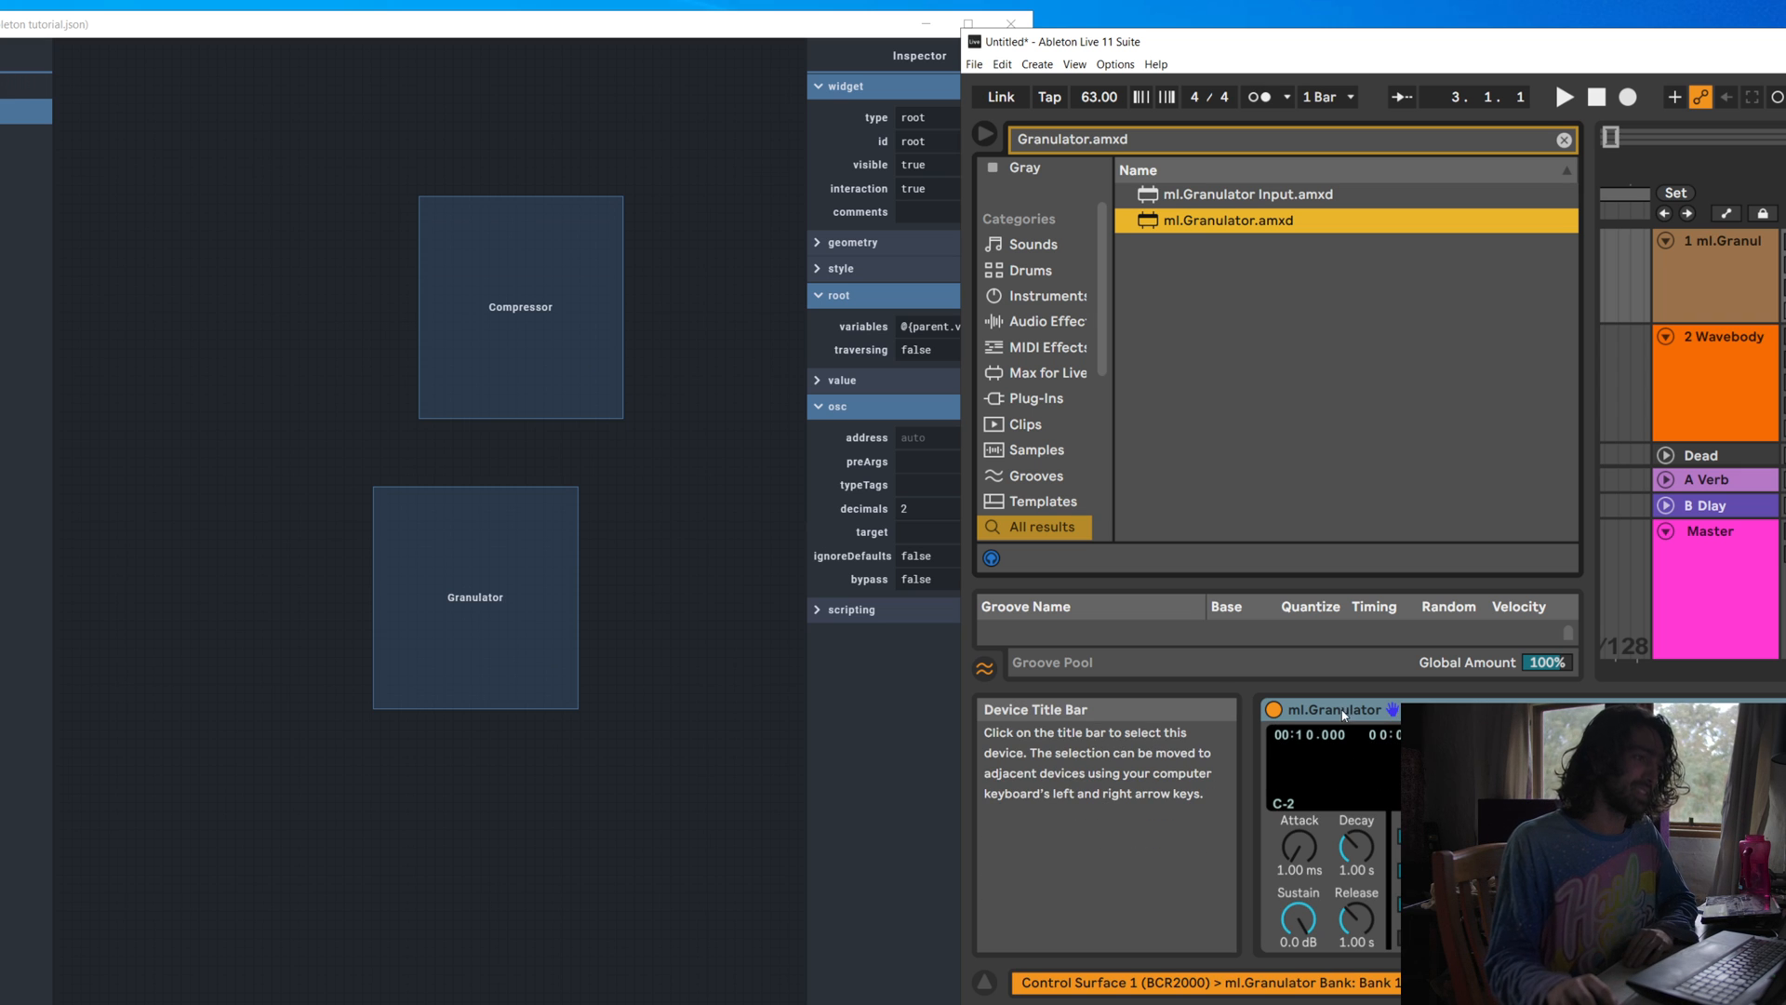
# Delete the ml.Granulator device from the chain and search the browser for "1176 Rev A vst"
pyautogui.click(1372, 712)
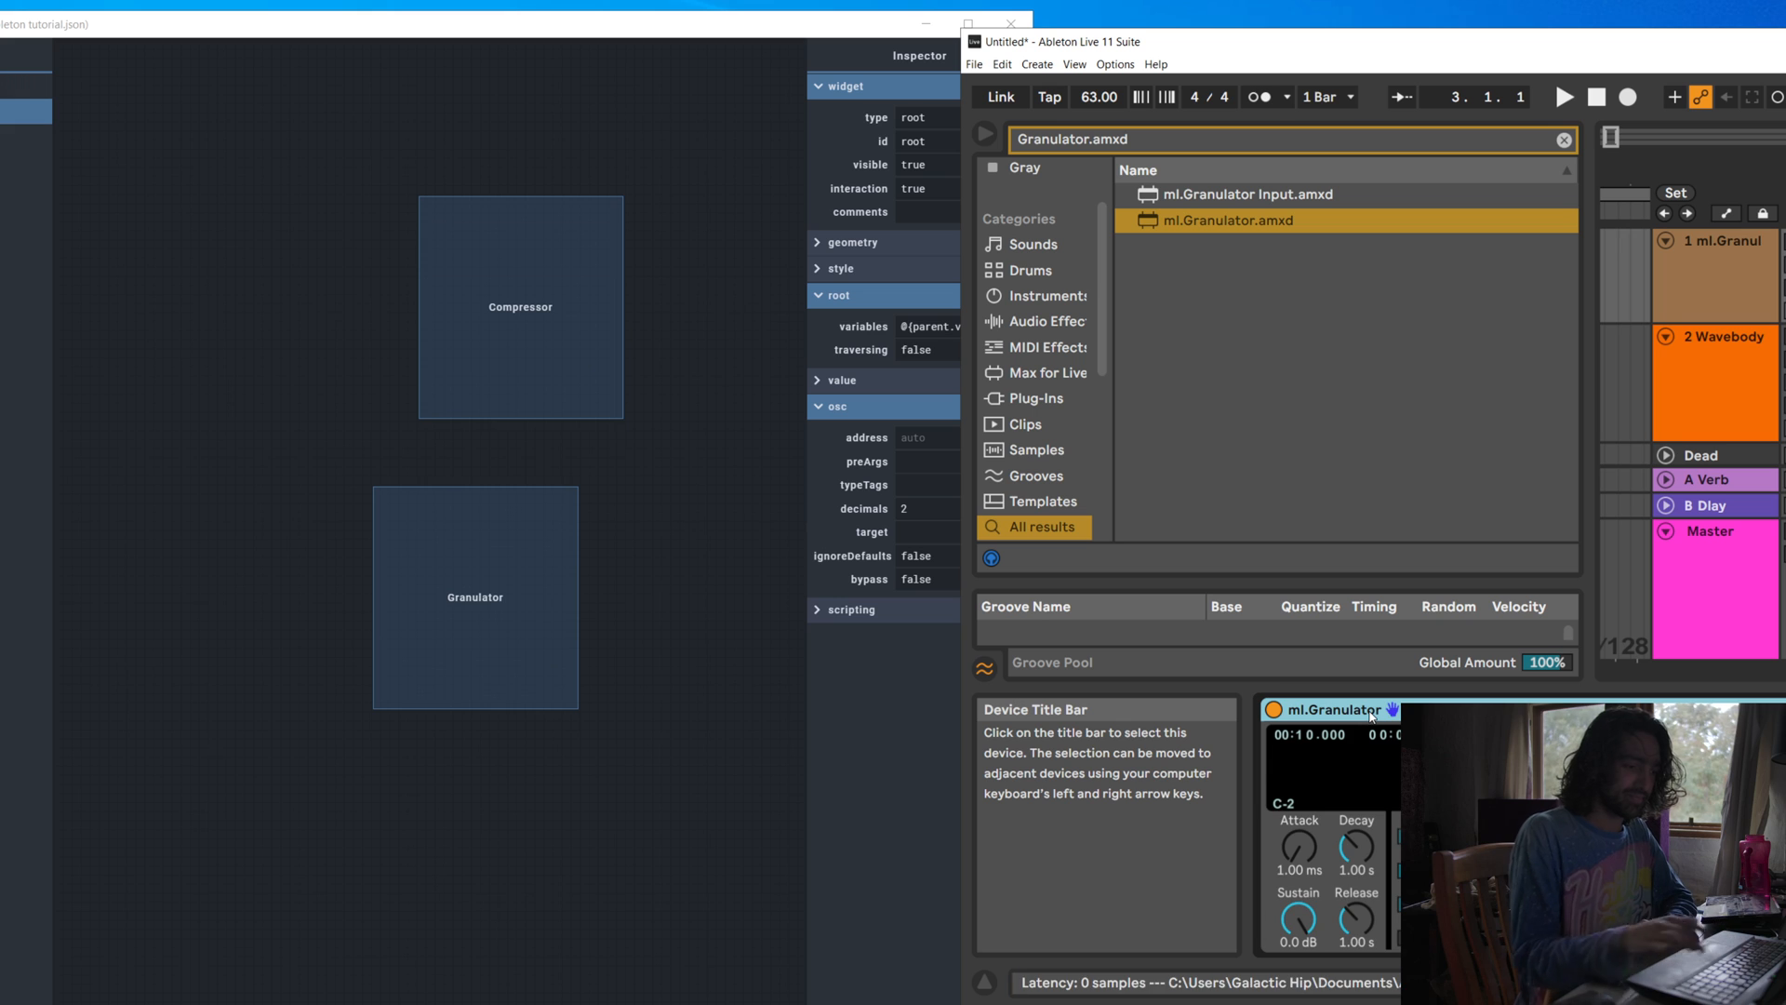
pyautogui.press('Delete')
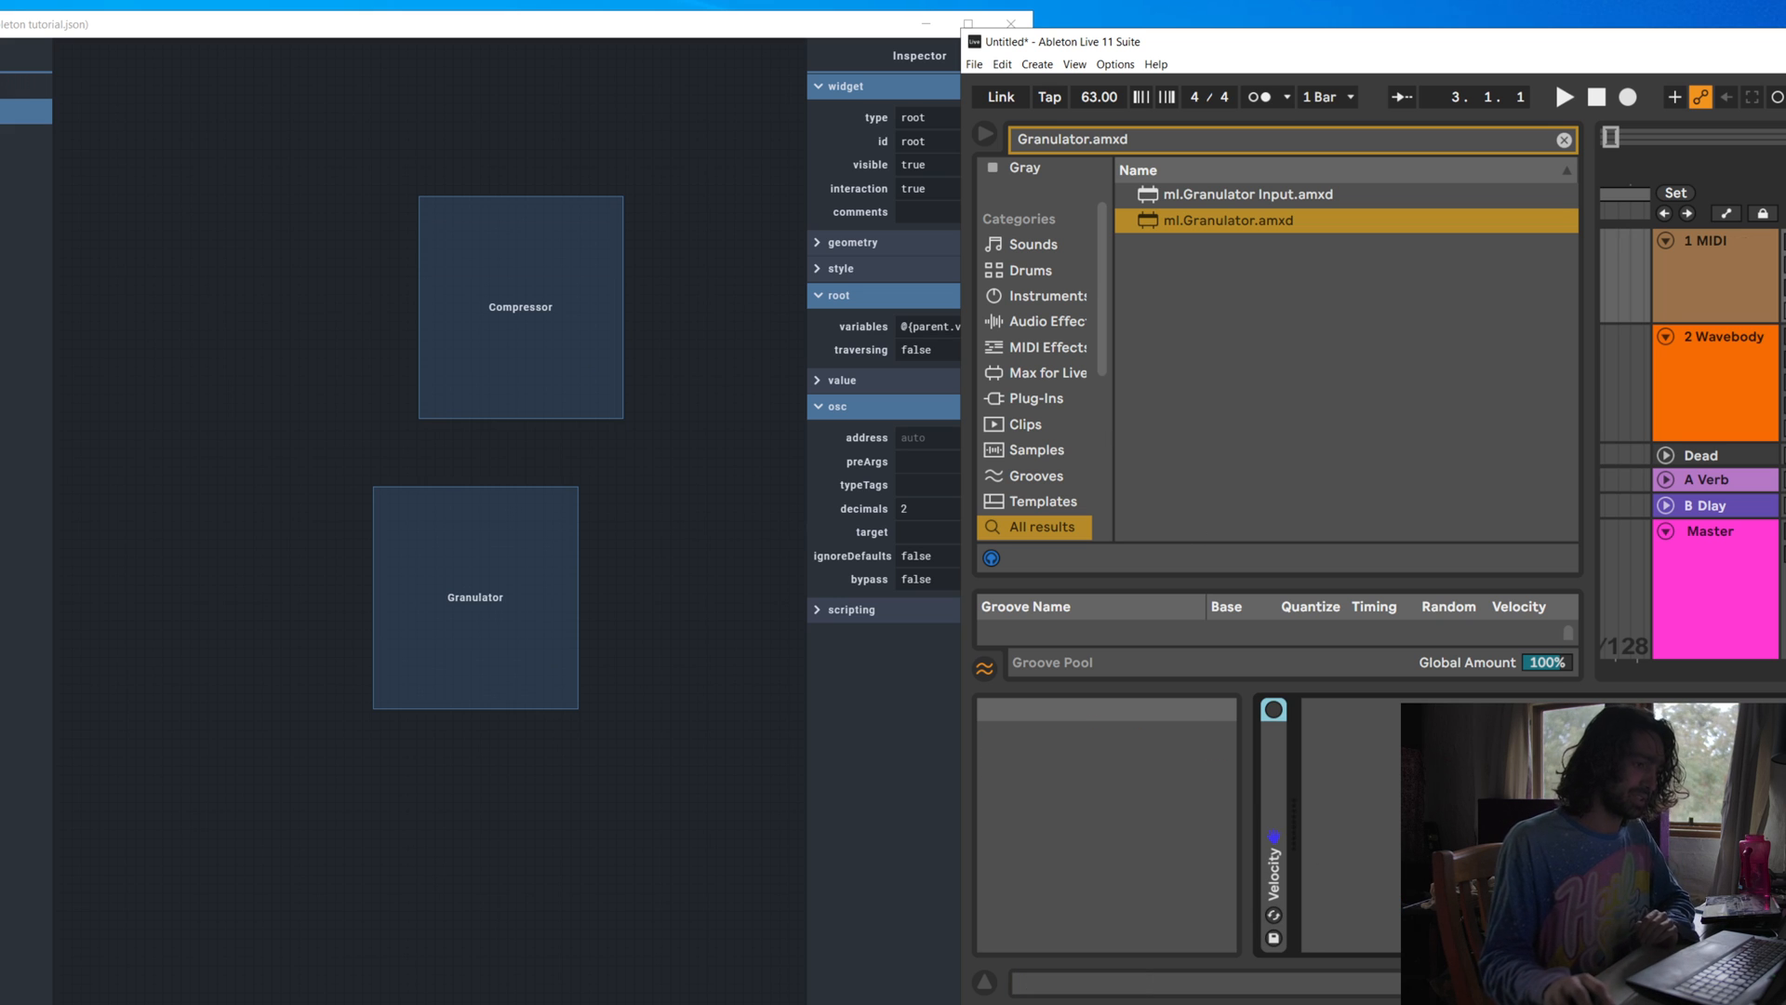
pyautogui.hotkey('ctrl', 'f')
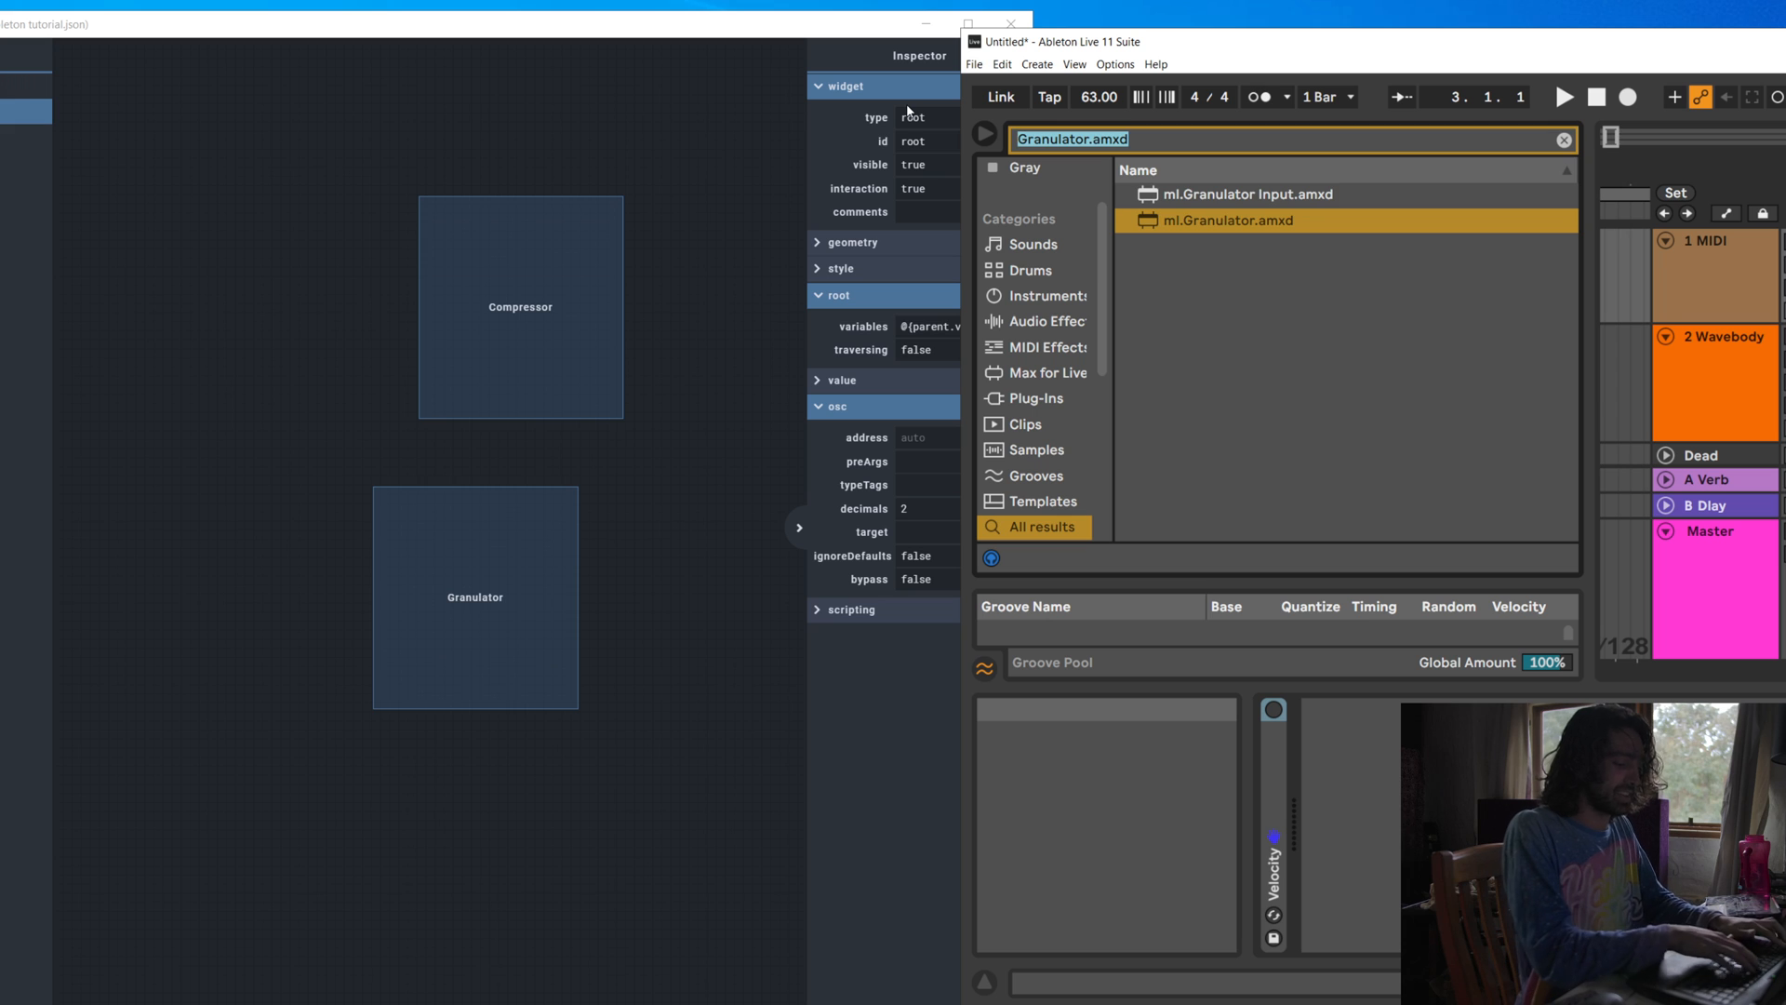
pyautogui.write('1176')
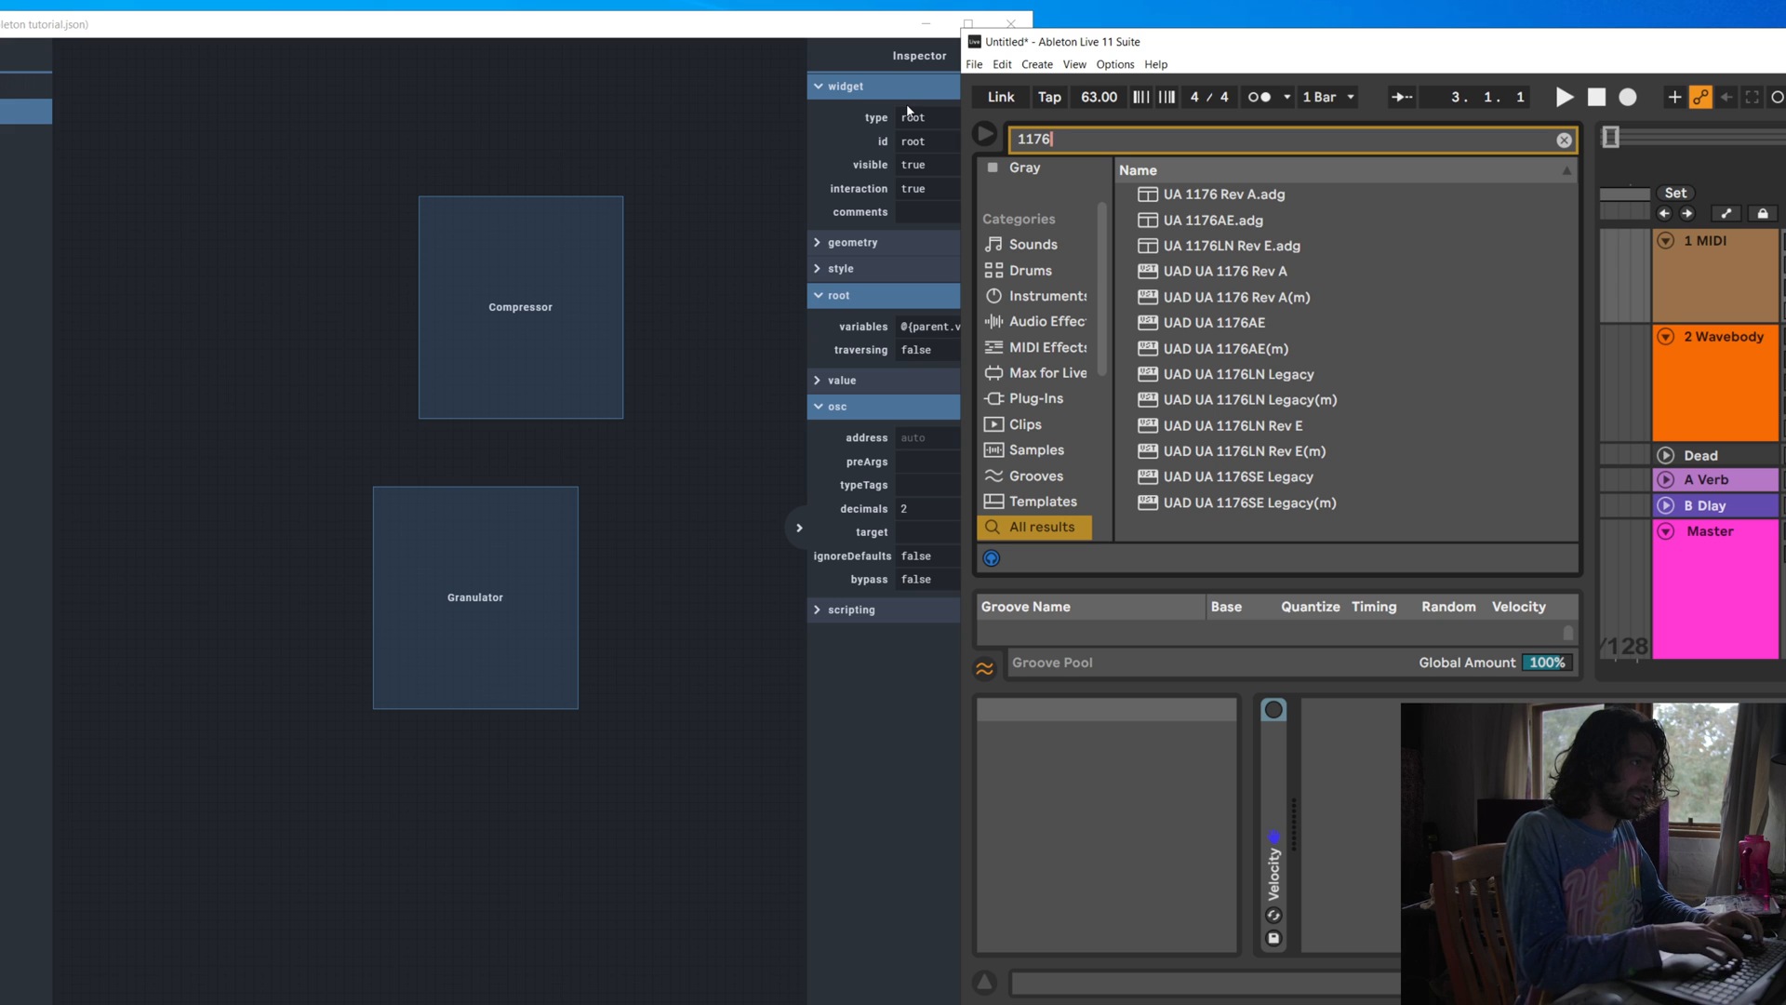
pyautogui.write('Rev')
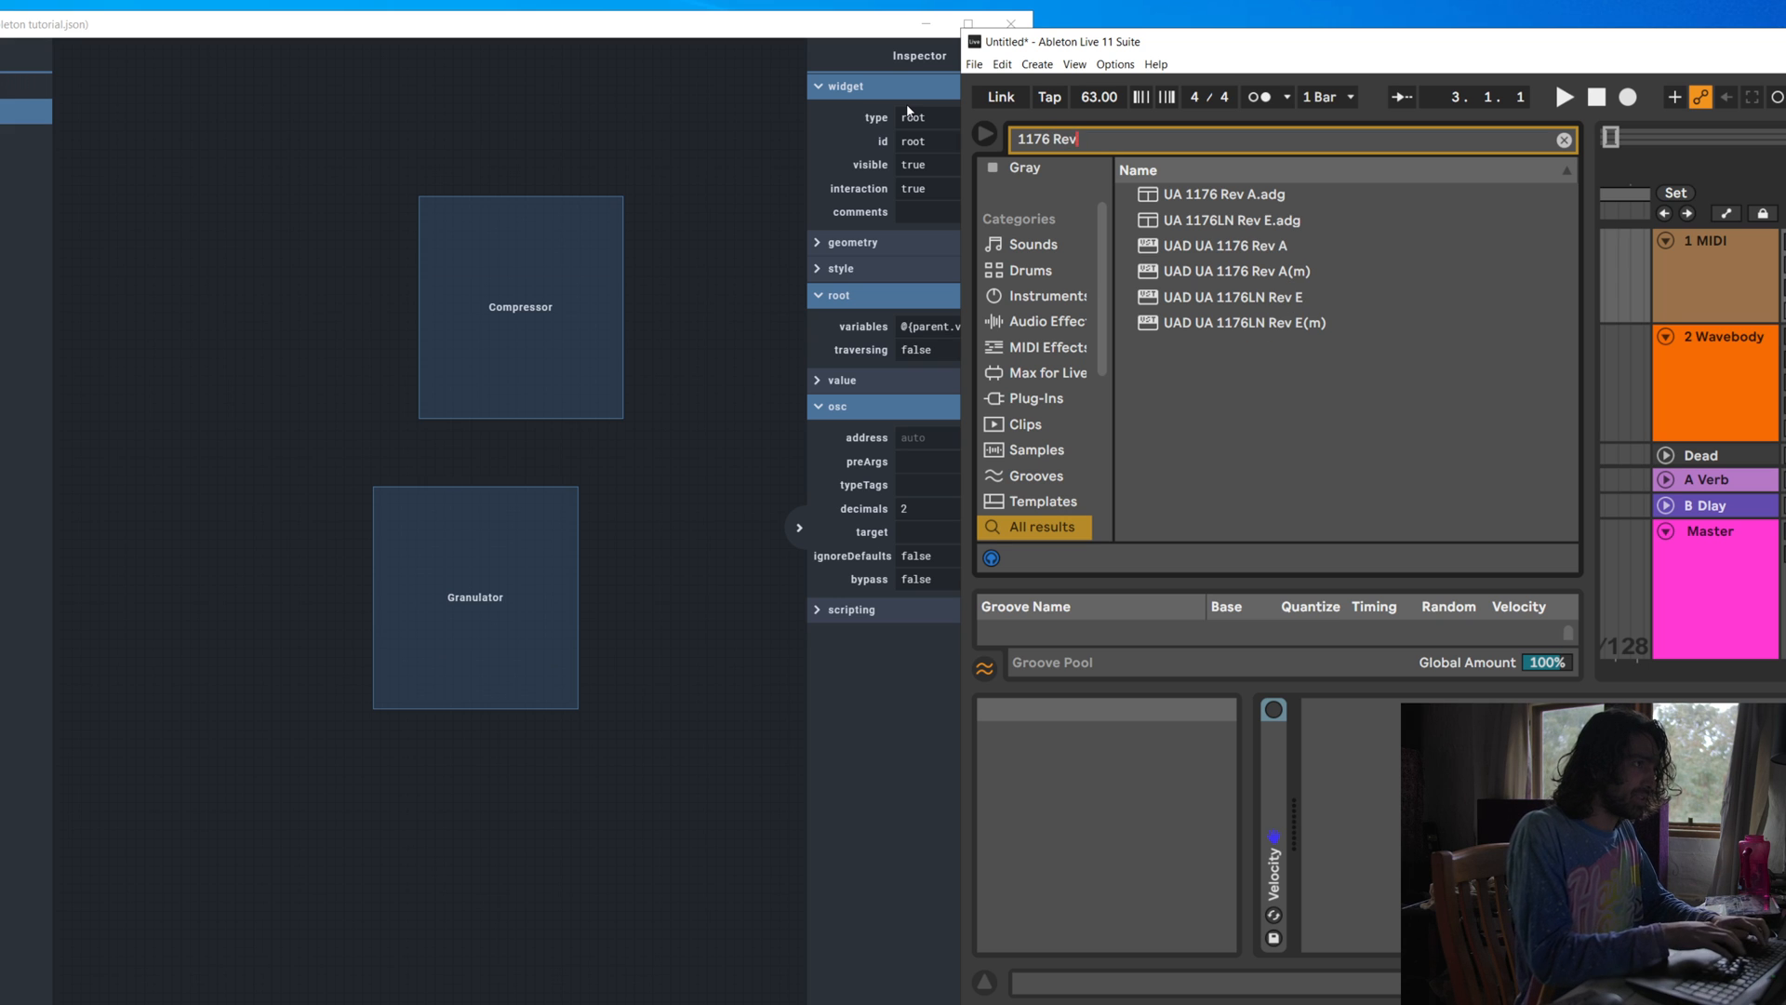
pyautogui.write(' A')
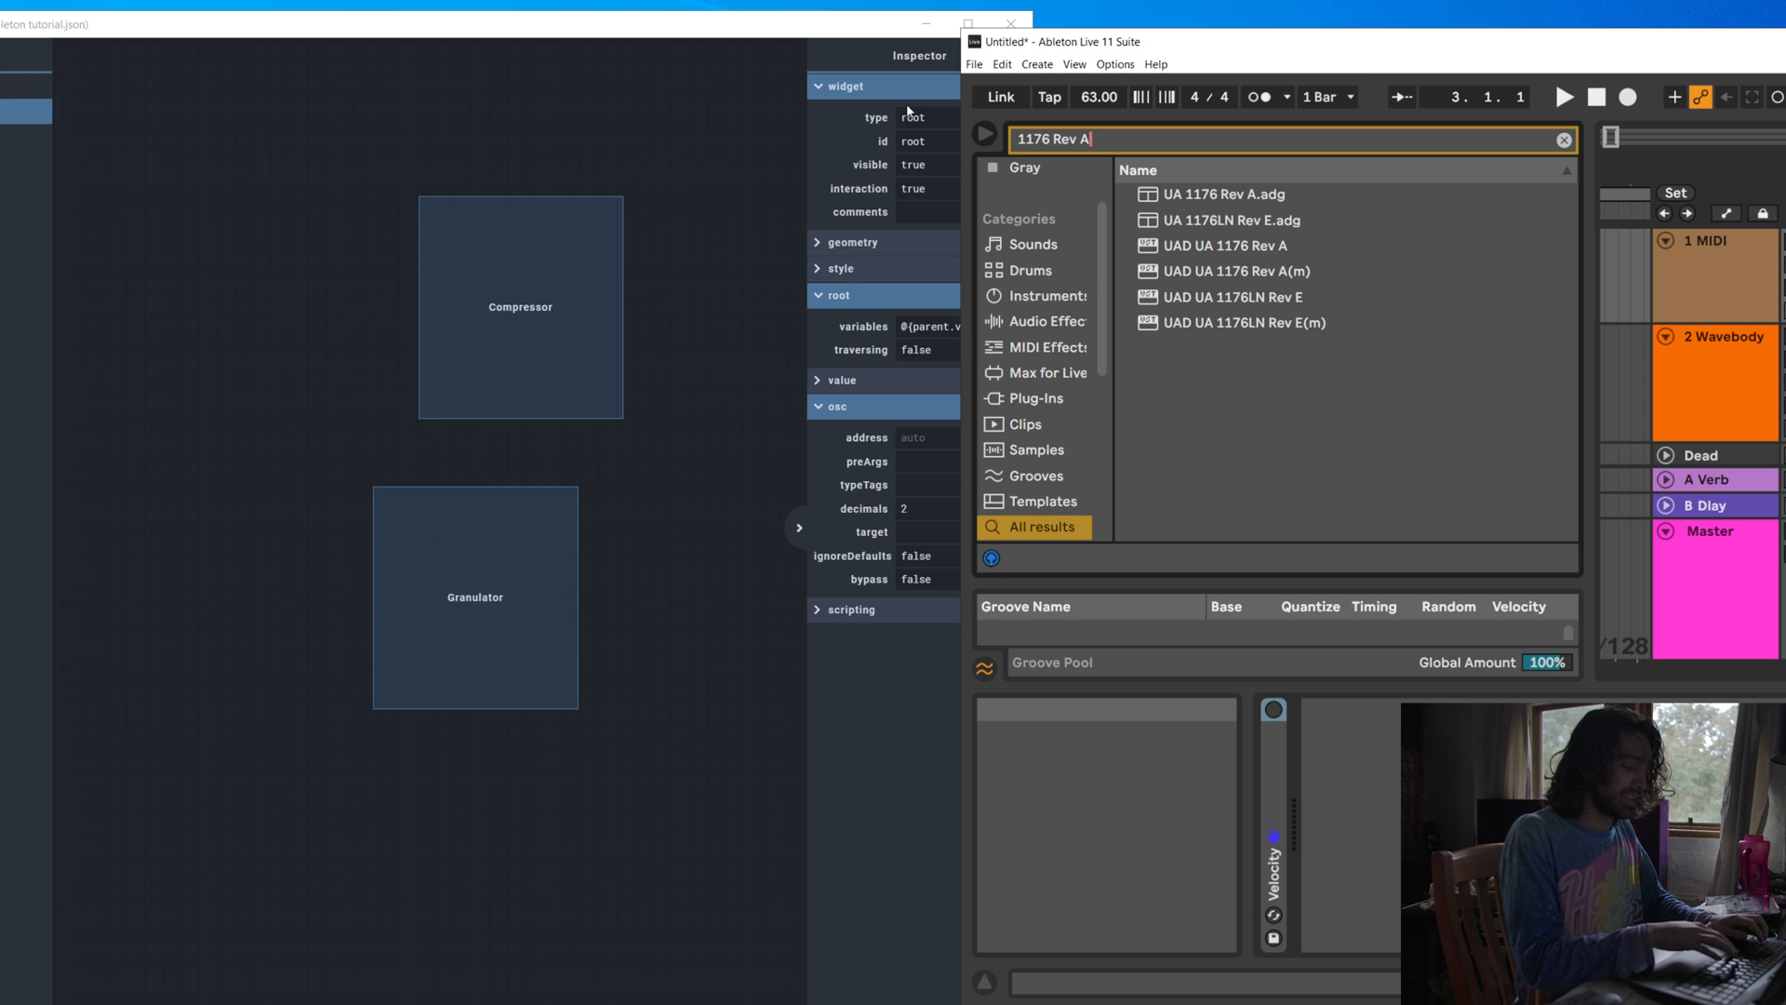
pyautogui.write(' vst')
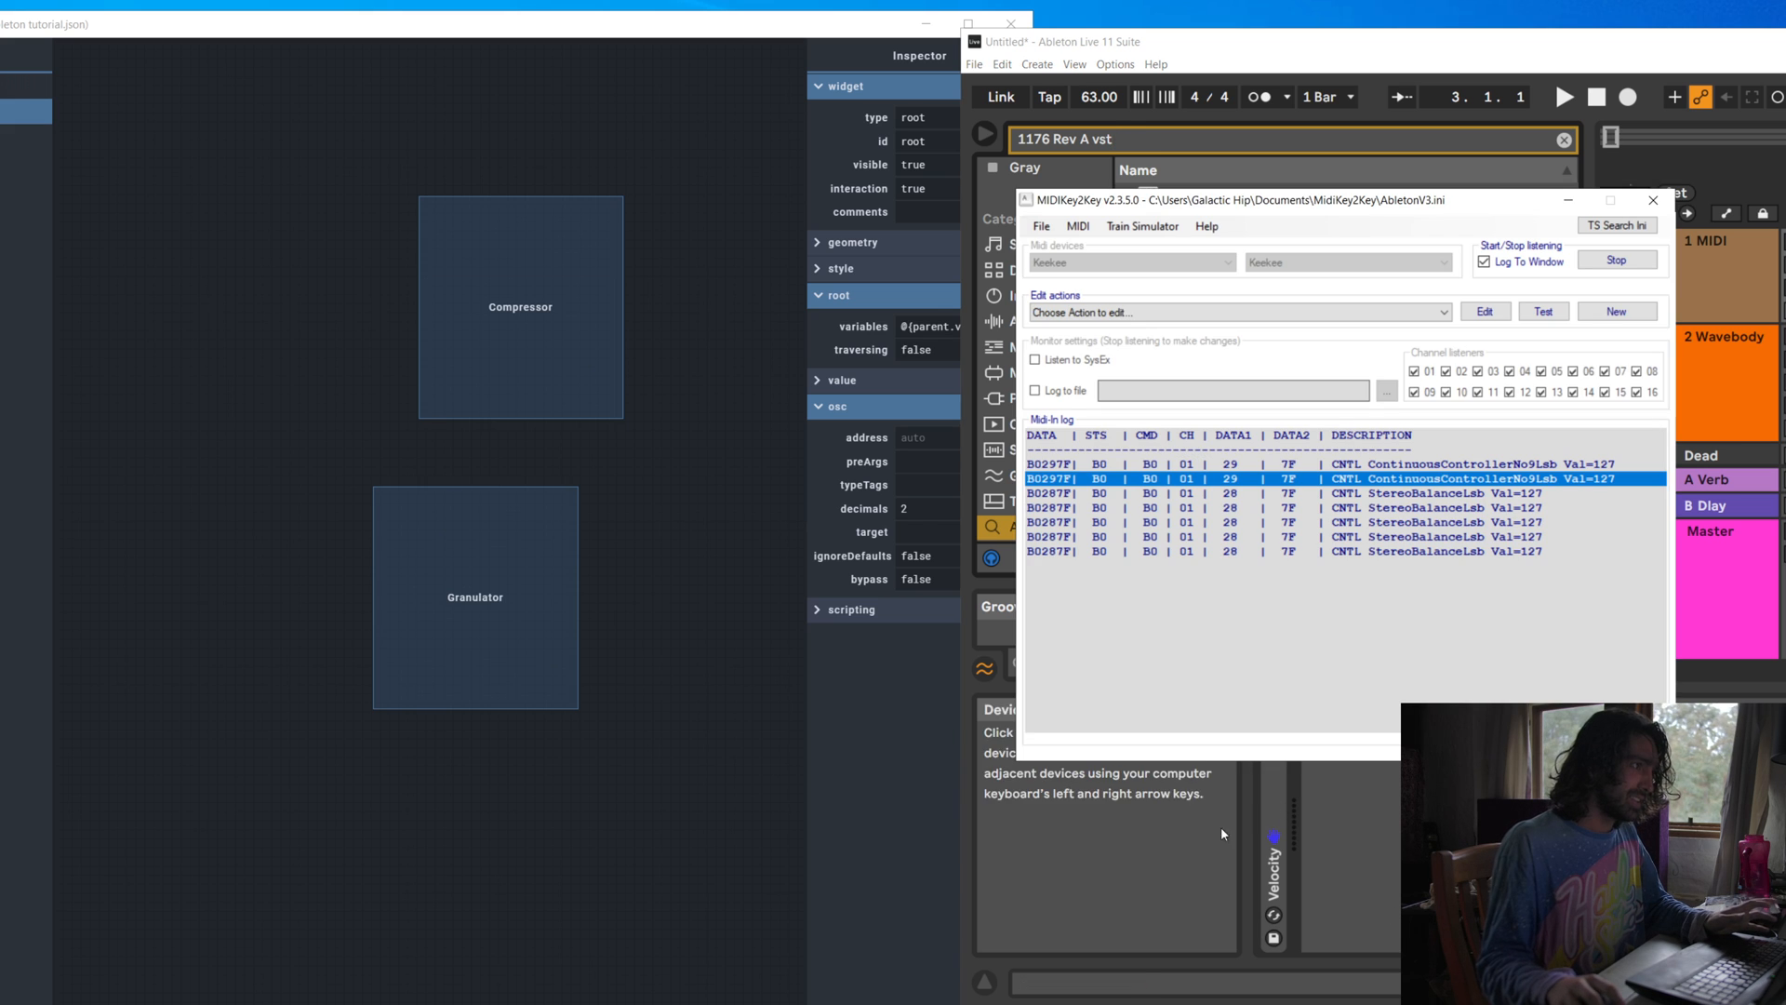
# Switch to Open Stage Control, duplicate the Granulator button beside the Compressor button, and set the copy's id to 1176
pyautogui.click(487, 599)
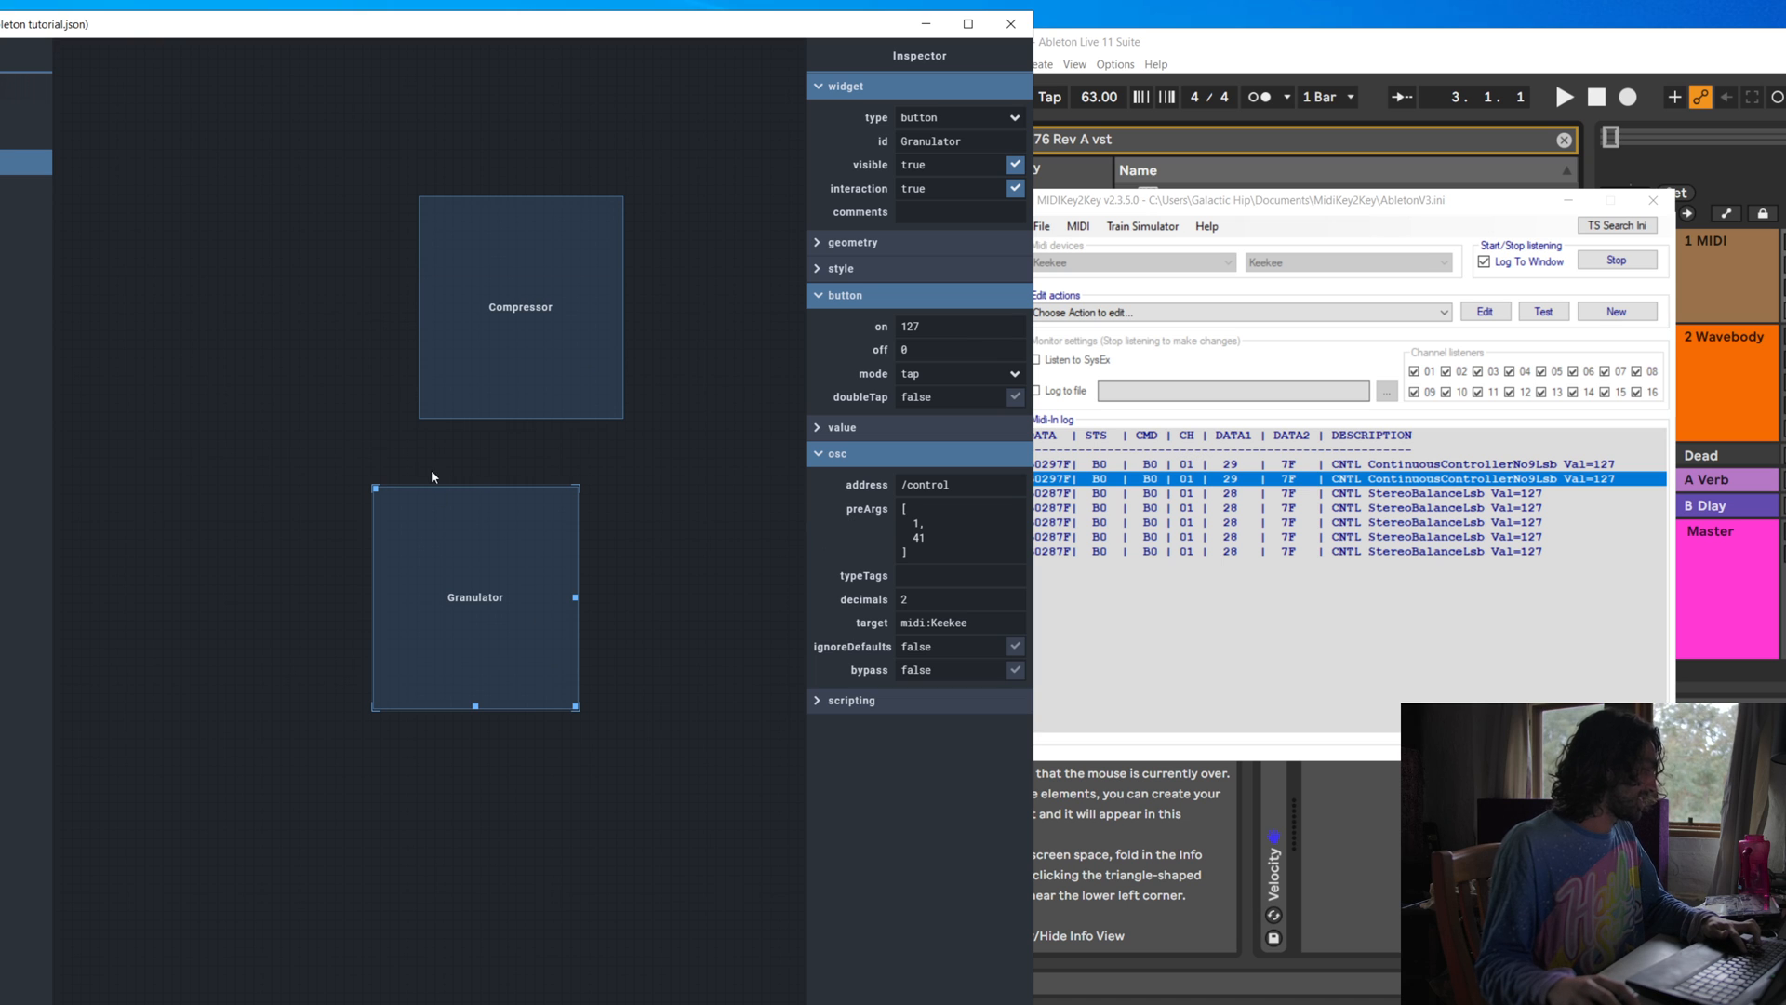
pyautogui.click(705, 596)
pyautogui.hotkey('ctrl', 'v')
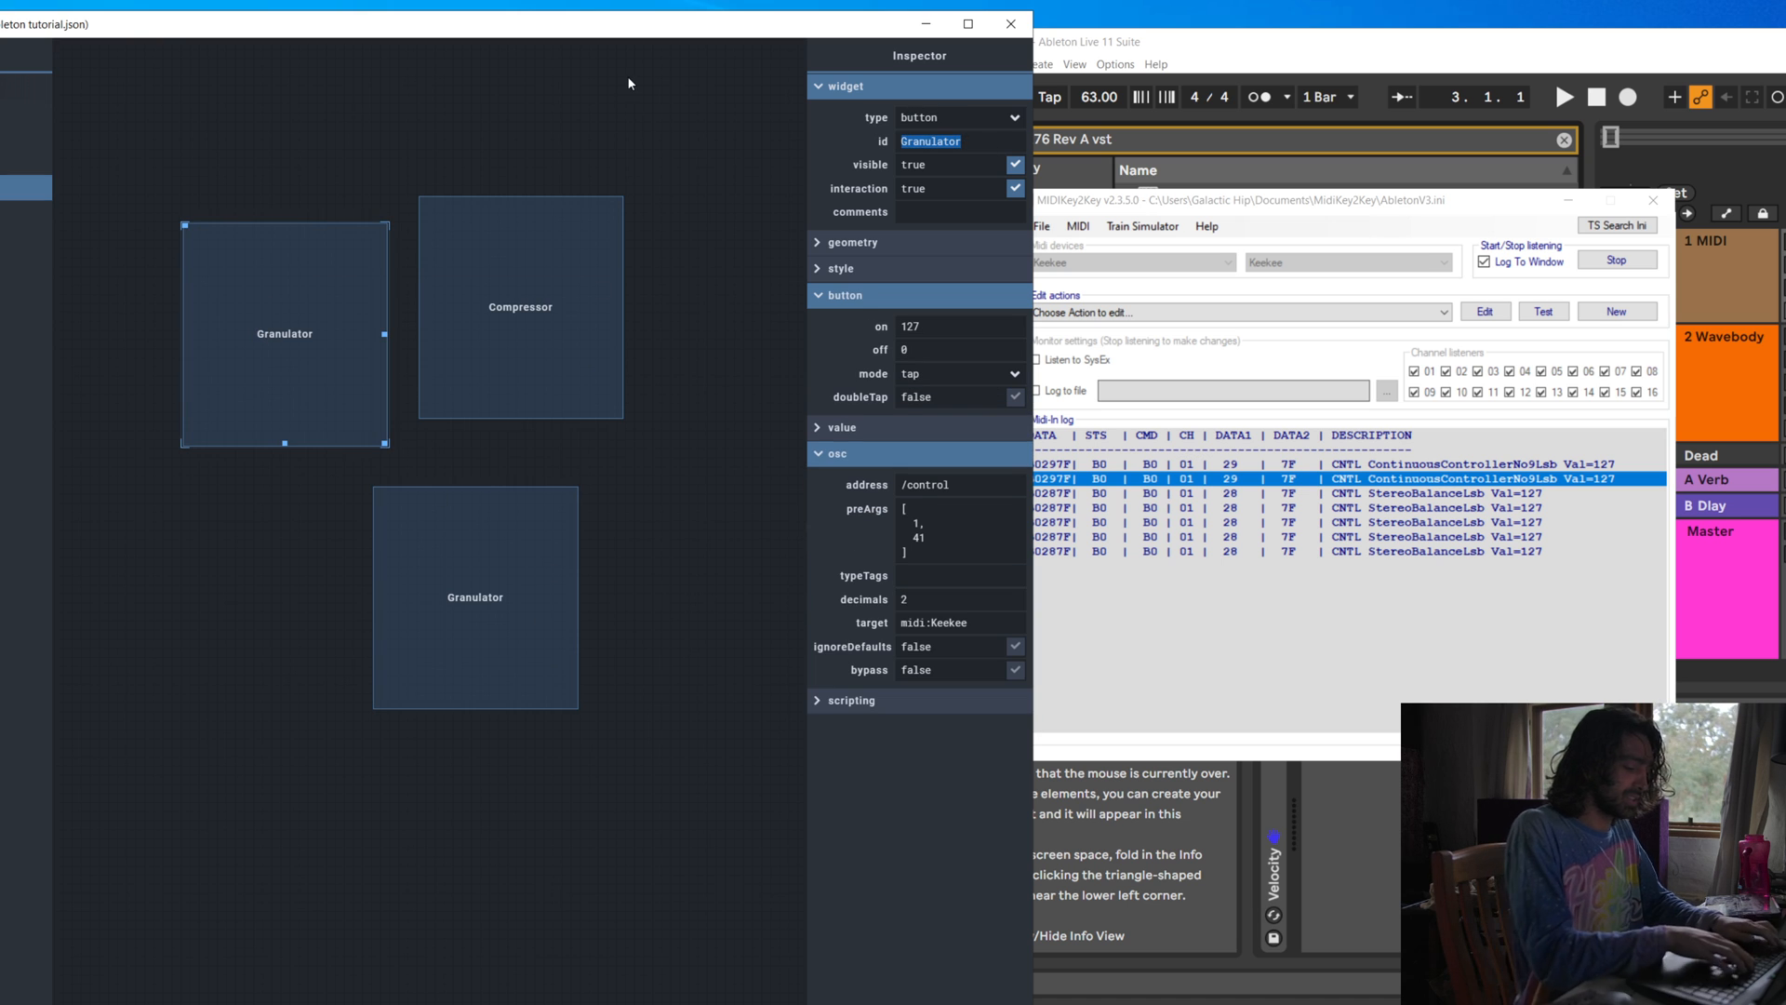
pyautogui.write('1176')
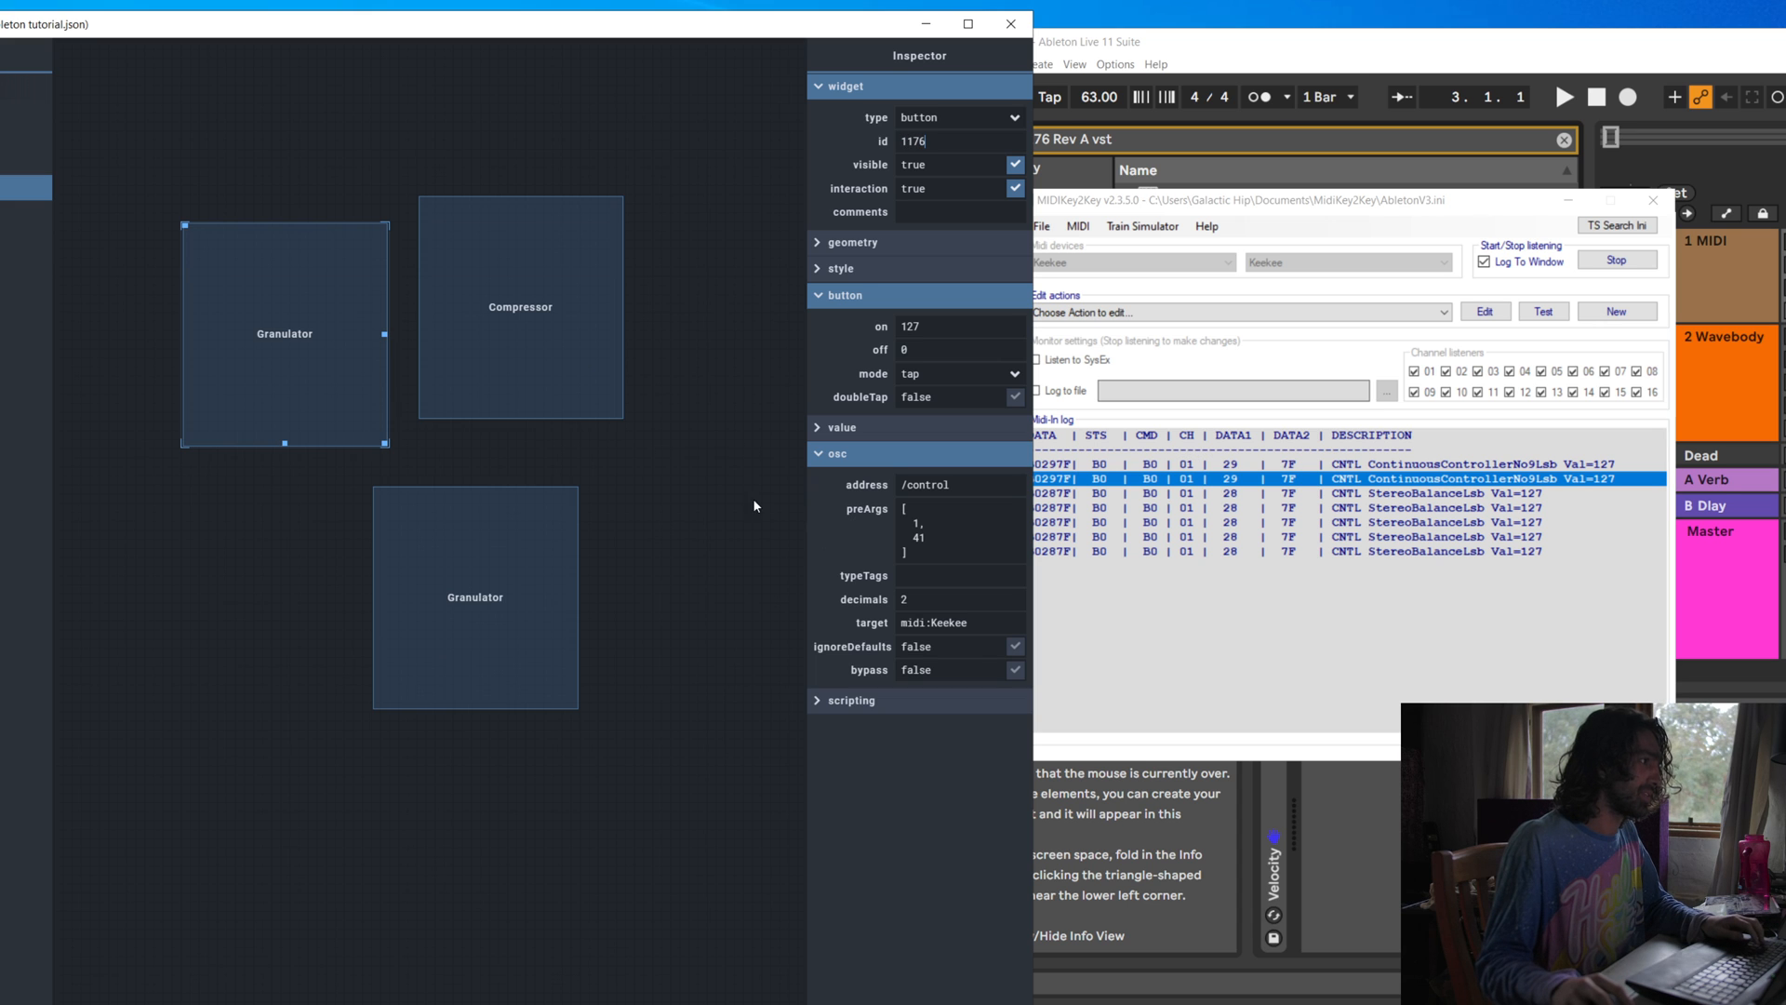
# Set the second preArgs value of the 1176 button to 42
pyautogui.click(932, 537)
pyautogui.press('BackSpace')
pyautogui.write('2')
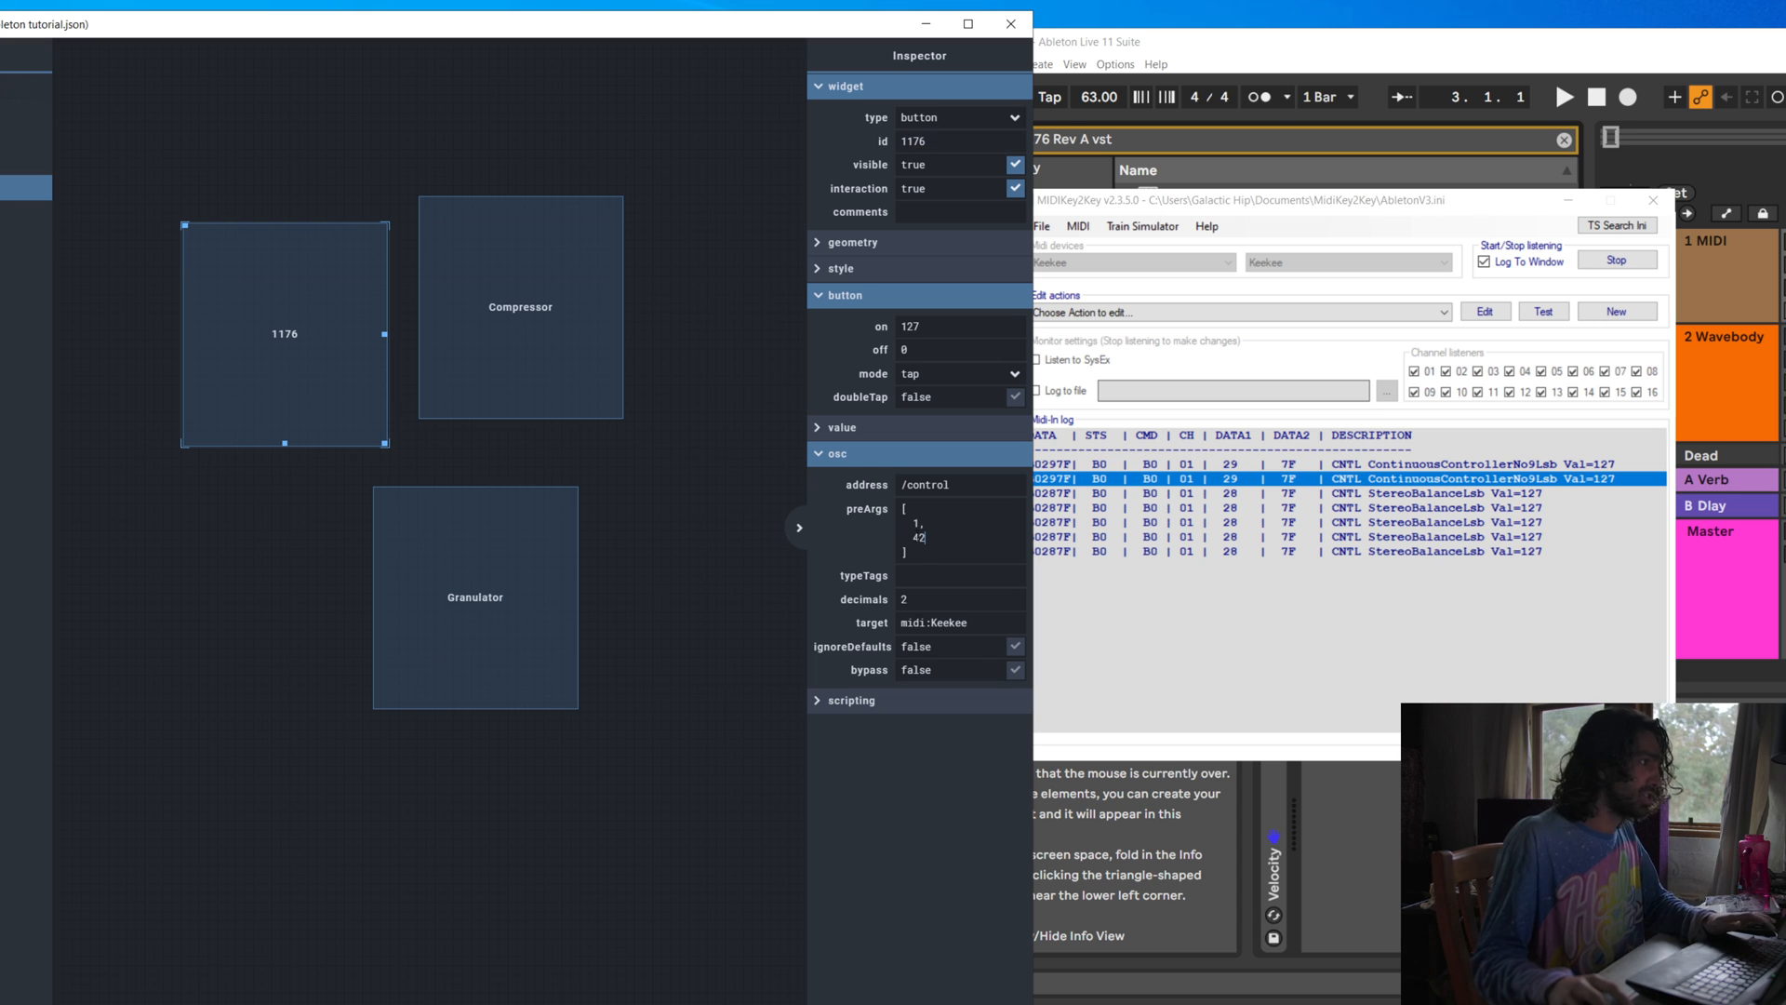
# Save the Open Stage Control session and switch to MIDIKey2Key
pyautogui.click(652, 490)
pyautogui.hotkey('ctrl', 's')
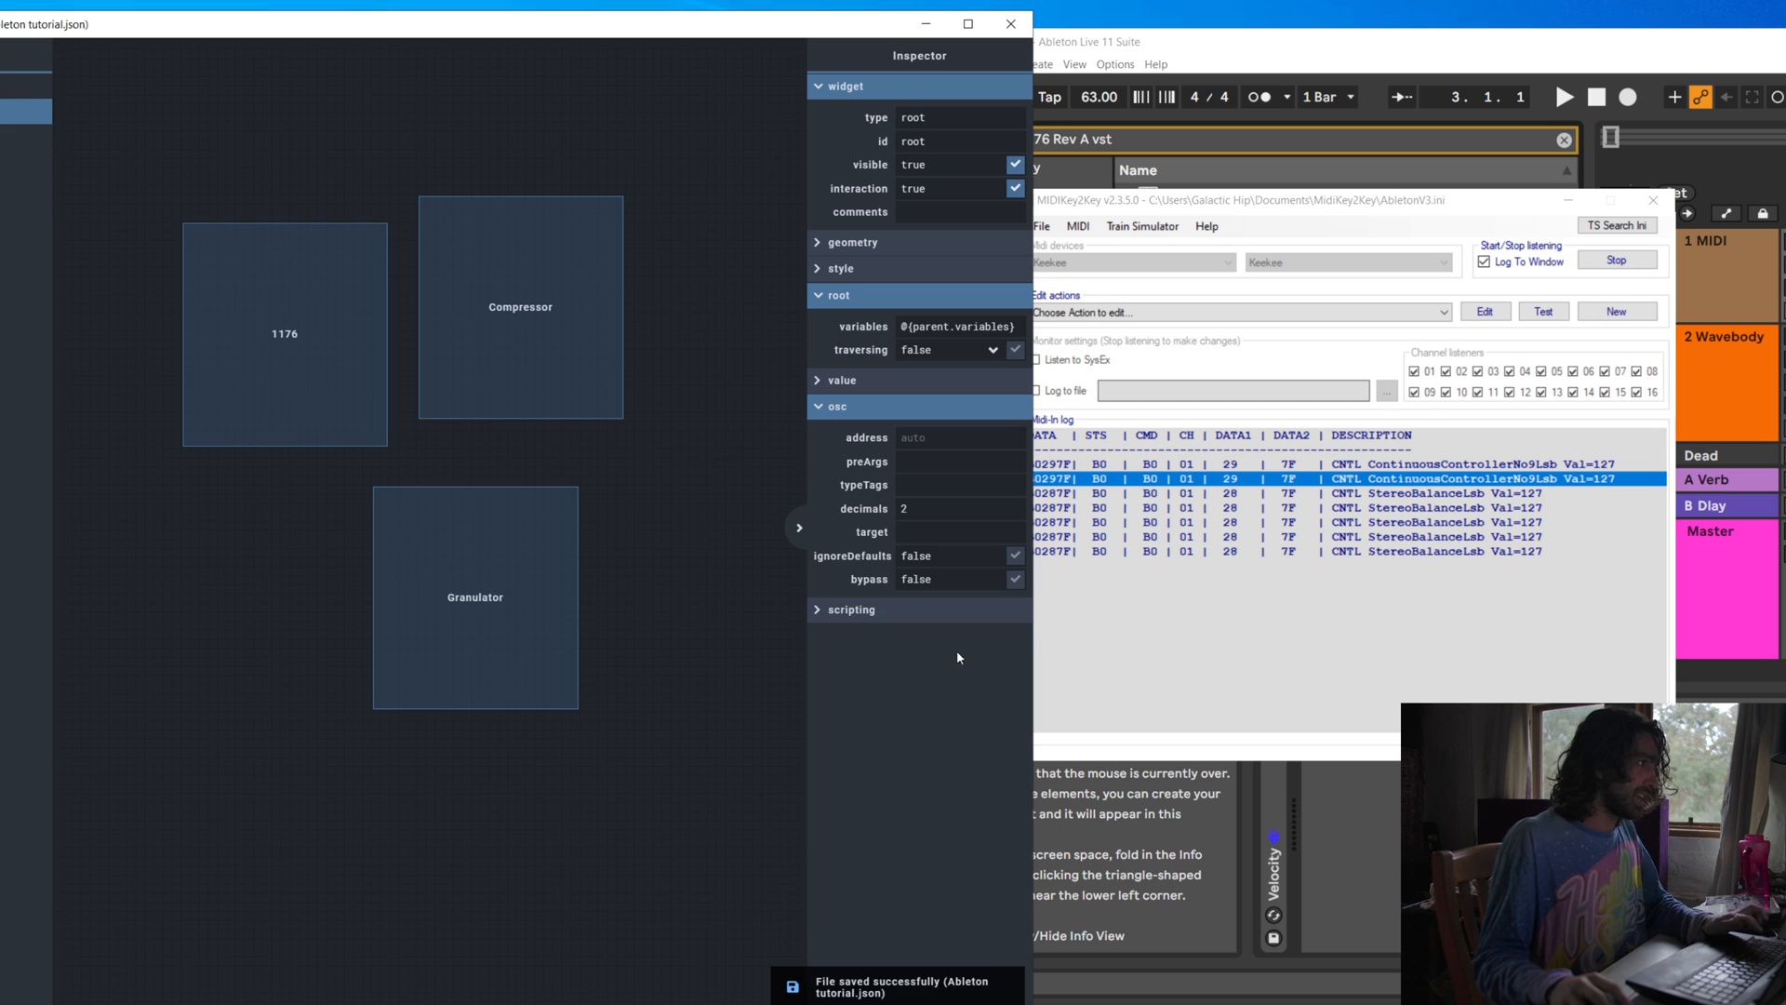
pyautogui.click(1393, 611)
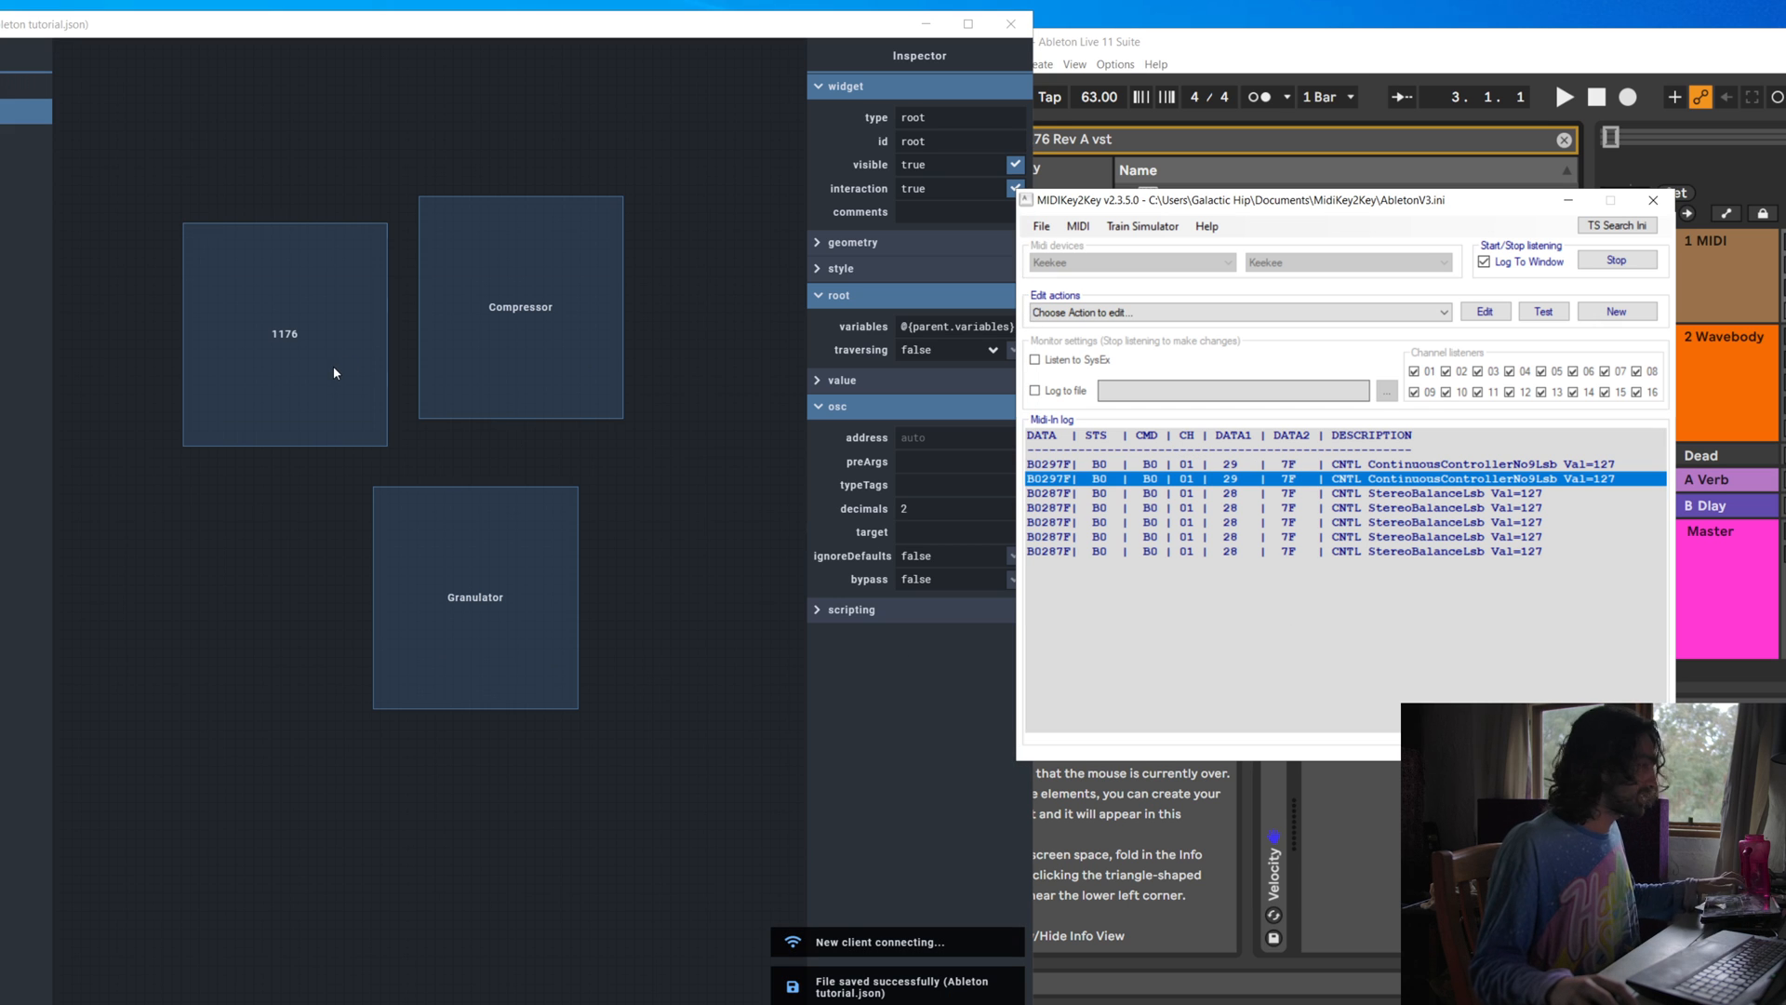
# Create an action for the 1176 button's MIDI event B02A7F with key combination Control+F and name it PLUGIN 1176
pyautogui.doubleClick(1042, 484)
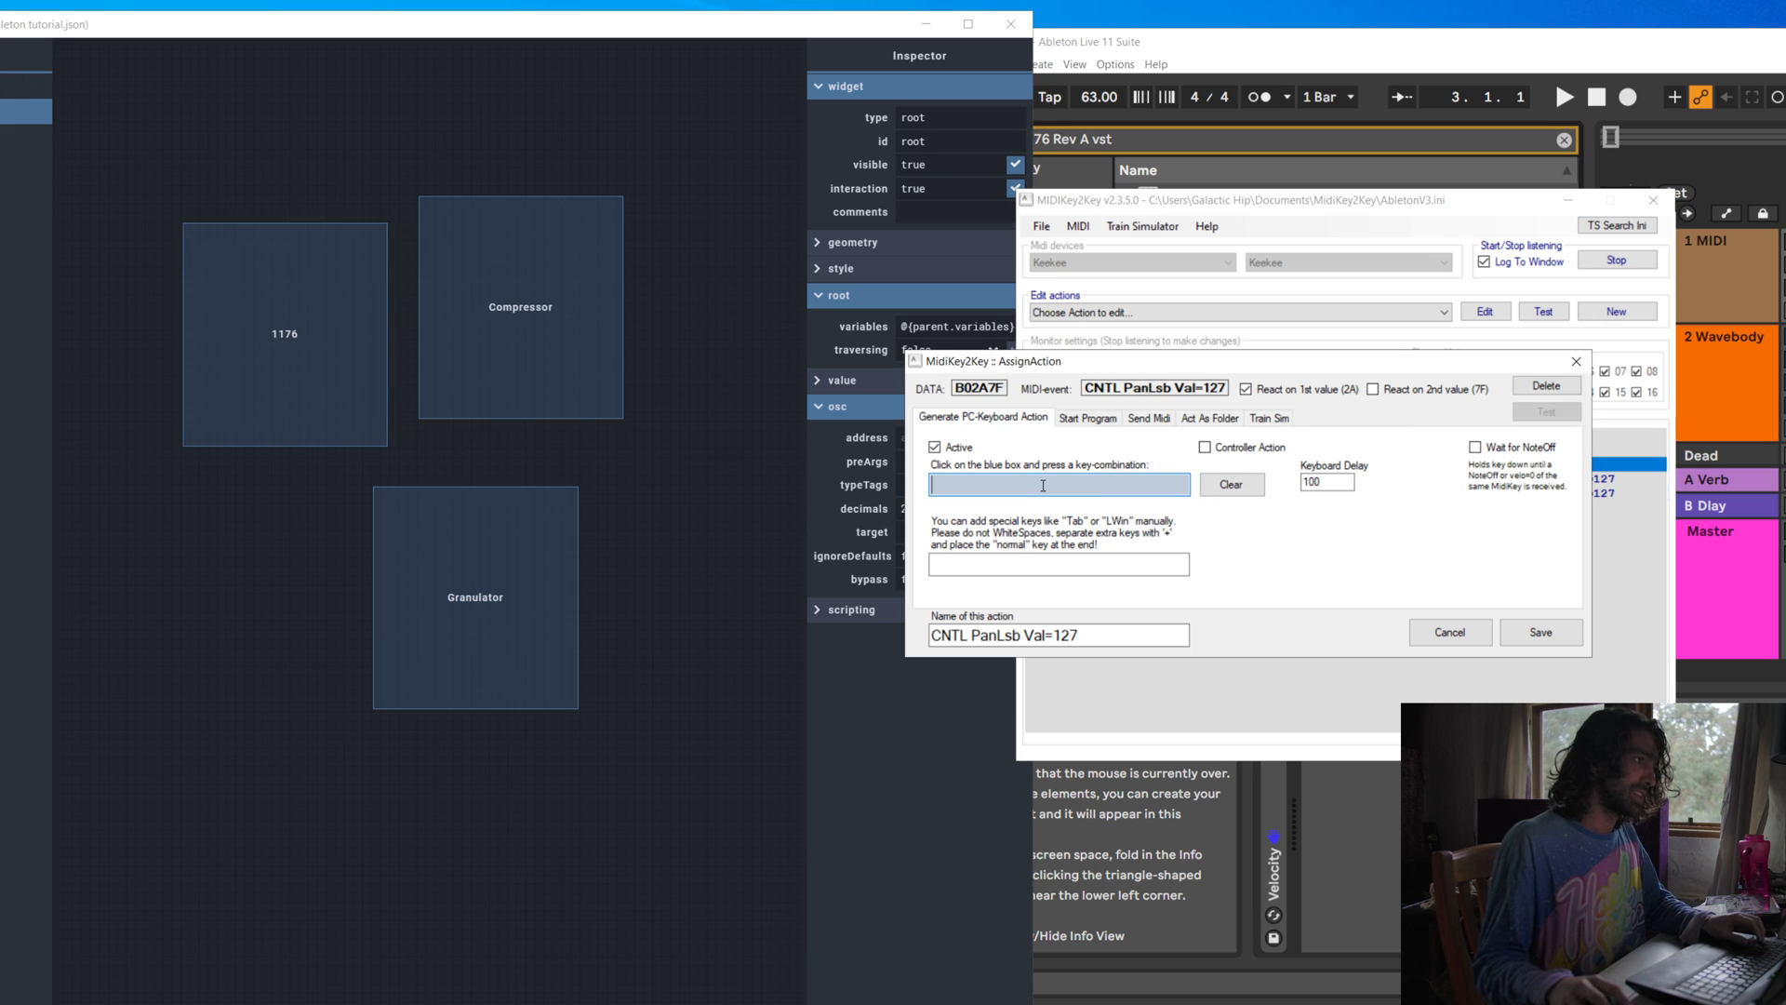
pyautogui.hotkey('ctrl', 'f')
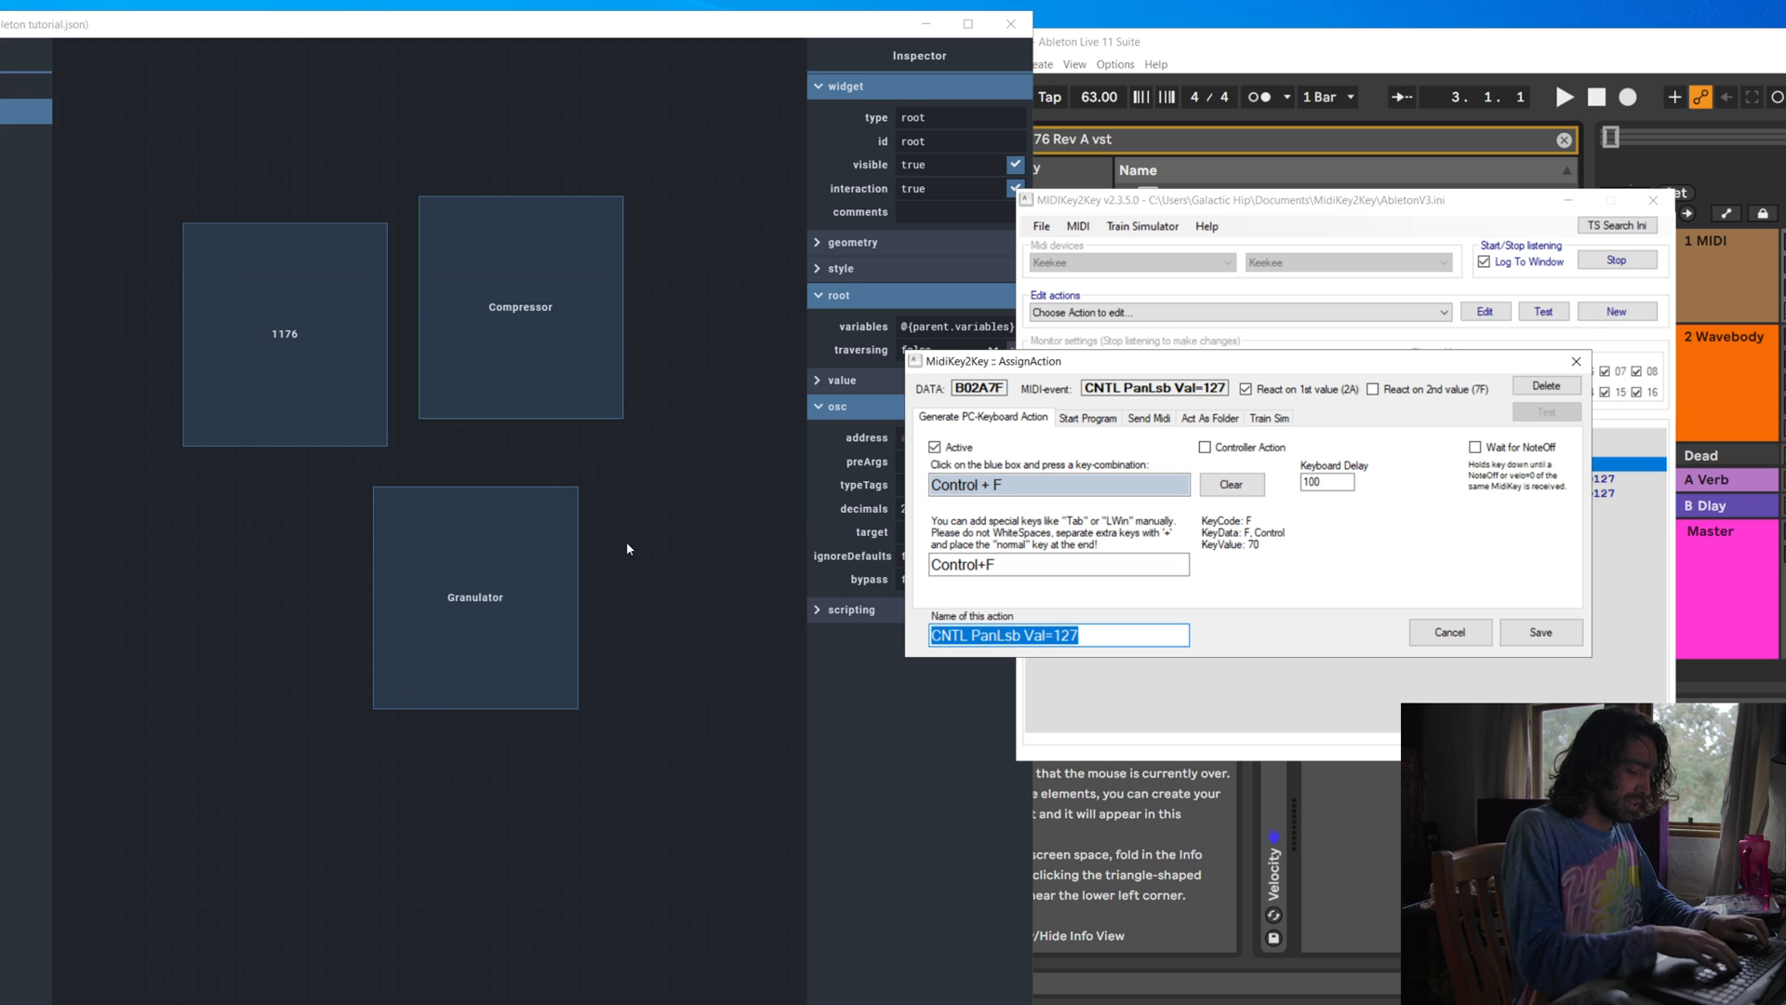
pyautogui.write('PLUGIN 1176')
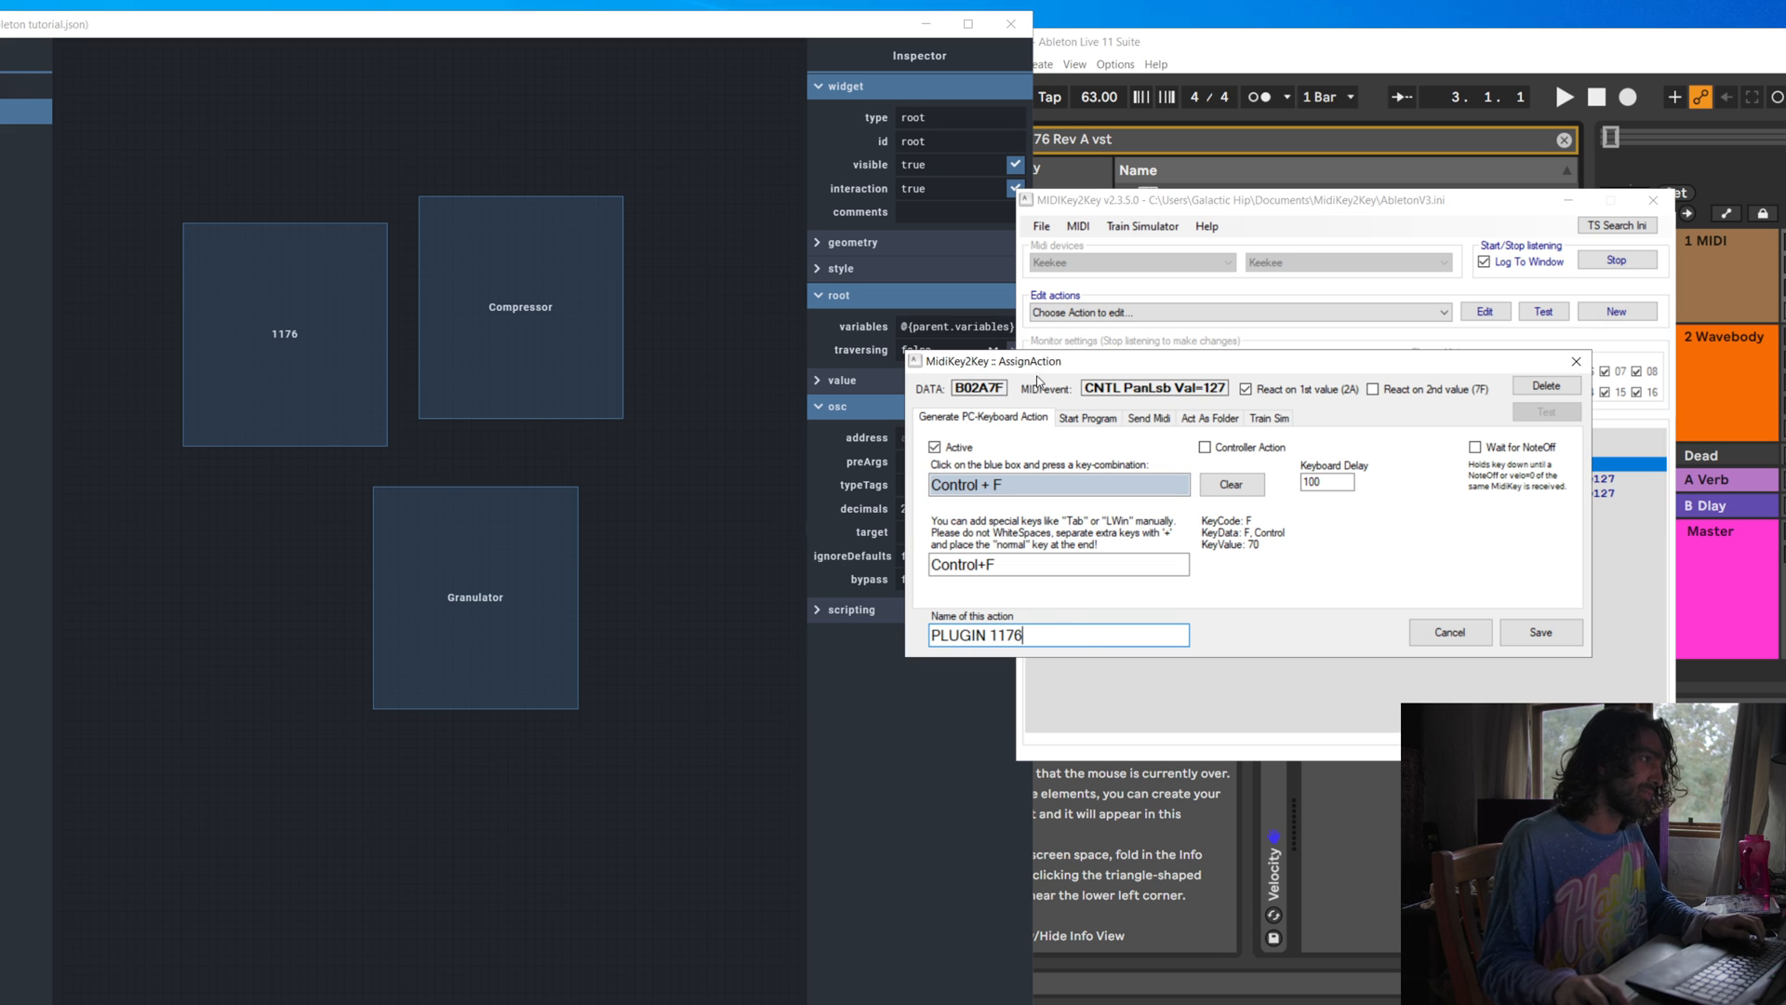
# Activate program start for the action with C:\Program Files\MidiKey2Key\sk64.exe and rename the action COMPRESSOR 1176
pyautogui.click(1087, 418)
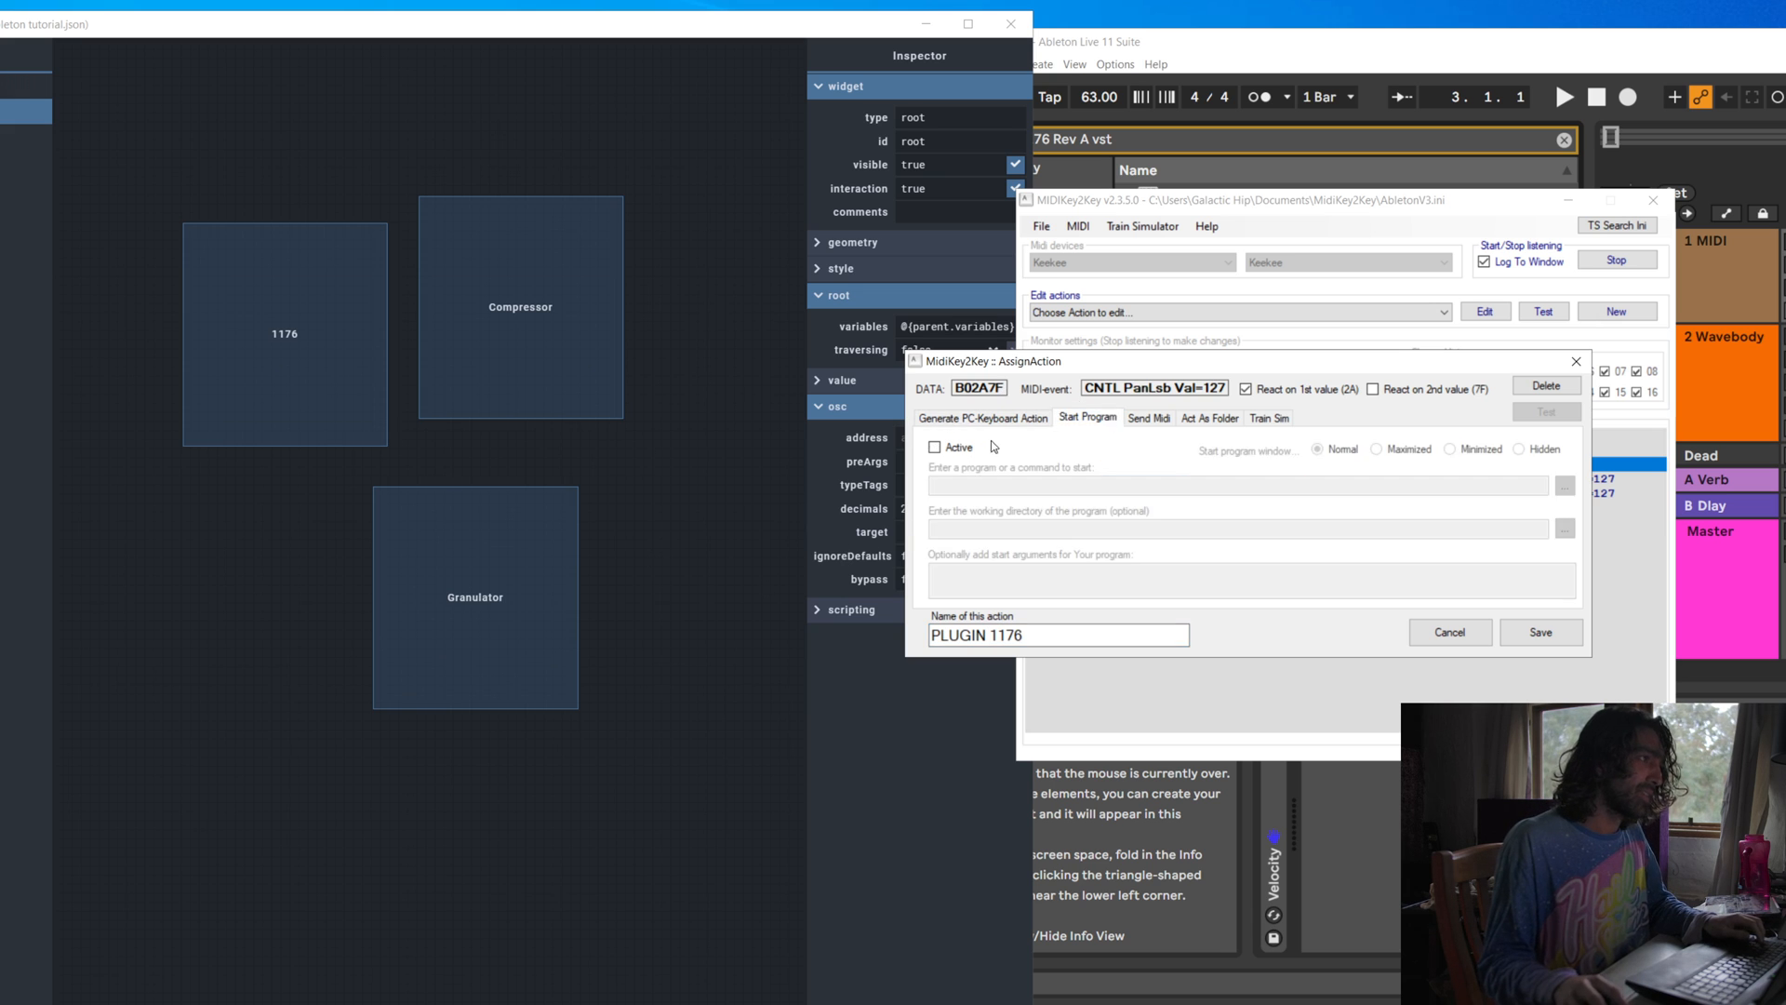
pyautogui.click(934, 446)
pyautogui.doubleClick(984, 636)
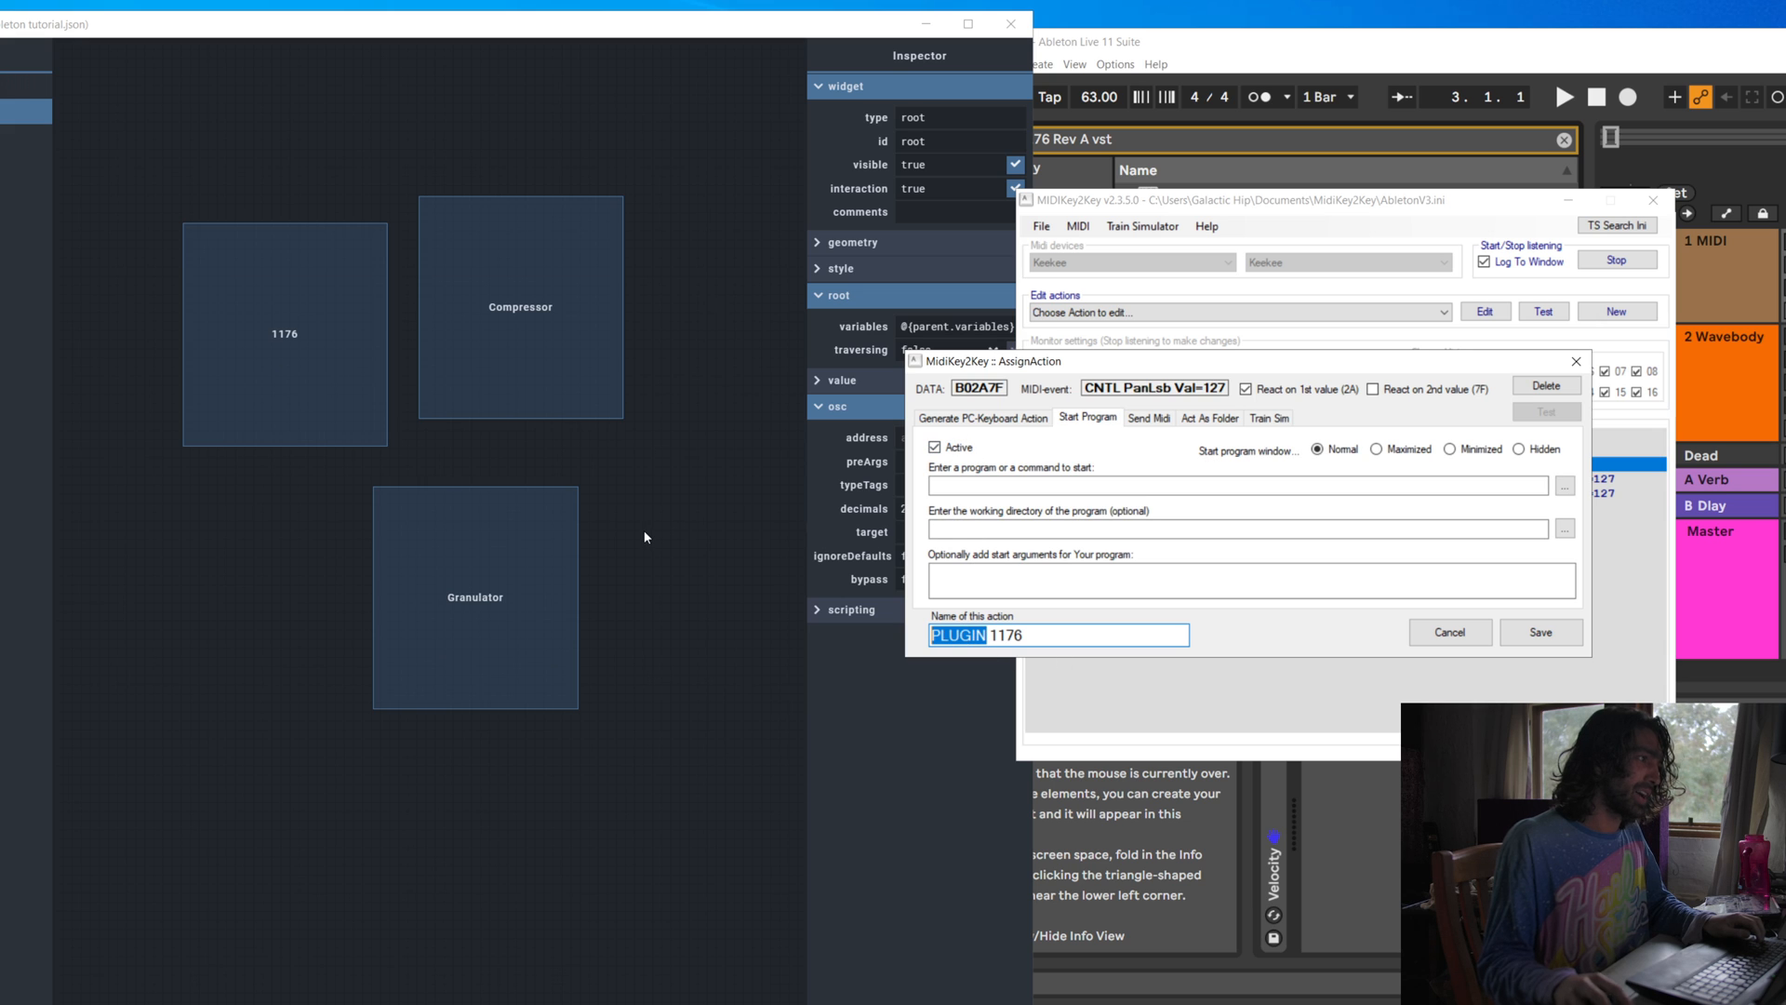
pyautogui.write('COMPRESSOR')
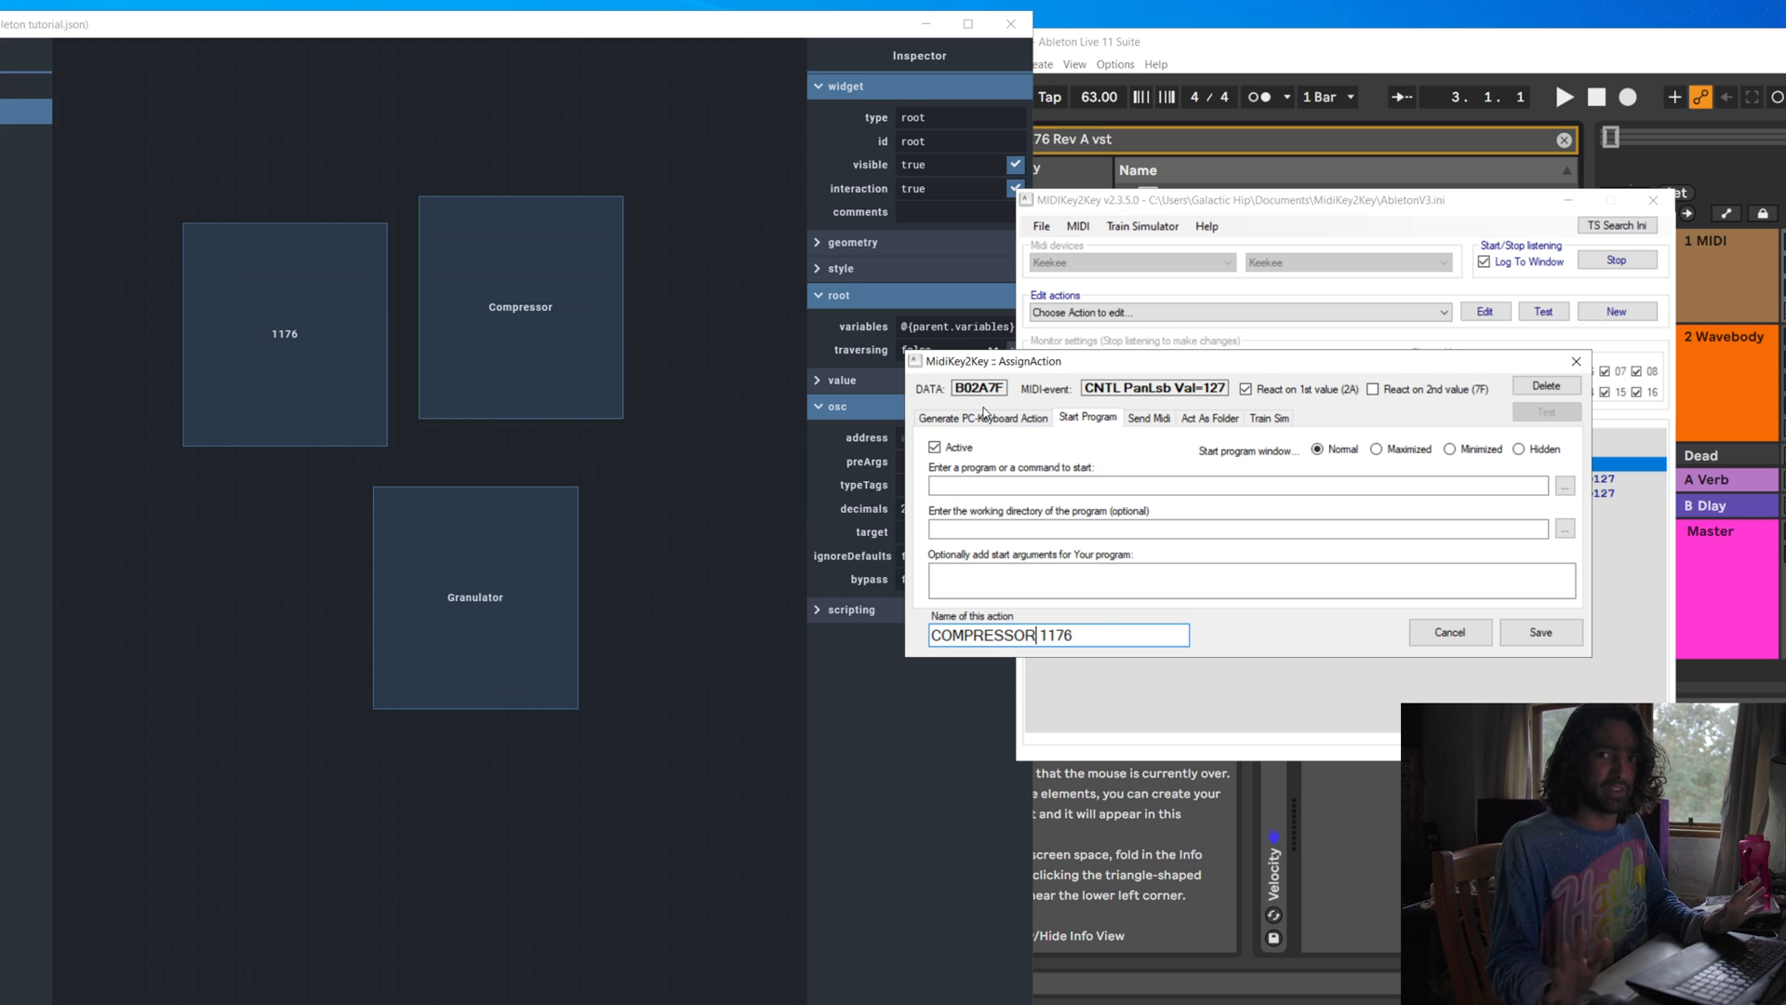
pyautogui.click(1040, 485)
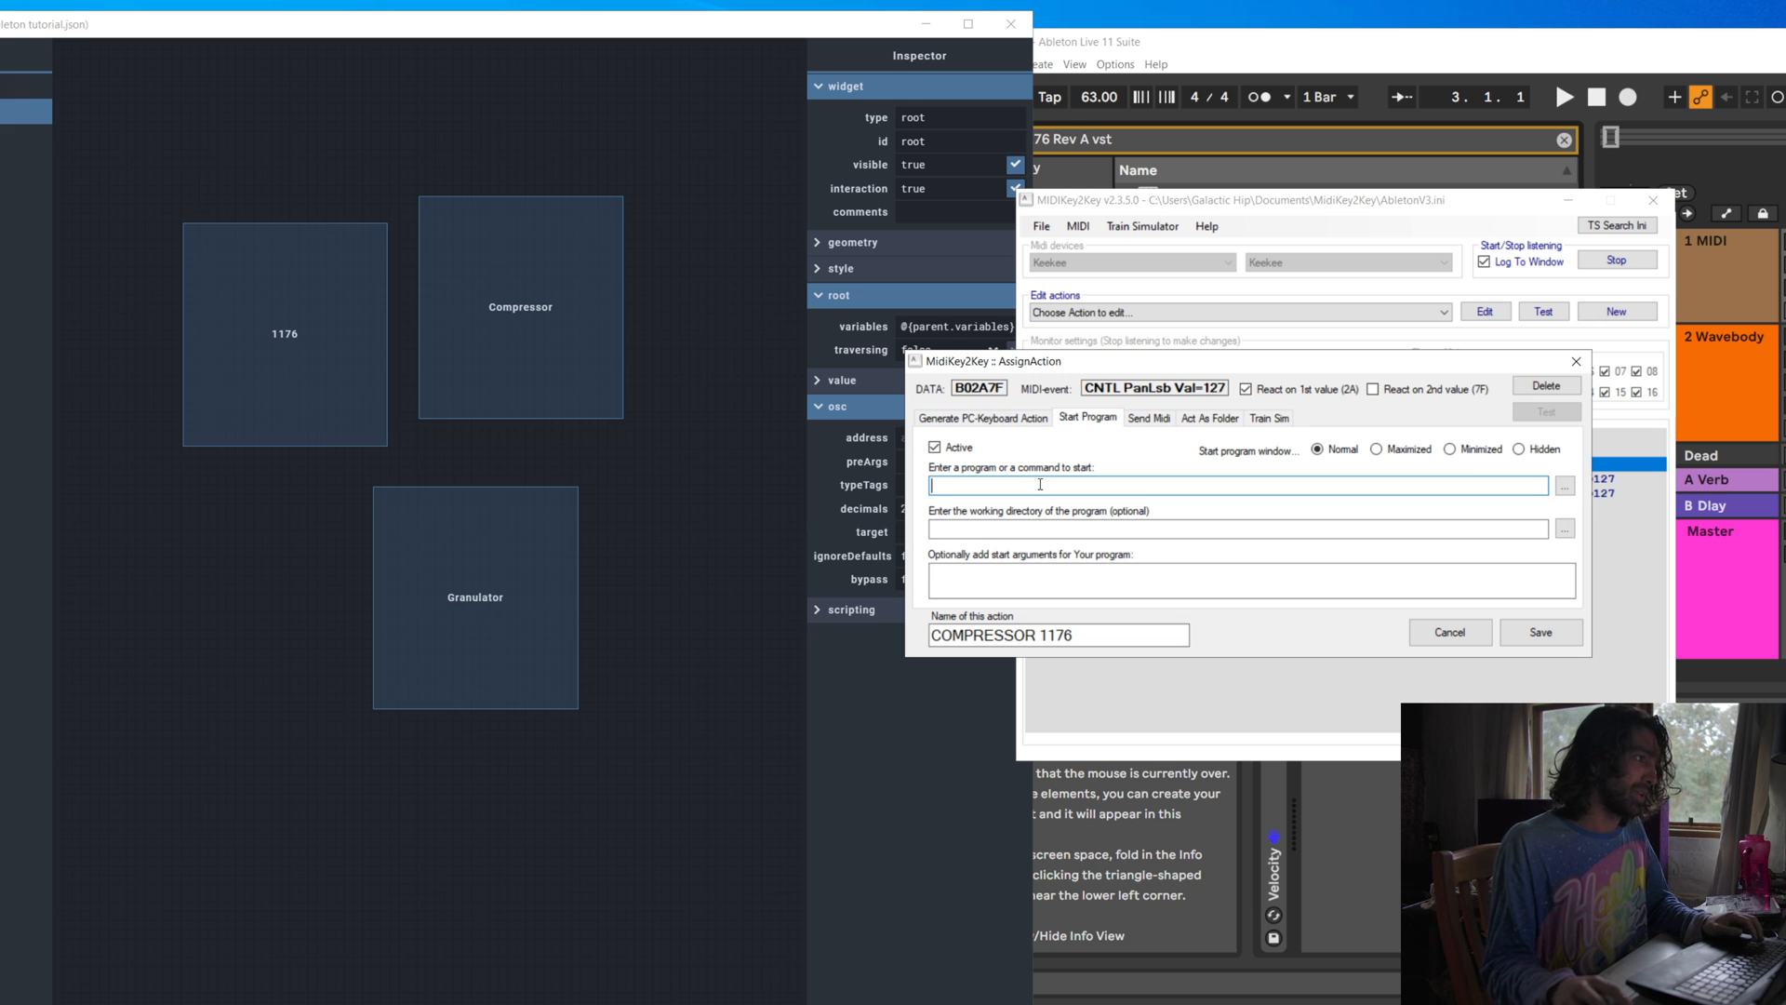
pyautogui.click(1565, 484)
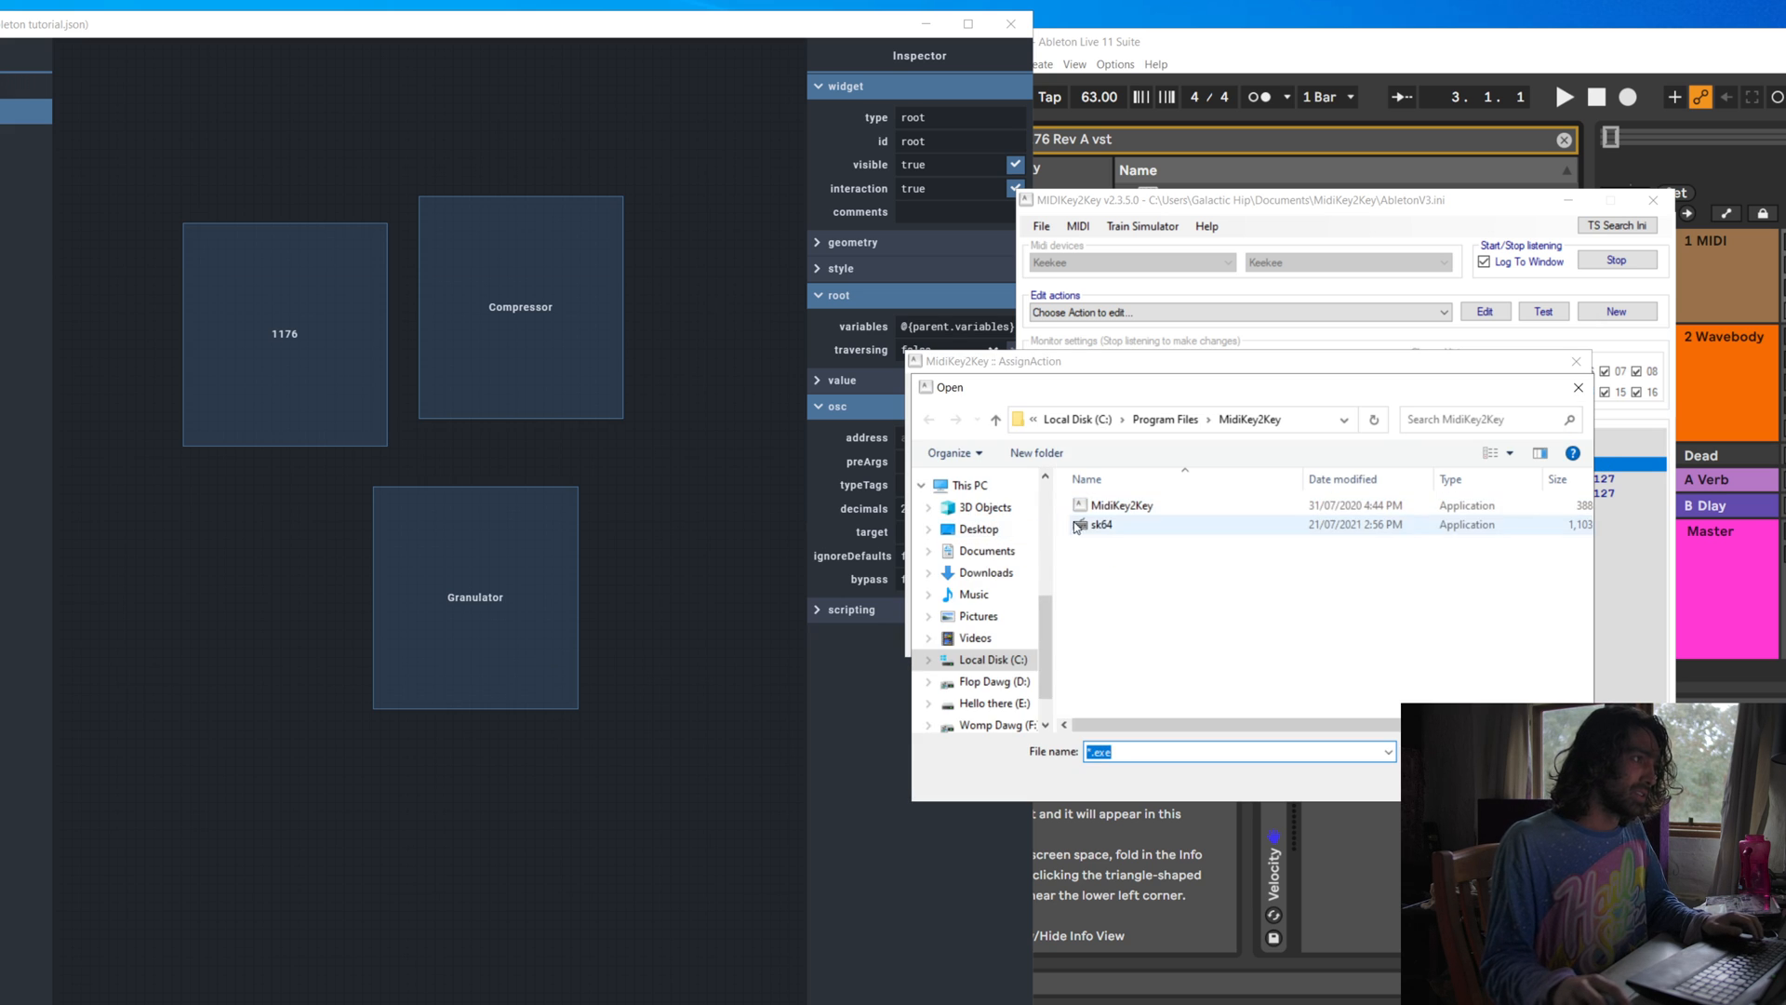
pyautogui.press('Escape')
# Set the program's start arguments to 1176{SPACE}Rev{SPACE}A{SPACE}vst /P 250 {ENTER}{ENTER} and save the action
pyautogui.click(1129, 573)
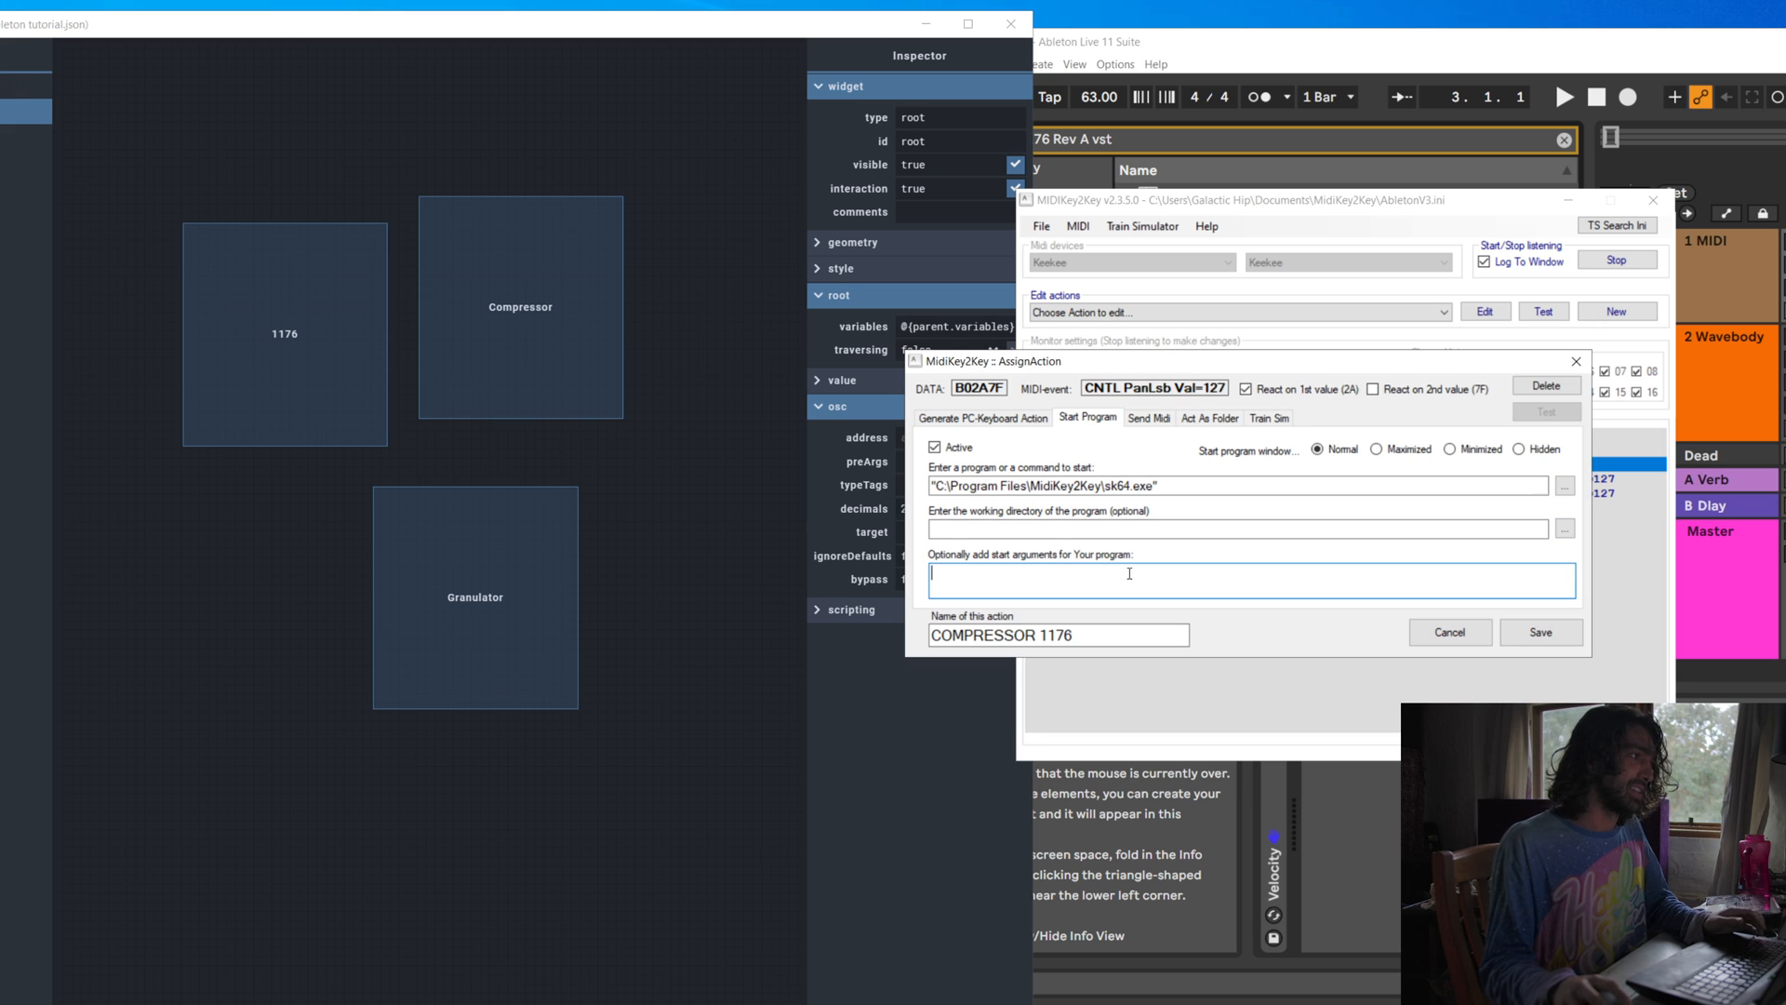
pyautogui.moveTo(907, 23); pyautogui.dragTo(821, 22)
pyautogui.click(1090, 579)
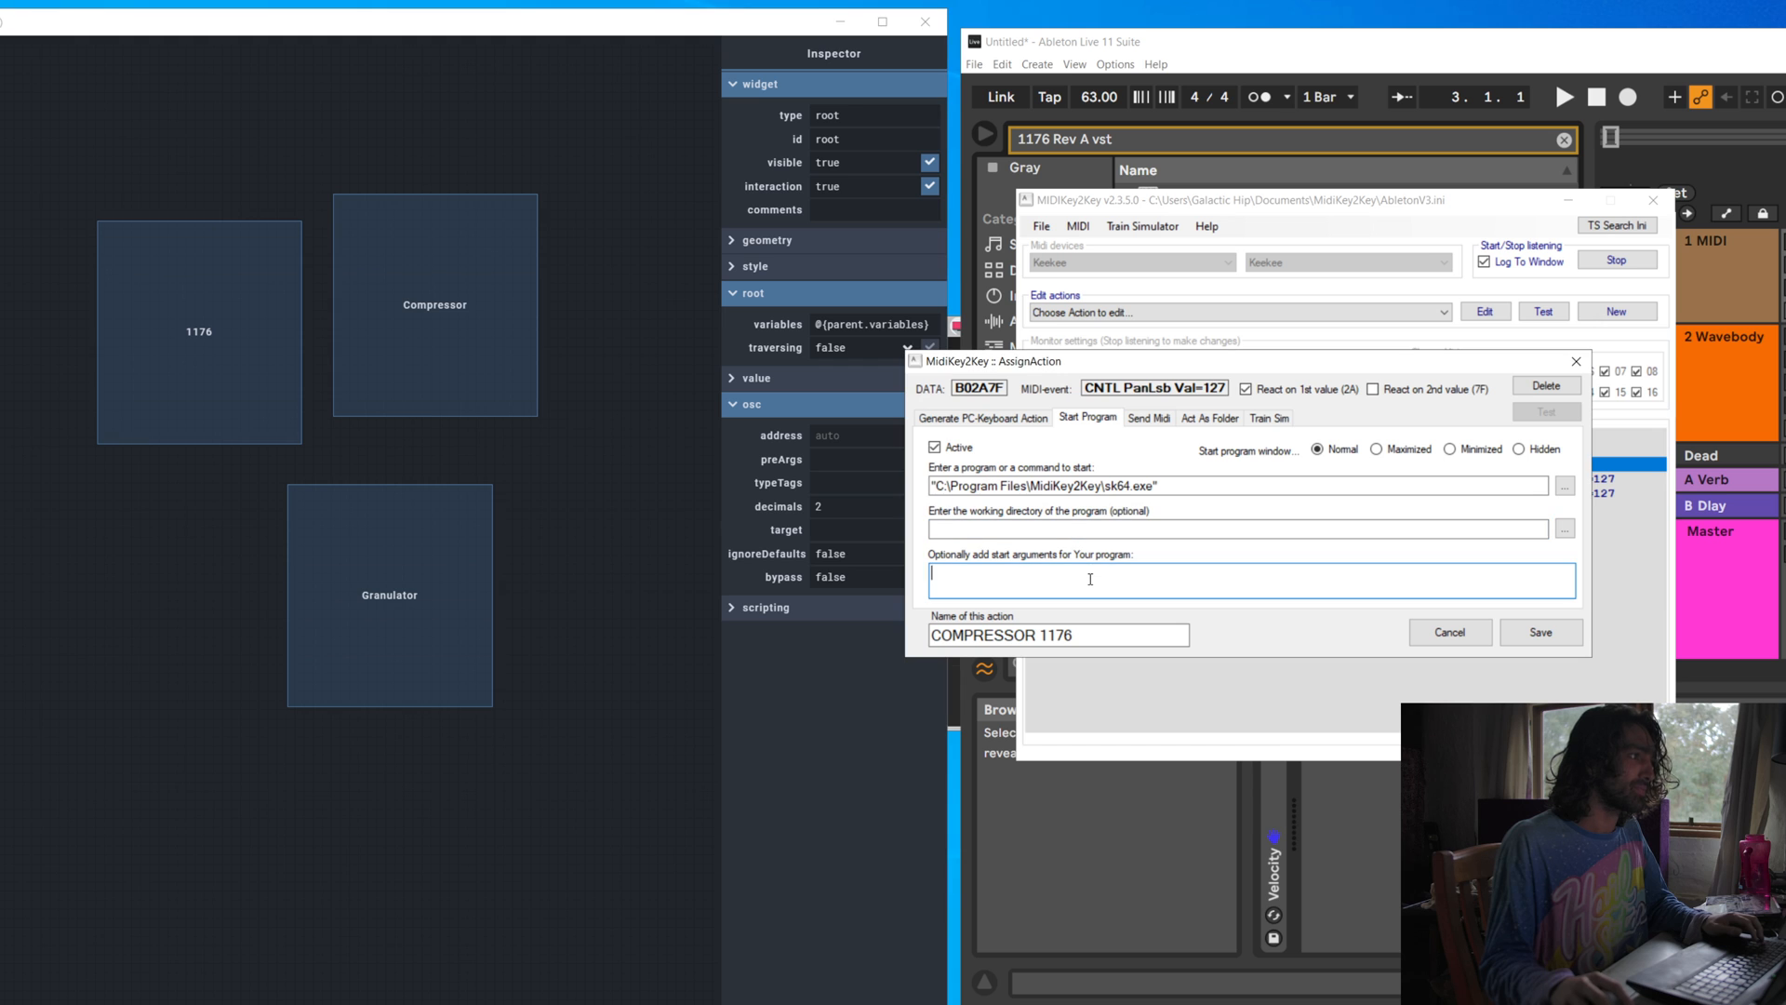
pyautogui.write('1176')
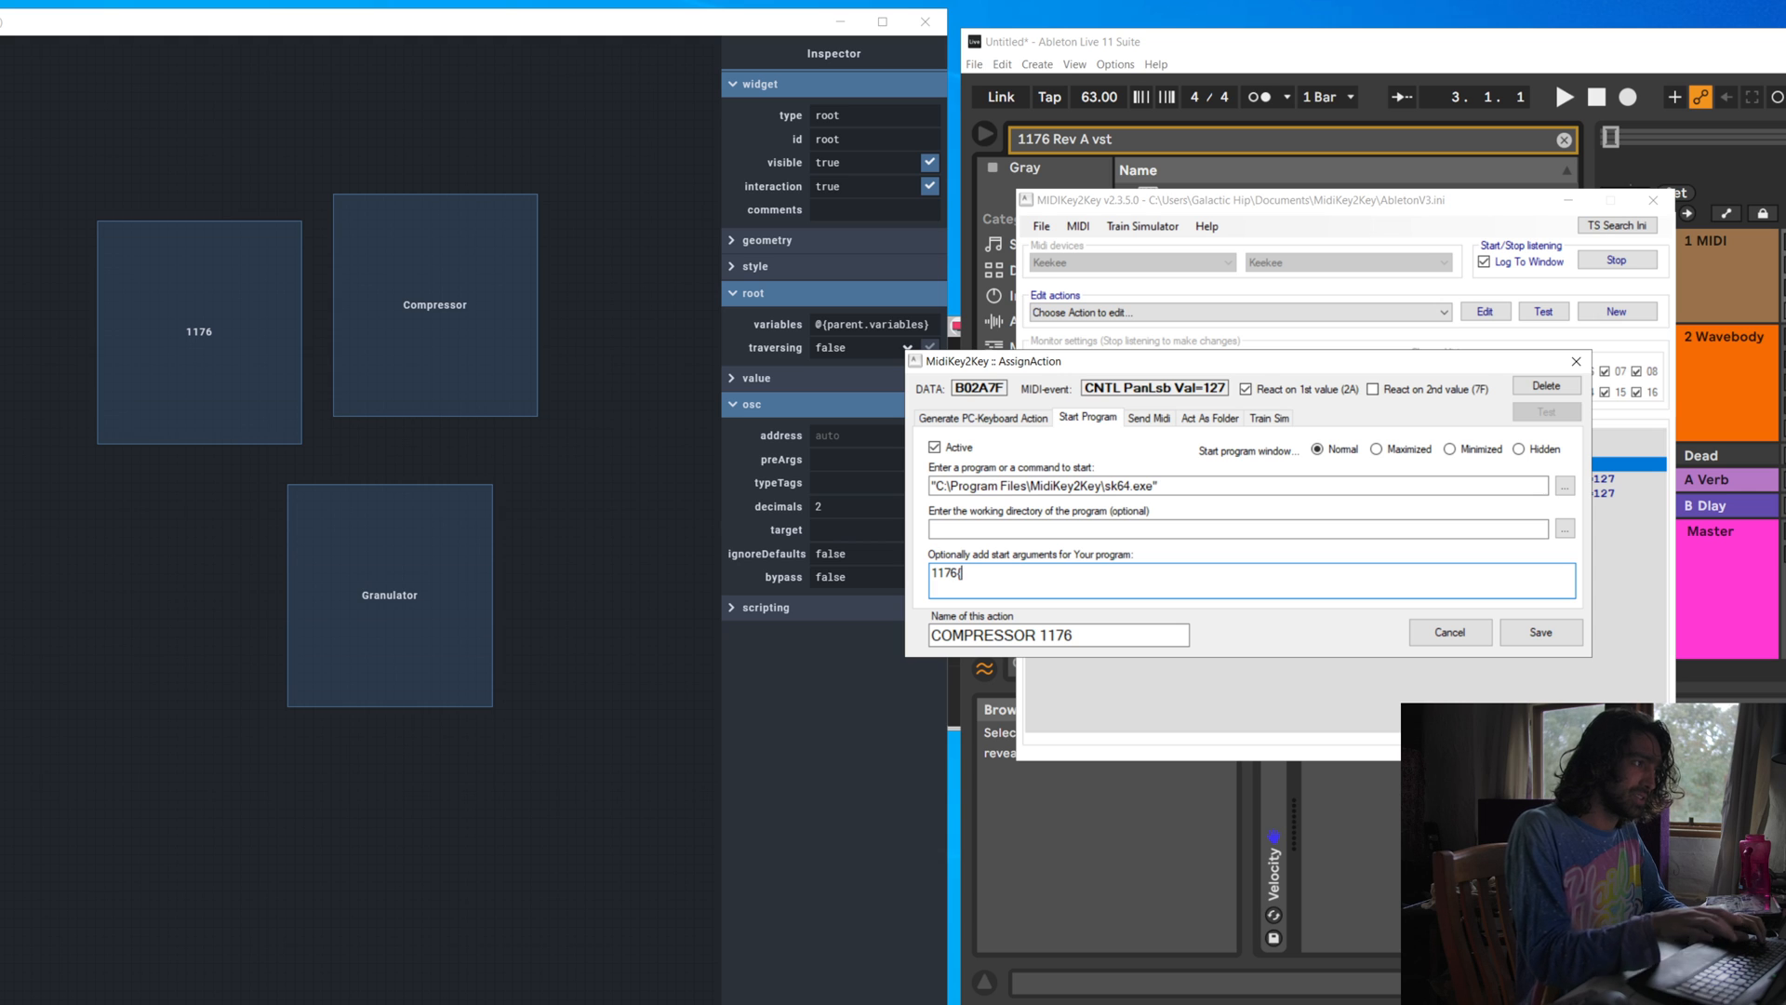
pyautogui.write('{SPACE')
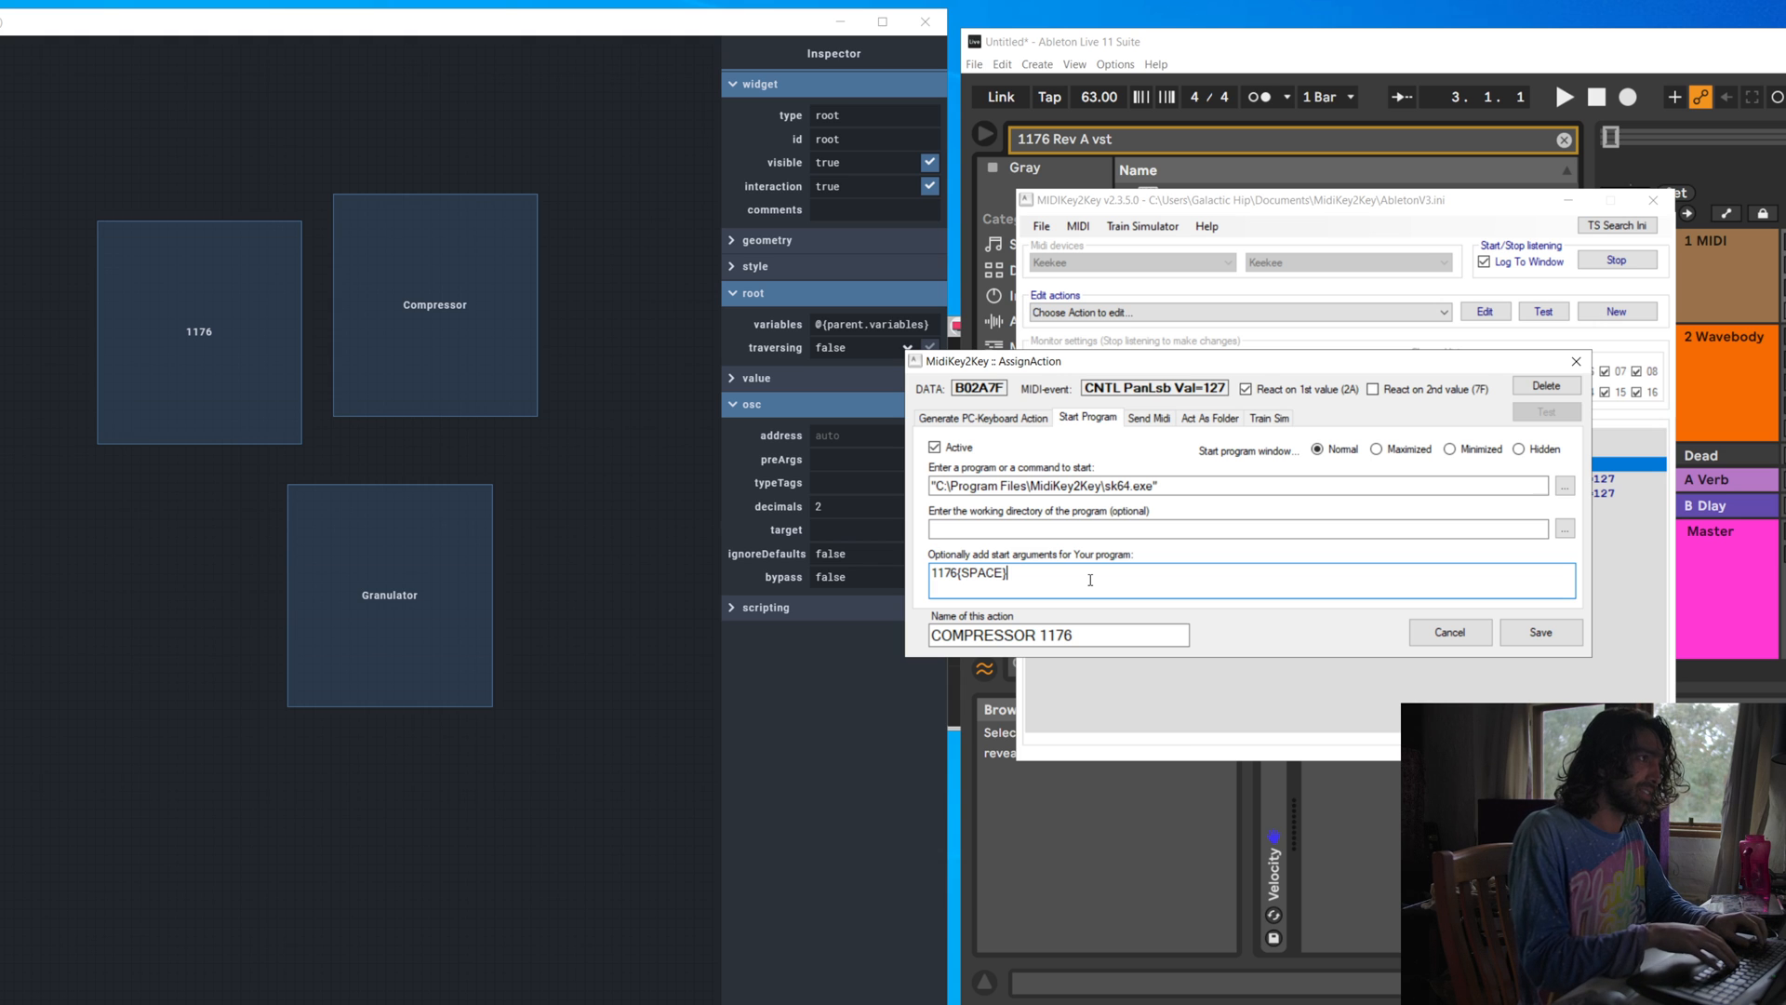
pyautogui.write('Re')
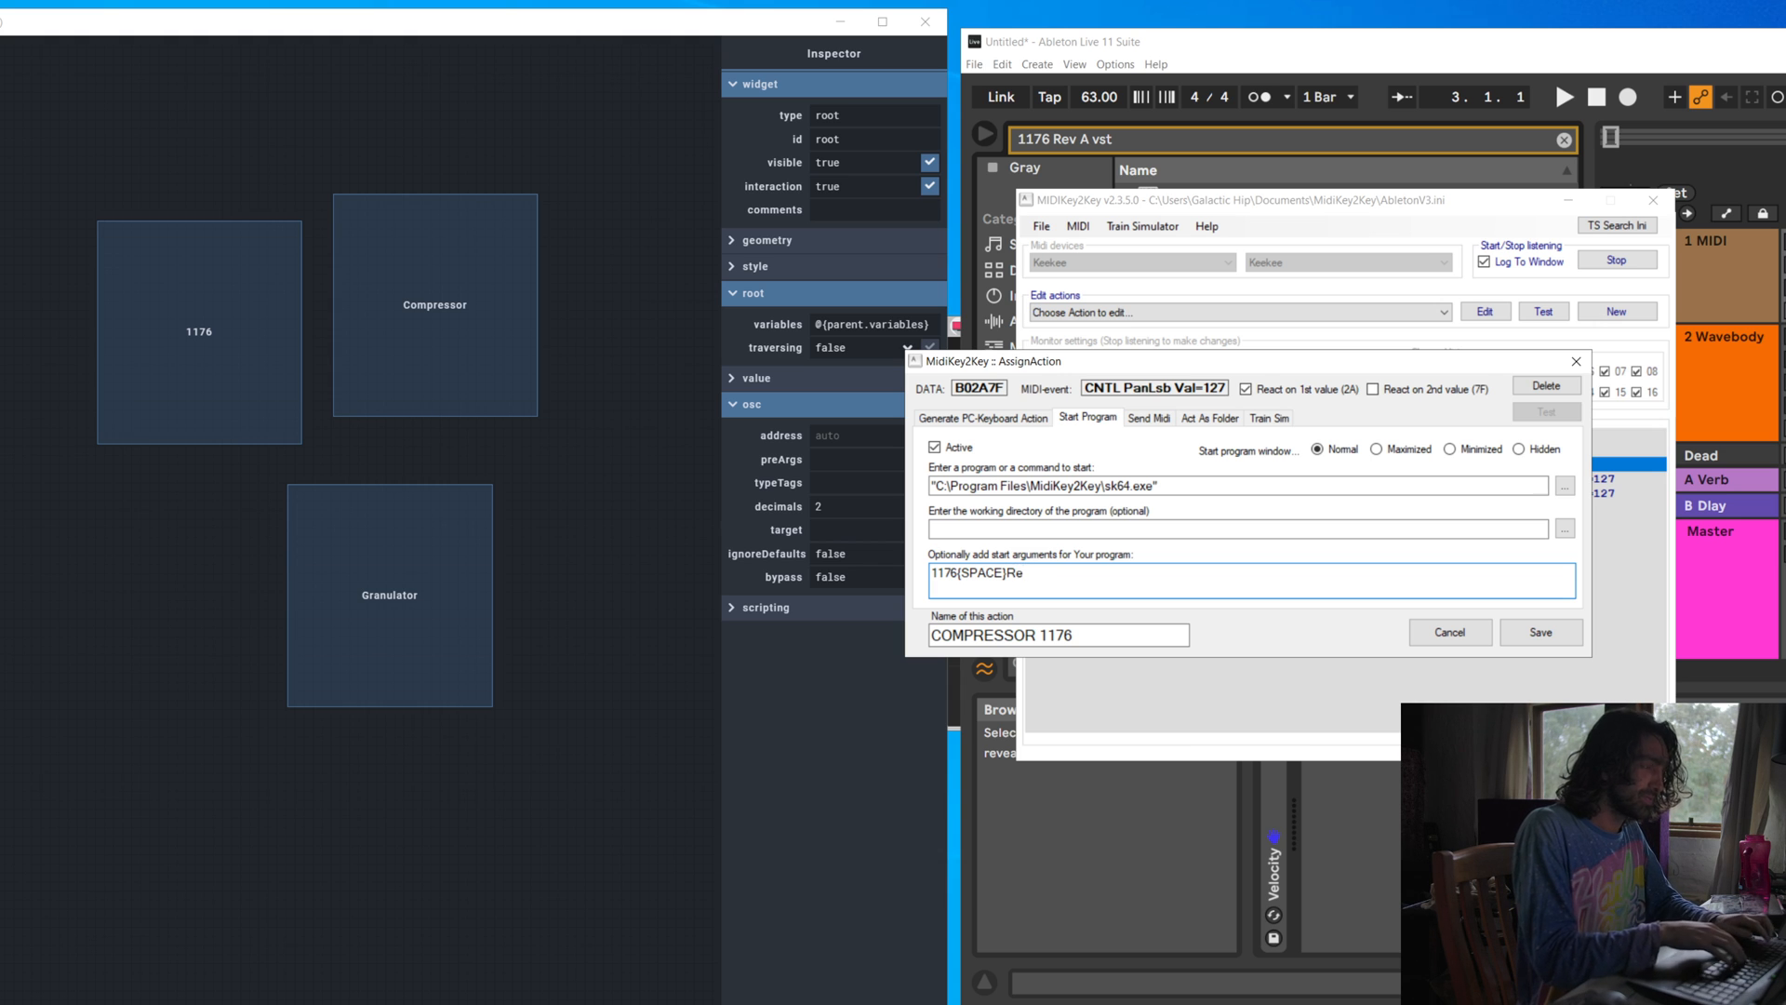
pyautogui.write('v{SPACE')
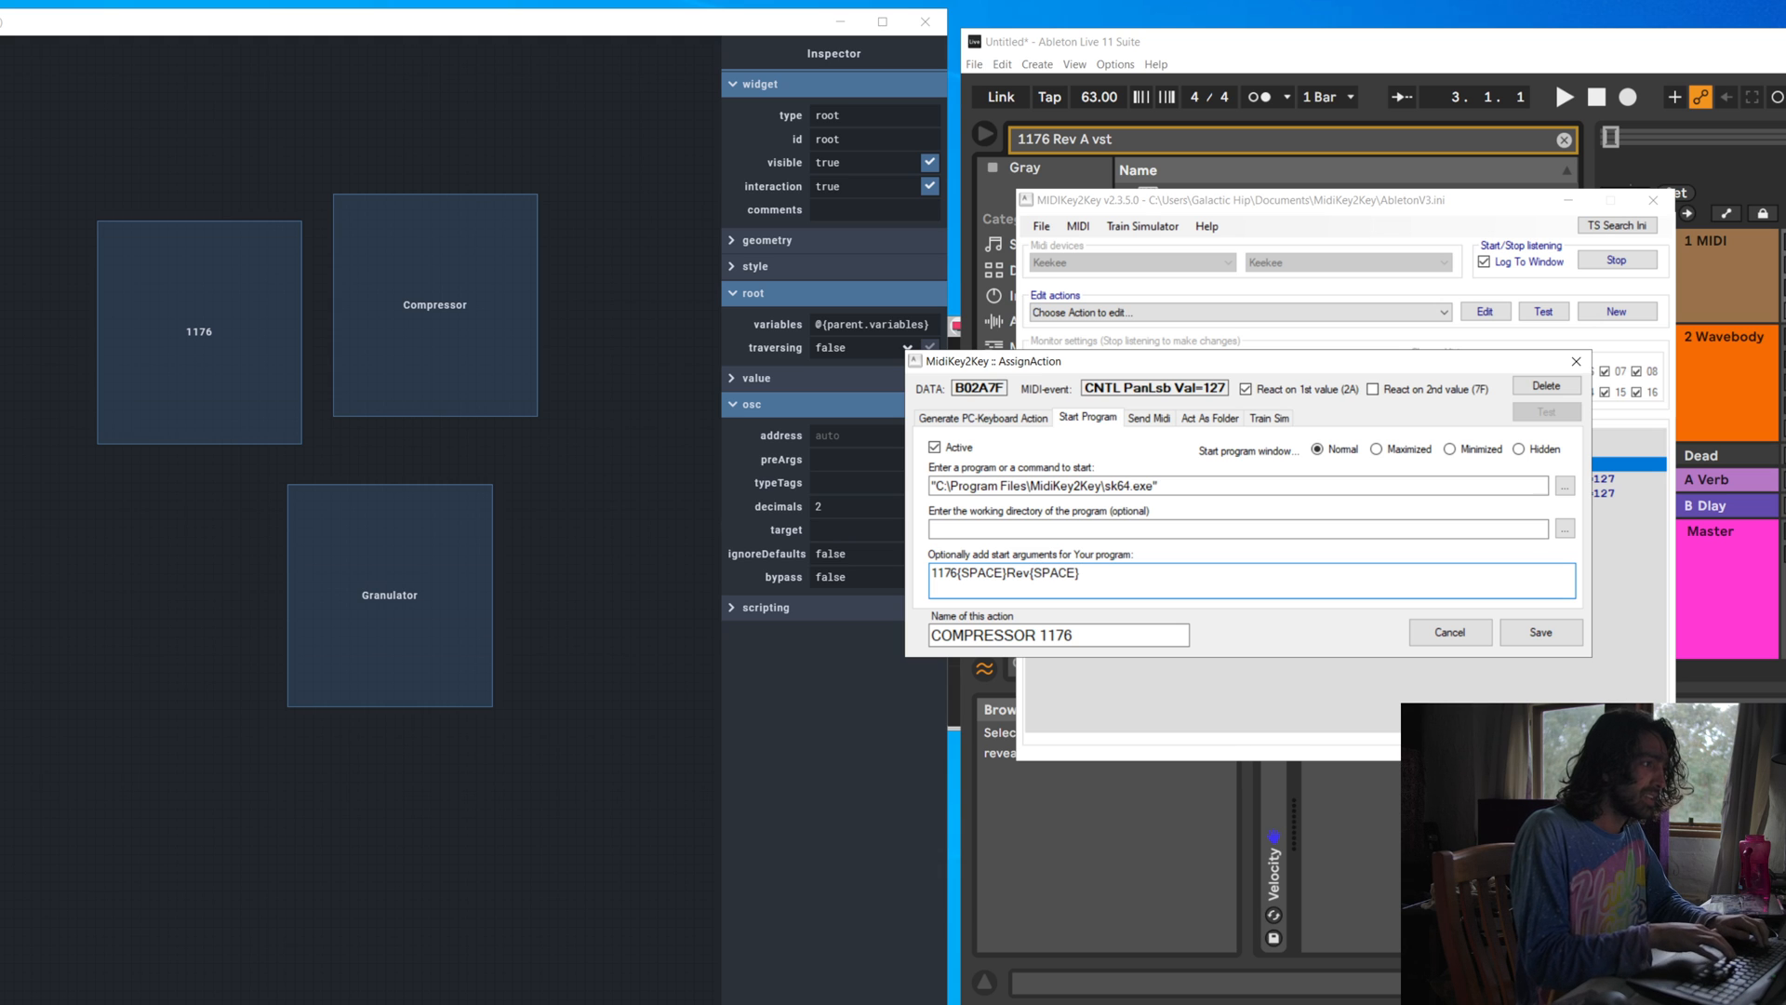
pyautogui.write('SPACE}vst /')
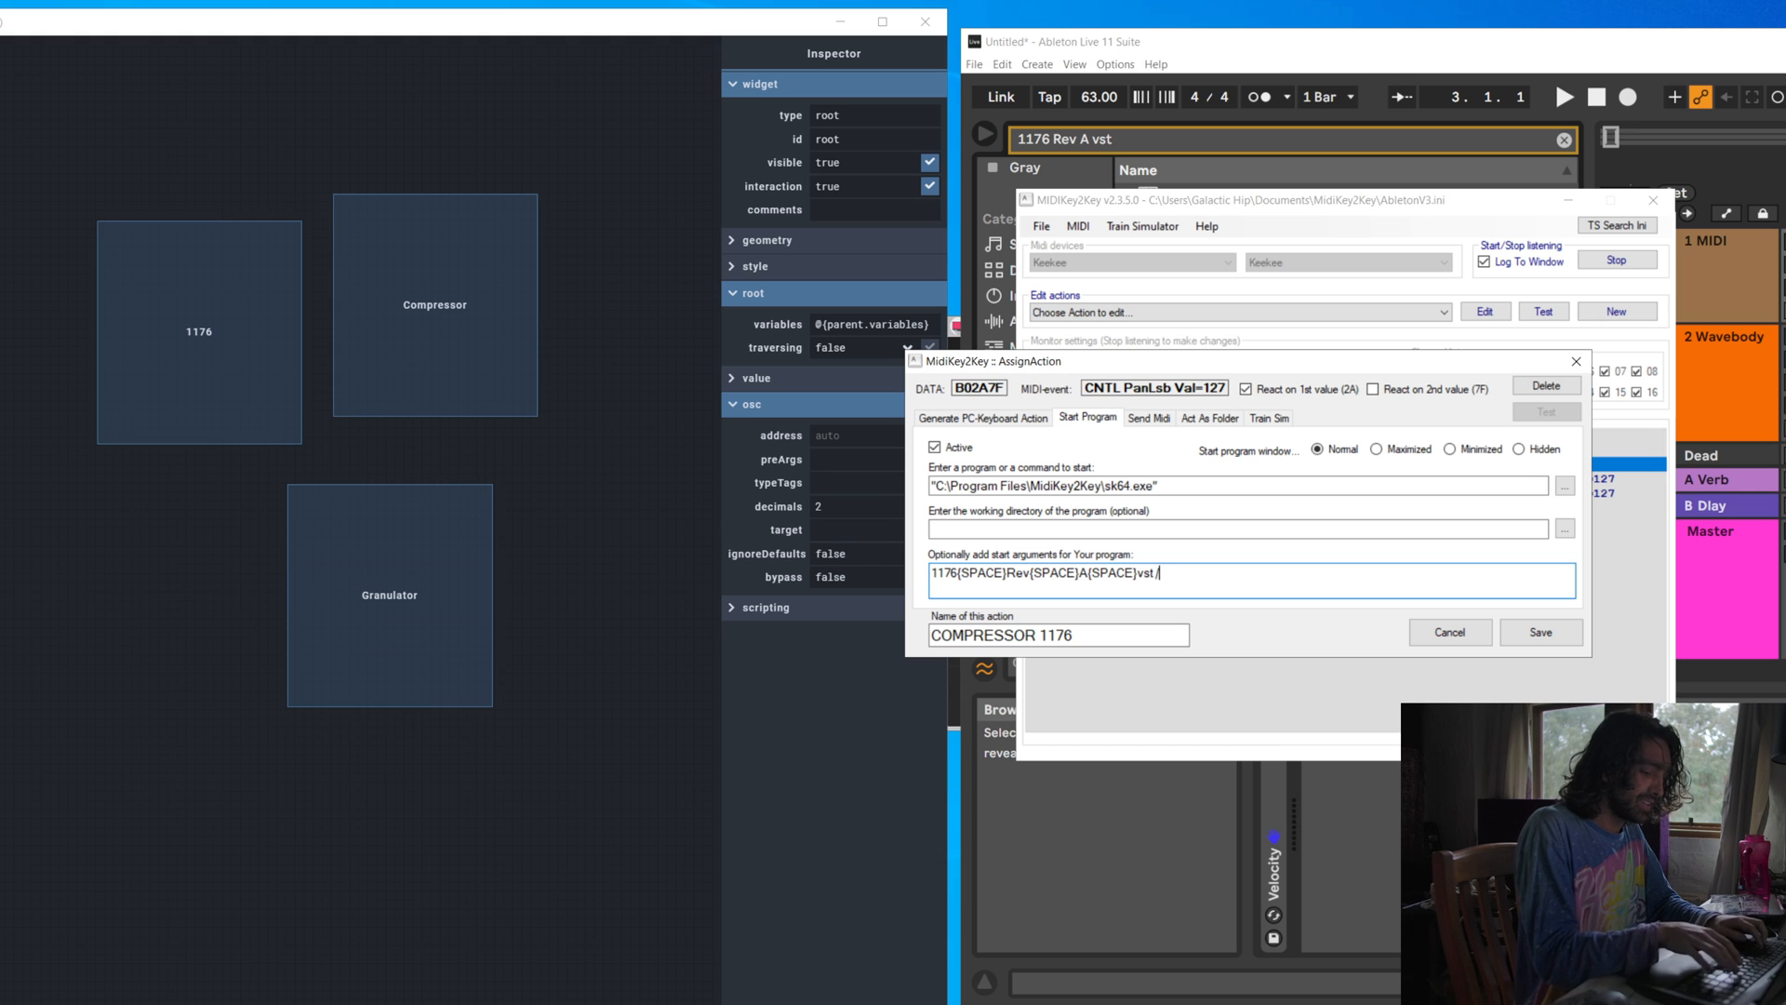
pyautogui.write('P 250')
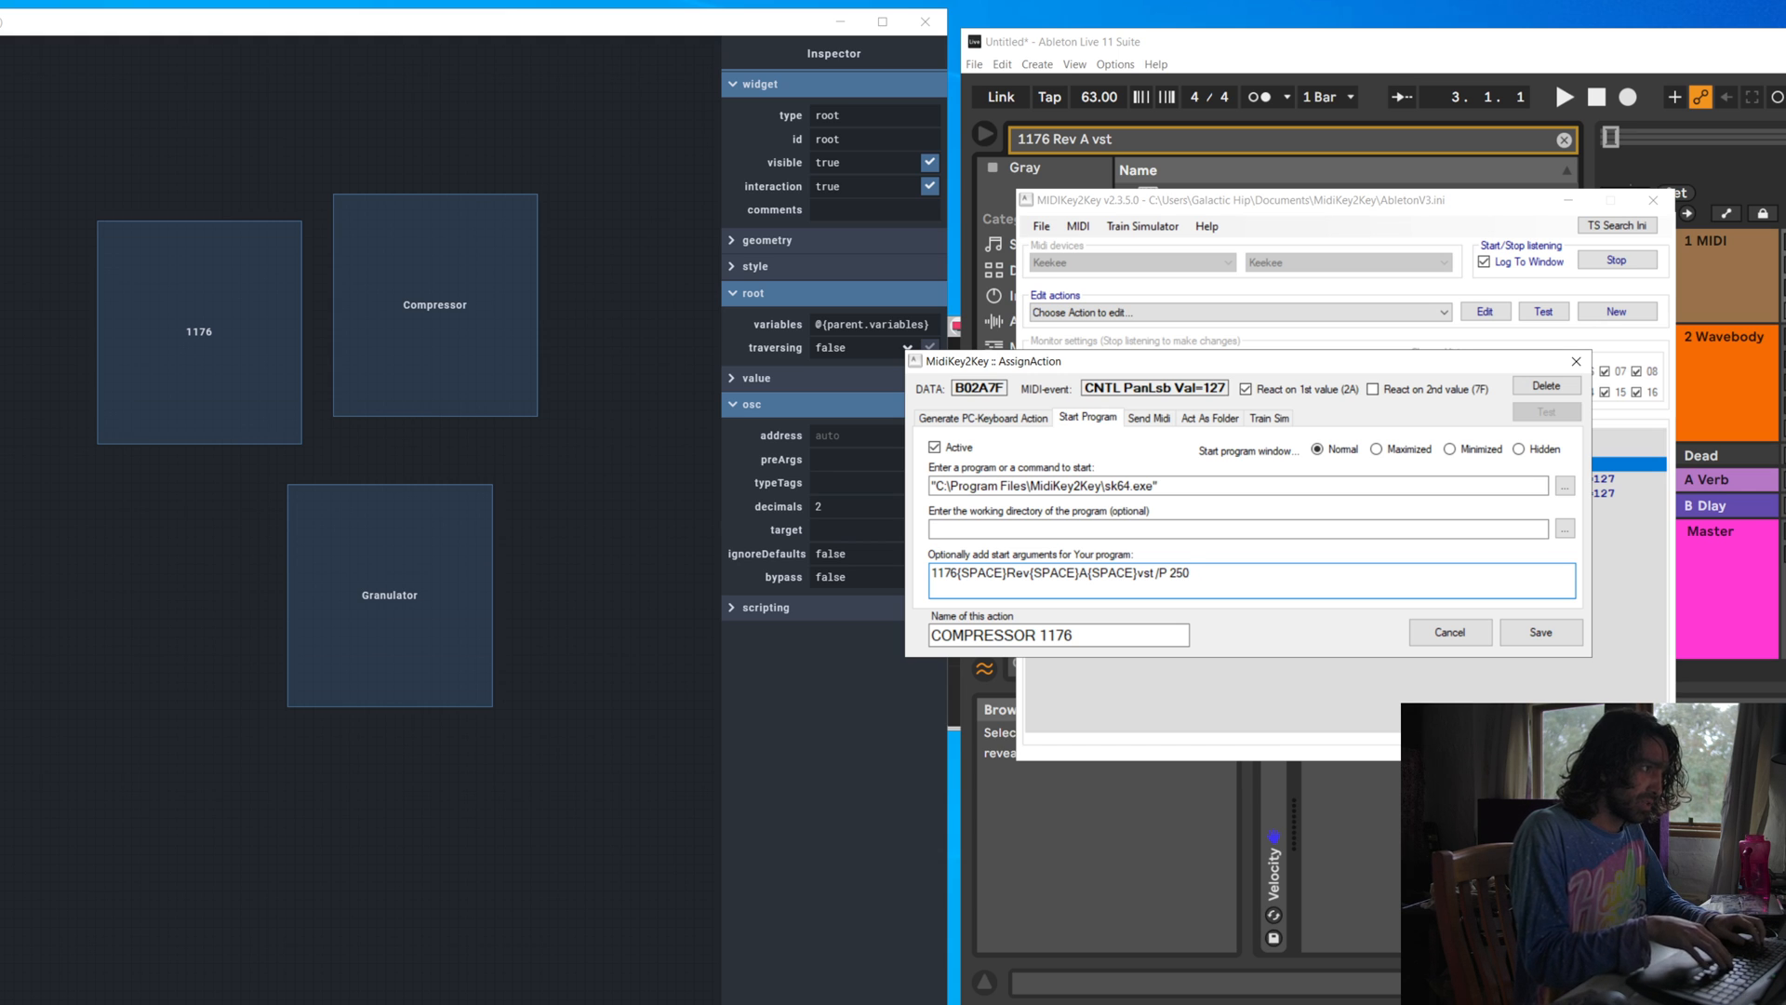
pyautogui.write('{ENTER')
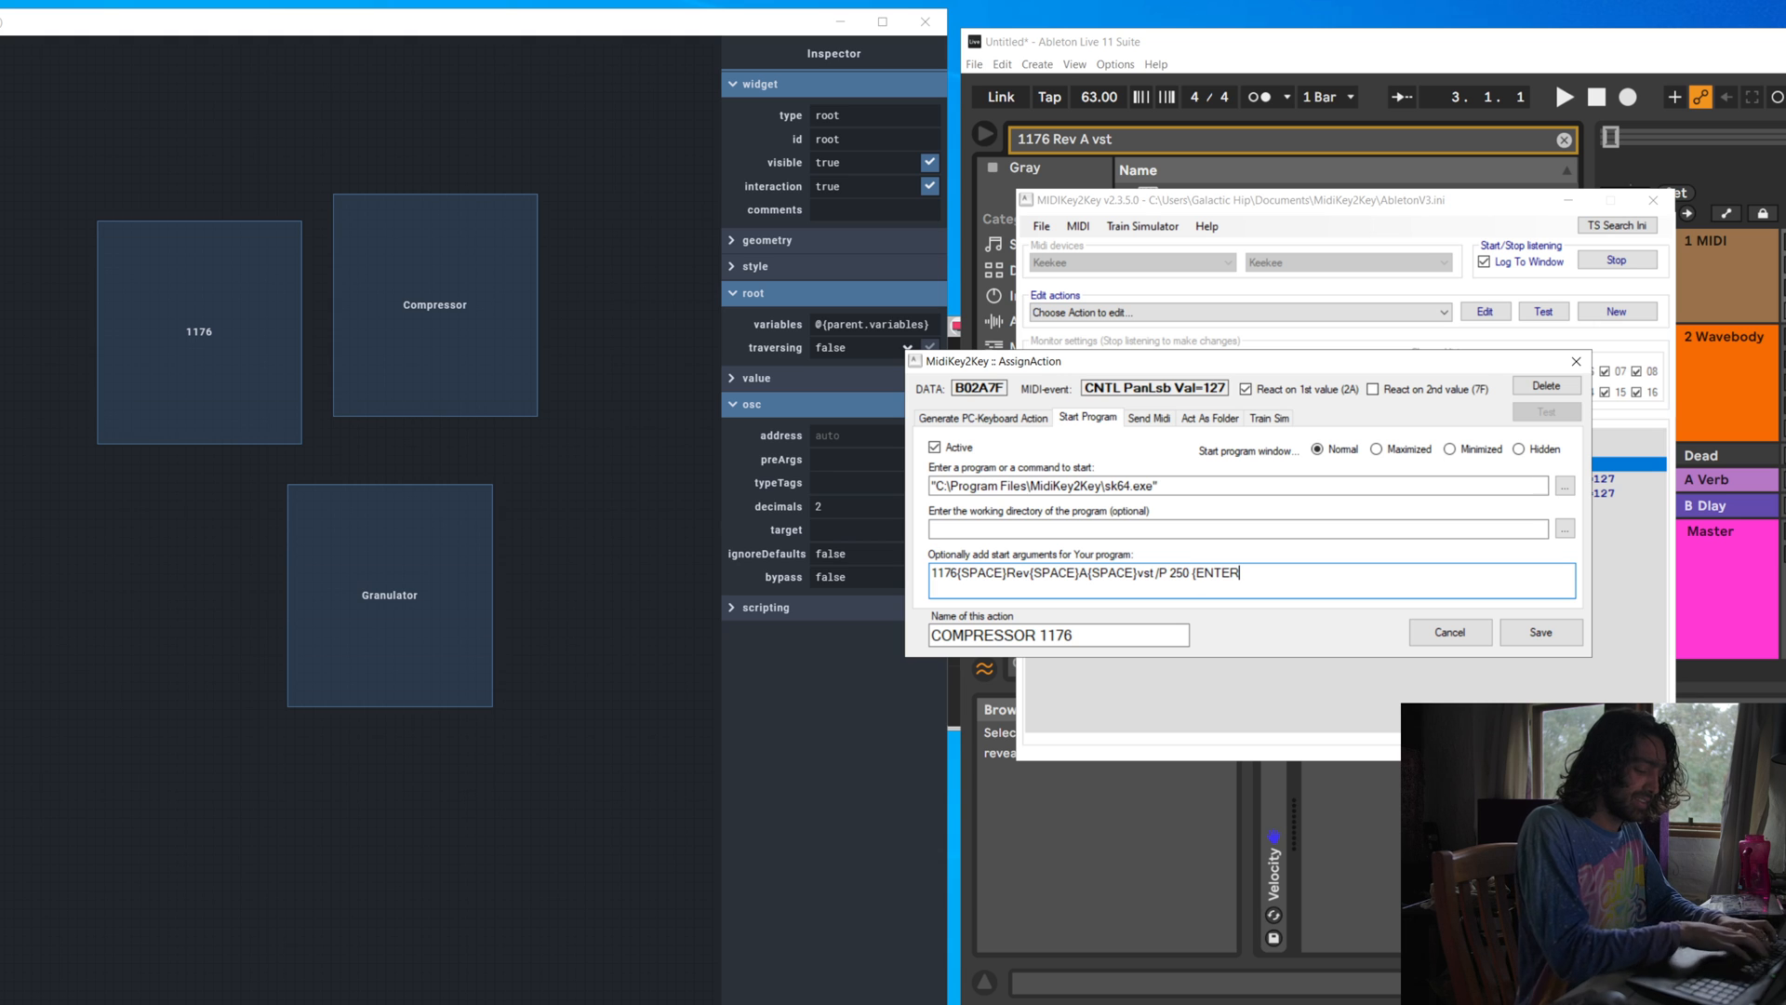
pyautogui.write('}{ENTER}')
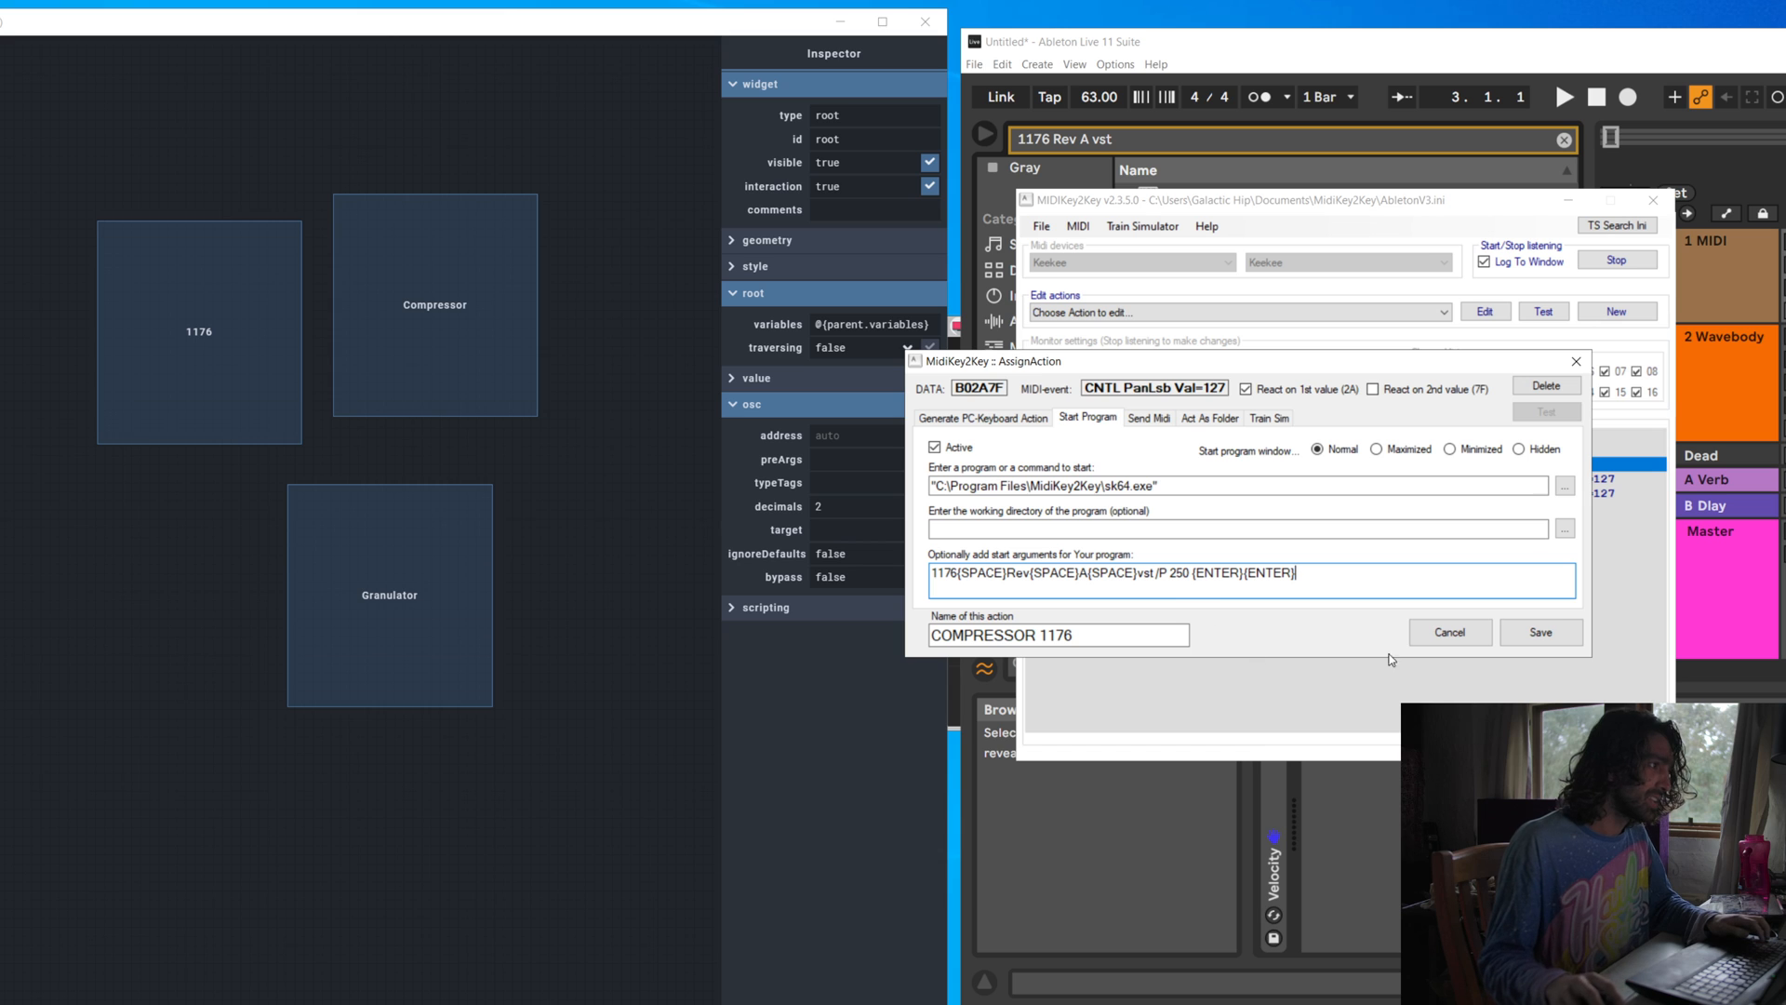
pyautogui.click(1540, 629)
pyautogui.click(1339, 575)
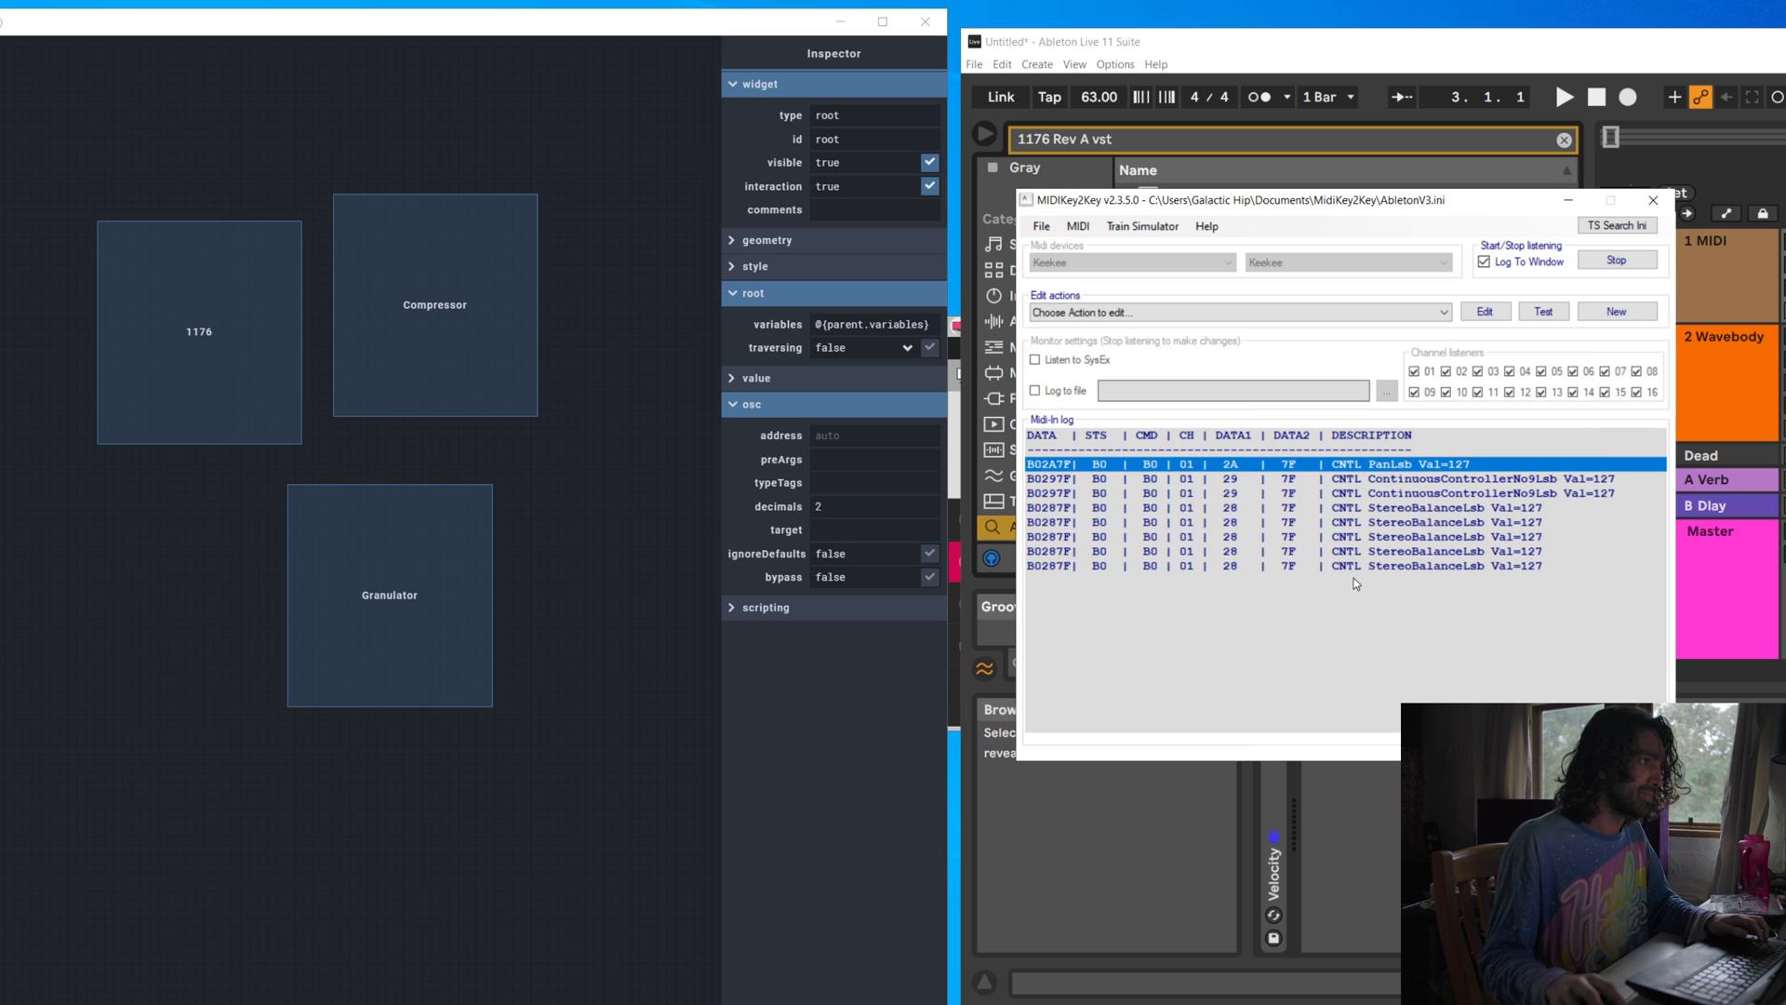
# Clear the browser search in Ableton Live, test the 1176 action by searching "1176 Rev A vst" and loading UAD UA 1176 Rev A, and close the plug-in window
pyautogui.click(1564, 142)
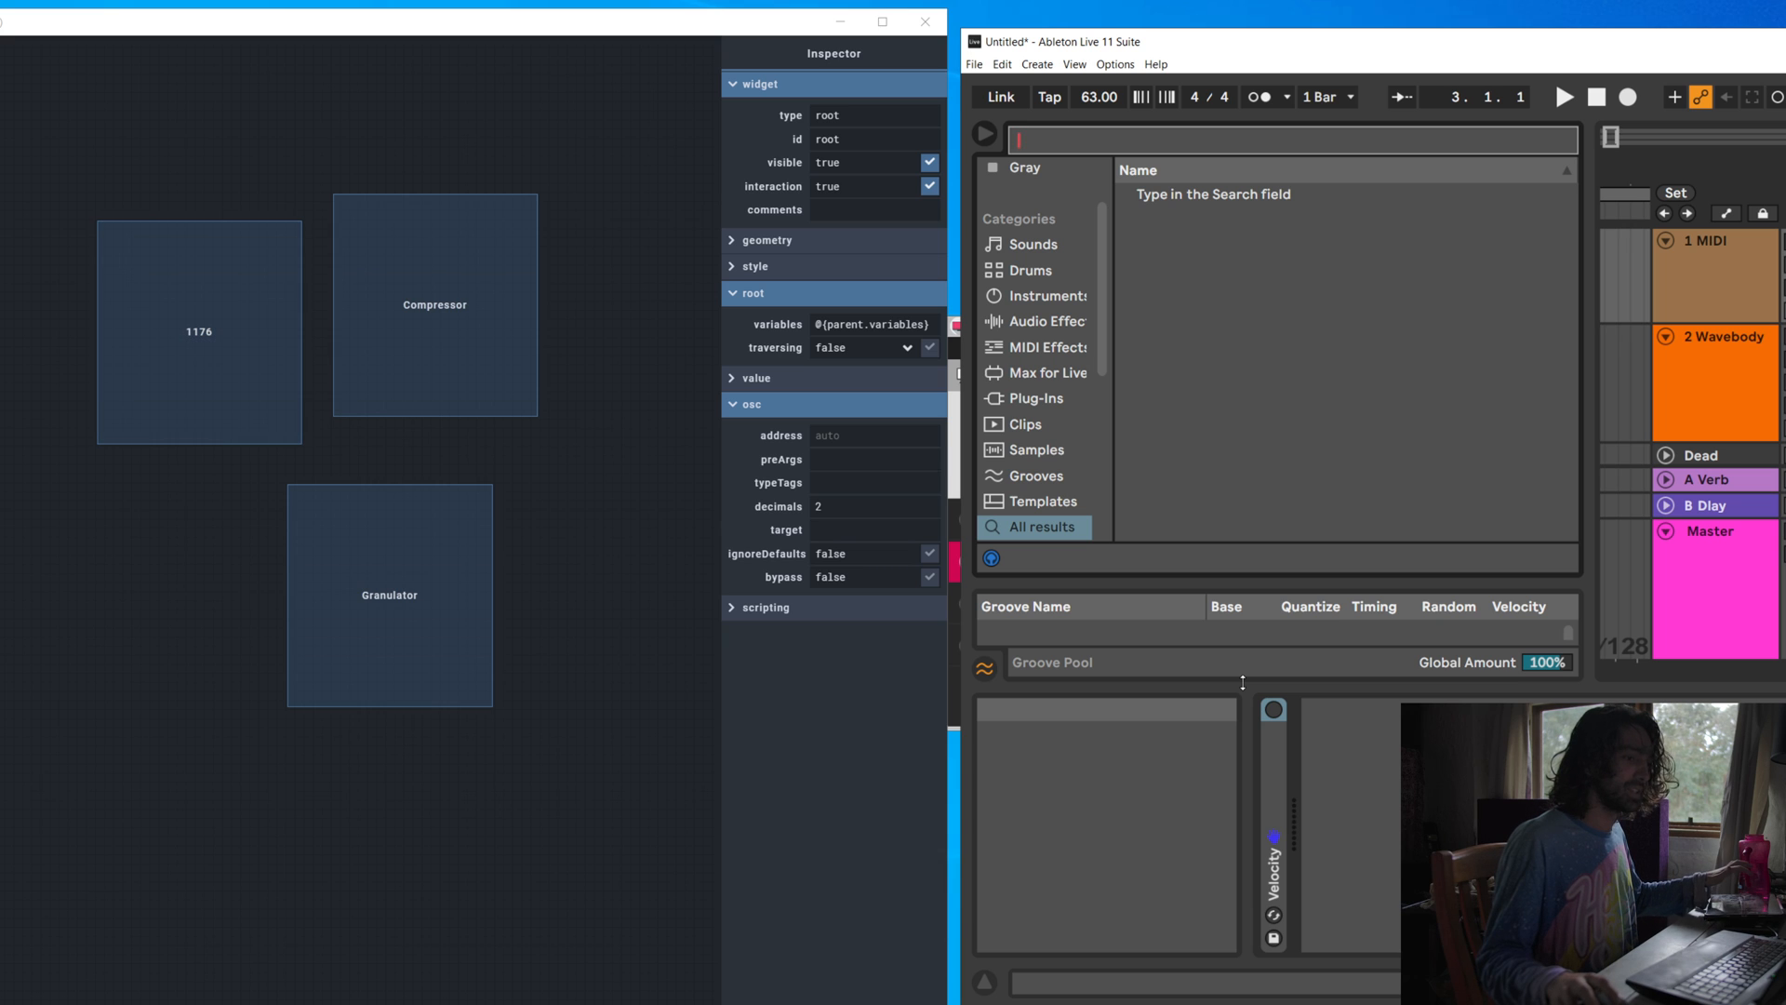
pyautogui.click(1325, 737)
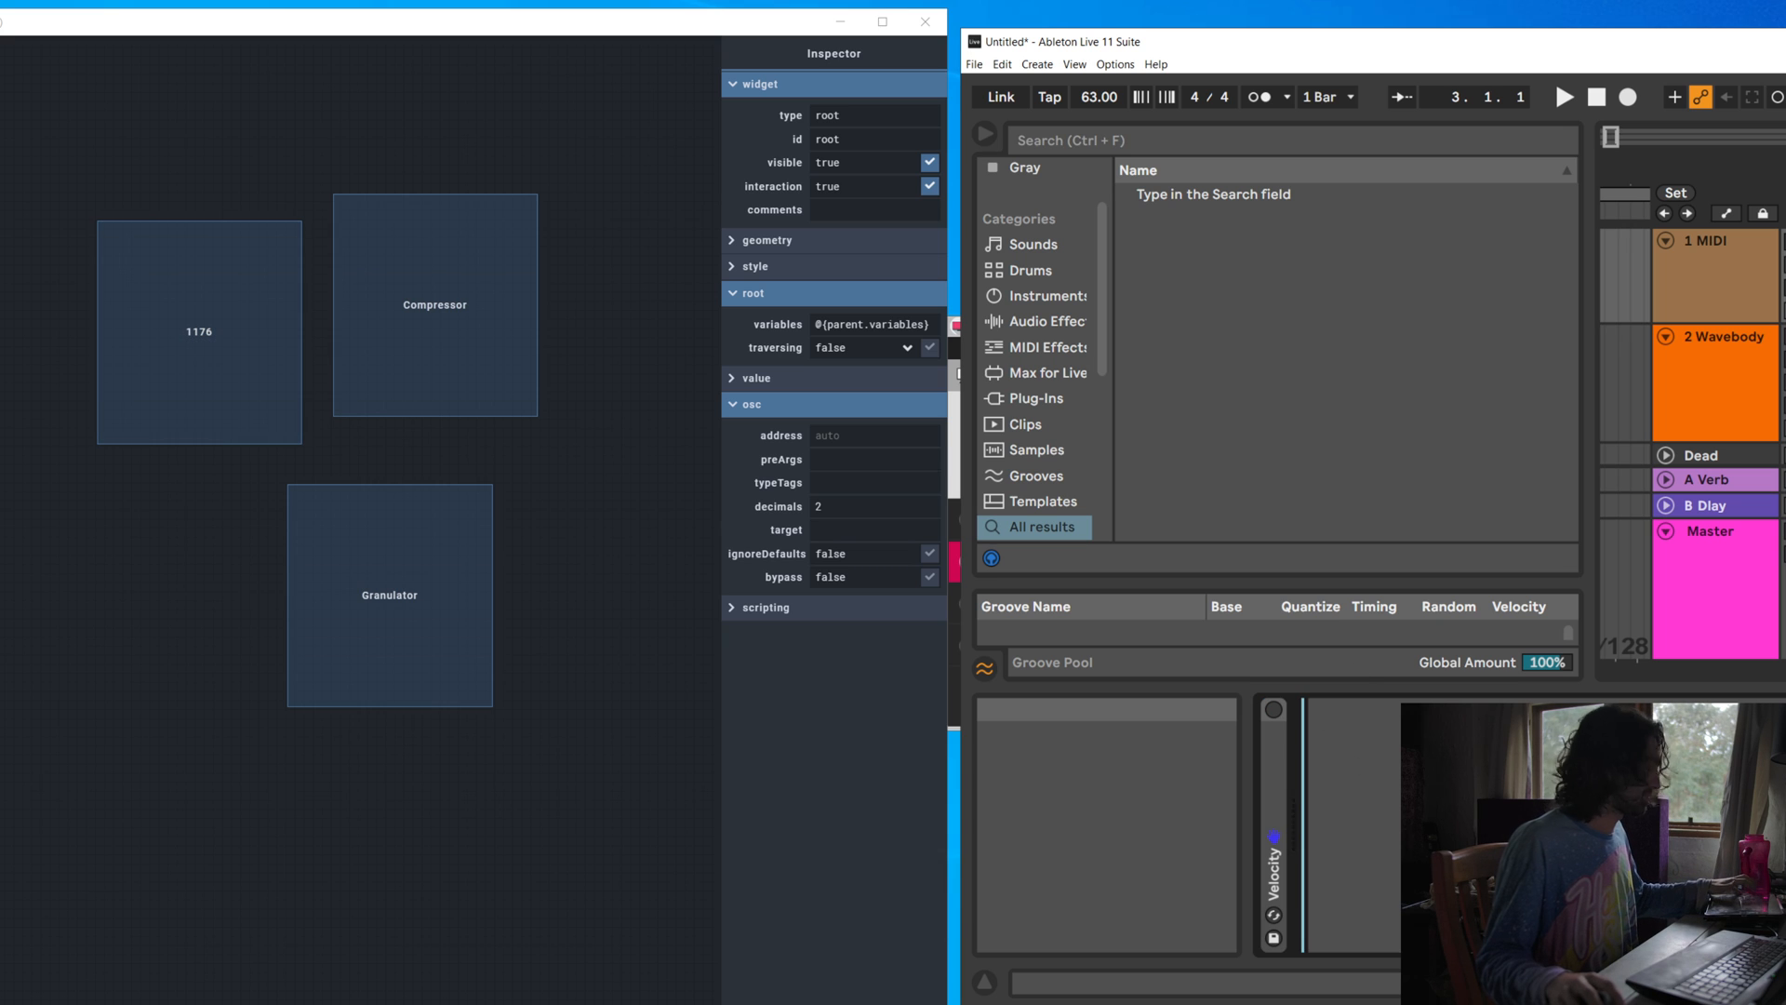
pyautogui.hotkey('ctrl', 'f')
pyautogui.write('1176 Rev A vst')
pyautogui.press('Down')
pyautogui.press('Return')
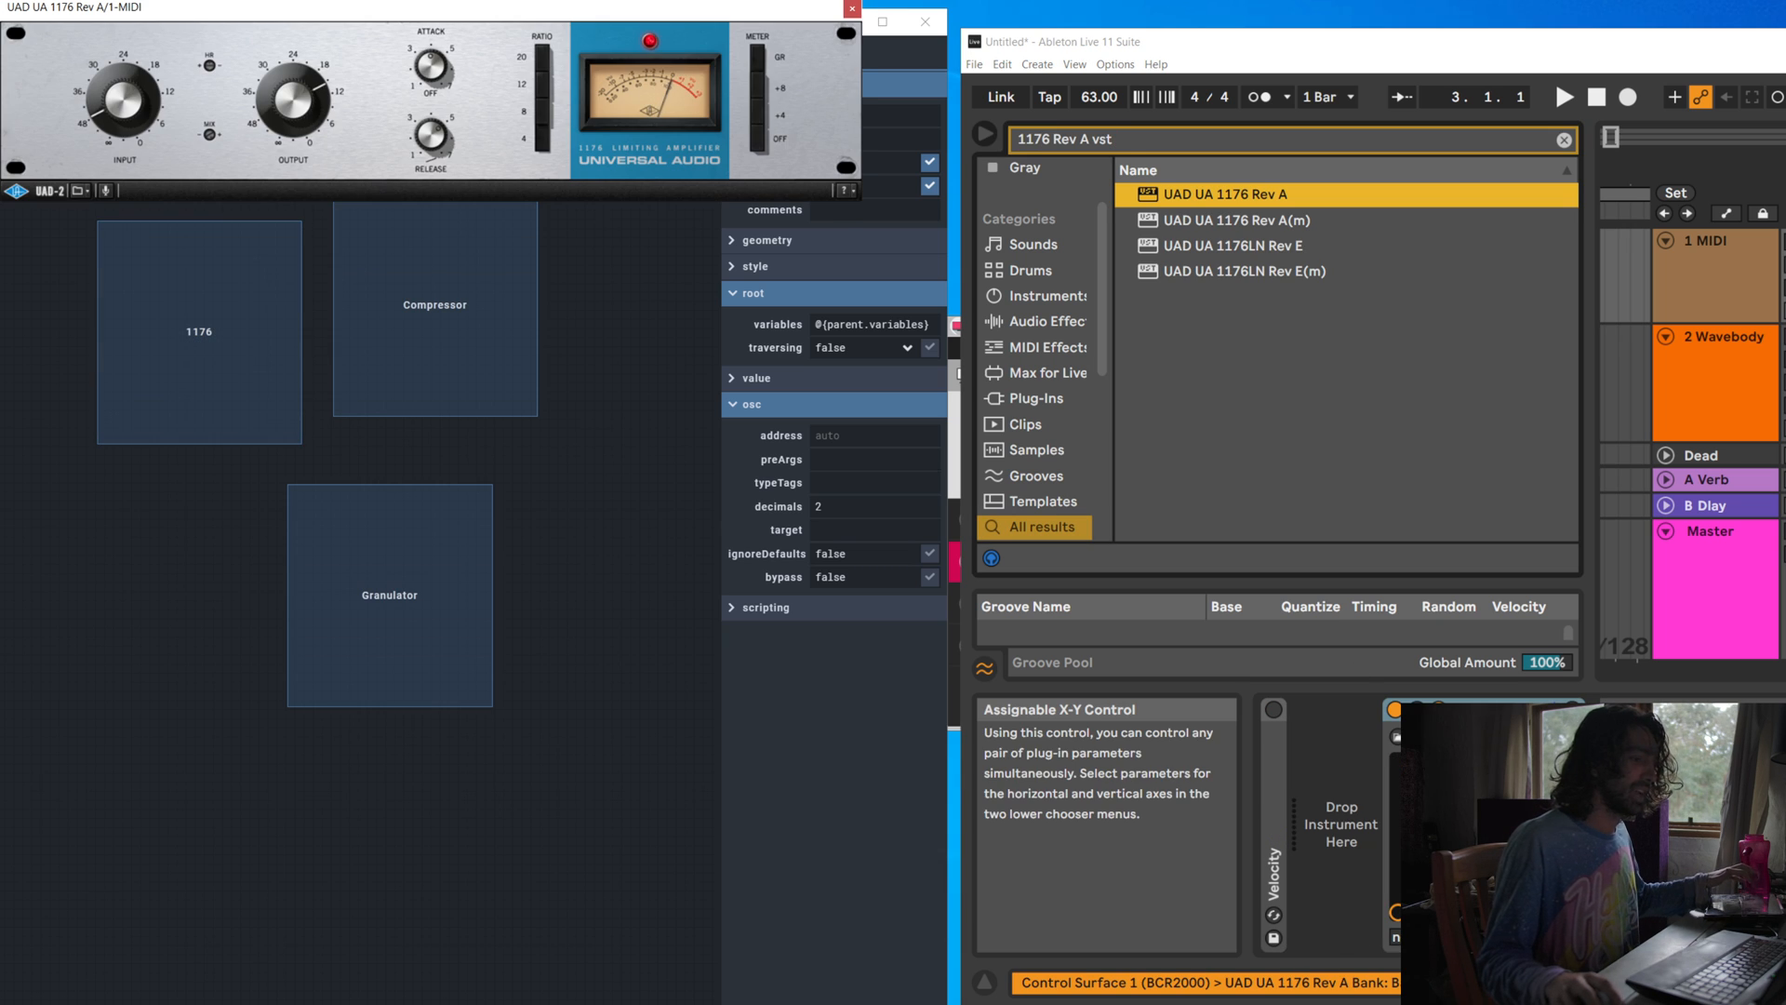
pyautogui.click(852, 9)
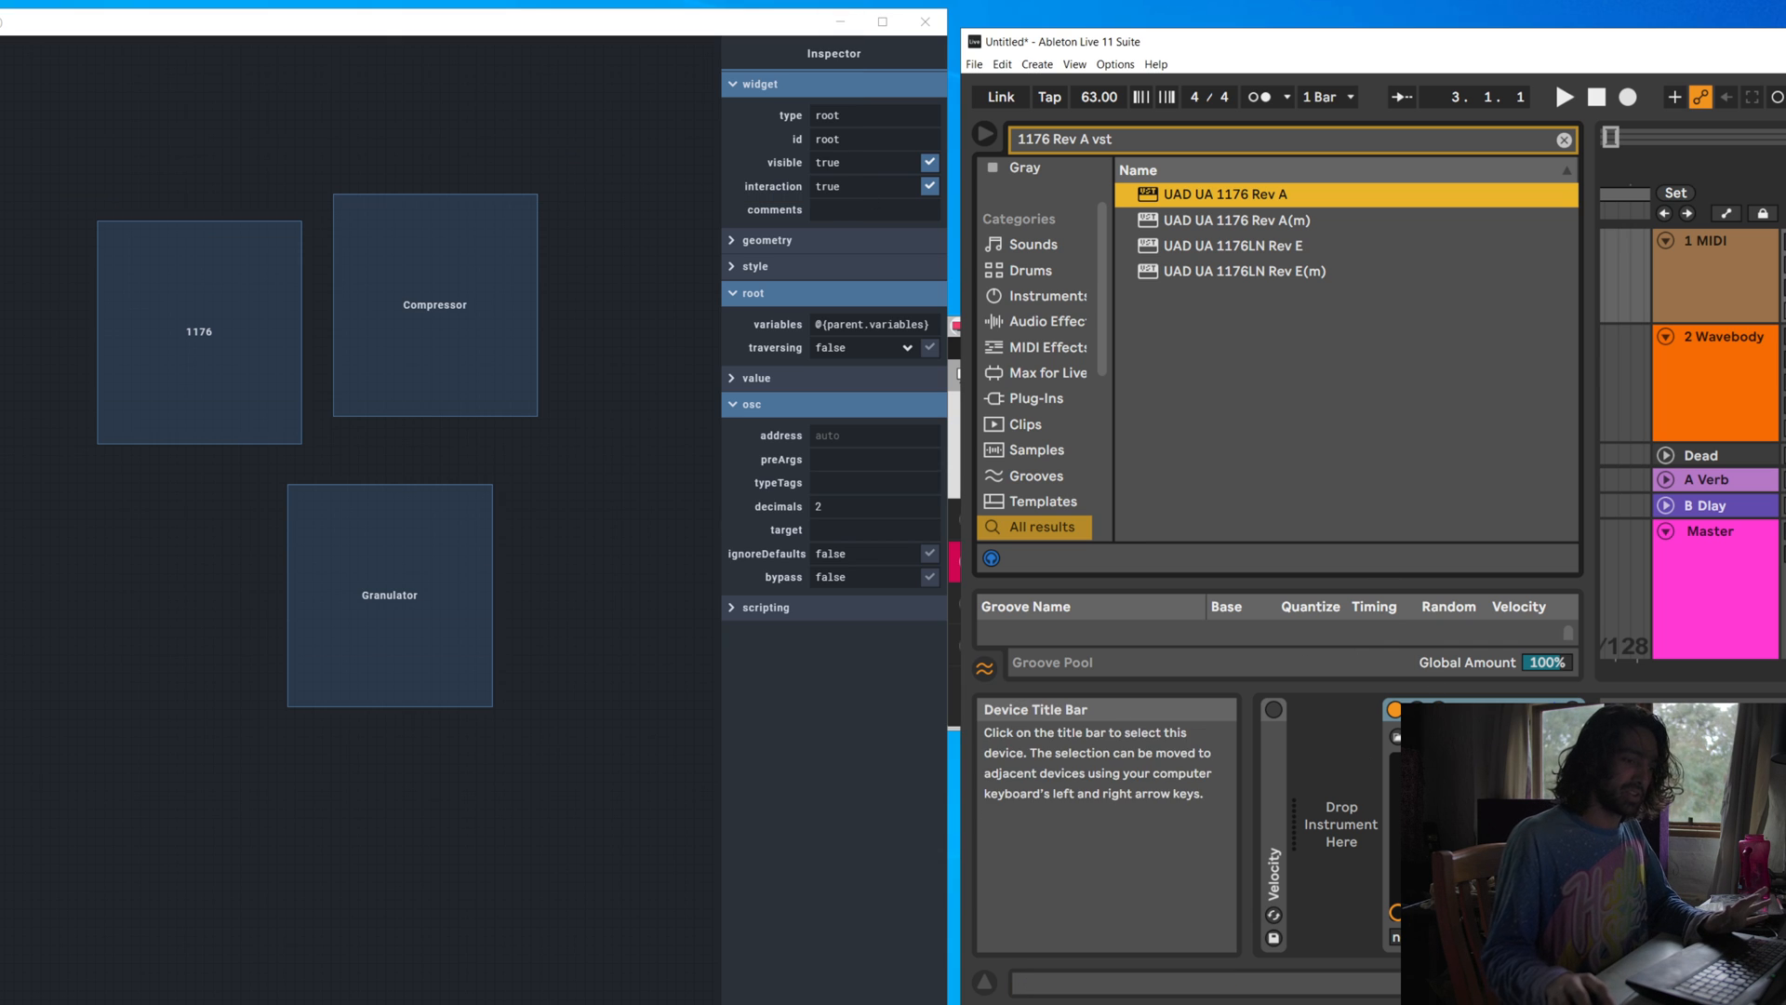